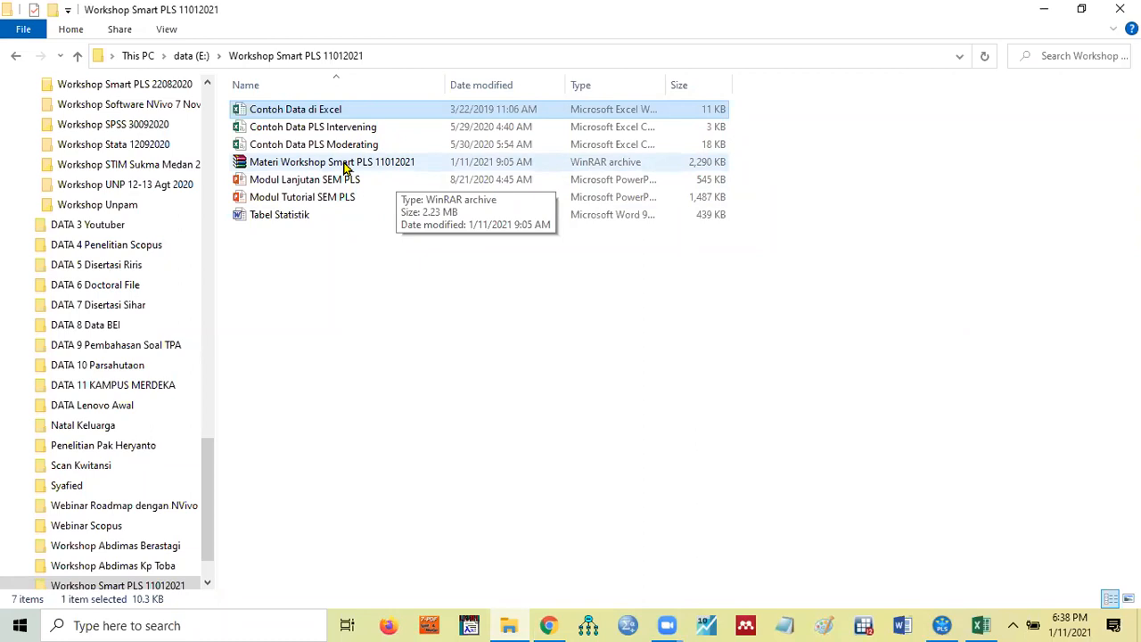
pyautogui.doubleClick(343, 163)
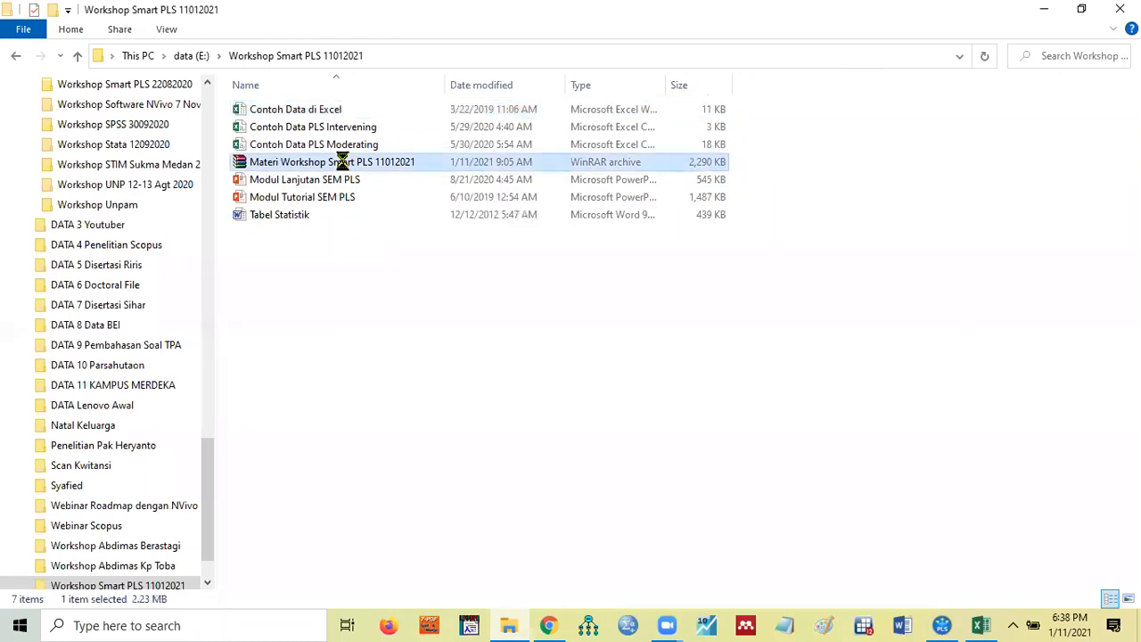
pyautogui.rightClick(346, 165)
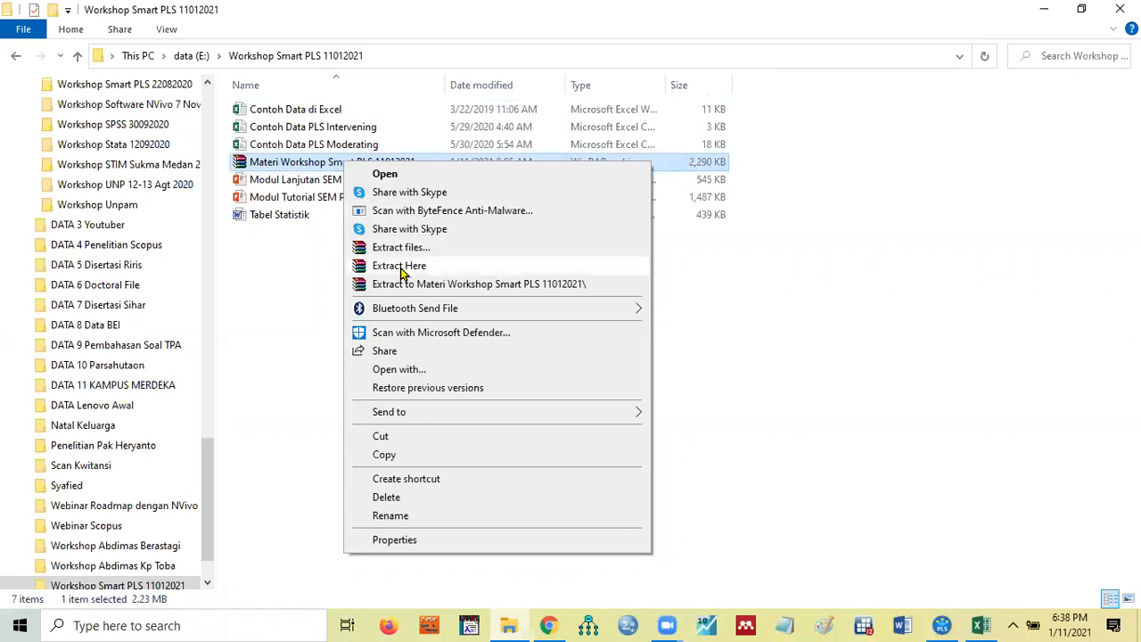
pyautogui.click(275, 282)
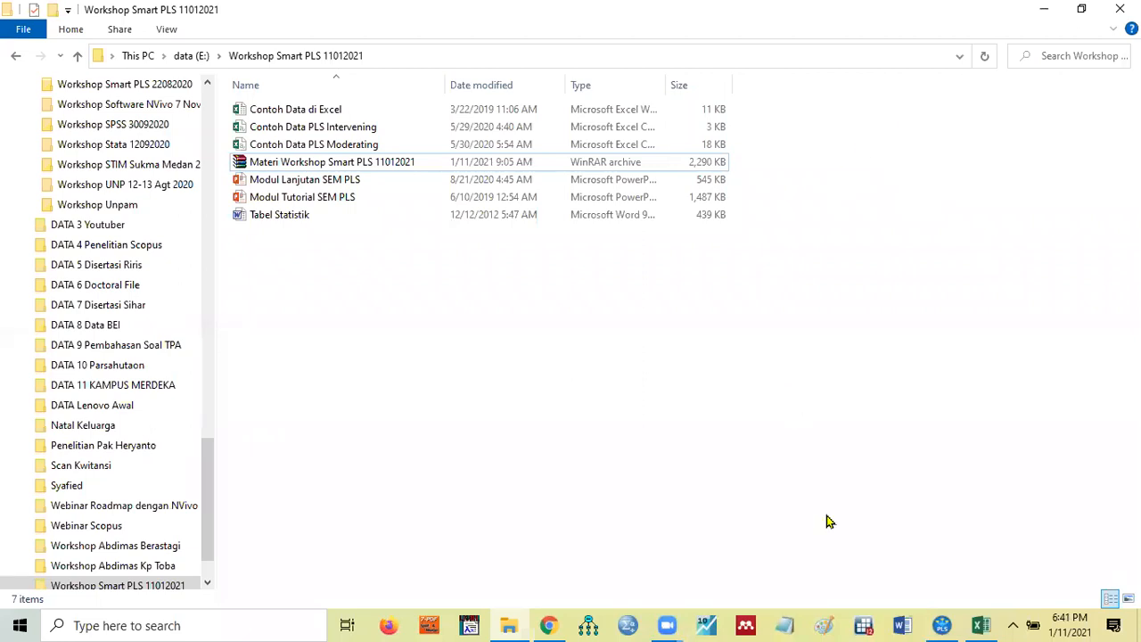
# View the SmartPLS workspace and the workshop folder, and switch to the Contoh Data di Excel workbook in Excel.
pyautogui.click(943, 625)
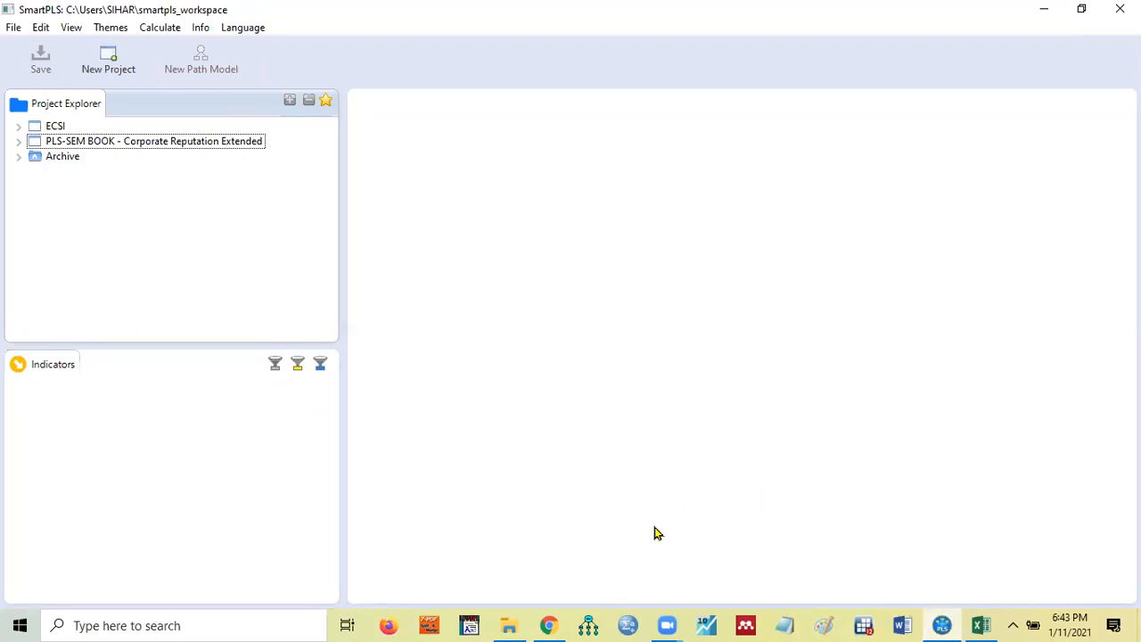
pyautogui.click(509, 624)
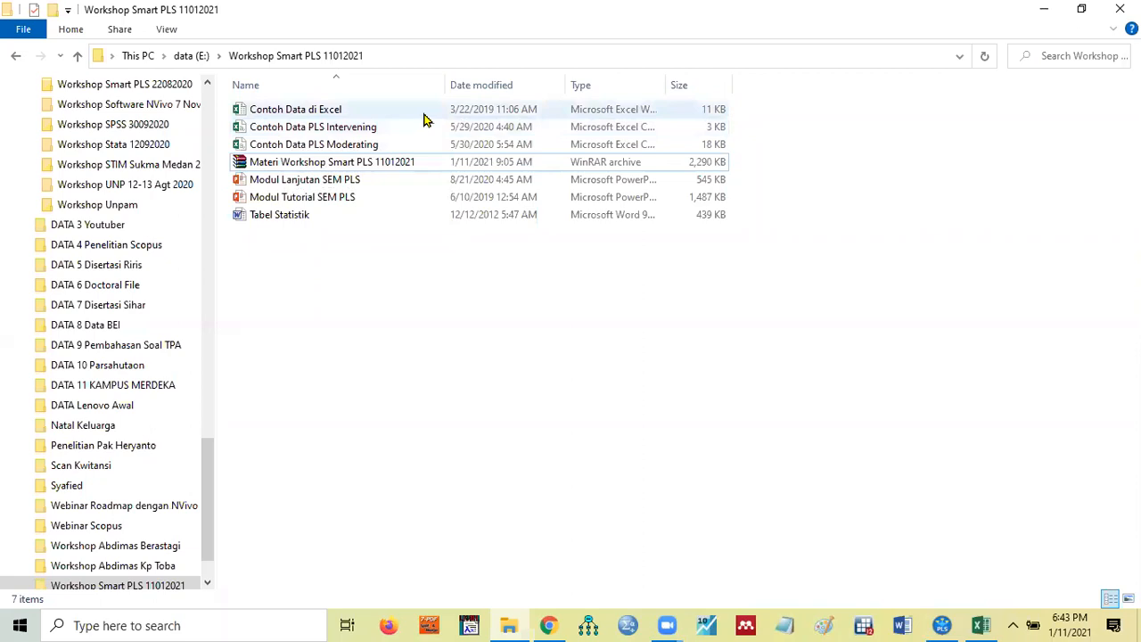
pyautogui.click(981, 625)
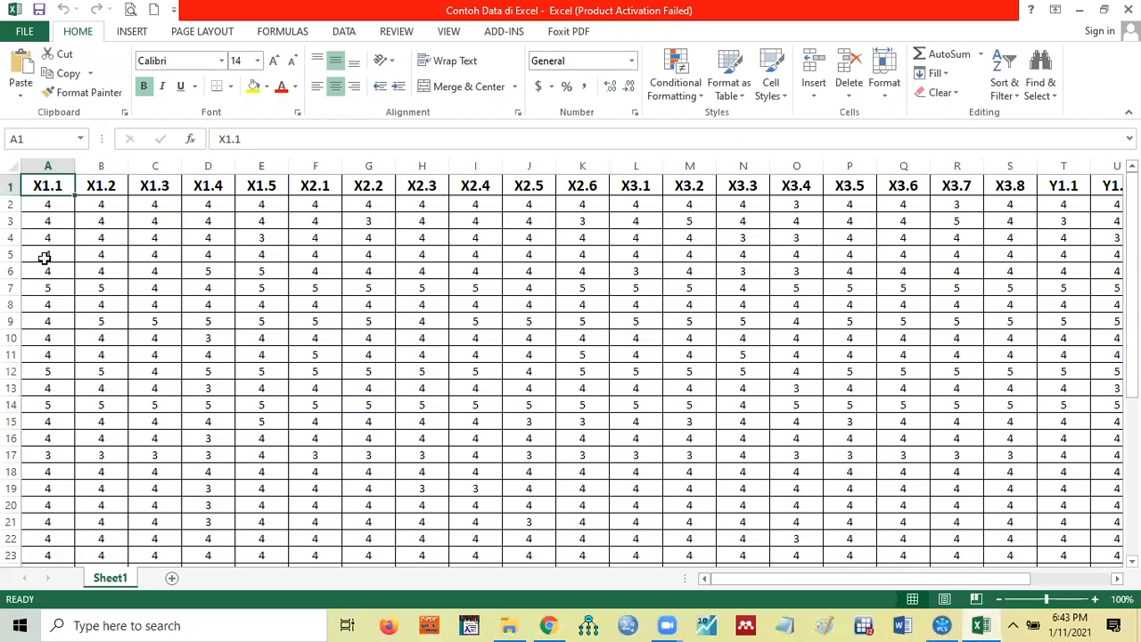
# Examine the row 1 headers of the first variable's indicators, X1.1 to X1.5, in Sheet1.
pyautogui.press('Down')
pyautogui.press('Up')
pyautogui.press('Right')
pyautogui.press('Right')
pyautogui.press('Right')
pyautogui.press('Right')
pyautogui.press('Right')
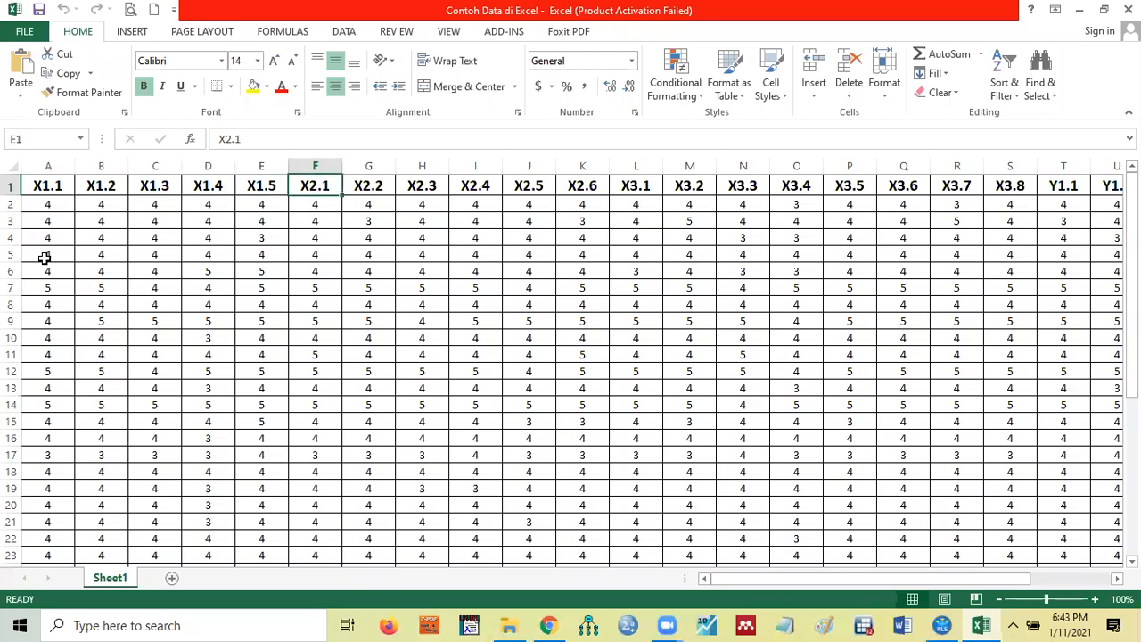
pyautogui.press('Left')
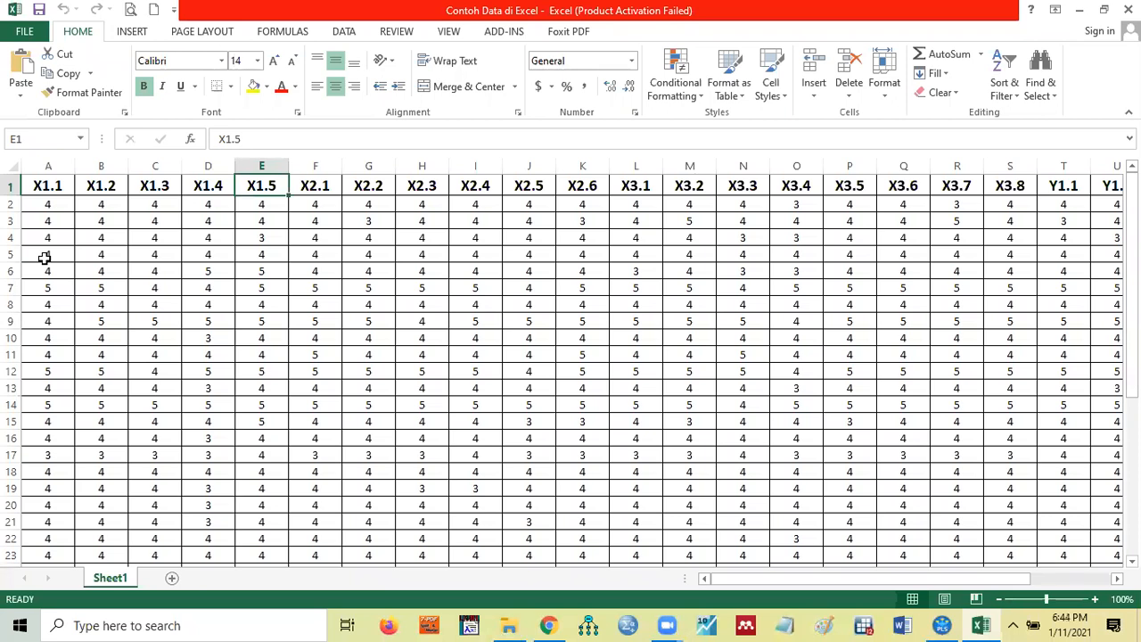
pyautogui.press('Left')
pyautogui.press('Left')
pyautogui.press('Left')
pyautogui.press('Left')
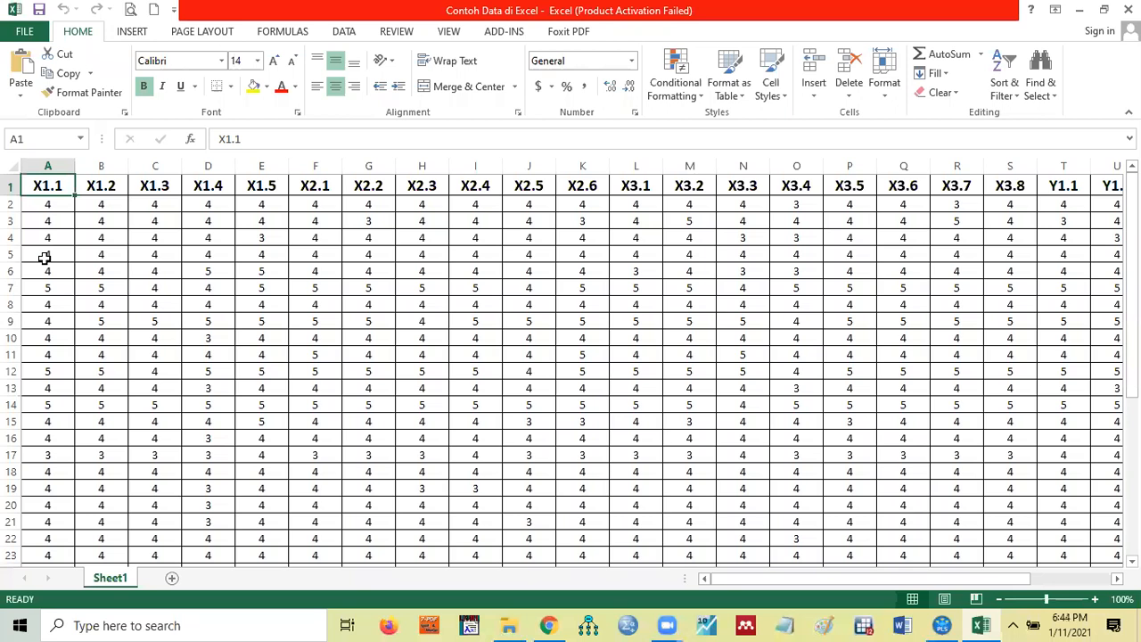
# Examine the row 1 headers of the second variable's indicators, X2.1 to X2.6.
pyautogui.press('Right')
pyautogui.press('Right')
pyautogui.press('Right')
pyautogui.press('Right')
pyautogui.press('Right')
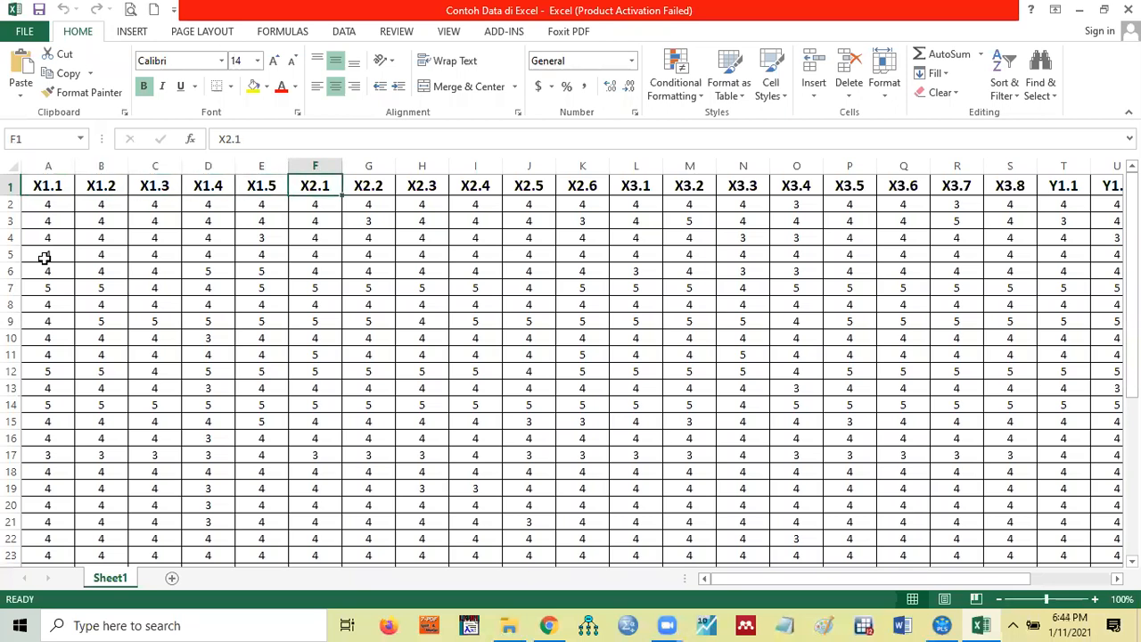
pyautogui.press('Right')
pyautogui.press('Right')
pyautogui.press('Right')
pyautogui.press('Right')
pyautogui.press('Right')
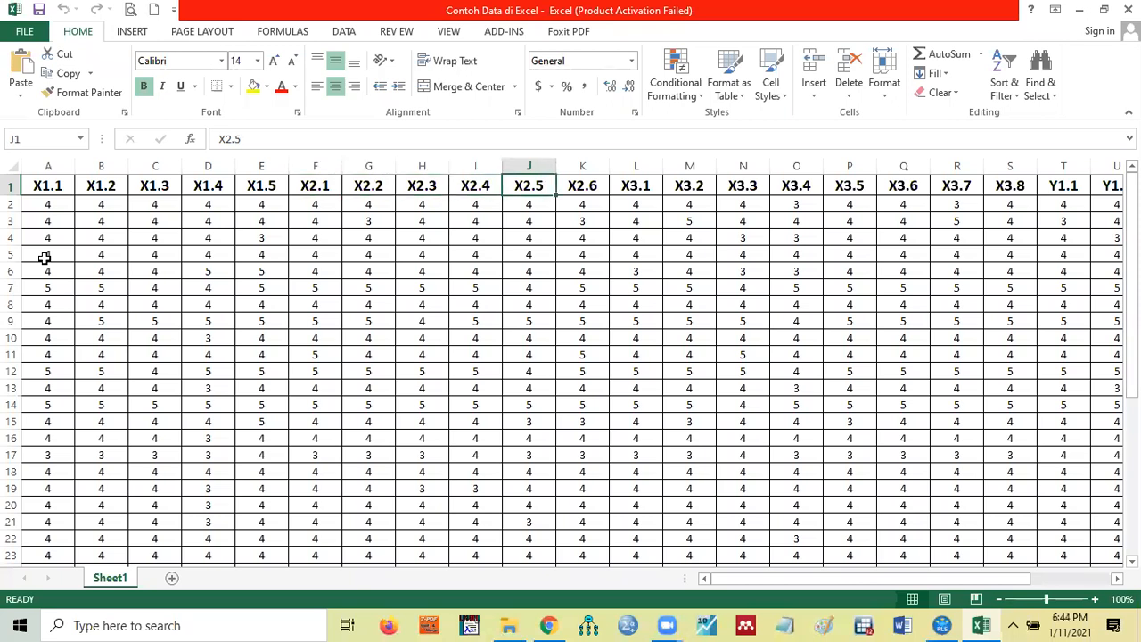
pyautogui.press('Left')
pyautogui.press('Left')
pyautogui.press('Left')
pyautogui.press('Left')
pyautogui.press('Left')
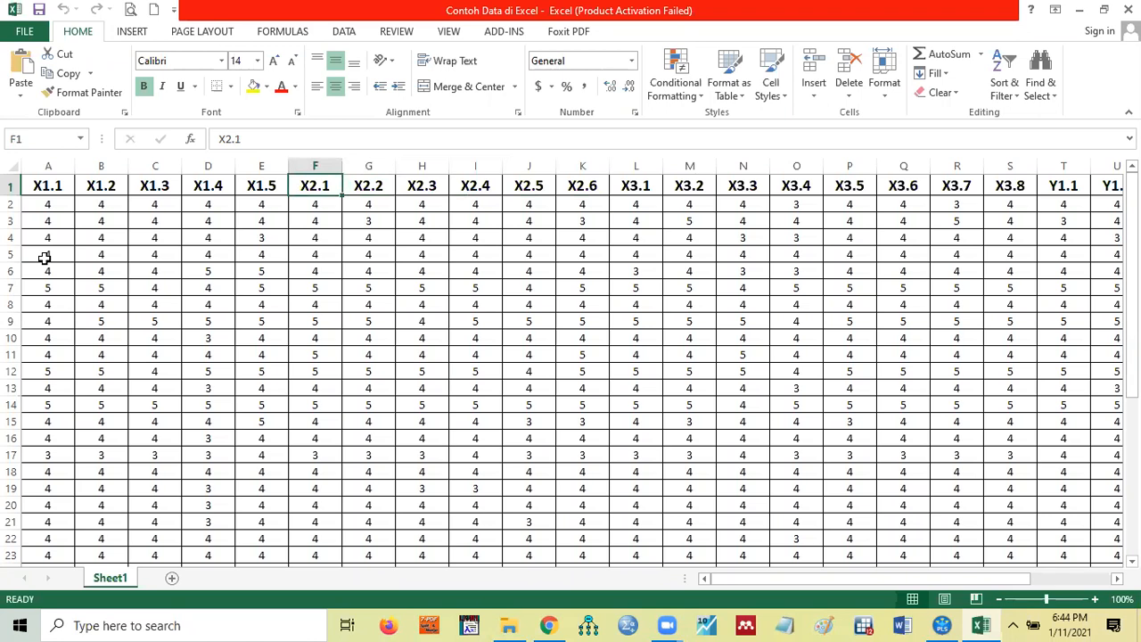
pyautogui.press('Right')
pyautogui.press('Right')
pyautogui.press('Right')
pyautogui.press('Right')
pyautogui.press('Right')
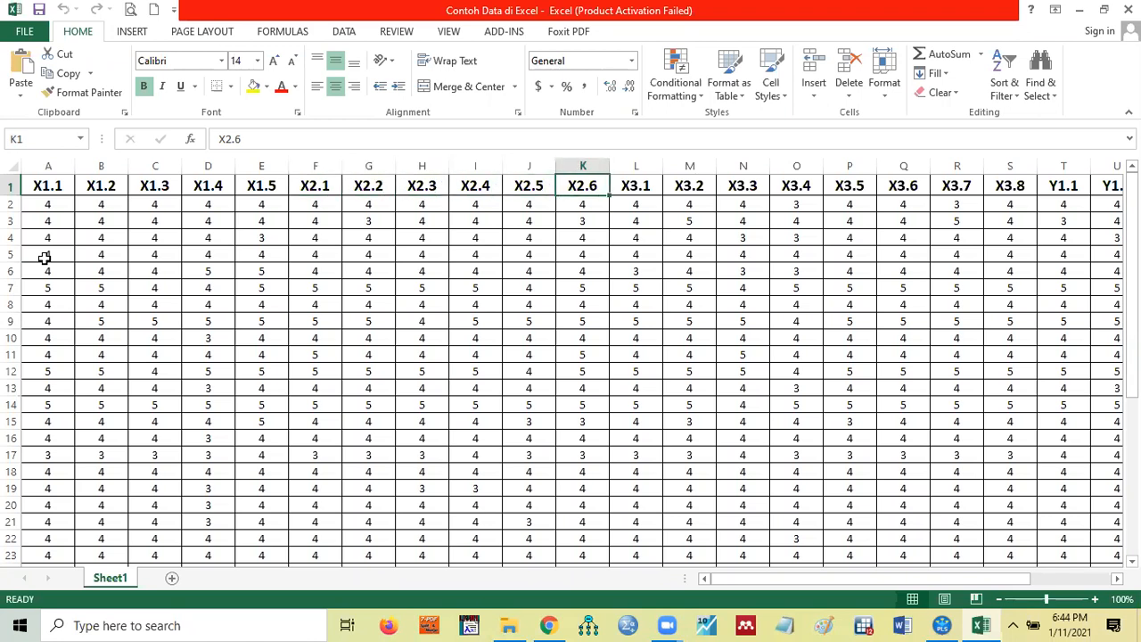
pyautogui.press('Left')
pyautogui.press('Left')
pyautogui.press('Left')
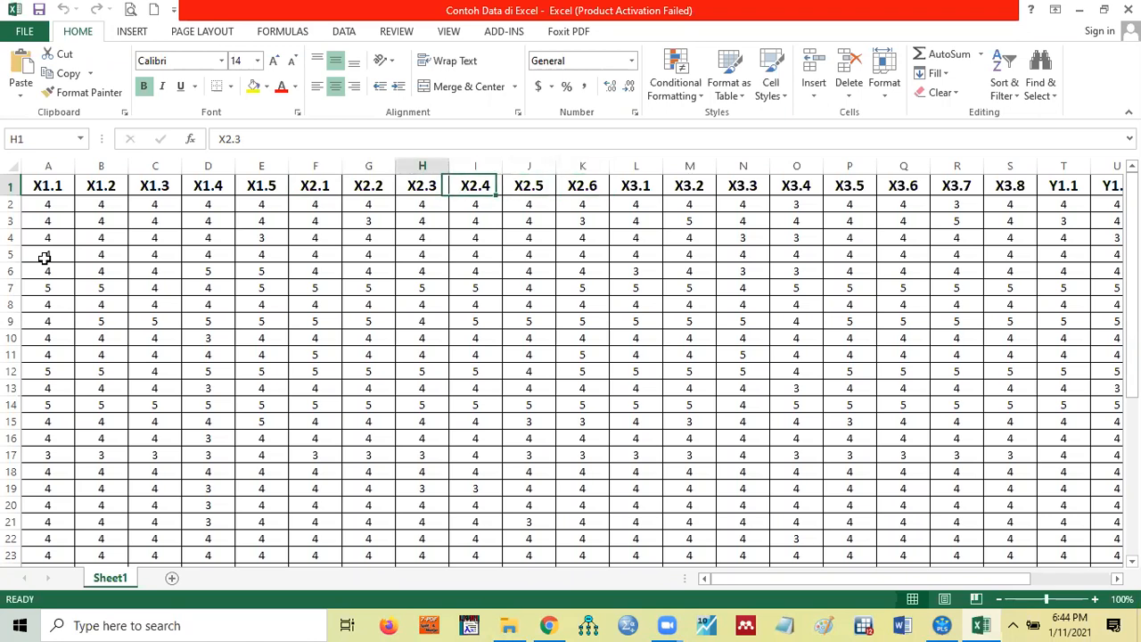
# Return to the start of row 1 and go over the X1.1 to X1.5 indicator headers again.
pyautogui.press('Home')
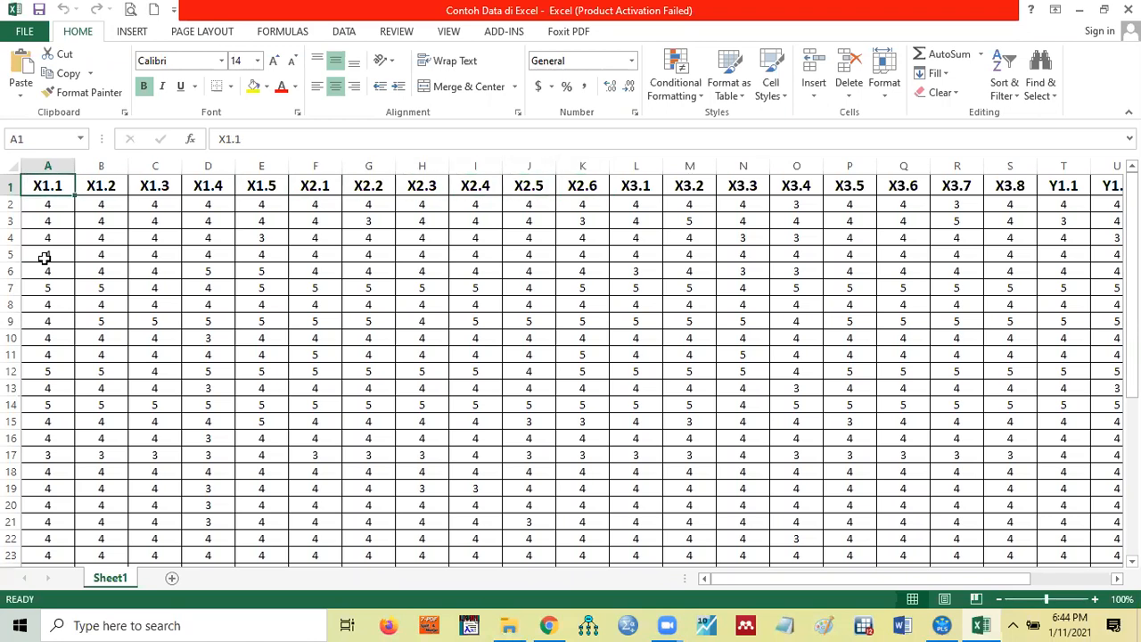
pyautogui.press('Right')
pyautogui.press('Right')
pyautogui.press('Right')
pyautogui.press('Right')
pyautogui.press('Right')
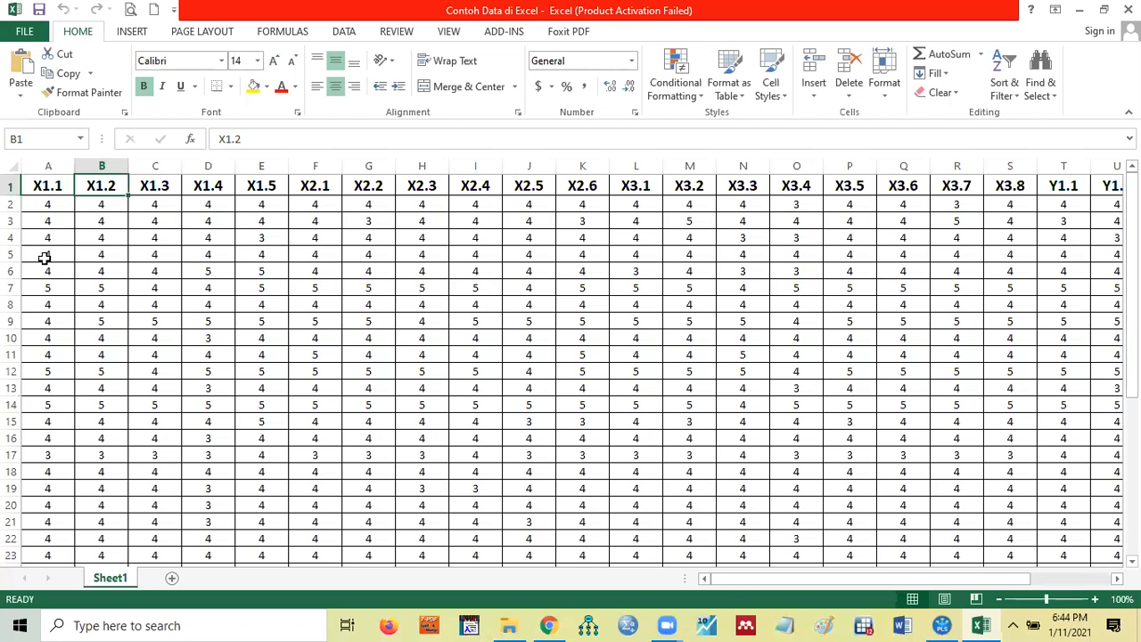
pyautogui.press('Right')
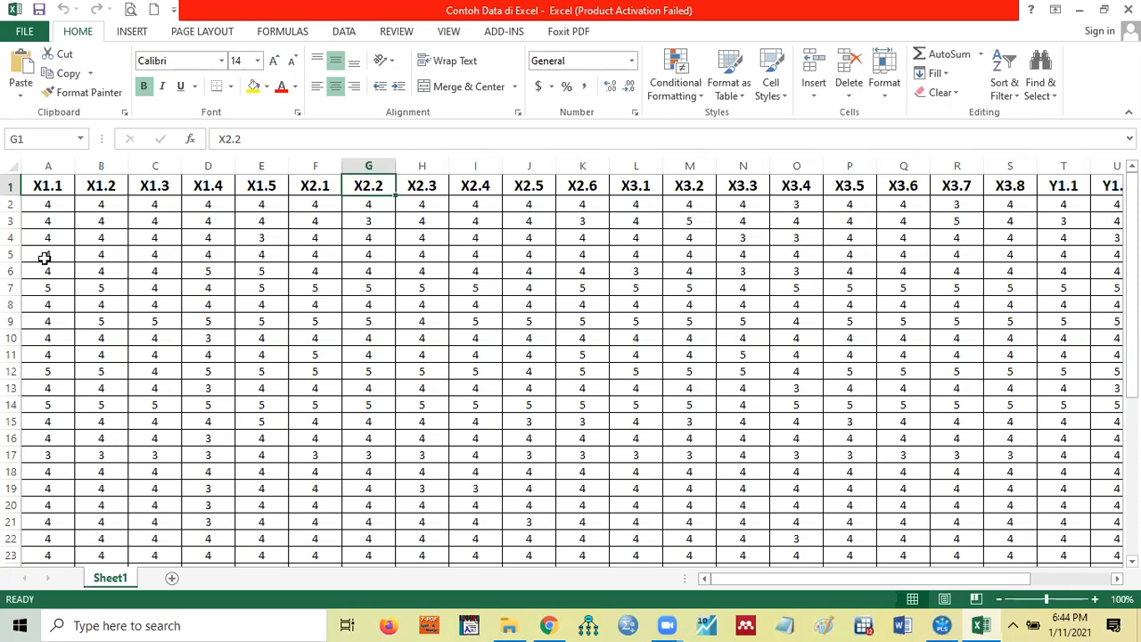
pyautogui.press('Left')
pyautogui.press('Left')
pyautogui.press('Left')
pyautogui.press('Left')
pyautogui.press('Left')
pyautogui.press('Left')
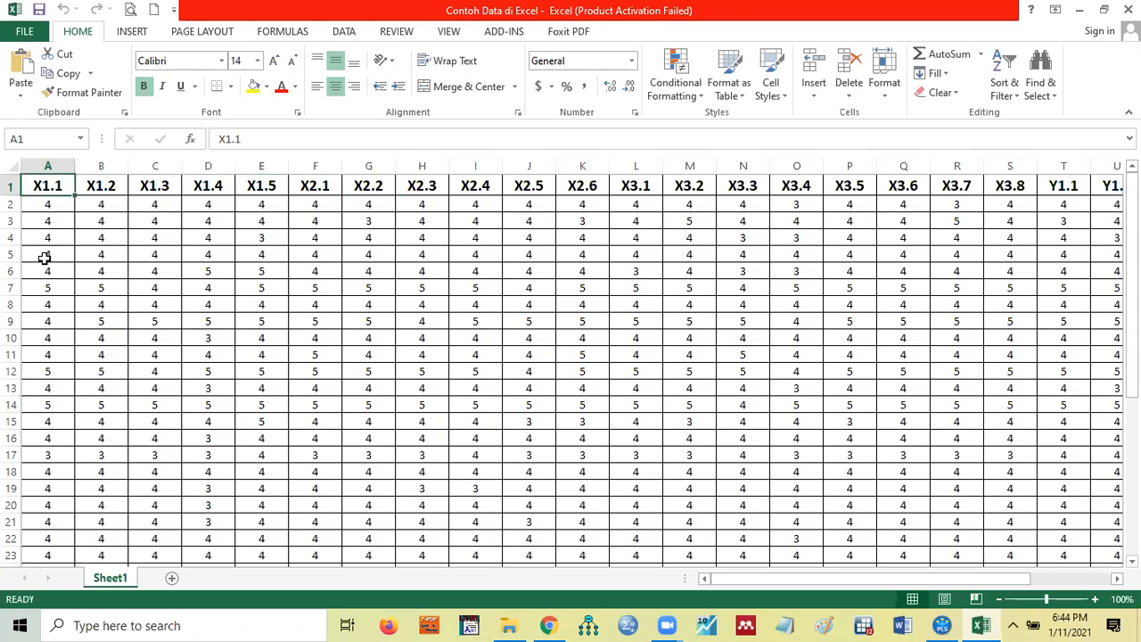
# Go over the X2.1 to X2.6 indicator headers in row 1 once more.
pyautogui.press('Right')
pyautogui.press('Right')
pyautogui.press('Right')
pyautogui.press('Right')
pyautogui.press('Right')
pyautogui.press('Right')
pyautogui.press('Right')
pyautogui.press('Right')
pyautogui.press('Right')
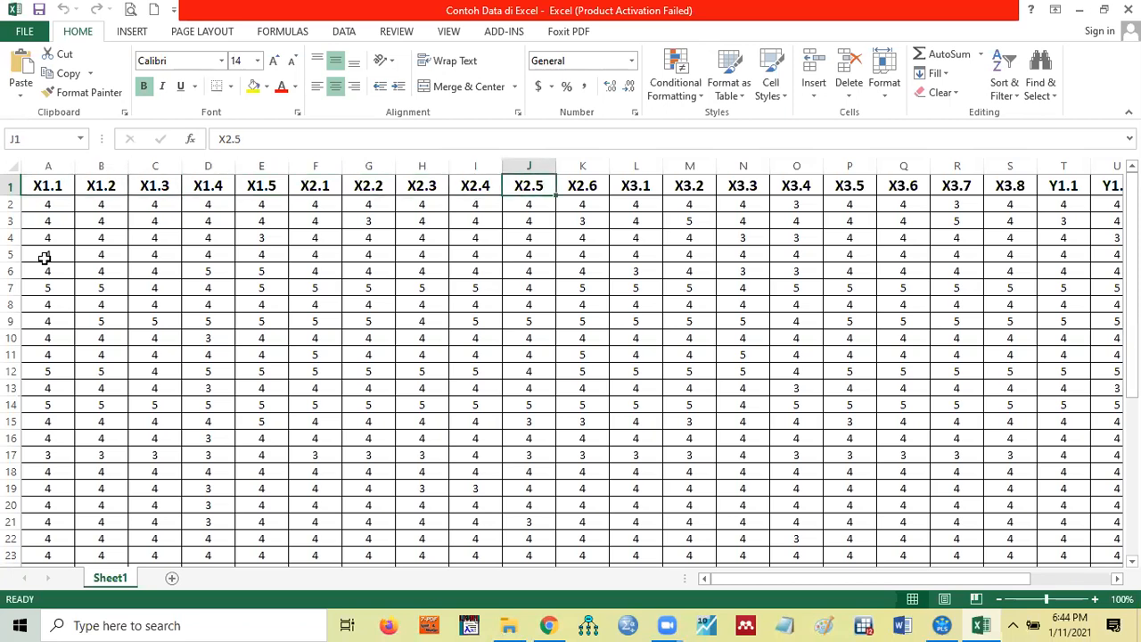
pyautogui.press('Left')
pyautogui.press('Left')
pyautogui.press('Left')
pyautogui.press('Left')
pyautogui.press('Left')
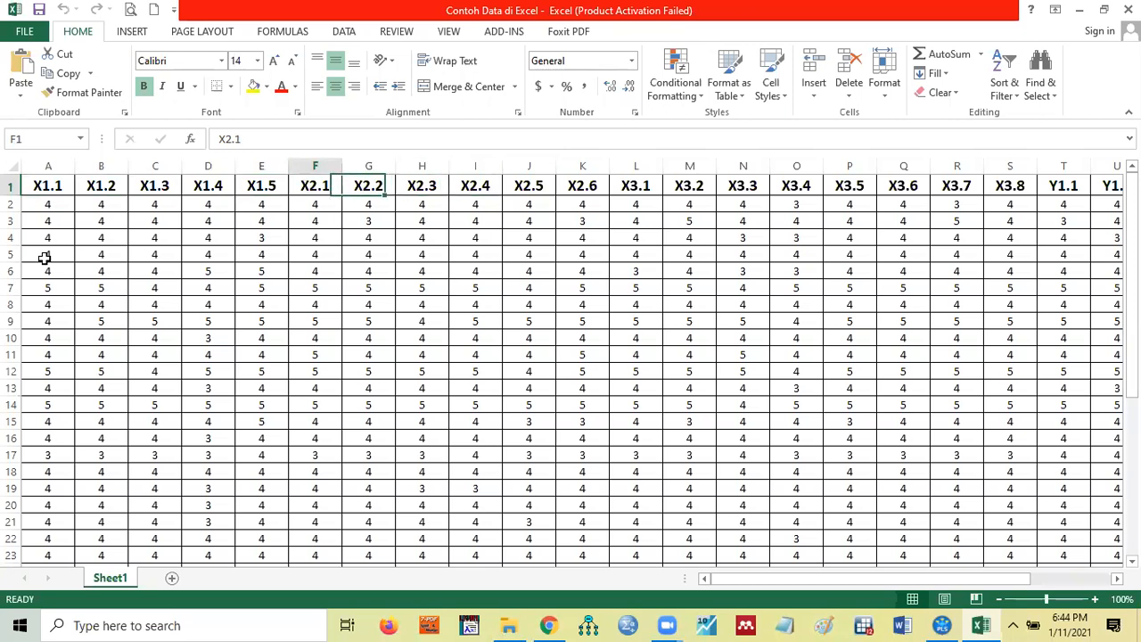
pyautogui.press('Right')
pyautogui.press('Right')
pyautogui.press('Right')
pyautogui.press('Right')
pyautogui.press('Right')
pyautogui.press('Right')
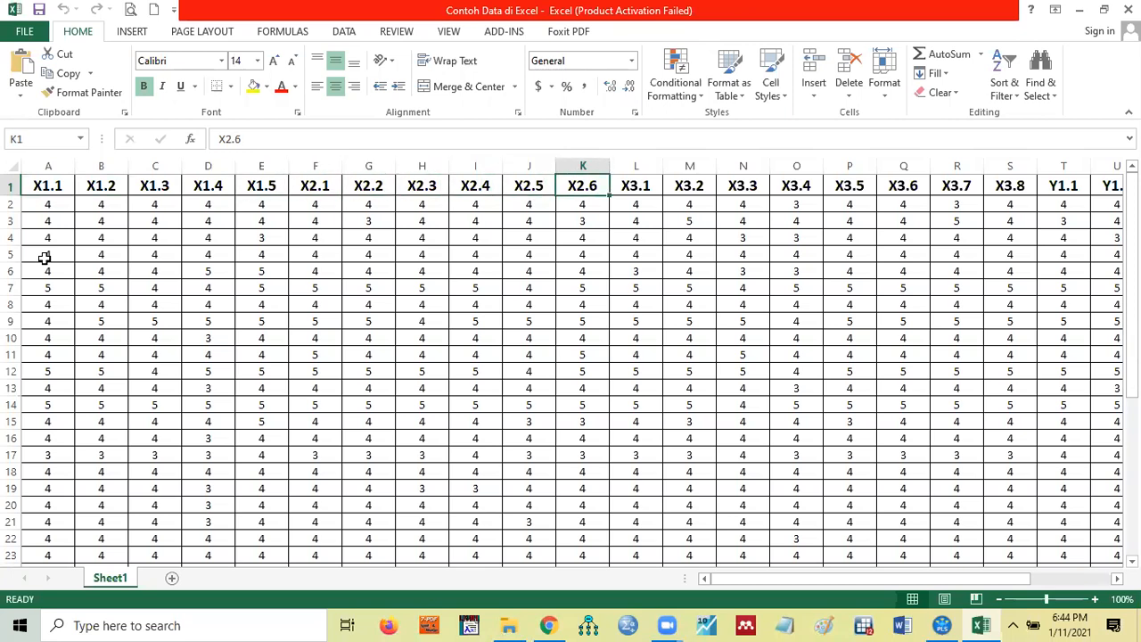
# Examine the row 1 headers of the third variable's indicators, X3.1 to X3.8.
pyautogui.press('Right')
pyautogui.press('Right')
pyautogui.press('Right')
pyautogui.press('Right')
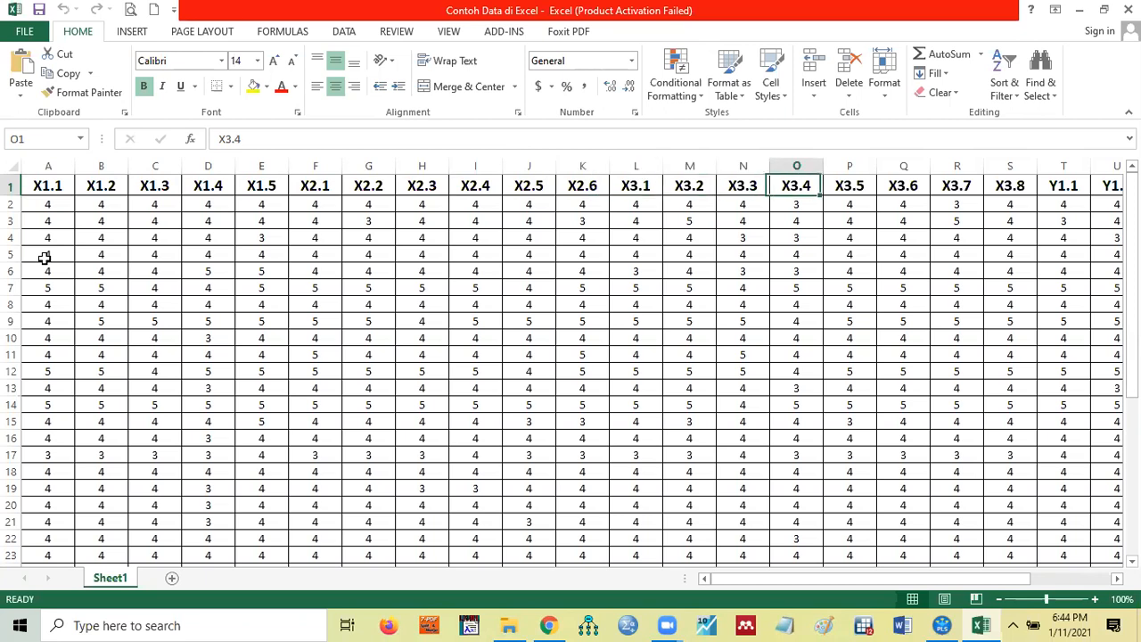
pyautogui.press('Left')
pyautogui.press('Left')
pyautogui.press('Left')
pyautogui.press('Left')
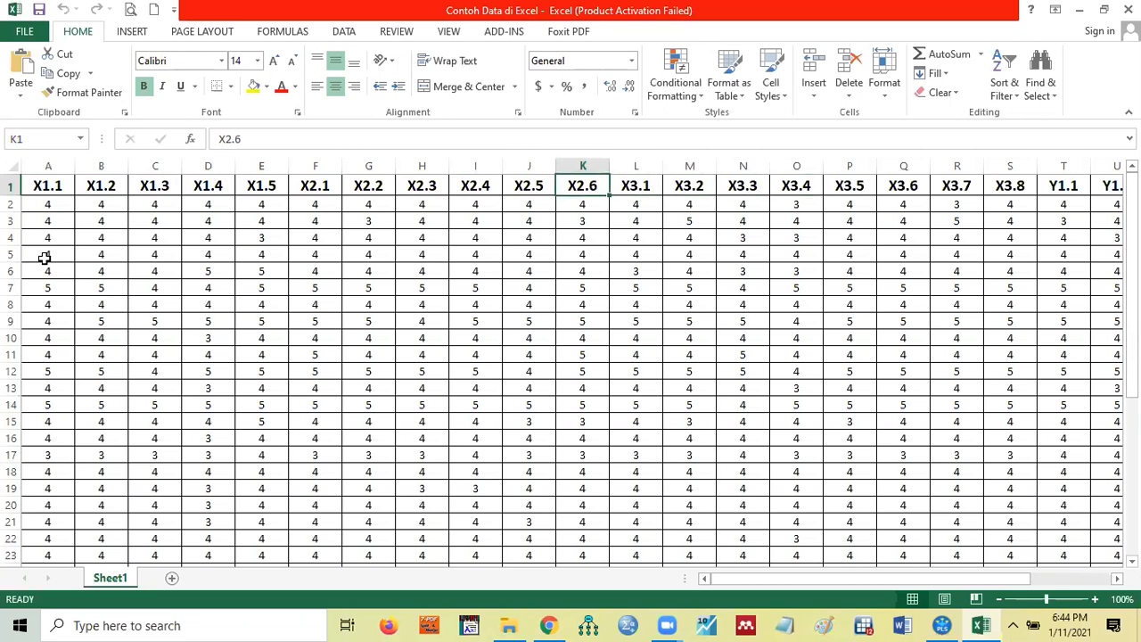
pyautogui.press('Right')
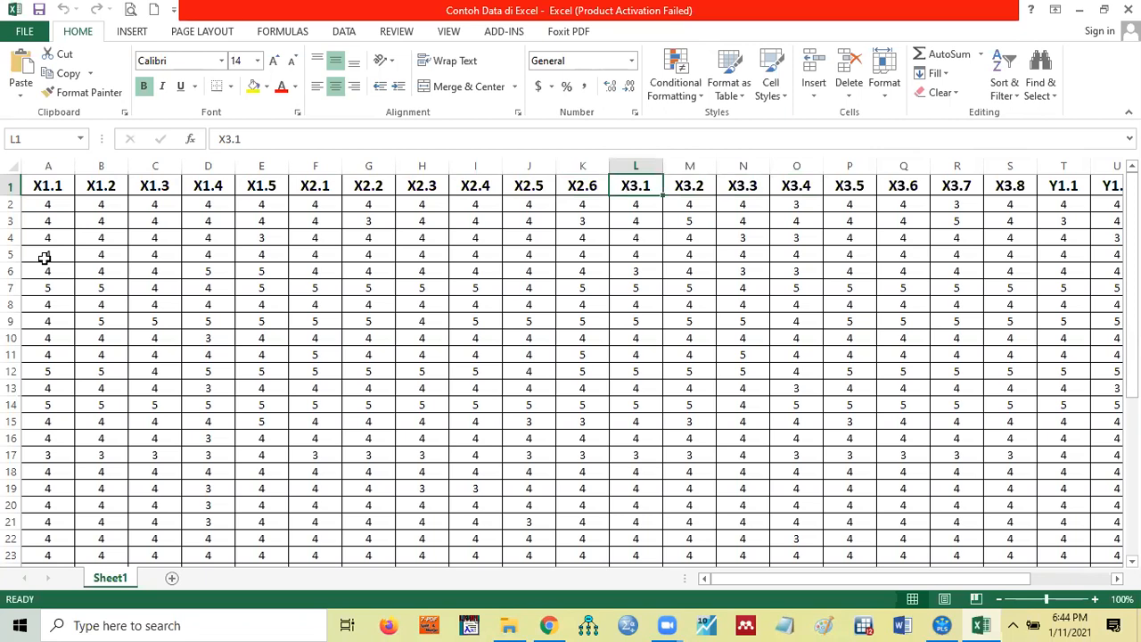
pyautogui.press('Right')
pyautogui.press('Right')
pyautogui.press('Right')
pyautogui.press('Right')
pyautogui.press('Right')
pyautogui.press('Right')
pyautogui.press('Right')
pyautogui.press('Right')
pyautogui.press('Left')
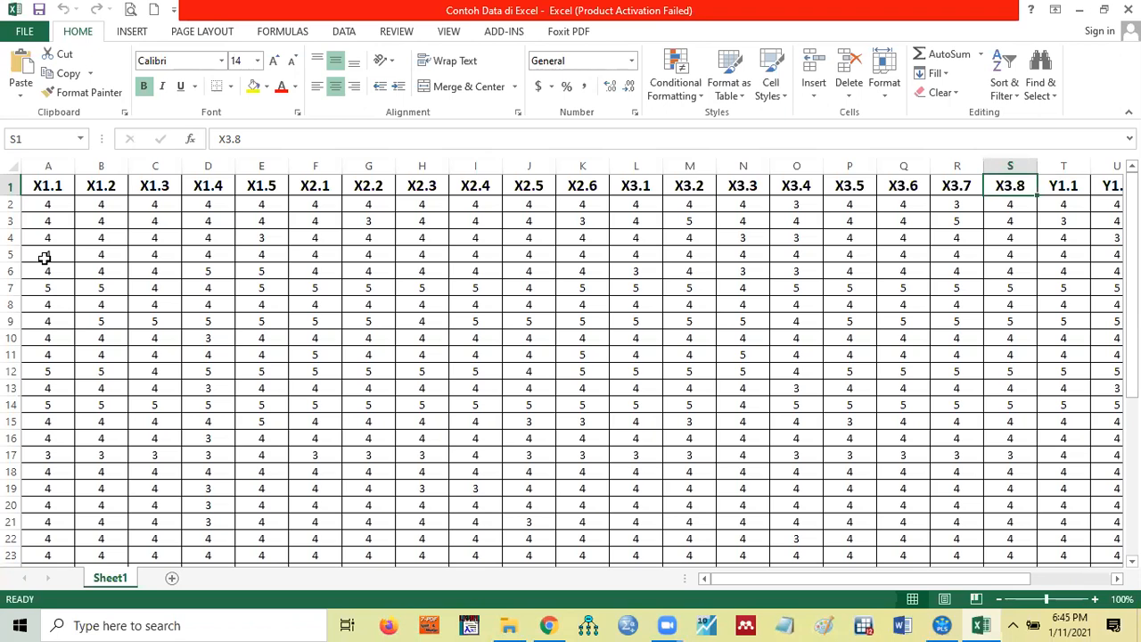
# Examine the row 1 headers of the dependent variable's indicators, Y1.1 to Y1.6.
pyautogui.press('Right')
pyautogui.press('Right')
pyautogui.press('Right')
pyautogui.press('Right')
pyautogui.press('Right')
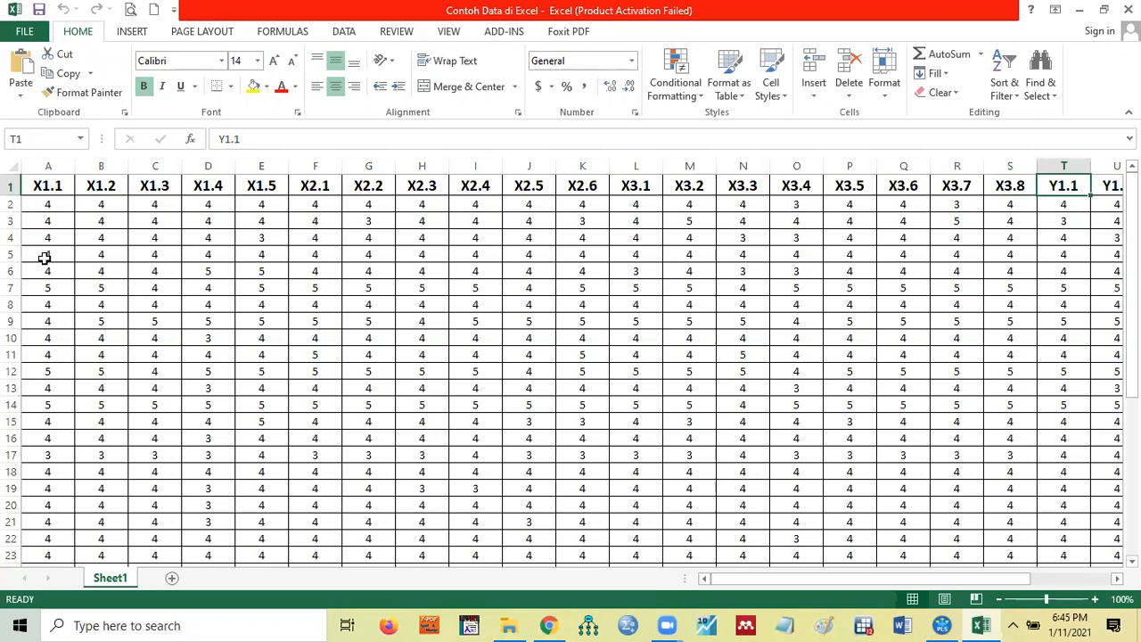
pyautogui.press('Right')
pyautogui.press('Right')
pyautogui.press('Right')
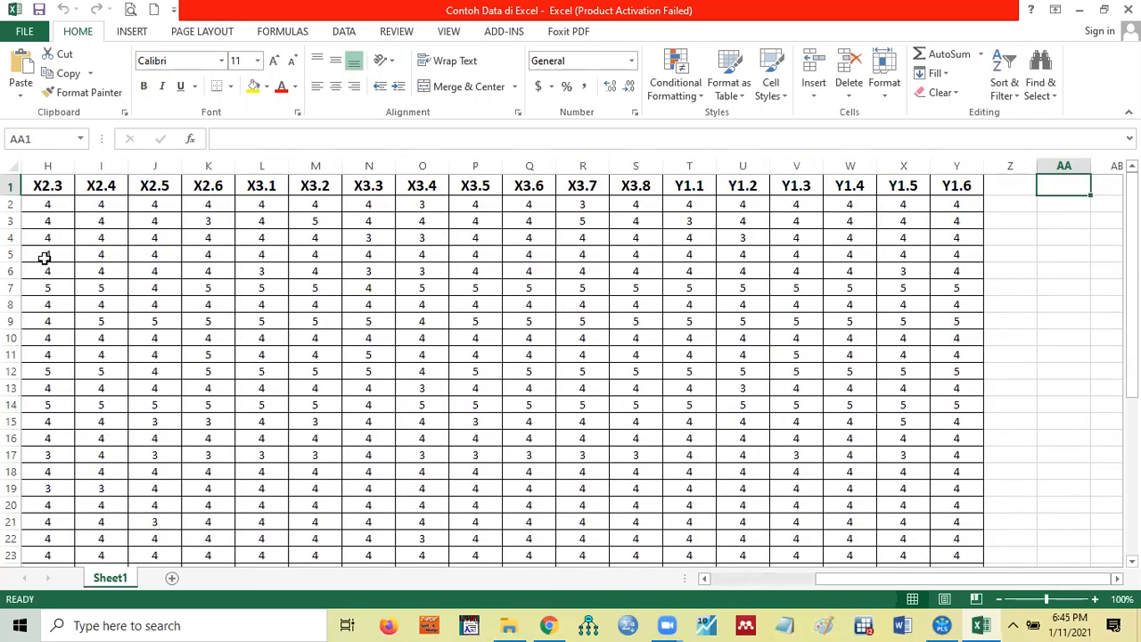
pyautogui.press('Left')
pyautogui.press('Left')
pyautogui.press('Left')
pyautogui.press('Left')
pyautogui.press('Left')
pyautogui.press('Left')
pyautogui.press('Left')
pyautogui.press('Left')
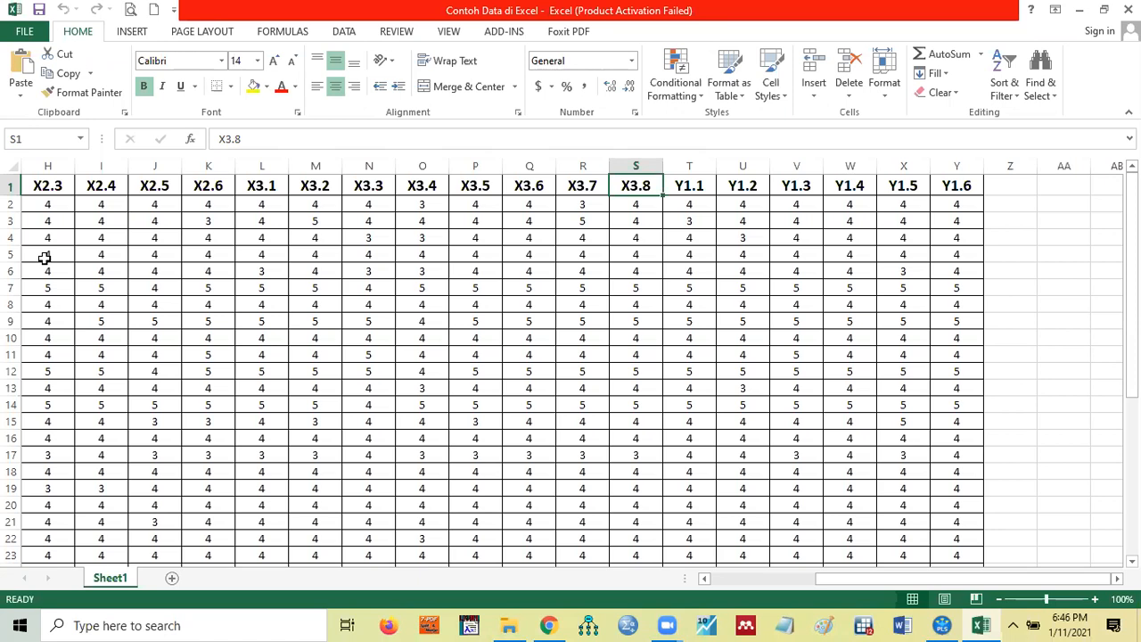
# Review the row 1 headers back across the X indicators and forward again past Y1.6.
pyautogui.press('Left')
pyautogui.press('Left')
pyautogui.press('Left')
pyautogui.press('Left')
pyautogui.press('Left')
pyautogui.press('Left')
pyautogui.press('Left')
pyautogui.press('Left')
pyautogui.press('Left')
pyautogui.press('Left')
pyautogui.press('Left')
pyautogui.press('Left')
pyautogui.press('Left')
pyautogui.press('Left')
pyautogui.press('Left')
pyautogui.press('Left')
pyautogui.press('Left')
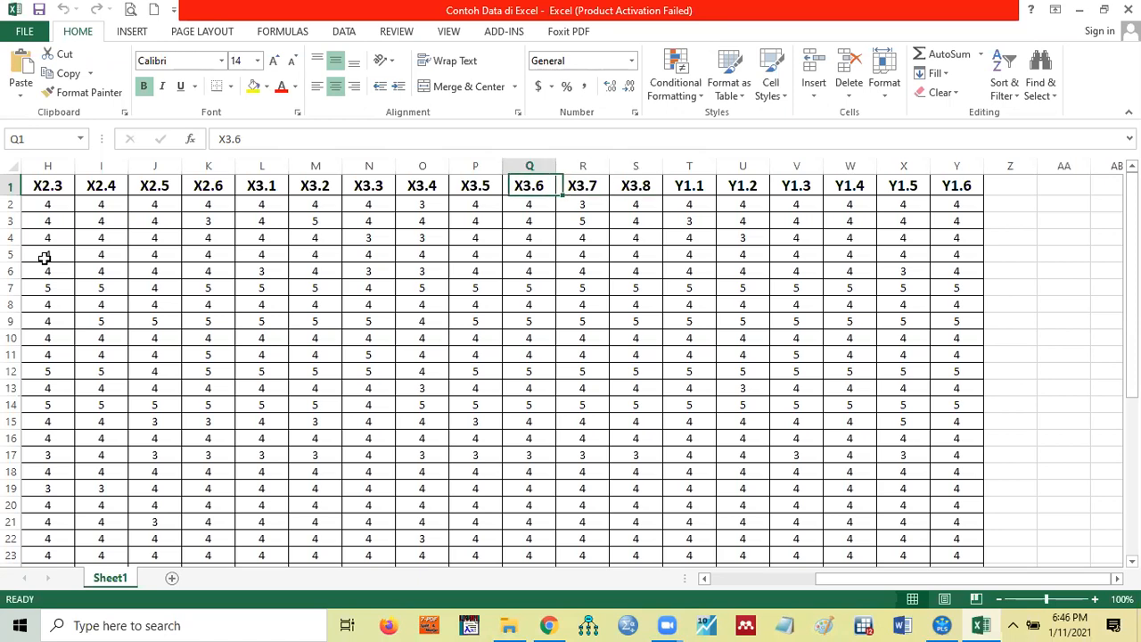
pyautogui.press('Left')
pyautogui.press('Right')
pyautogui.press('Right')
pyautogui.press('Right')
pyautogui.press('Right')
pyautogui.press('Right')
pyautogui.press('Right')
pyautogui.press('Right')
pyautogui.press('Right')
pyautogui.press('Right')
pyautogui.press('Right')
pyautogui.press('Right')
pyautogui.press('Right')
pyautogui.press('Right')
pyautogui.press('Right')
pyautogui.press('Right')
pyautogui.press('Right')
pyautogui.press('Right')
pyautogui.press('Right')
pyautogui.press('Right')
pyautogui.press('Right')
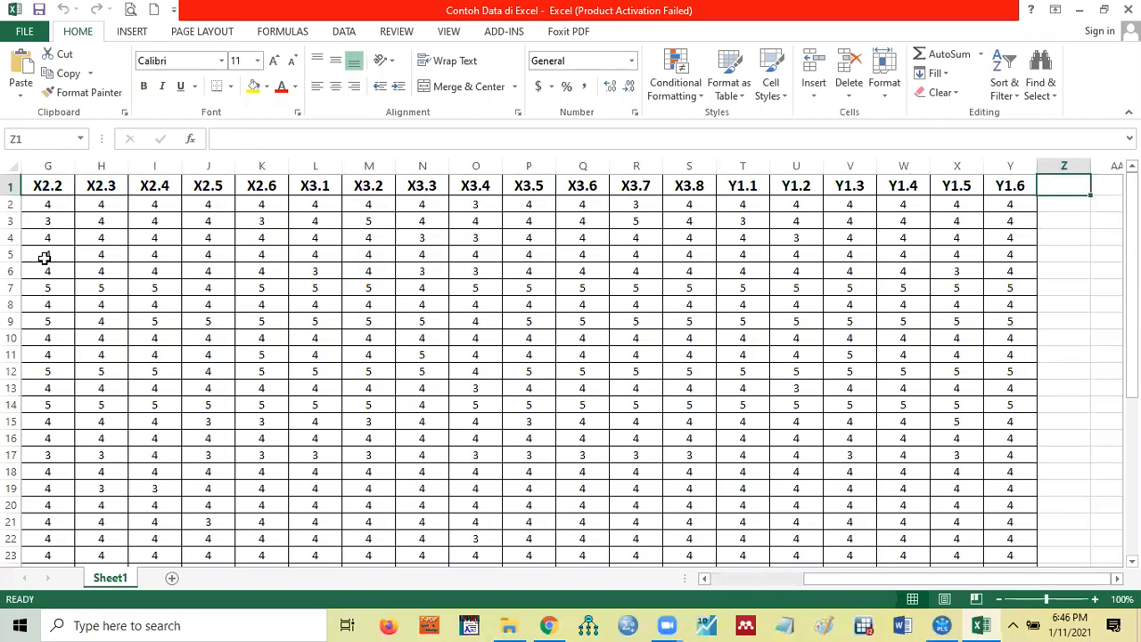
# Review the row 1 indicator headers from the empty column after Y1.6 back to X1.1.
pyautogui.press('Left')
pyautogui.press('Left')
pyautogui.press('Left')
pyautogui.press('Left')
pyautogui.press('Left')
pyautogui.press('Left')
pyautogui.press('Left')
pyautogui.press('Left')
pyautogui.press('Left')
pyautogui.press('Left')
pyautogui.press('Left')
pyautogui.press('Left')
pyautogui.press('Left')
pyautogui.press('Left')
pyautogui.press('Left')
pyautogui.press('Left')
pyautogui.press('Left')
pyautogui.press('Left')
pyautogui.press('Left')
pyautogui.press('Left')
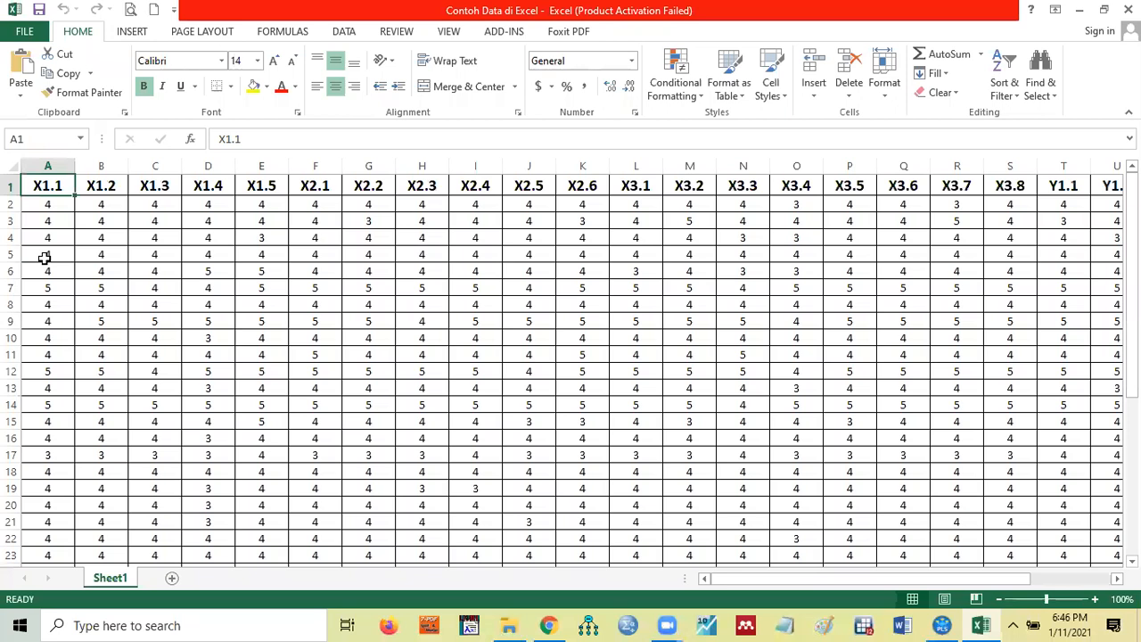
# Examine the row 1 headers from X1.1 onward through the X2 and X3 indicators.
pyautogui.press('Right')
pyautogui.press('Right')
pyautogui.press('Right')
pyautogui.press('Right')
pyautogui.press('Right')
pyautogui.press('Right')
pyautogui.press('Right')
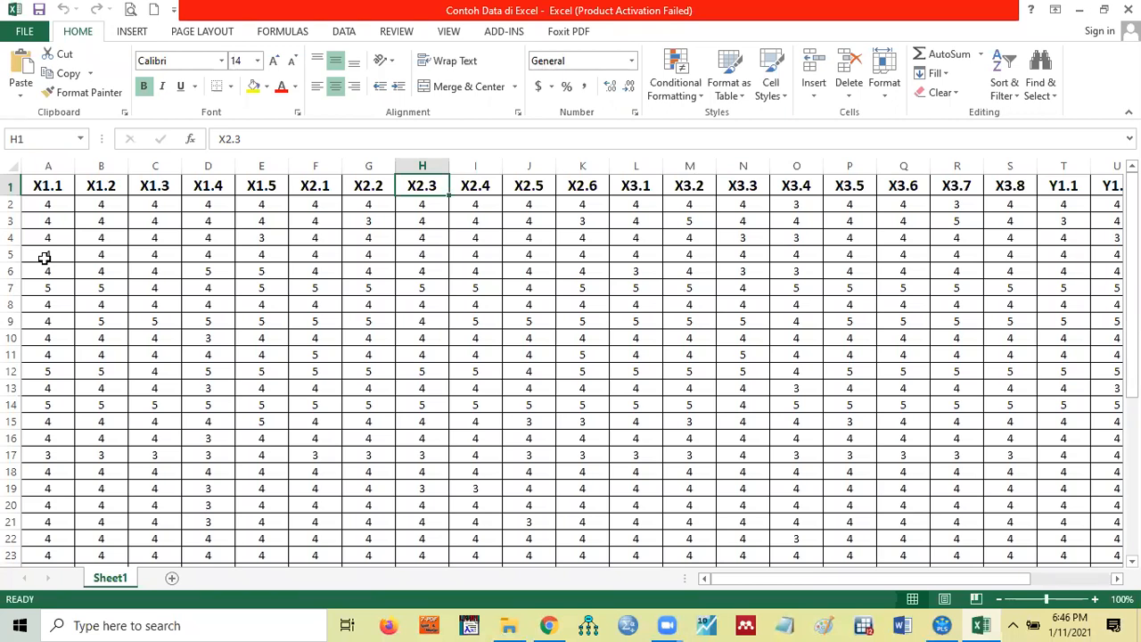
pyautogui.press('Right')
pyautogui.press('Right')
pyautogui.press('Right')
pyautogui.press('Right')
pyautogui.press('Right')
pyautogui.press('Right')
pyautogui.press('Right')
pyautogui.press('Right')
pyautogui.press('Right')
pyautogui.press('Right')
pyautogui.press('Right')
pyautogui.press('Right')
pyautogui.press('Right')
pyautogui.press('Right')
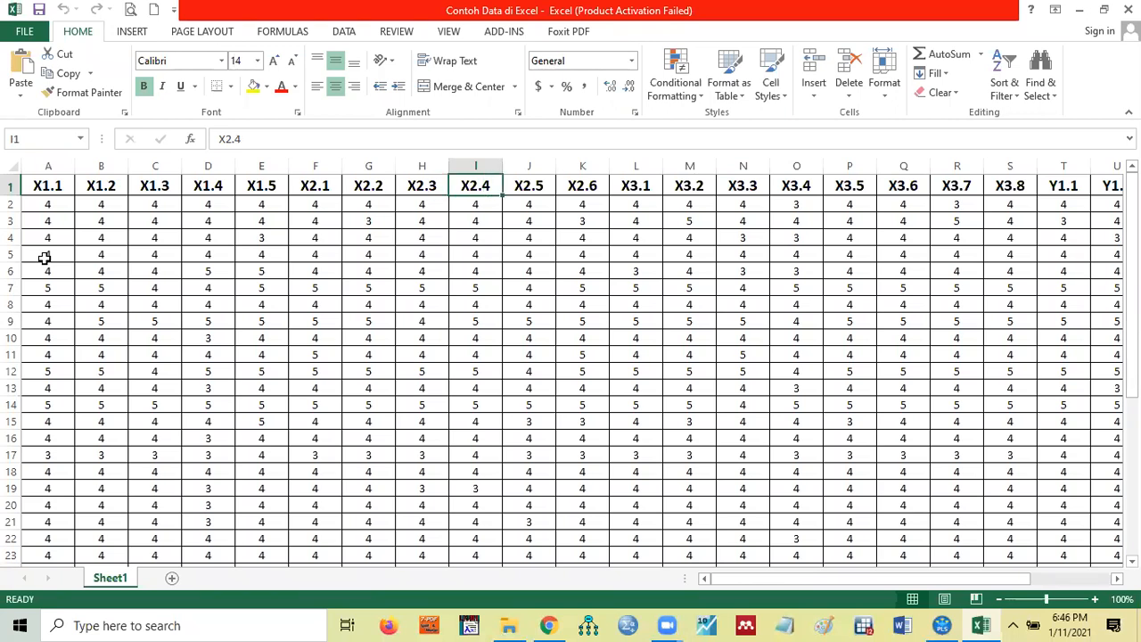
# Go back over the row 1 indicator headers to X1.1 in cell A1.
pyautogui.press('Left')
pyautogui.press('Left')
pyautogui.press('Left')
pyautogui.press('Left')
pyautogui.press('Left')
pyautogui.press('Left')
pyautogui.press('Left')
pyautogui.press('Left')
pyautogui.press('Left')
pyautogui.press('Left')
pyautogui.press('Left')
pyautogui.press('Left')
pyautogui.press('Left')
pyautogui.press('Left')
pyautogui.press('Left')
pyautogui.press('Left')
pyautogui.press('Left')
pyautogui.press('Left')
pyautogui.press('Left')
pyautogui.press('Left')
pyautogui.press('Left')
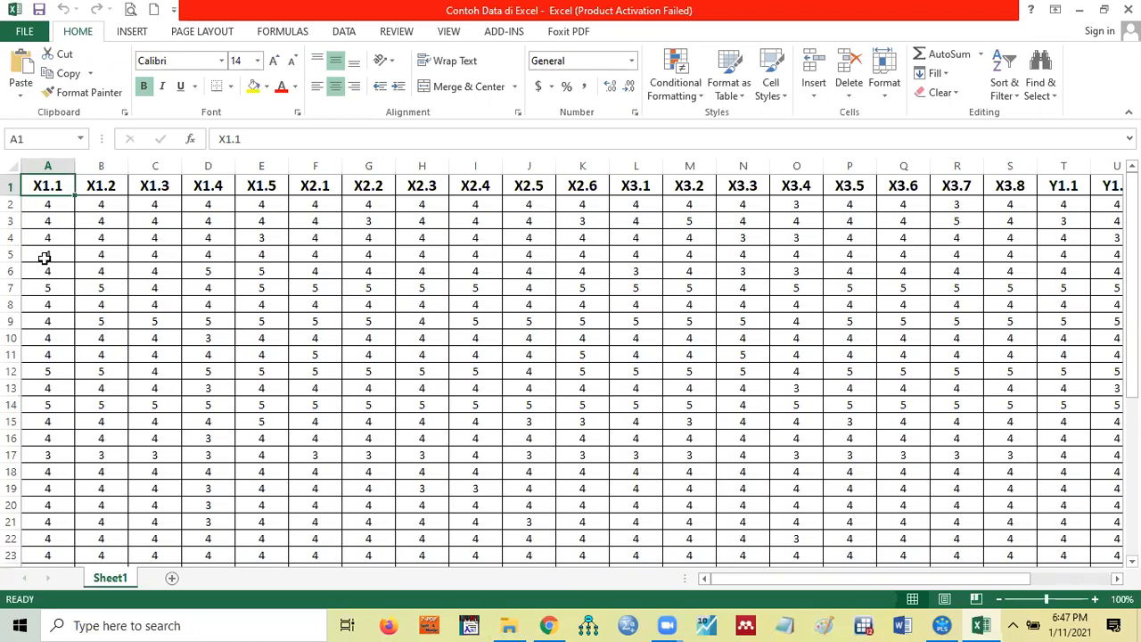
# Examine the response scores listed below the X1.1 header in column A and return to cell A1.
pyautogui.press('Down')
pyautogui.press('Down')
pyautogui.press('Down')
pyautogui.press('Down')
pyautogui.press('Down')
pyautogui.press('Down')
pyautogui.press('Down')
pyautogui.press('Down')
pyautogui.press('Up')
pyautogui.press('Up')
pyautogui.press('Up')
pyautogui.press('Up')
pyautogui.press('Up')
pyautogui.press('Up')
pyautogui.press('Up')
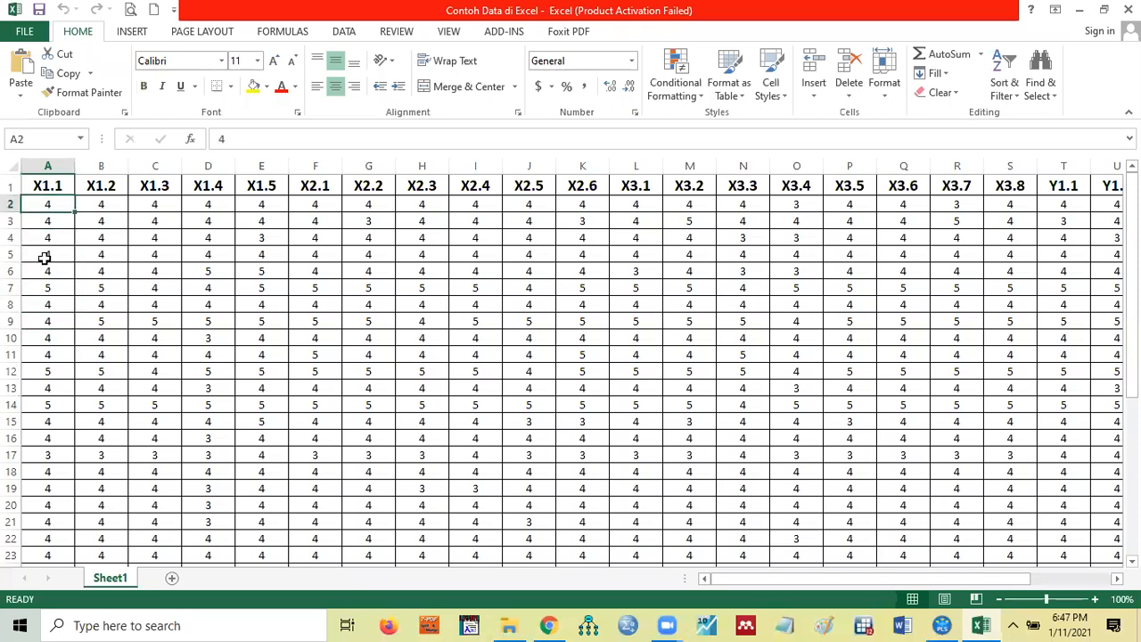
pyautogui.press('Up')
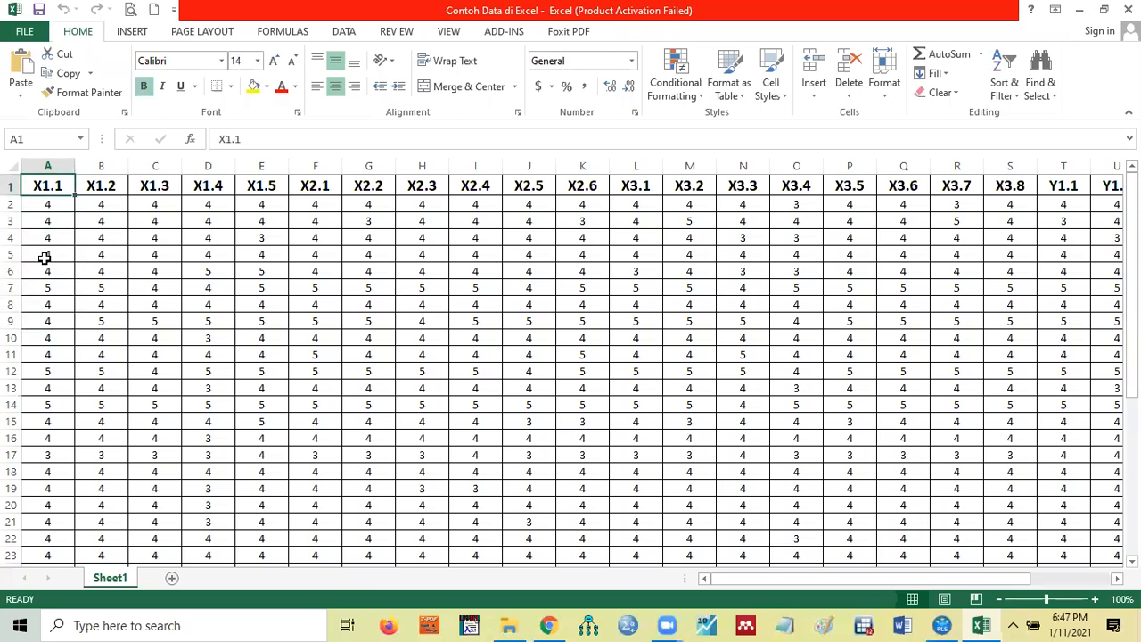
# Review the full row of indicator headers from X1.1 through the Y1 indicators.
pyautogui.press('Right')
pyautogui.press('Right')
pyautogui.press('Right')
pyautogui.press('Right')
pyautogui.press('Right')
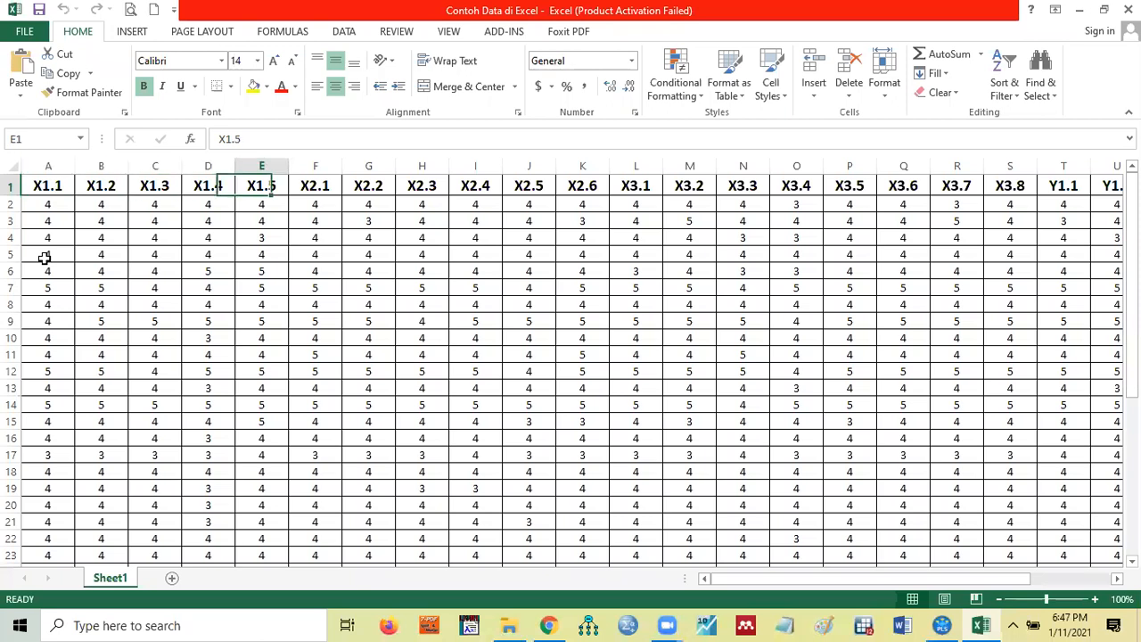
pyautogui.press('Right')
pyautogui.press('Right')
pyautogui.press('Right')
pyautogui.press('Right')
pyautogui.press('Right')
pyautogui.press('Right')
pyautogui.press('Right')
pyautogui.press('Right')
pyautogui.press('Right')
pyautogui.press('Right')
pyautogui.press('Right')
pyautogui.press('Right')
pyautogui.press('Right')
pyautogui.press('Right')
pyautogui.press('Right')
pyautogui.press('Right')
pyautogui.press('Right')
pyautogui.press('Right')
pyautogui.press('Right')
pyautogui.press('Right')
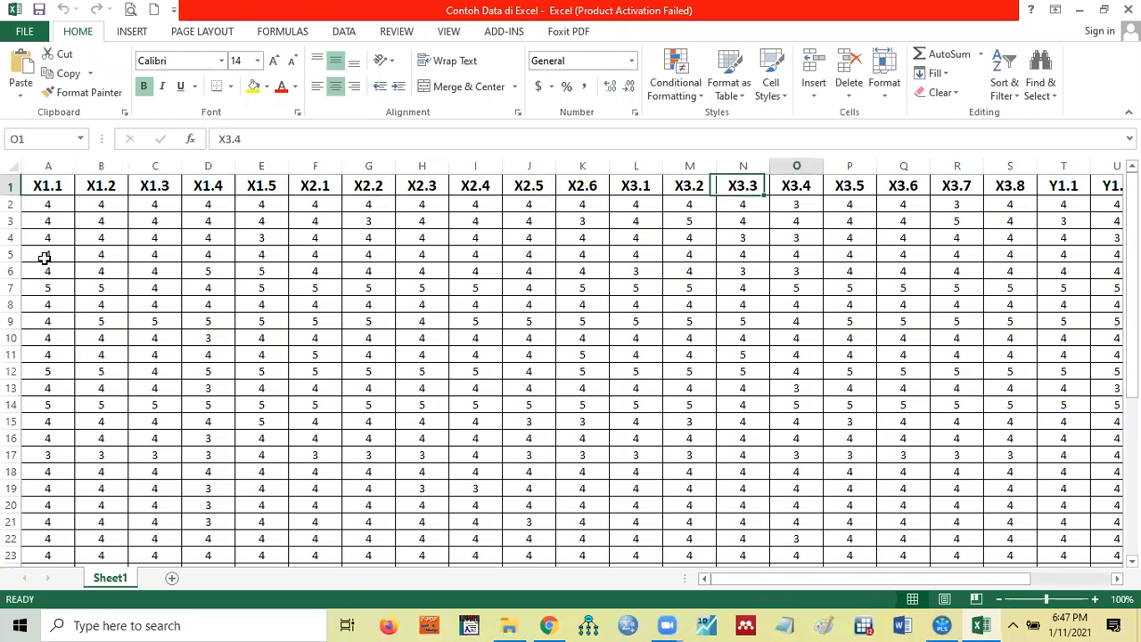
pyautogui.press('Right')
pyautogui.press('Right')
pyautogui.press('Right')
pyautogui.press('Right')
pyautogui.press('Right')
pyautogui.press('Right')
pyautogui.press('Right')
pyautogui.press('Right')
pyautogui.press('Right')
pyautogui.press('Right')
pyautogui.press('Right')
# Look back across the header row from the Y1 indicators to X1.1.
pyautogui.press('Left')
pyautogui.press('Left')
pyautogui.press('Left')
pyautogui.press('Left')
pyautogui.press('Left')
pyautogui.press('Left')
pyautogui.press('Left')
pyautogui.press('Left')
pyautogui.press('Left')
pyautogui.press('Left')
pyautogui.press('Left')
pyautogui.press('Left')
pyautogui.press('Left')
pyautogui.press('Left')
pyautogui.press('Left')
pyautogui.press('Left')
pyautogui.press('Left')
pyautogui.press('Left')
pyautogui.press('Left')
pyautogui.press('Left')
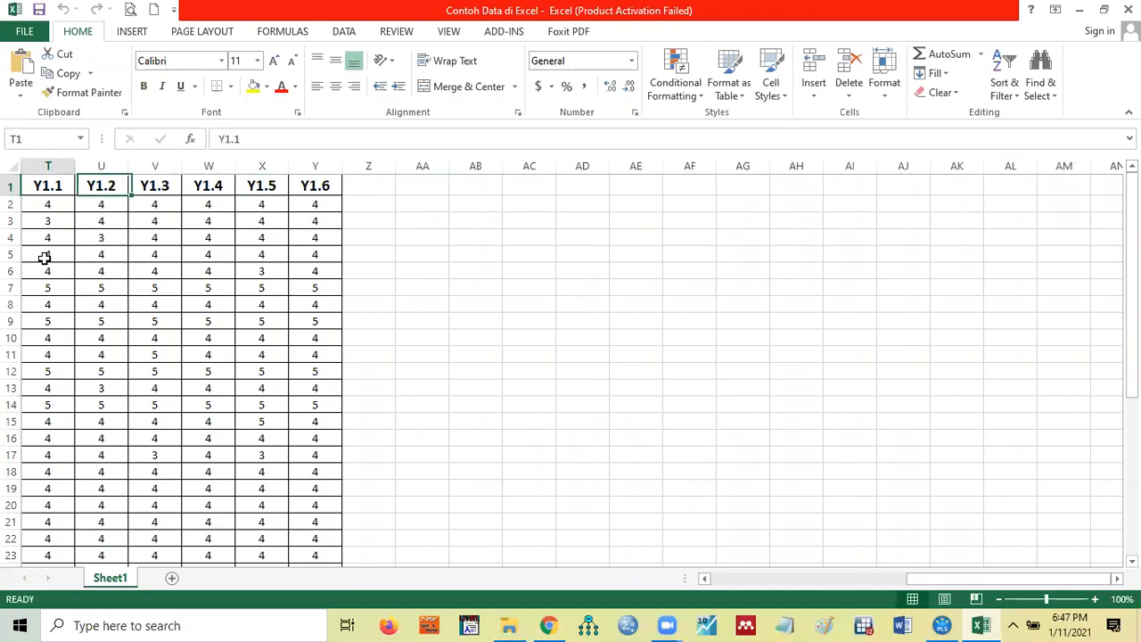
pyautogui.press('Left')
pyautogui.press('Left')
pyautogui.press('Left')
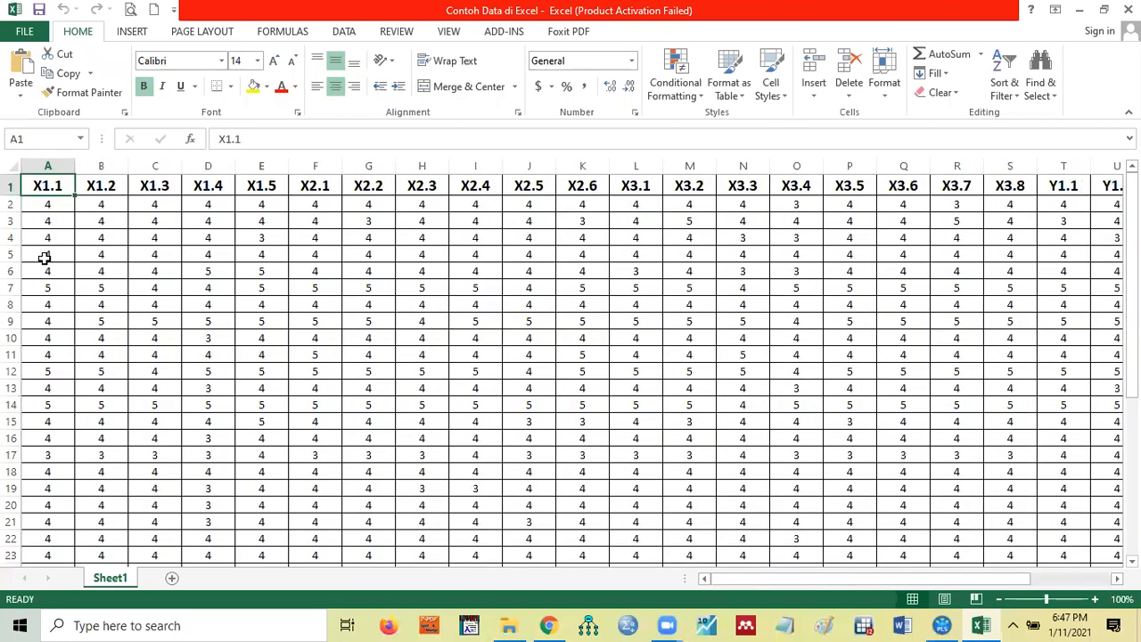
# Go over the X1 indicator headers and the first X2 headers in row 1, forward and back.
pyautogui.press('Down')
pyautogui.press('Up')
pyautogui.press('Right')
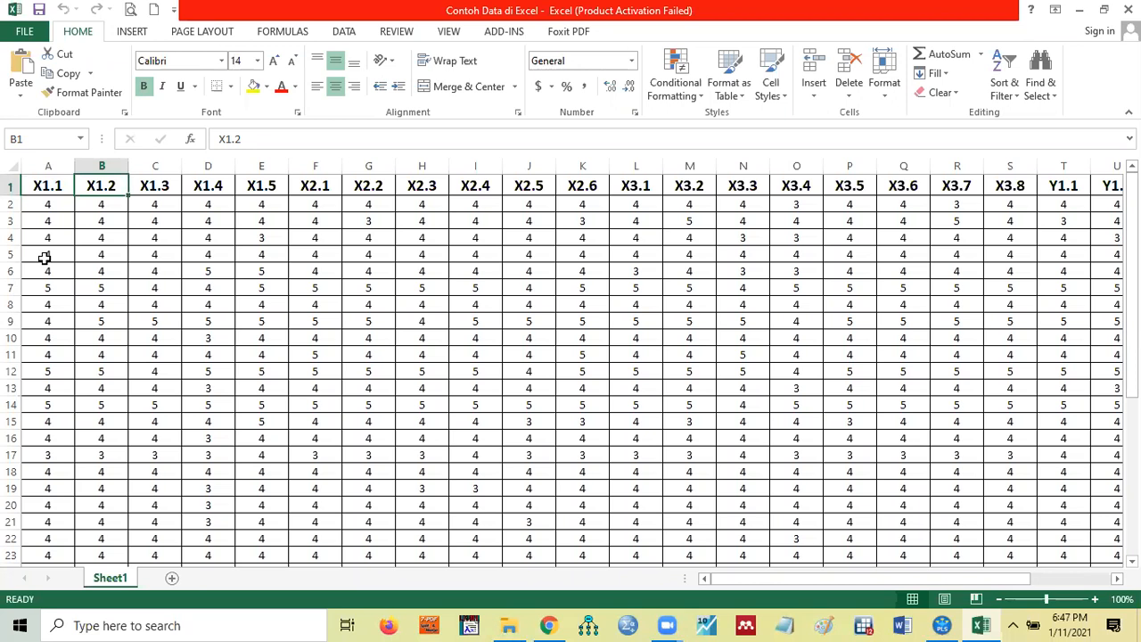
pyautogui.press('Right')
pyautogui.press('Right')
pyautogui.press('Right')
pyautogui.press('Right')
pyautogui.press('Right')
pyautogui.press('Right')
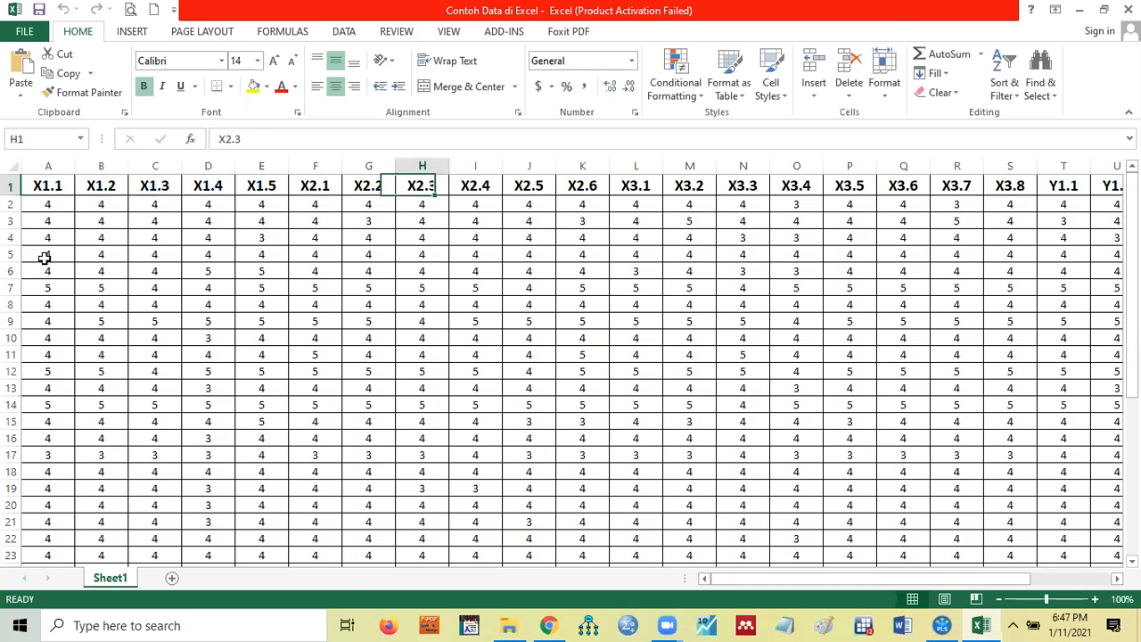
pyautogui.press('Down')
pyautogui.press('Up')
pyautogui.press('Left')
pyautogui.press('Left')
pyautogui.press('Left')
pyautogui.press('Left')
pyautogui.press('Left')
pyautogui.press('Left')
pyautogui.press('Left')
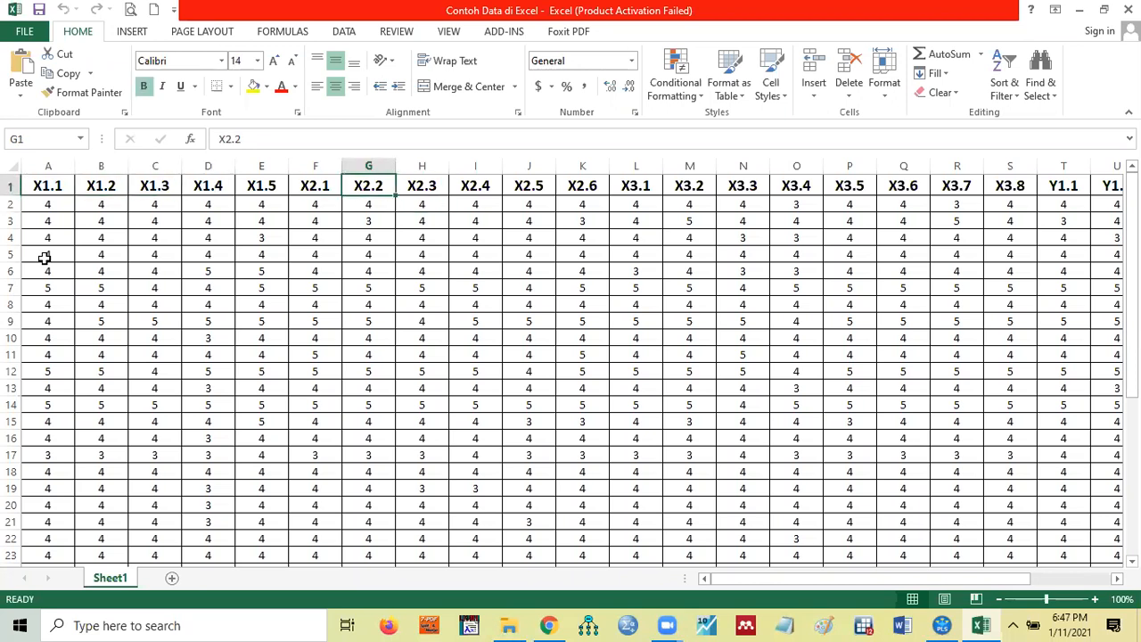
# Go over the response scores listed under X1.1 in column A down to row 10.
pyautogui.press('Down')
pyautogui.press('Down')
pyautogui.press('Down')
pyautogui.press('Down')
pyautogui.press('Down')
pyautogui.press('Down')
pyautogui.press('Down')
pyautogui.press('Down')
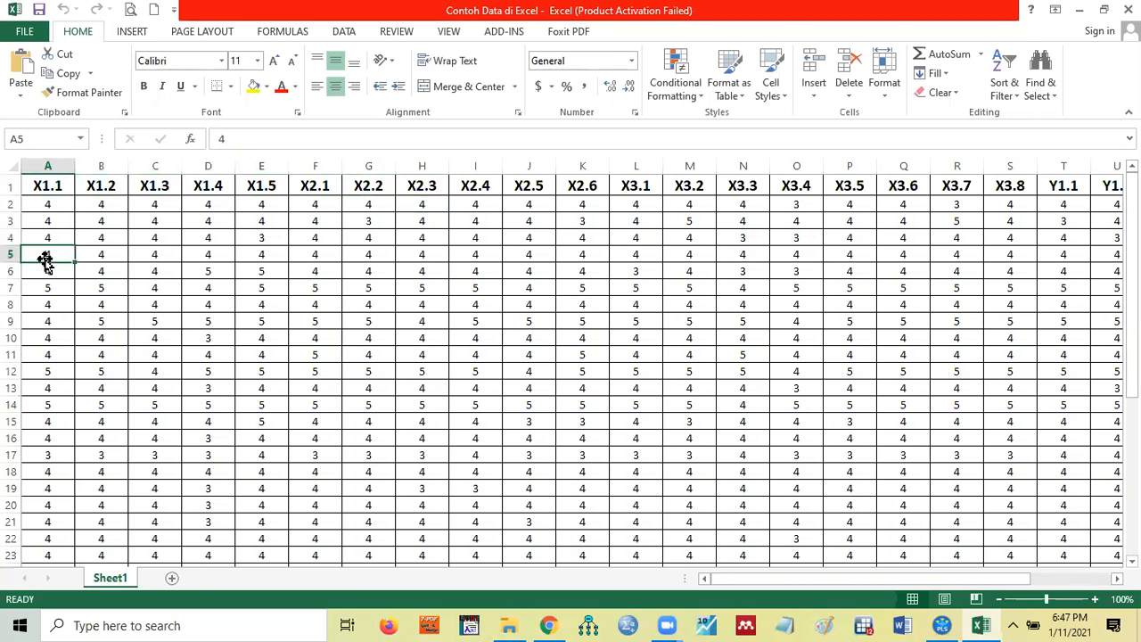
pyautogui.press('Down')
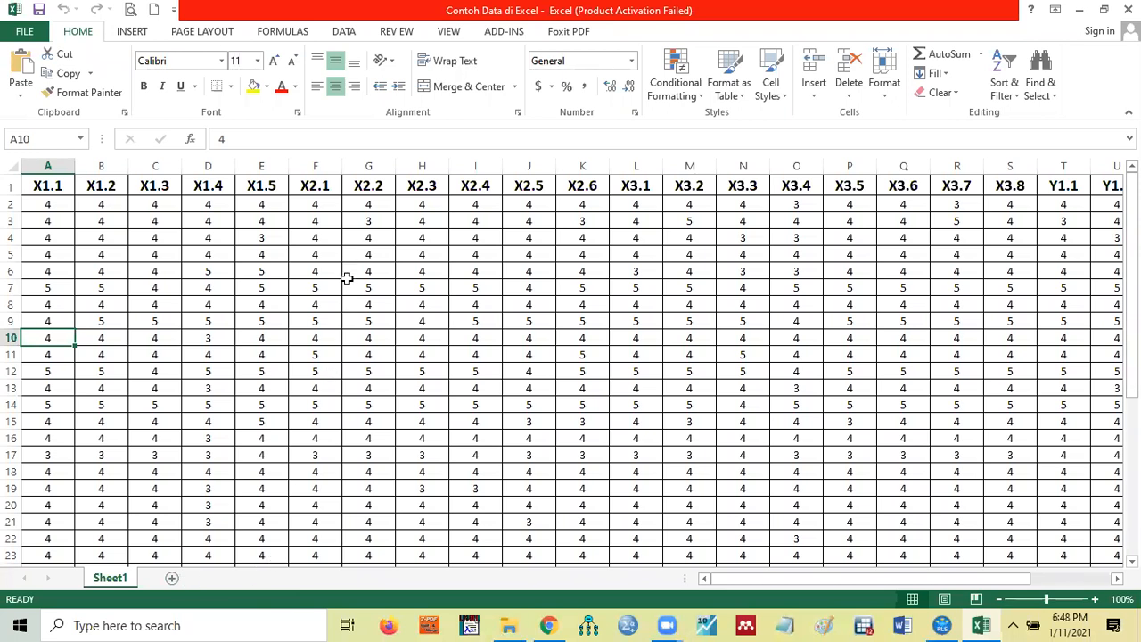
# Review the scores across row 10, continuing past the Y1.6 column into the empty columns.
pyautogui.press('Right')
pyautogui.press('Right')
pyautogui.press('Right')
pyautogui.press('Right')
pyautogui.press('Right')
pyautogui.press('Right')
pyautogui.press('Right')
pyautogui.press('Right')
pyautogui.press('Right')
pyautogui.press('Right')
pyautogui.press('Right')
pyautogui.press('Right')
pyautogui.press('Right')
pyautogui.press('Right')
pyautogui.press('Right')
pyautogui.press('Right')
pyautogui.press('Right')
pyautogui.press('Right')
pyautogui.press('Right')
pyautogui.press('Right')
pyautogui.press('Right')
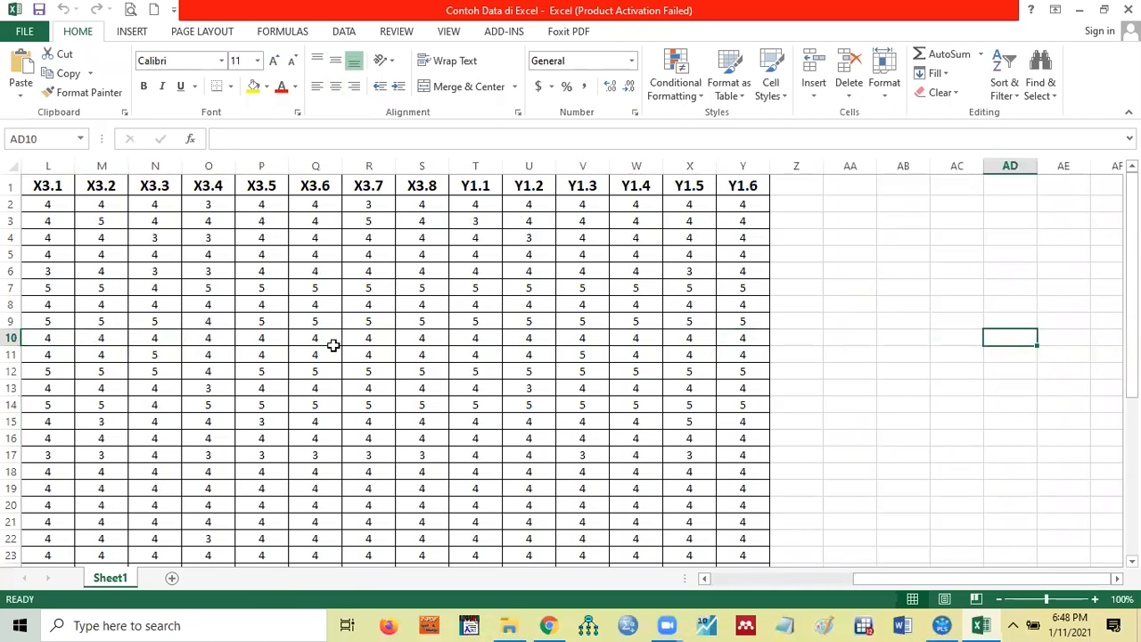
# Enter the sample numbers 67, 6 and 74 in cells AA5, AB5 and AC5 outside the data table.
pyautogui.press('Left')
pyautogui.press('Left')
pyautogui.press('Left')
pyautogui.press('Left')
pyautogui.press('Left')
pyautogui.press('Up')
pyautogui.press('Up')
pyautogui.press('Up')
pyautogui.press('Up')
pyautogui.press('Up')
pyautogui.press('Up')
pyautogui.press('Up')
pyautogui.press('Up')
pyautogui.press('Up')
pyautogui.press('Right')
pyautogui.press('Right')
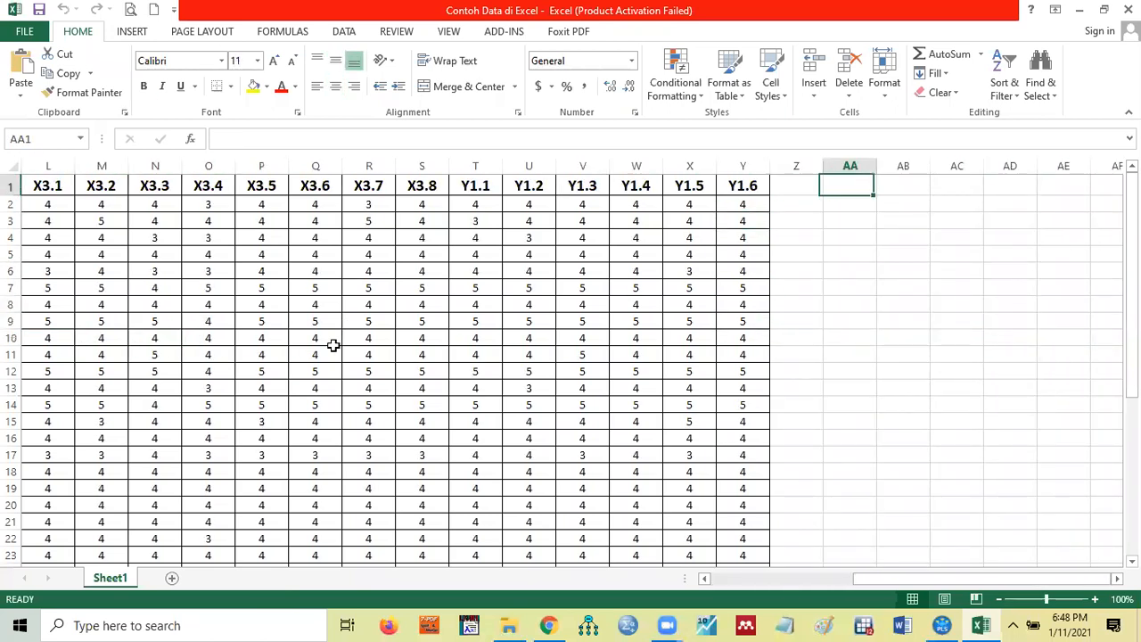
pyautogui.press('Down')
pyautogui.press('Down')
pyautogui.press('Down')
pyautogui.press('Down')
pyautogui.write('67')
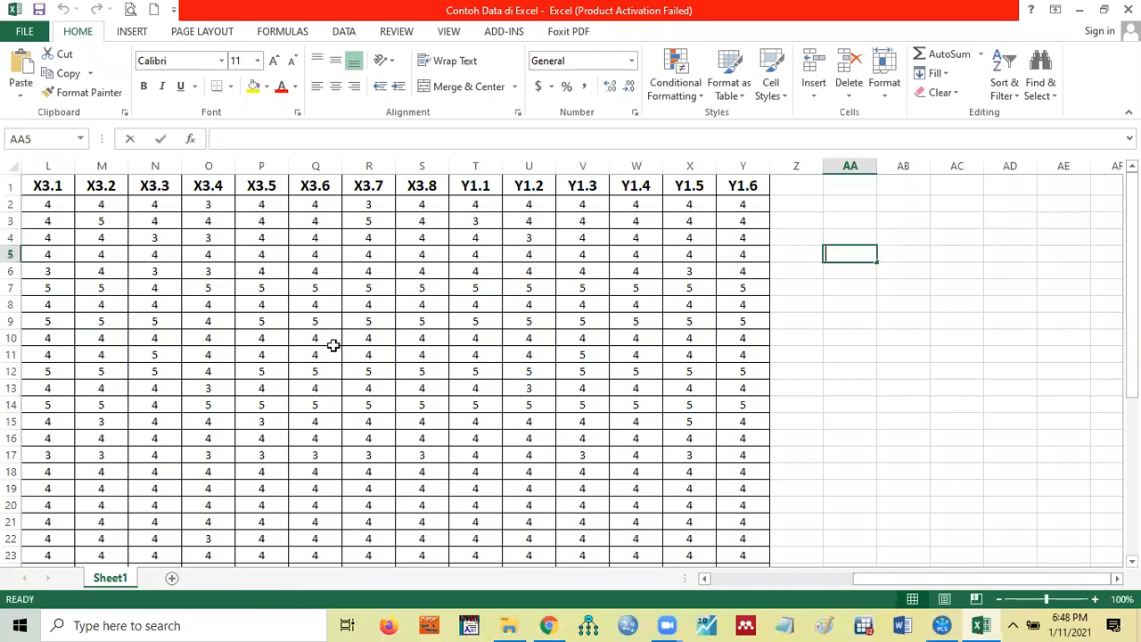
pyautogui.press('Tab')
pyautogui.write('6')
pyautogui.press('Tab')
pyautogui.write('74')
pyautogui.hotkey('shift', 'Tab')
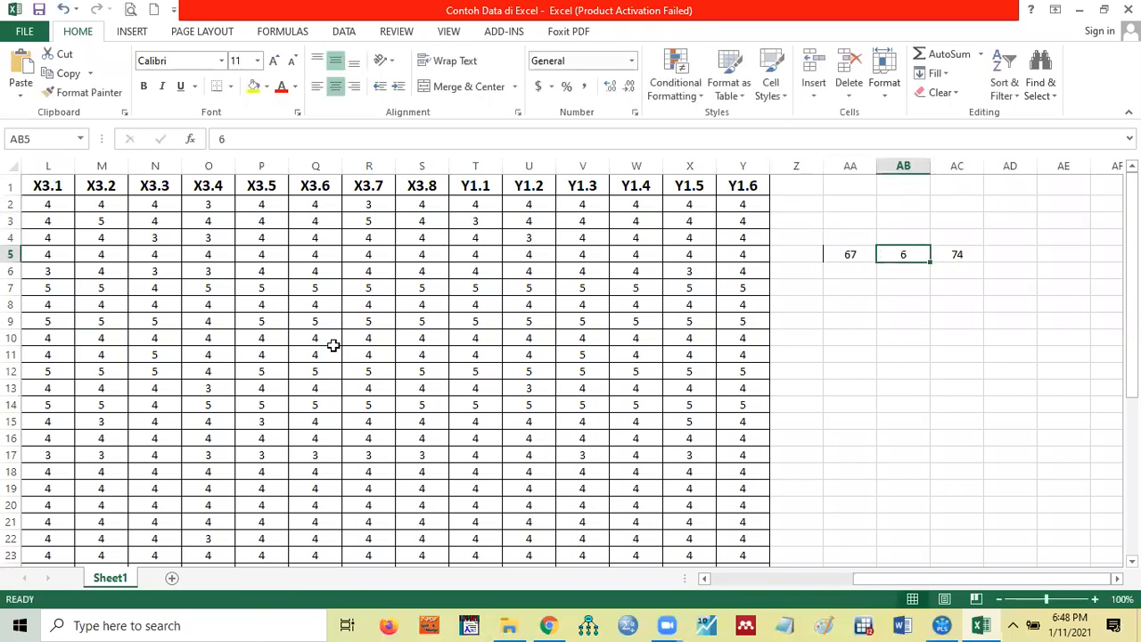
# Undo the sample number entries in cells AA5 to AC5.
pyautogui.hotkey('ctrl', 'z')
pyautogui.hotkey('ctrl', 'z')
pyautogui.hotkey('ctrl', 'z')
pyautogui.hotkey('ctrl', 'z')
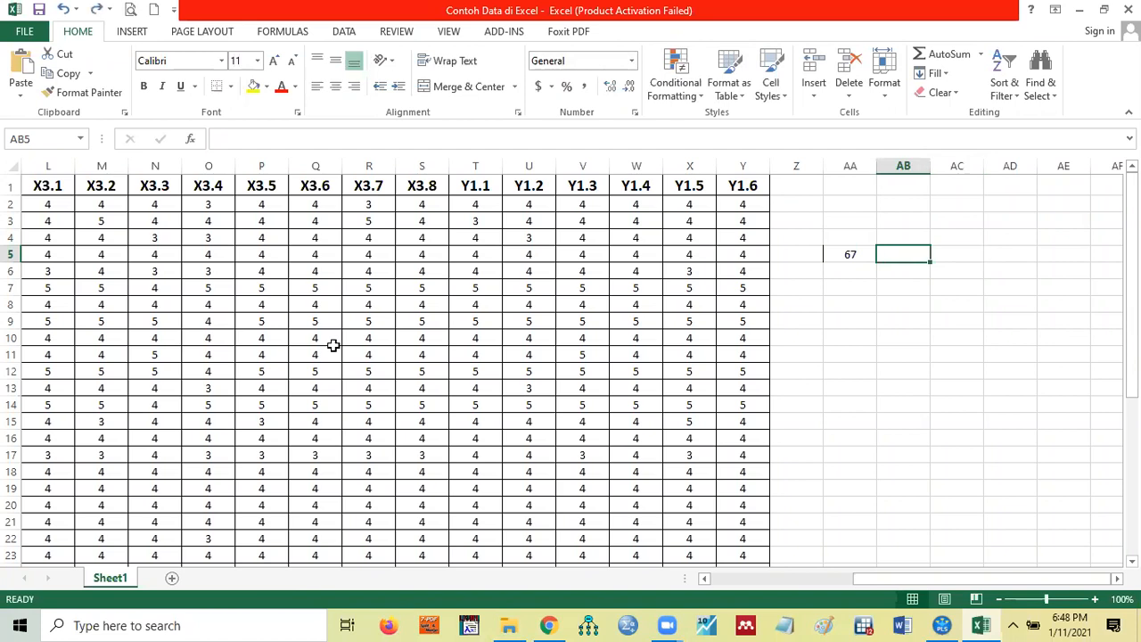
# Look back across the indicator headers in row 1 from the empty columns to X1.1.
pyautogui.press('Up')
pyautogui.press('Up')
pyautogui.press('Up')
pyautogui.press('Up')
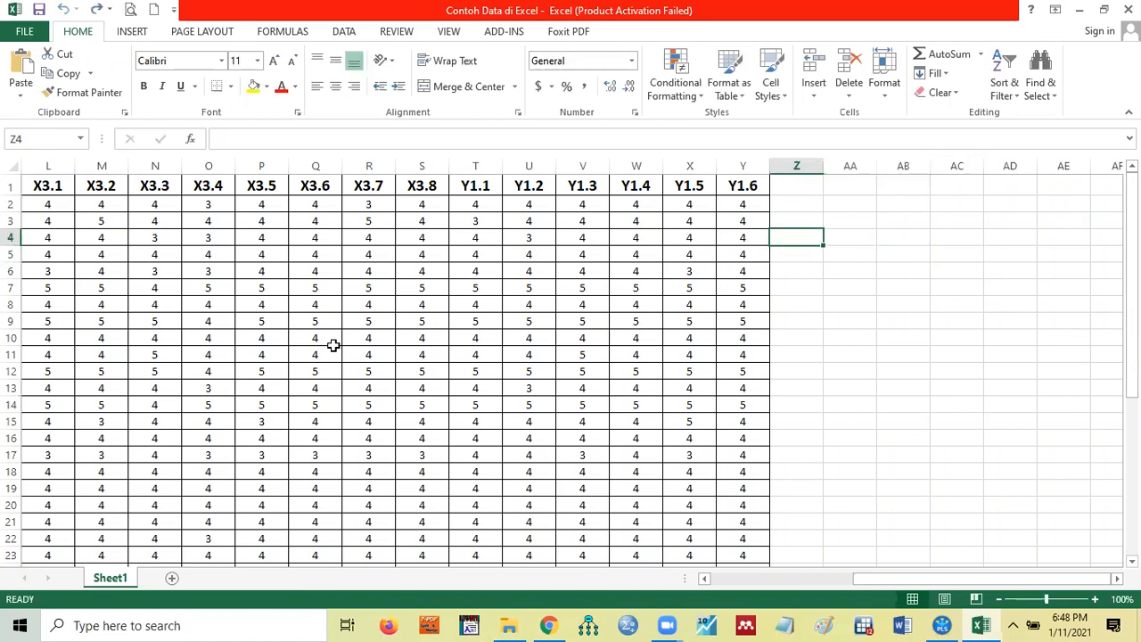
pyautogui.press('Left')
pyautogui.press('Left')
pyautogui.press('Left')
pyautogui.press('Left')
pyautogui.press('Left')
pyautogui.press('Left')
pyautogui.press('Left')
pyautogui.press('Left')
pyautogui.press('Left')
pyautogui.press('Left')
pyautogui.press('Left')
pyautogui.press('Left')
pyautogui.press('Left')
pyautogui.press('Left')
pyautogui.press('Left')
pyautogui.press('Left')
pyautogui.press('Left')
pyautogui.press('Left')
pyautogui.press('Left')
pyautogui.press('Left')
pyautogui.press('Left')
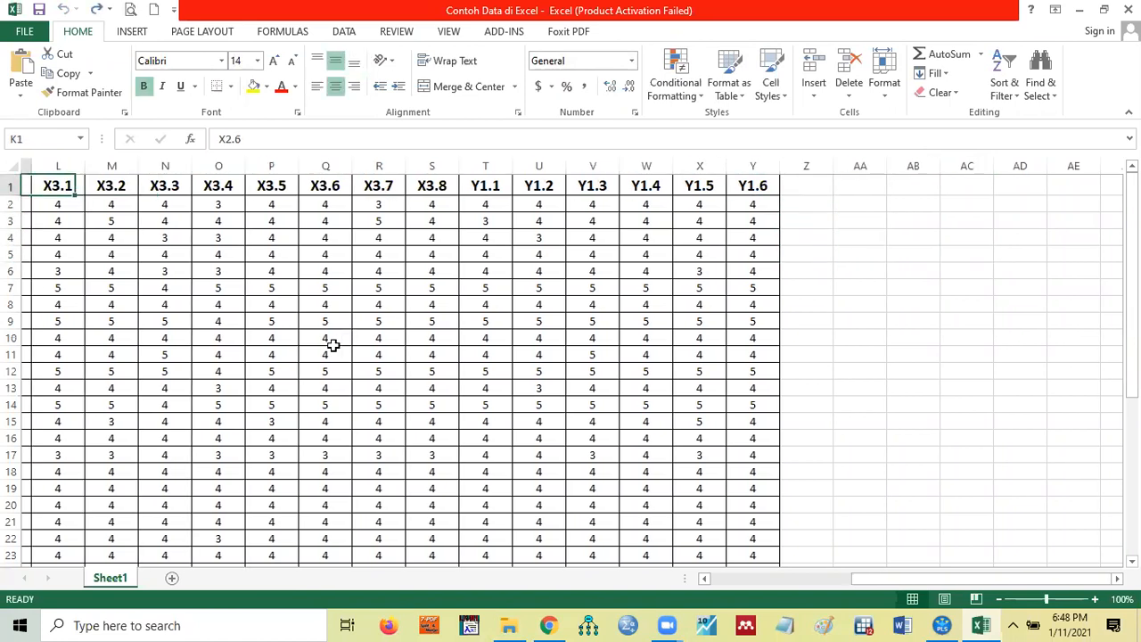
# Examine the response scores in column A down to the last data row, row 39.
pyautogui.press('Down')
pyautogui.press('Down')
pyautogui.press('Down')
pyautogui.press('Down')
pyautogui.press('Down')
pyautogui.press('Down')
pyautogui.press('Down')
pyautogui.press('Down')
pyautogui.press('Down')
pyautogui.press('Down')
pyautogui.press('Down')
pyautogui.press('Down')
pyautogui.press('Down')
pyautogui.press('Down')
pyautogui.press('Down')
pyautogui.press('Down')
pyautogui.press('Down')
pyautogui.press('Down')
pyautogui.press('Down')
pyautogui.press('Down')
pyautogui.press('Down')
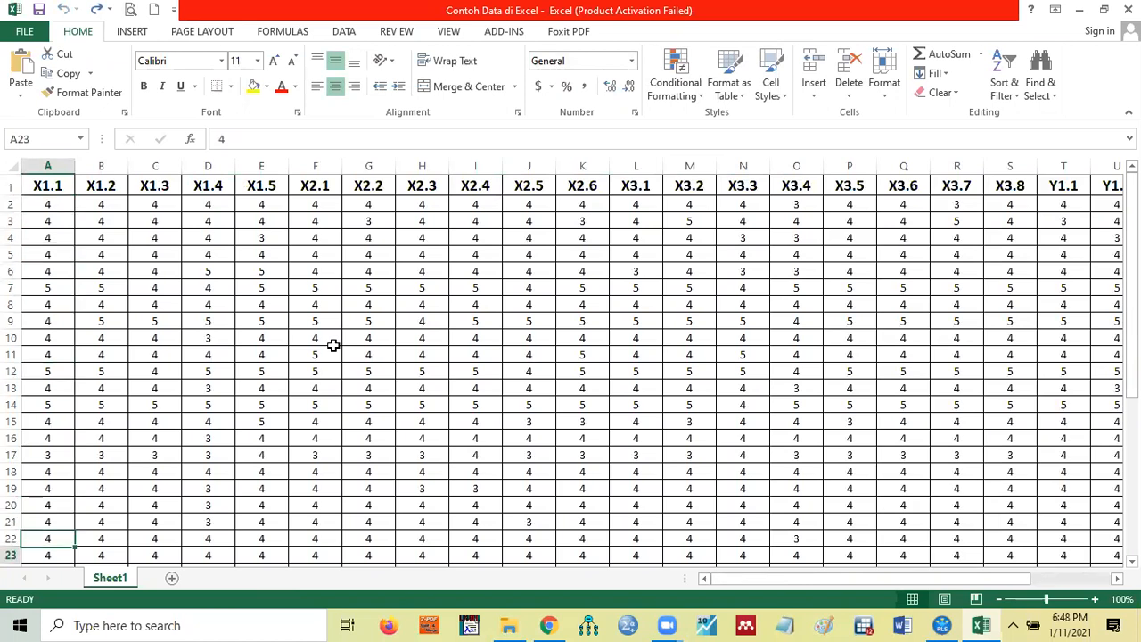
pyautogui.press('Up')
pyautogui.press('Up')
pyautogui.press('Up')
pyautogui.press('Up')
pyautogui.press('Up')
pyautogui.press('Up')
pyautogui.press('Up')
pyautogui.press('Up')
pyautogui.press('Up')
pyautogui.press('Up')
pyautogui.press('Up')
pyautogui.press('Up')
pyautogui.press('Up')
pyautogui.press('Up')
pyautogui.press('Up')
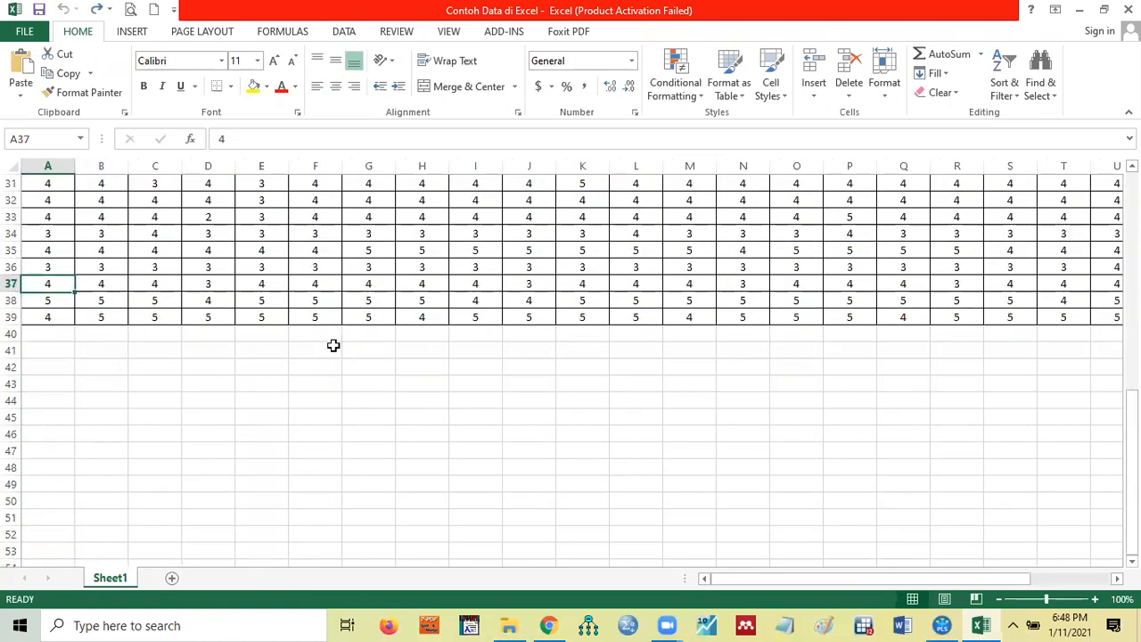
pyautogui.press('Down')
pyautogui.press('Down')
# Look back up the column A scores from the end of the data to the X1.1 header in A1.
pyautogui.press('Up')
pyautogui.press('Up')
pyautogui.press('Up')
pyautogui.press('Up')
pyautogui.press('Up')
pyautogui.press('Up')
pyautogui.press('Up')
pyautogui.press('Up')
pyautogui.press('Up')
pyautogui.press('Up')
pyautogui.press('Up')
pyautogui.press('Up')
pyautogui.press('Up')
pyautogui.press('Up')
pyautogui.press('Up')
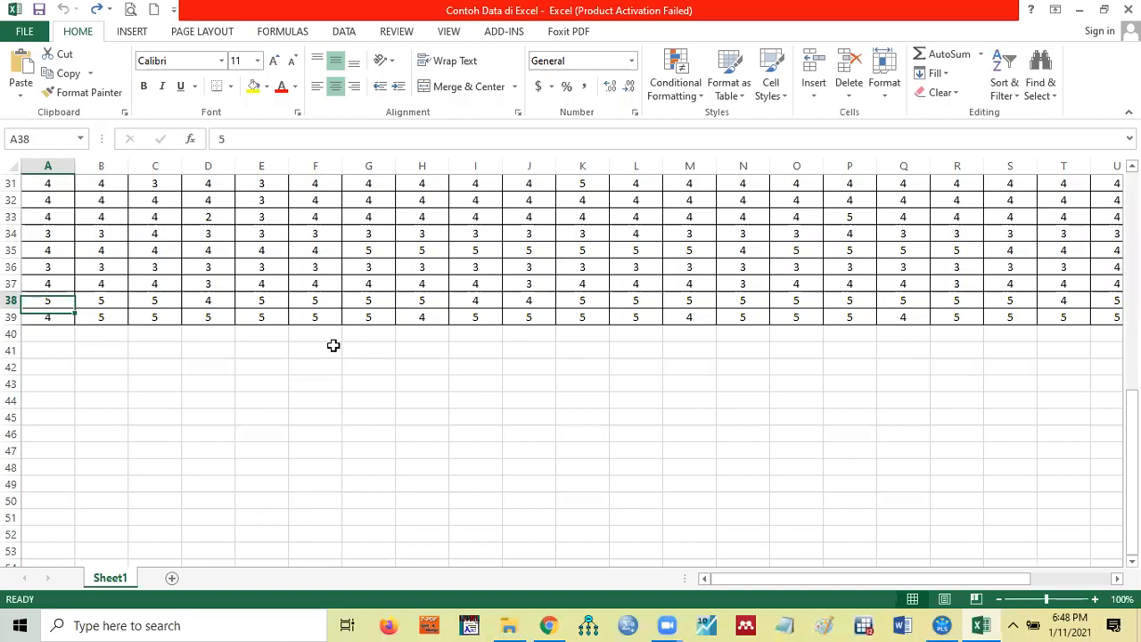
pyautogui.press('Up')
pyautogui.press('Up')
pyautogui.press('Up')
pyautogui.press('Up')
pyautogui.press('Up')
pyautogui.press('Up')
pyautogui.press('Up')
pyautogui.press('Up')
pyautogui.press('Up')
pyautogui.press('Up')
pyautogui.press('Up')
pyautogui.press('Up')
pyautogui.press('Up')
pyautogui.press('Up')
pyautogui.press('Up')
pyautogui.press('Up')
pyautogui.press('Up')
pyautogui.press('Up')
pyautogui.press('Up')
pyautogui.press('Up')
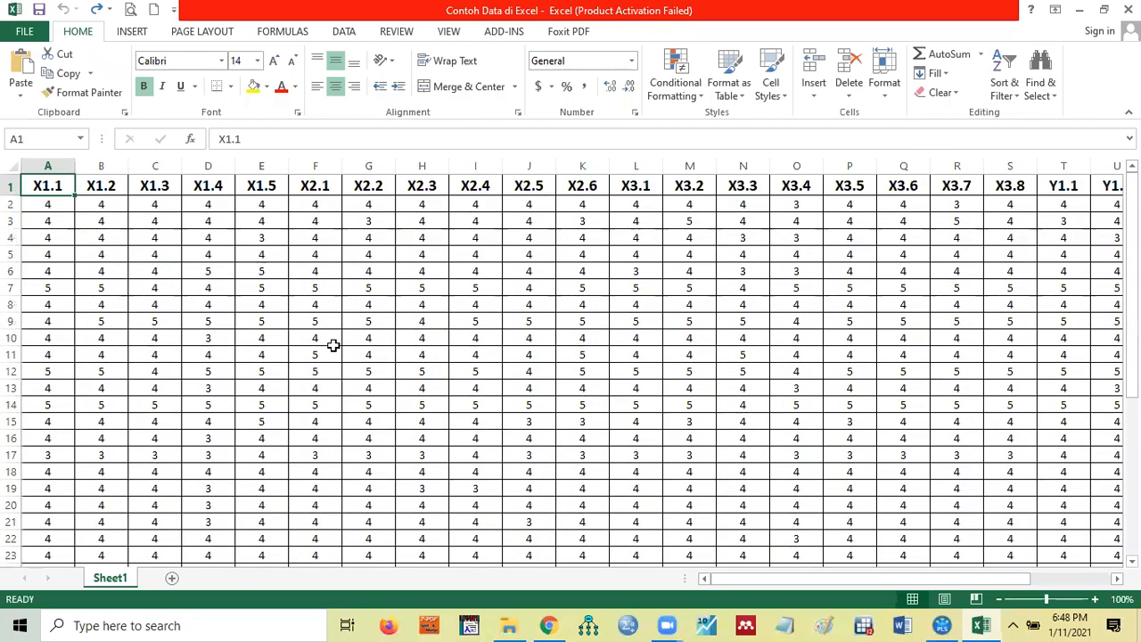
# Examine the response scores in column A from the X1.1 header down to row 18.
pyautogui.press('Down')
pyautogui.press('Down')
pyautogui.press('Down')
pyautogui.press('Down')
pyautogui.press('Down')
pyautogui.press('Down')
pyautogui.press('Down')
pyautogui.press('Down')
pyautogui.press('Down')
pyautogui.press('Down')
pyautogui.press('Down')
pyautogui.press('Down')
pyautogui.press('Down')
pyautogui.press('Down')
pyautogui.press('Down')
pyautogui.press('Down')
pyautogui.press('Down')
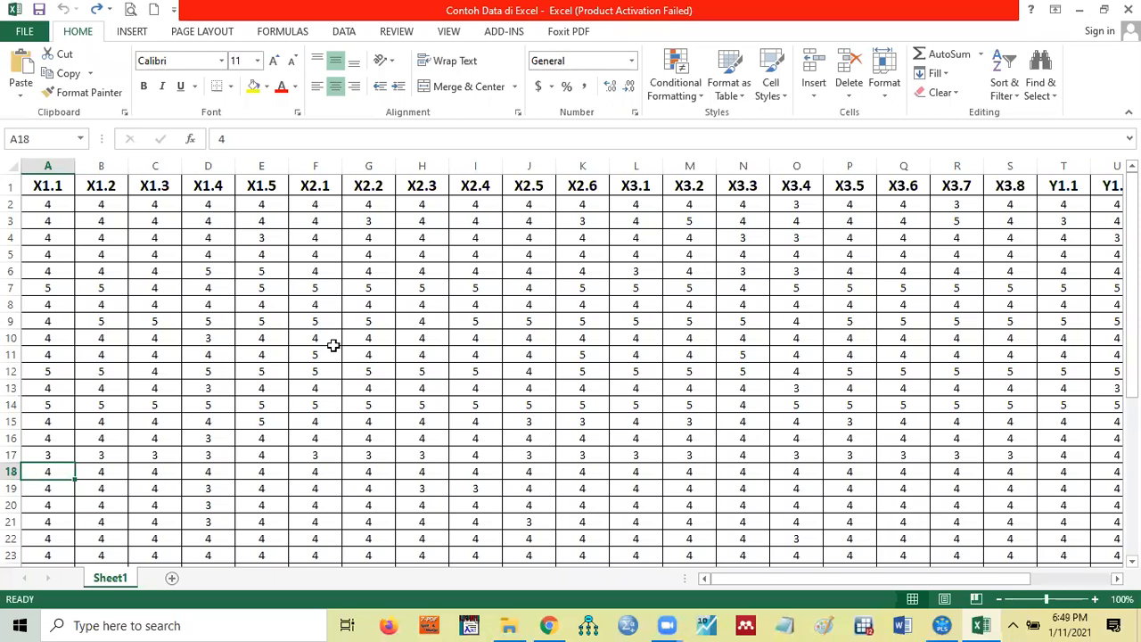
# Look back up the column A scores from row 18 to the X1.1 header.
pyautogui.press('Up')
pyautogui.press('Up')
pyautogui.press('Up')
pyautogui.press('Up')
pyautogui.press('Up')
pyautogui.press('Up')
pyautogui.press('Up')
pyautogui.press('Up')
pyautogui.press('Up')
pyautogui.press('Up')
pyautogui.press('Up')
pyautogui.press('Up')
pyautogui.press('Up')
pyautogui.press('Up')
pyautogui.press('Up')
pyautogui.press('Up')
pyautogui.press('Up')
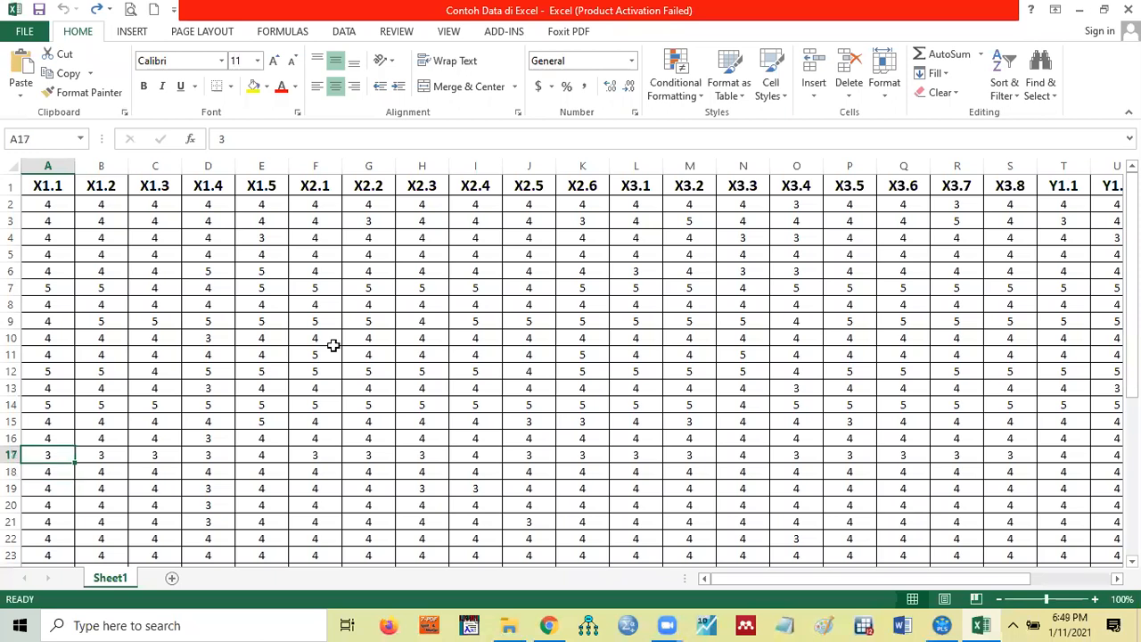
# Examine the first respondents' scores in rows 2 and 3 under indicators X1.1 and X1.2.
pyautogui.press('Down')
pyautogui.press('Down')
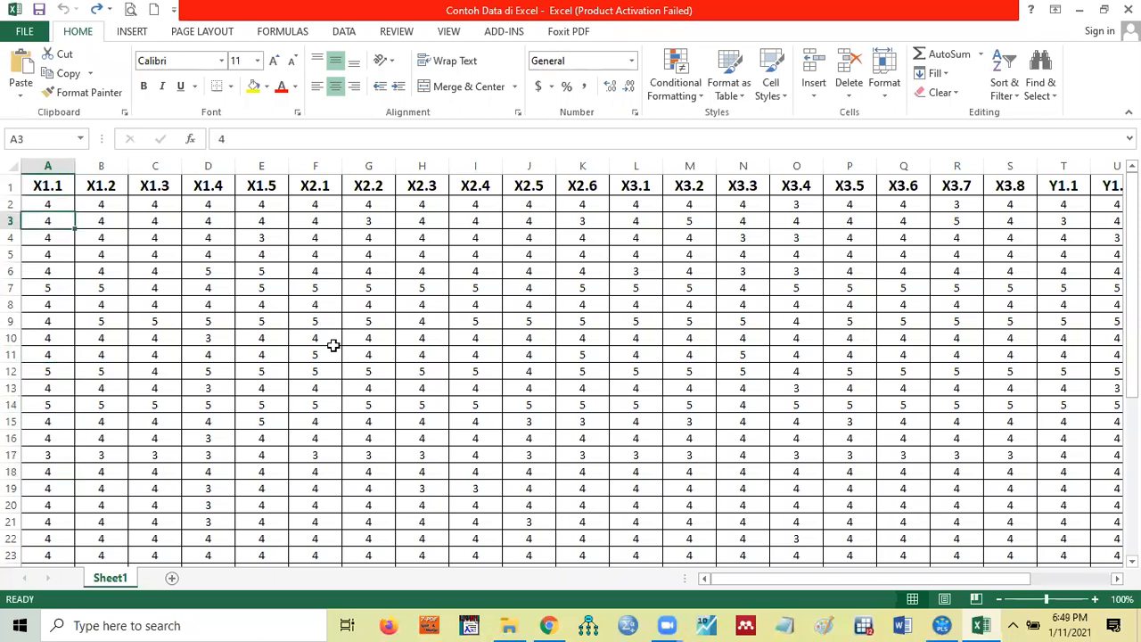
pyautogui.press('Right')
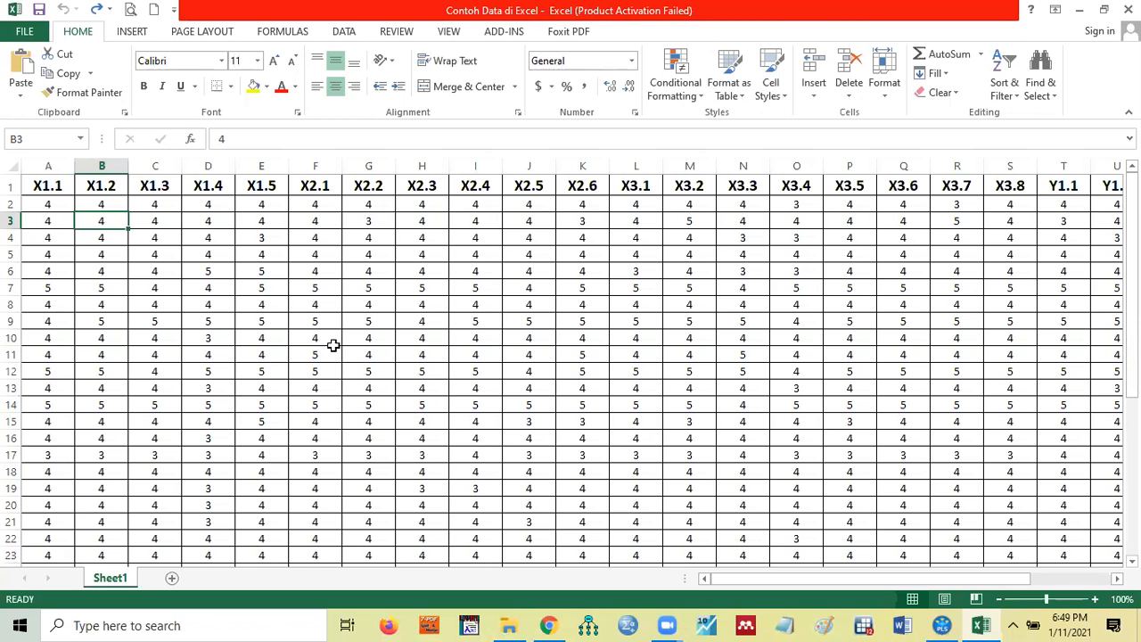
pyautogui.press('Up')
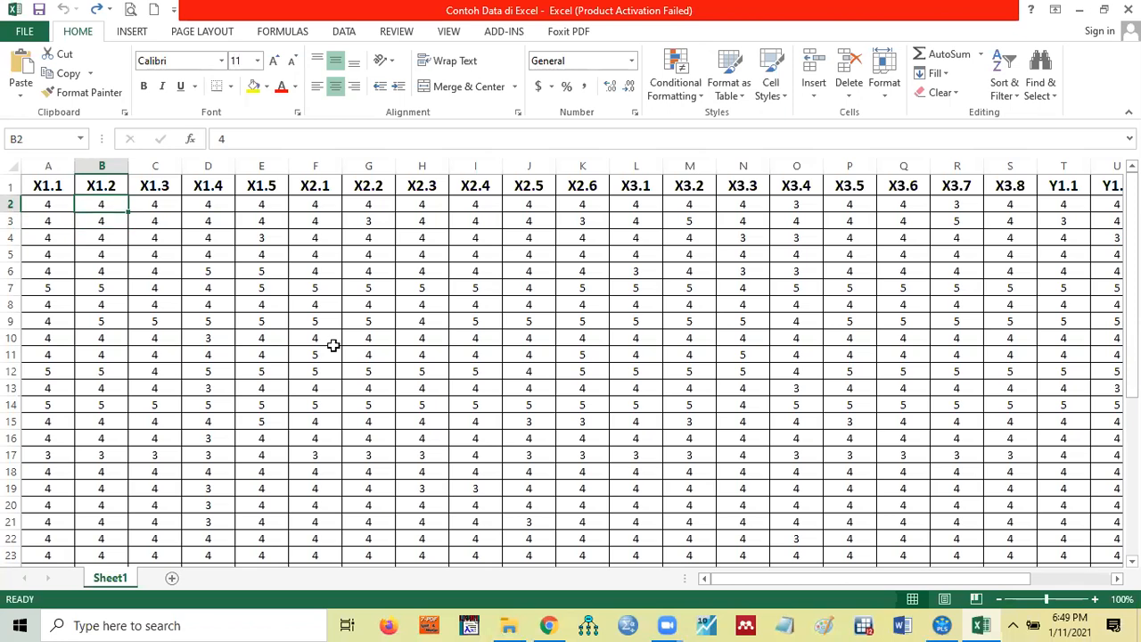
pyautogui.press('Down')
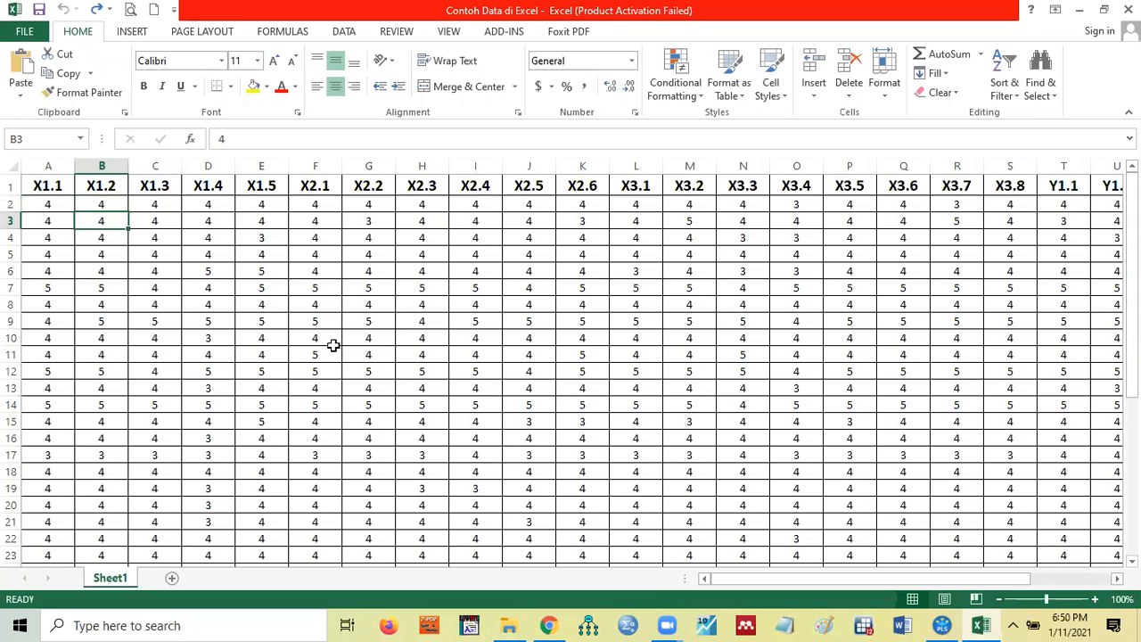
pyautogui.press('Left')
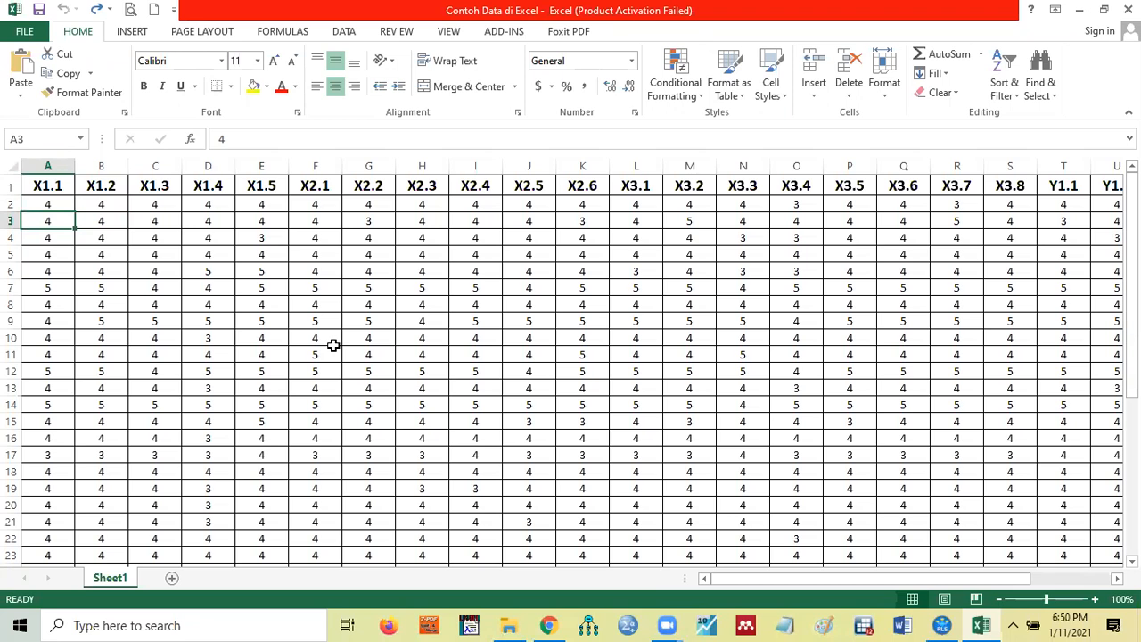
# Try to save the workbook as CSV (Comma delimited) in the Workshop Smart PLS 11012021 folder, and cancel back to the sheet.
pyautogui.click(32, 33)
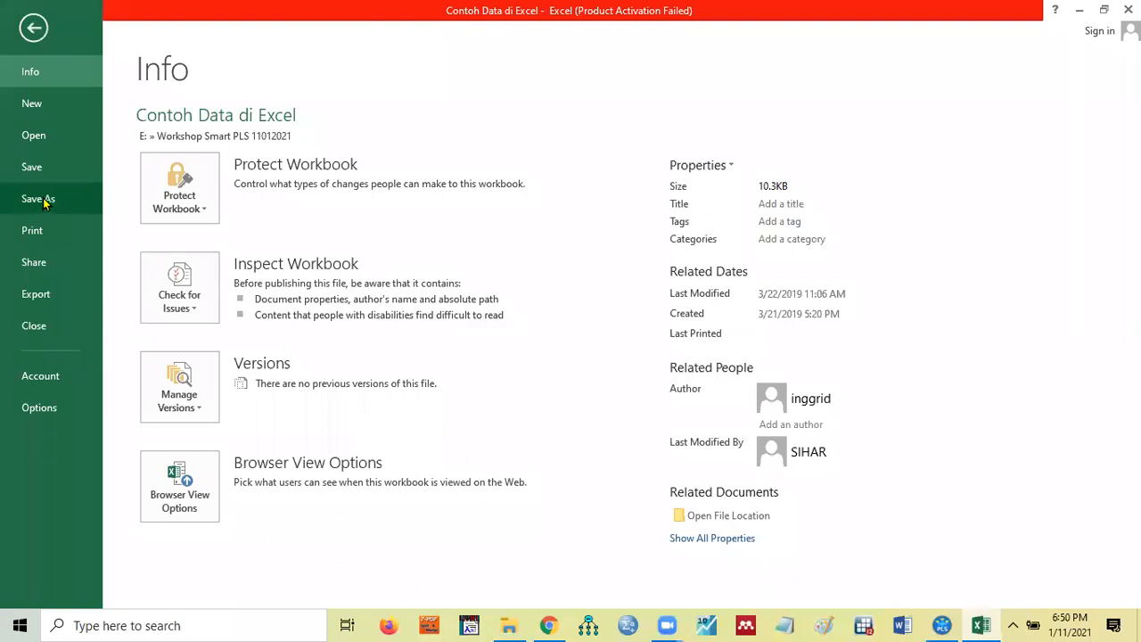
pyautogui.click(44, 202)
pyautogui.click(495, 196)
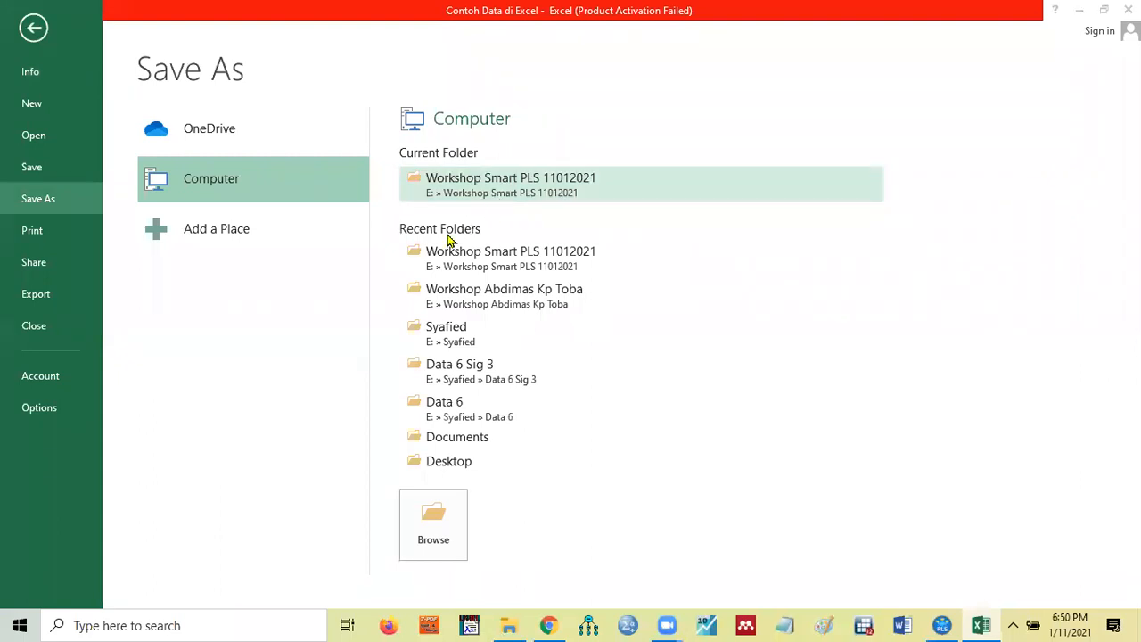
pyautogui.click(413, 312)
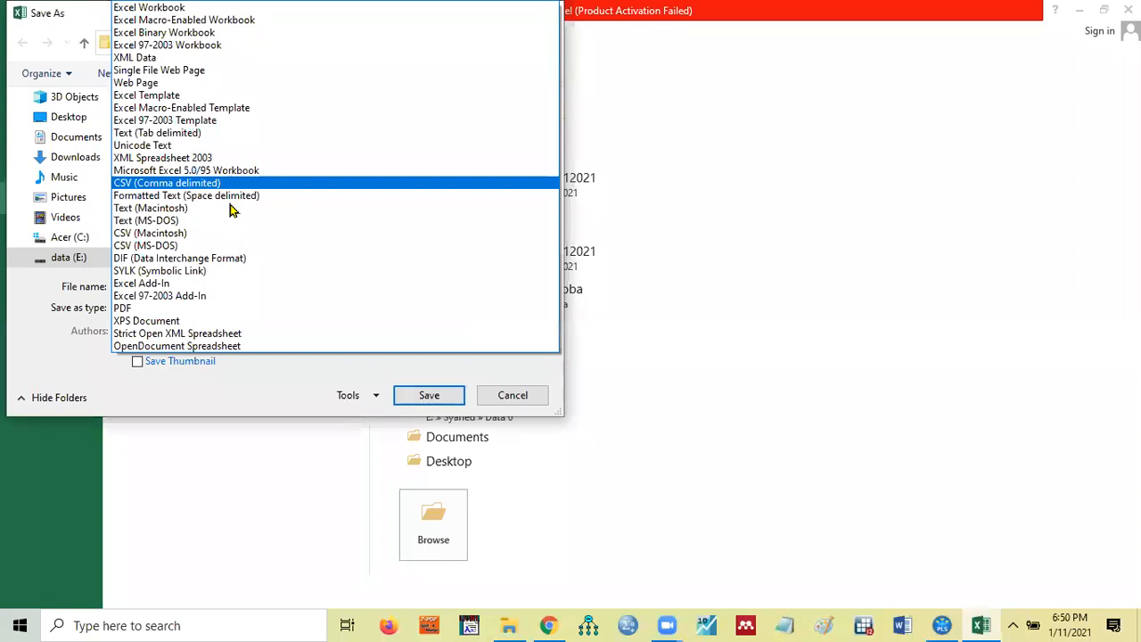
pyautogui.click(441, 385)
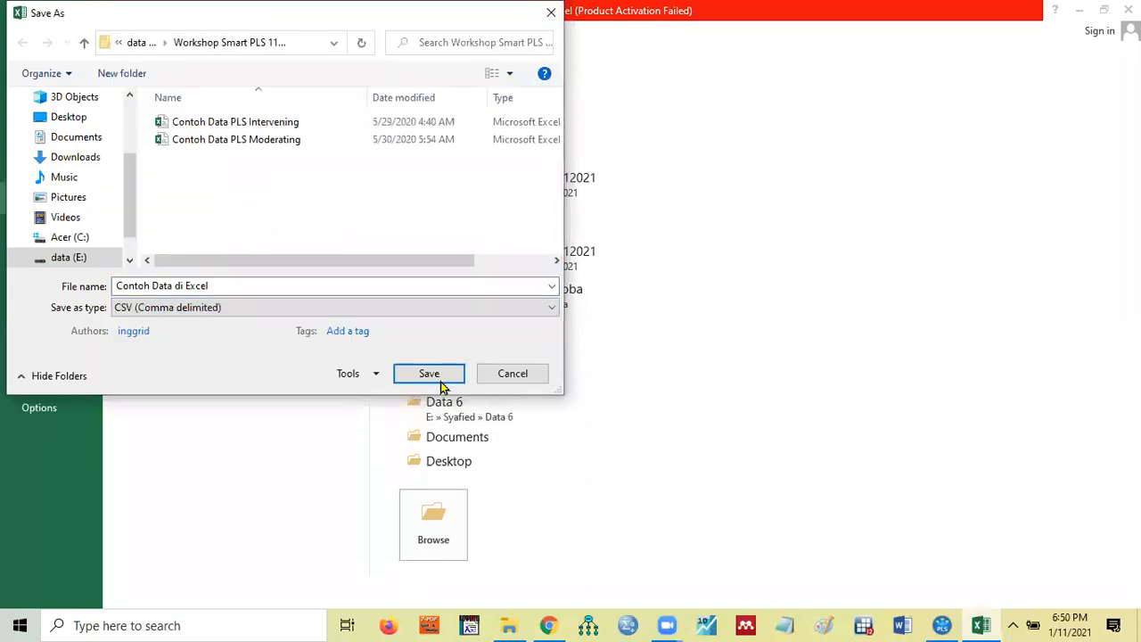
pyautogui.click(524, 379)
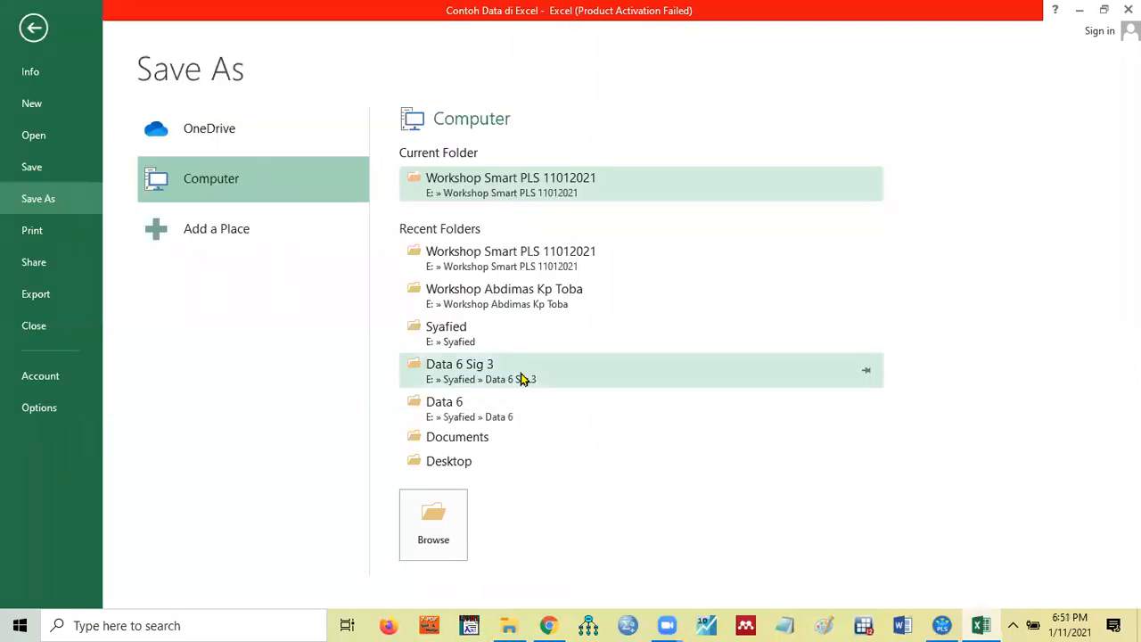
pyautogui.click(33, 28)
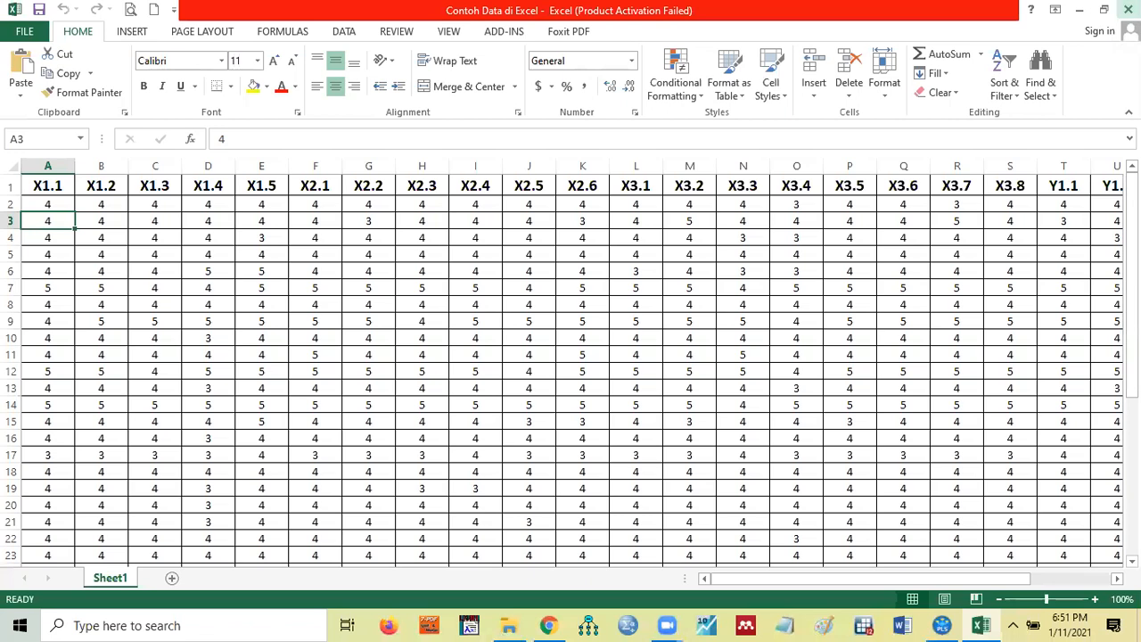
# Close the Contoh Data di Excel workbook without saving the changes.
pyautogui.click(1128, 10)
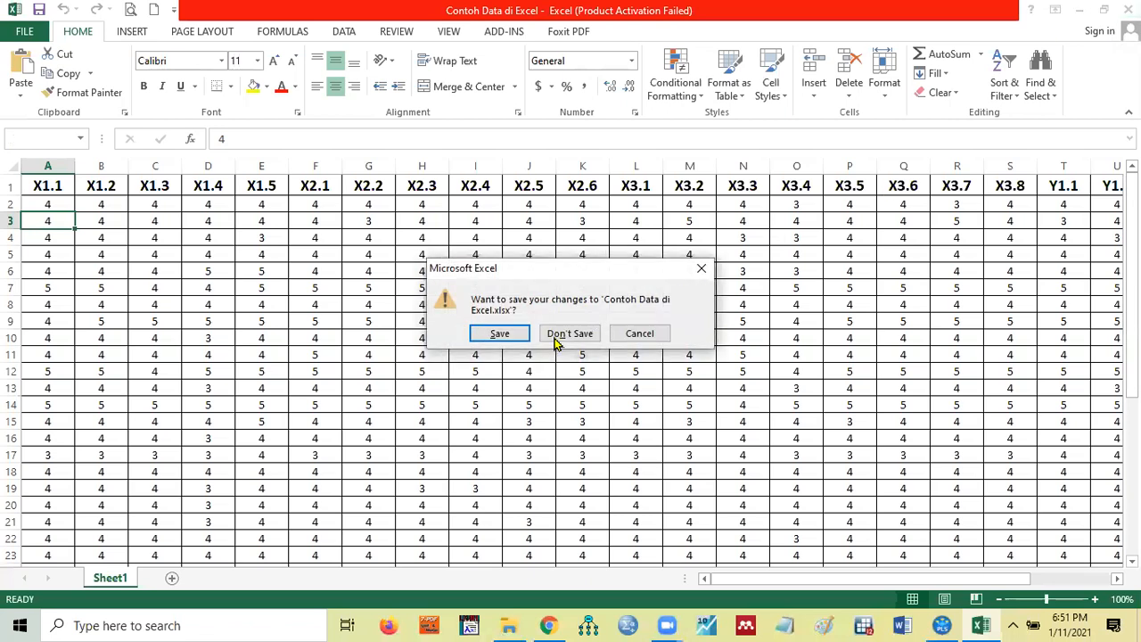
pyautogui.click(569, 333)
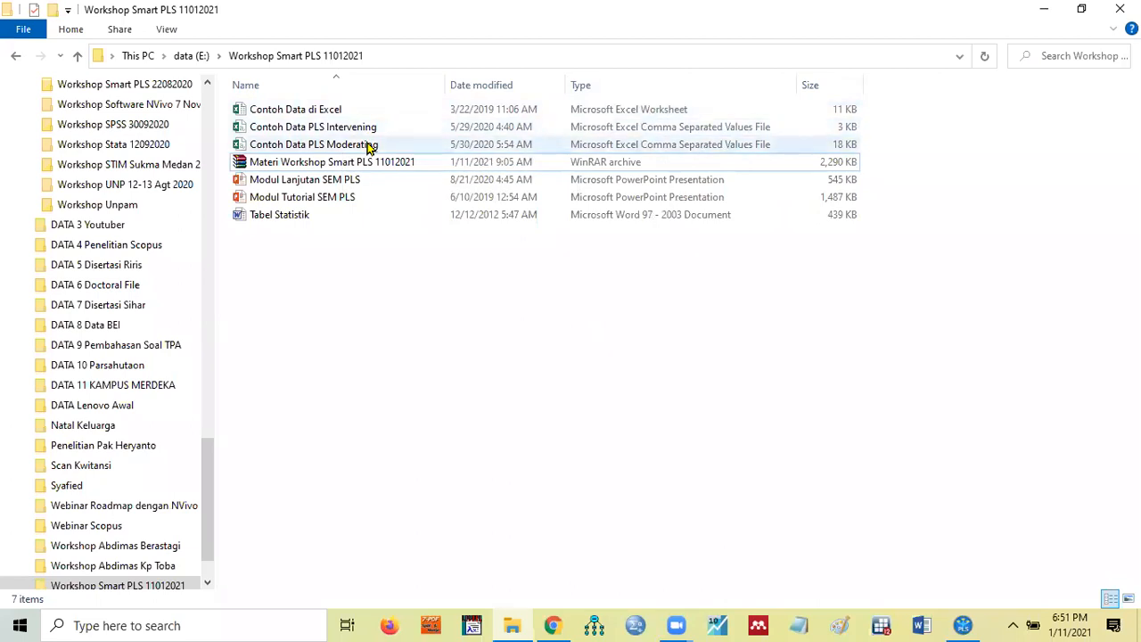
pyautogui.click(400, 142)
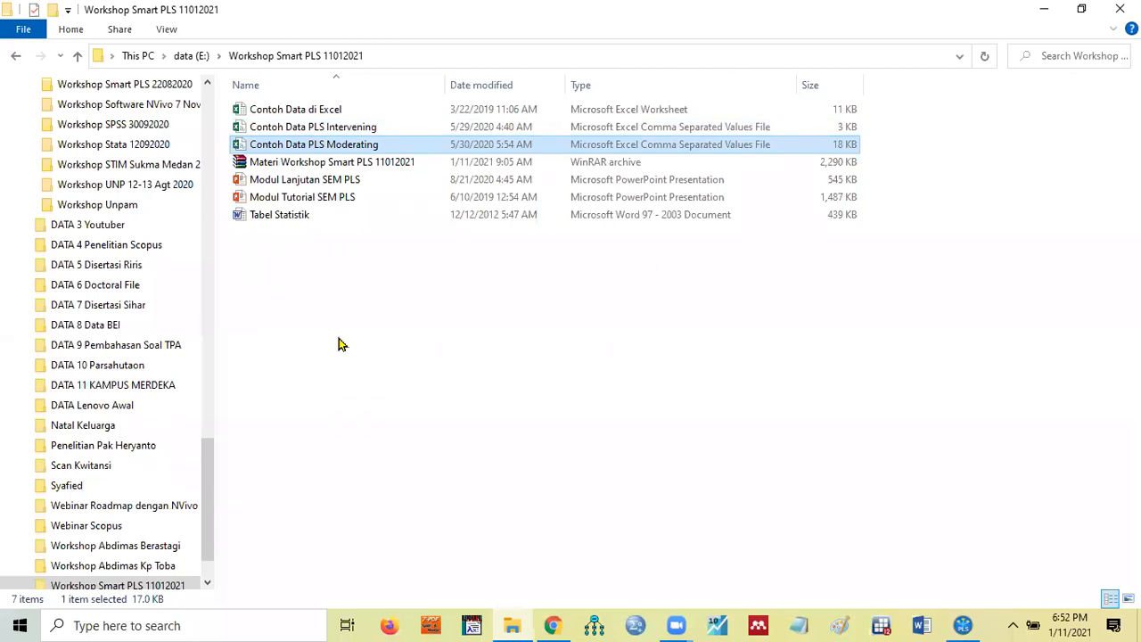
pyautogui.doubleClick(371, 164)
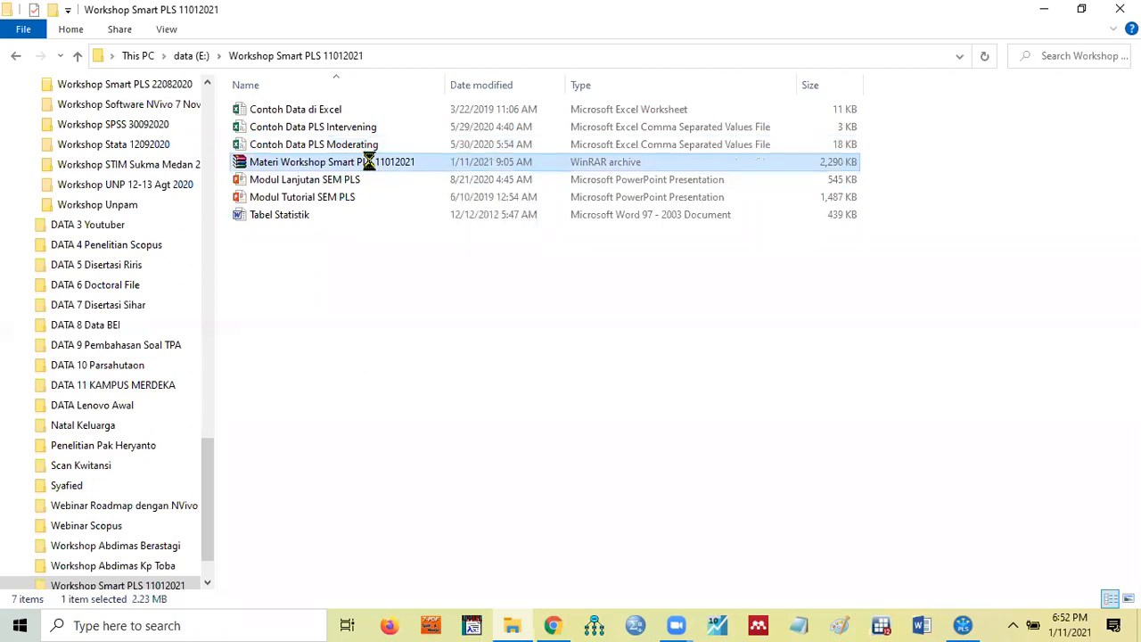
pyautogui.rightClick(369, 162)
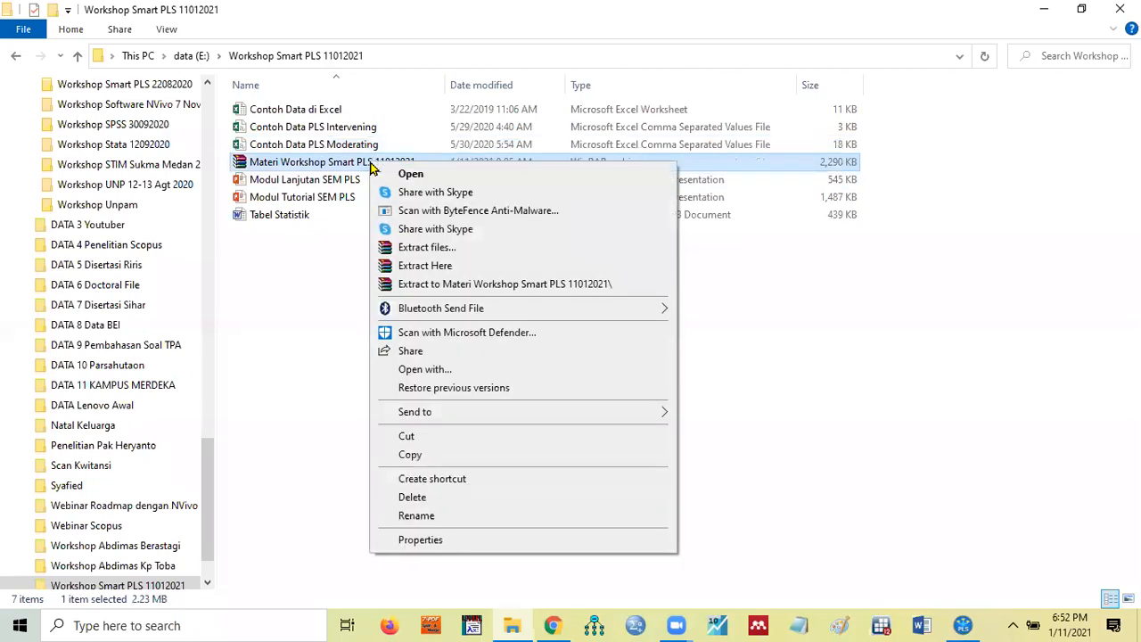
pyautogui.click(294, 291)
pyautogui.click(294, 291)
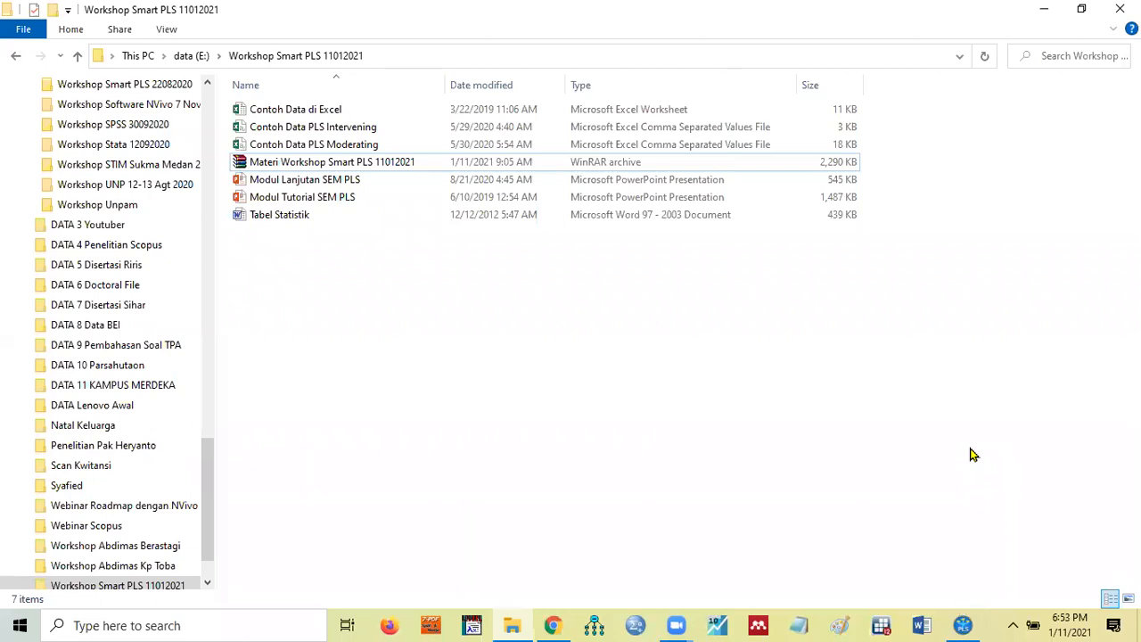
# Switch to SmartPLS and narrow the Project Explorer to widen the work area.
pyautogui.click(963, 624)
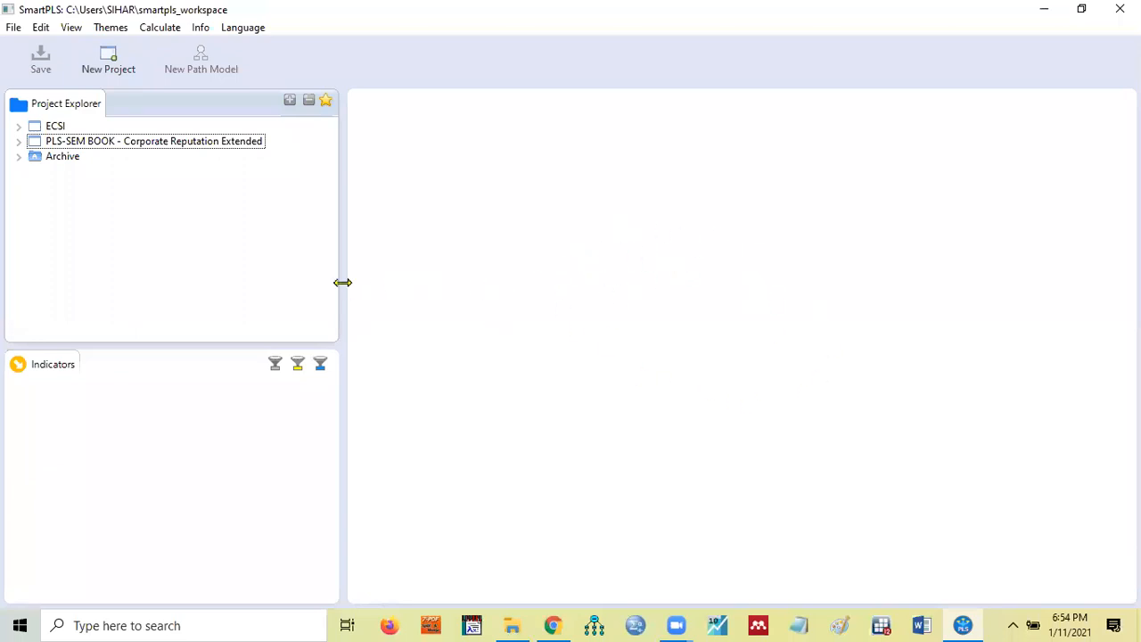
pyautogui.moveTo(342, 283); pyautogui.dragTo(230, 275)
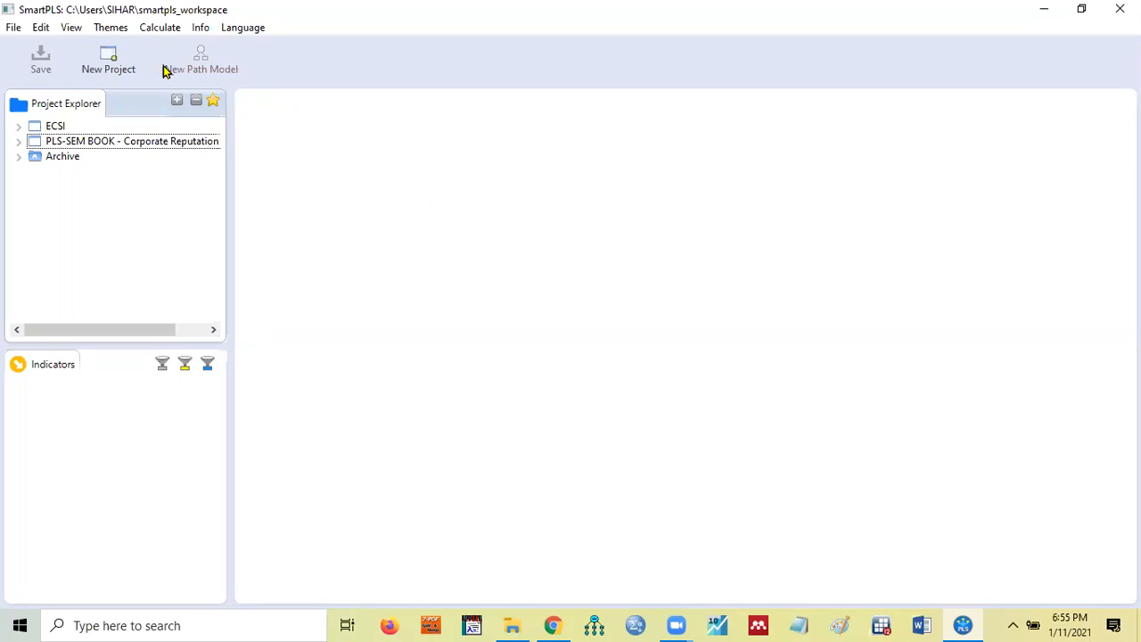
# Create a new project named Contoh 1.
pyautogui.click(113, 66)
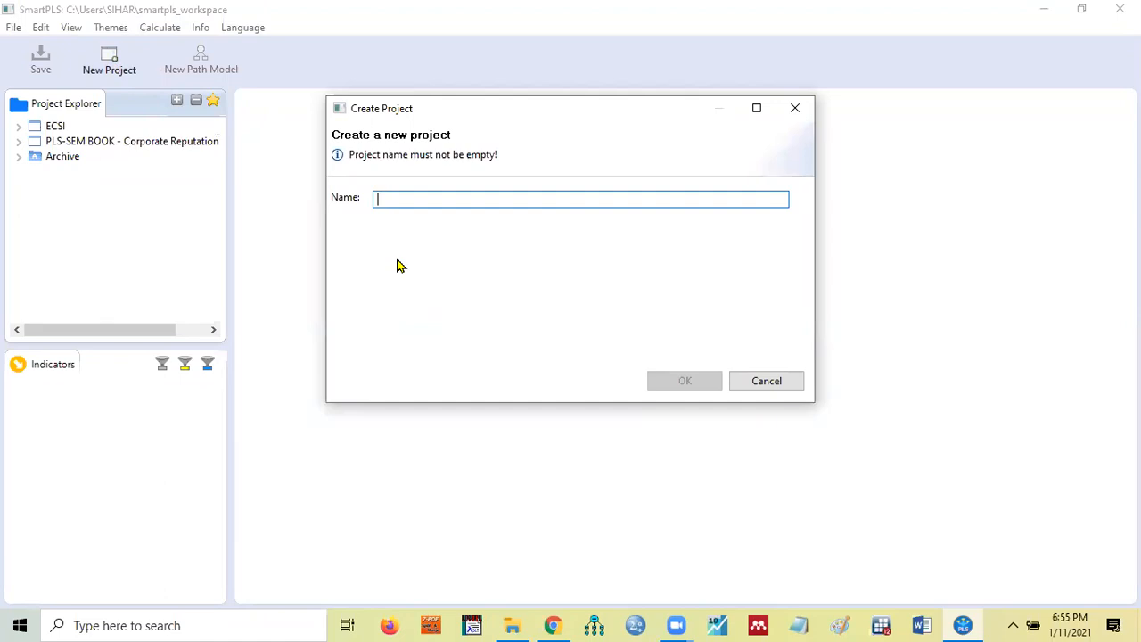
pyautogui.write('Contoh ')
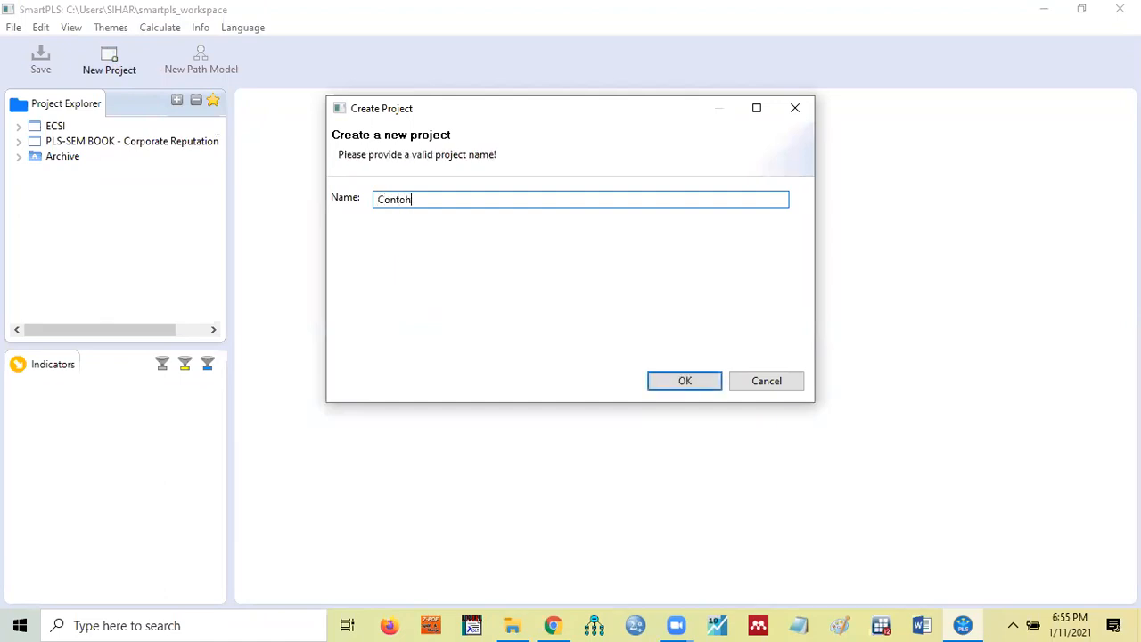
pyautogui.write('1')
pyautogui.click(685, 381)
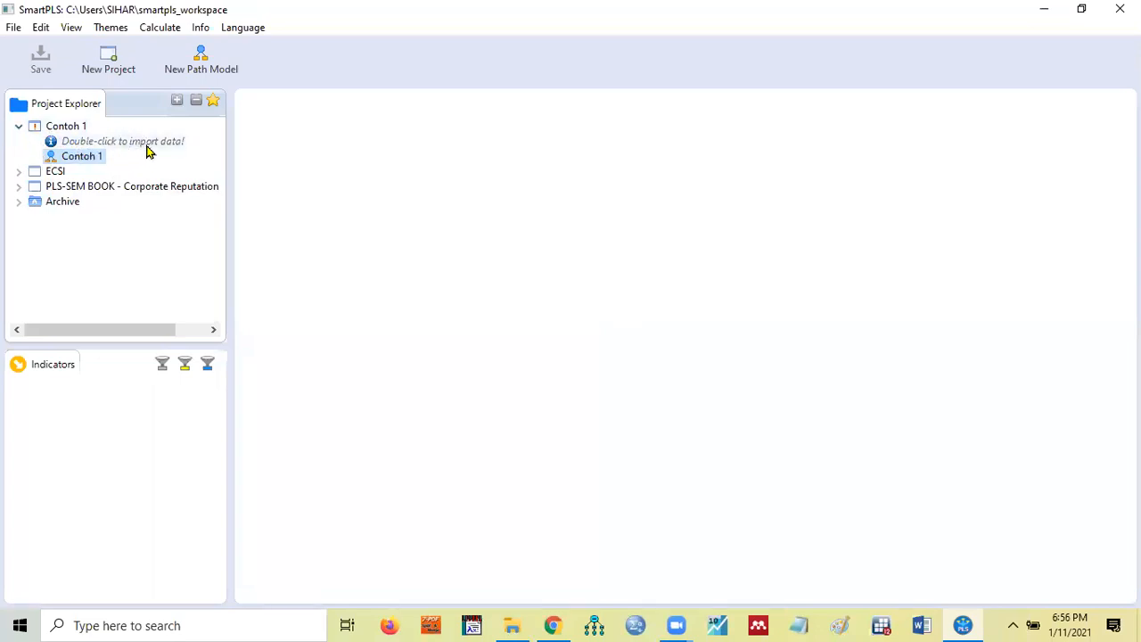
# Import the data file Contoh Data PLS Intervening from the Workshop Smart PLS 11012021 folder on drive E into project Contoh 1, keeping its name.
pyautogui.rightClick(87, 143)
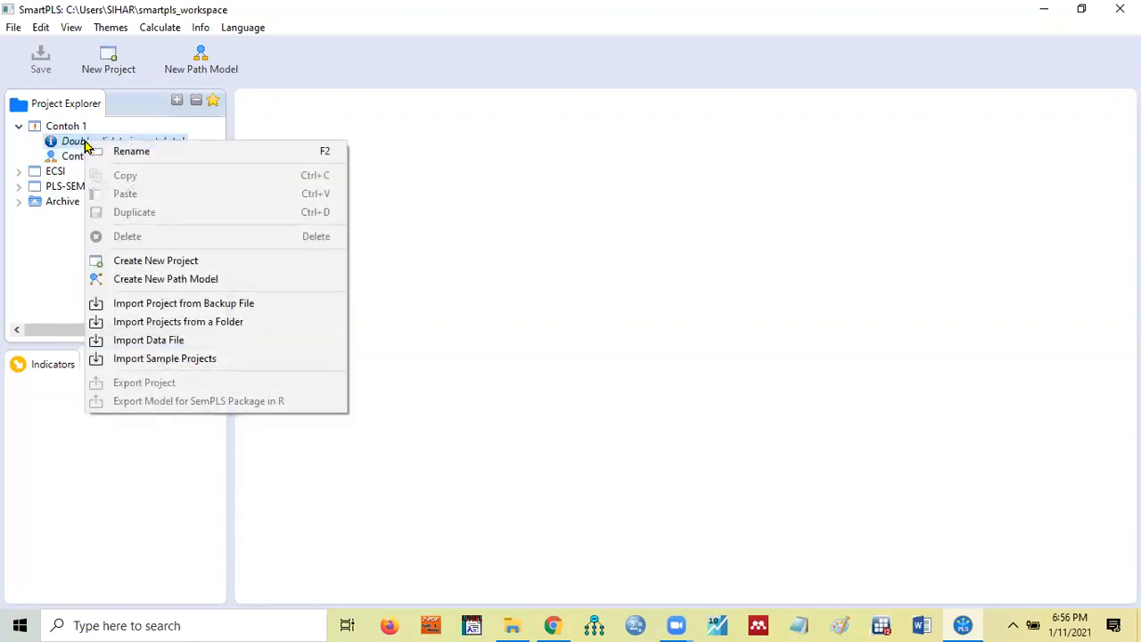
pyautogui.click(164, 348)
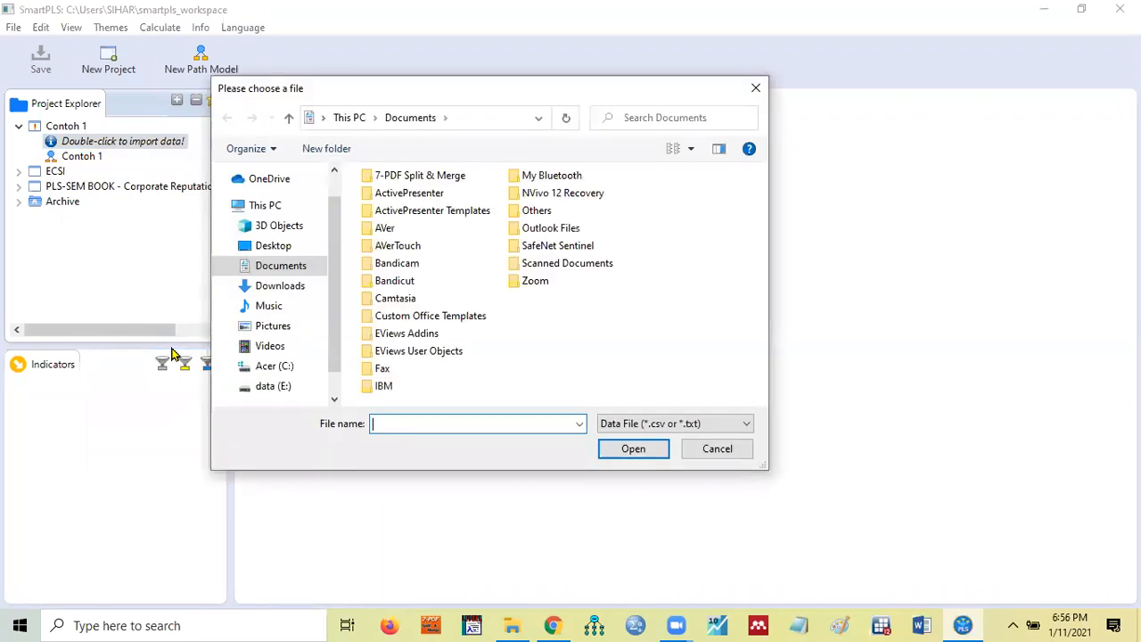
pyautogui.click(287, 390)
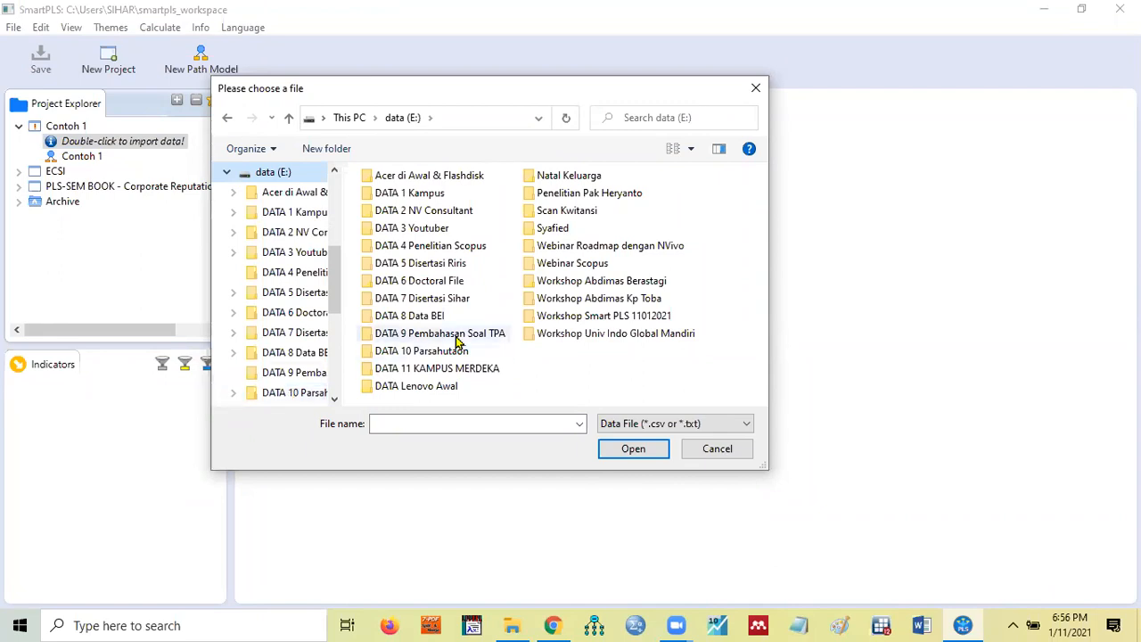
pyautogui.doubleClick(599, 317)
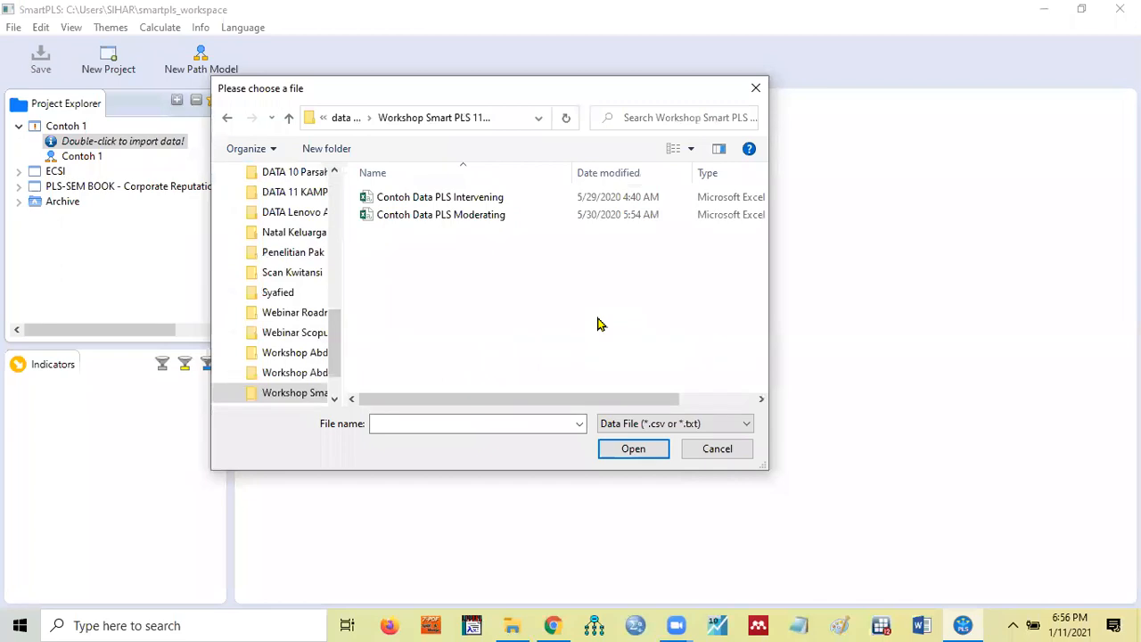
pyautogui.click(463, 199)
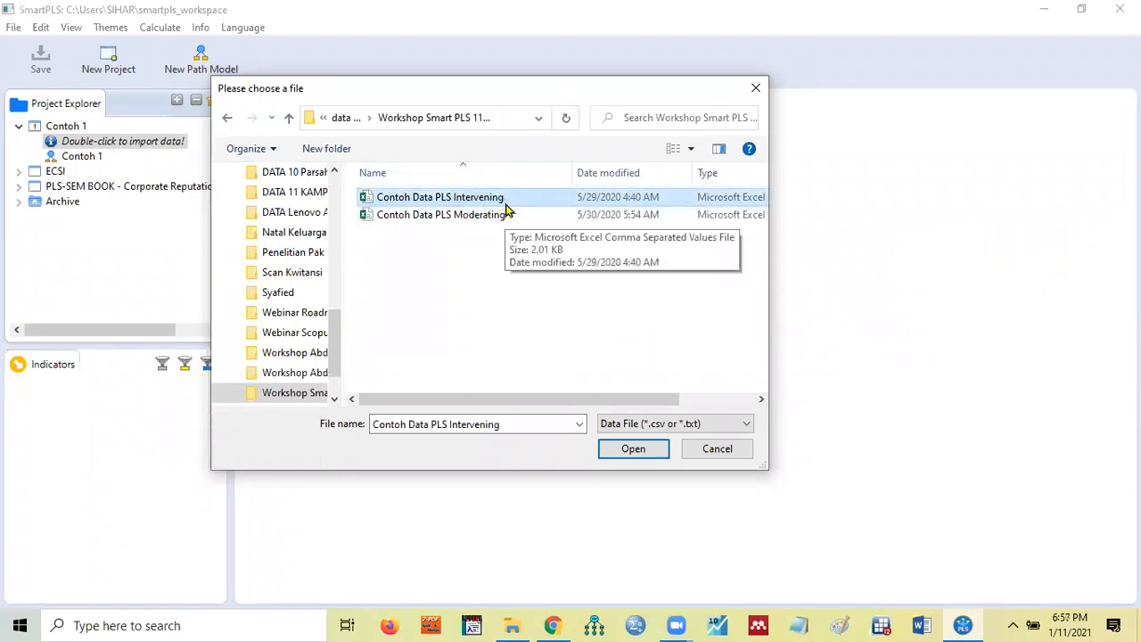
pyautogui.click(633, 450)
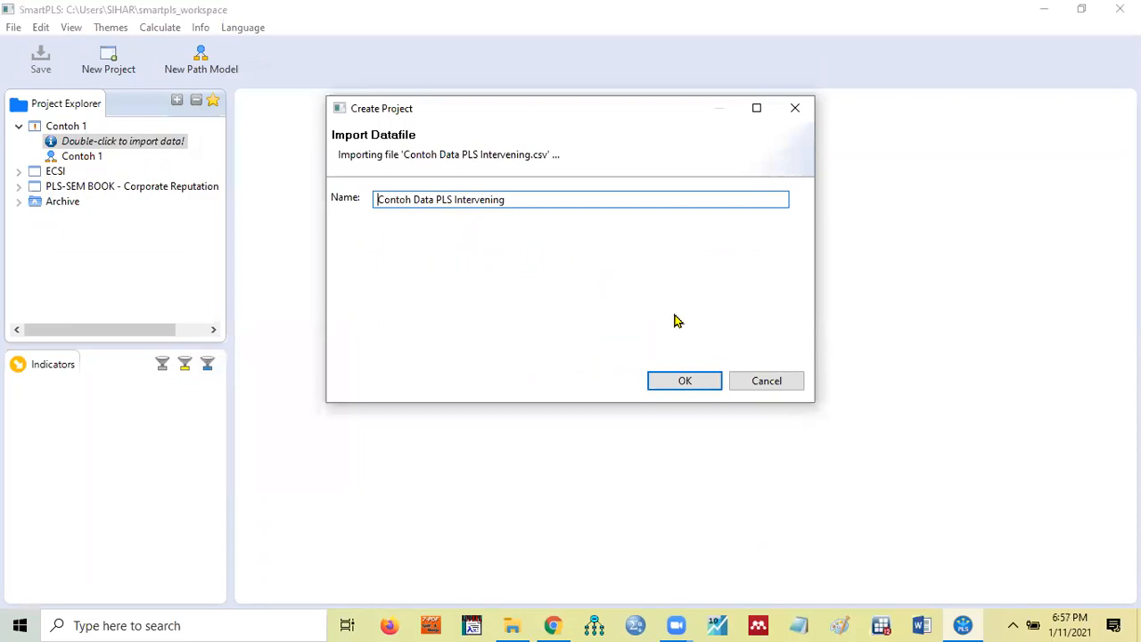
pyautogui.click(685, 384)
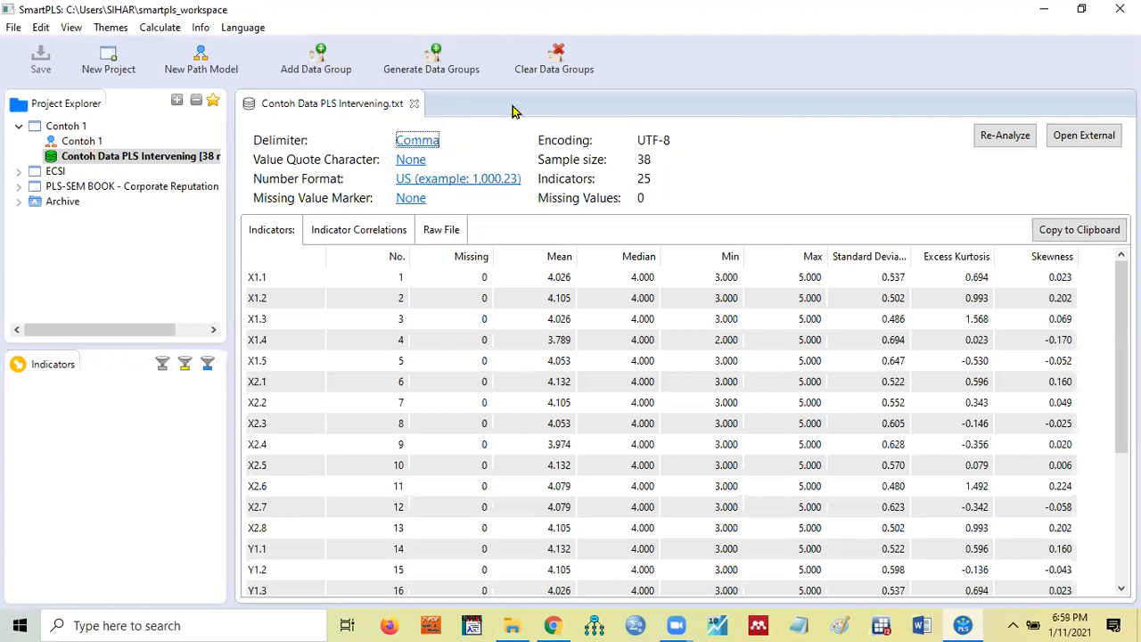
# Open the Contoh 1 path model alongside the imported data view and select indicator X1.1 in the model's indicator list.
pyautogui.click(87, 143)
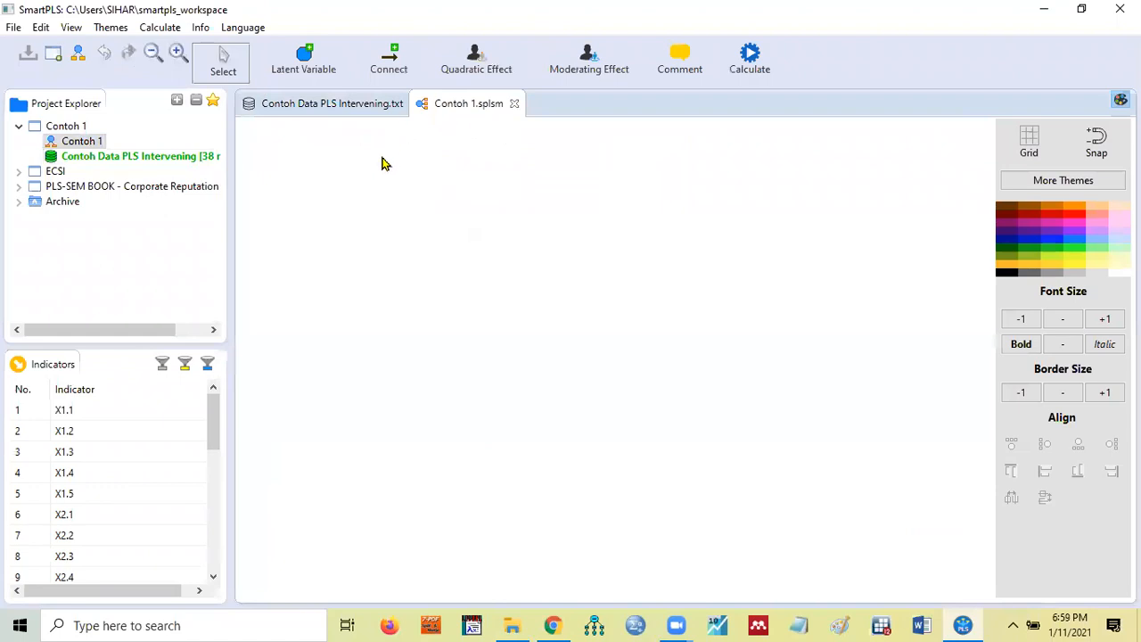
pyautogui.click(339, 105)
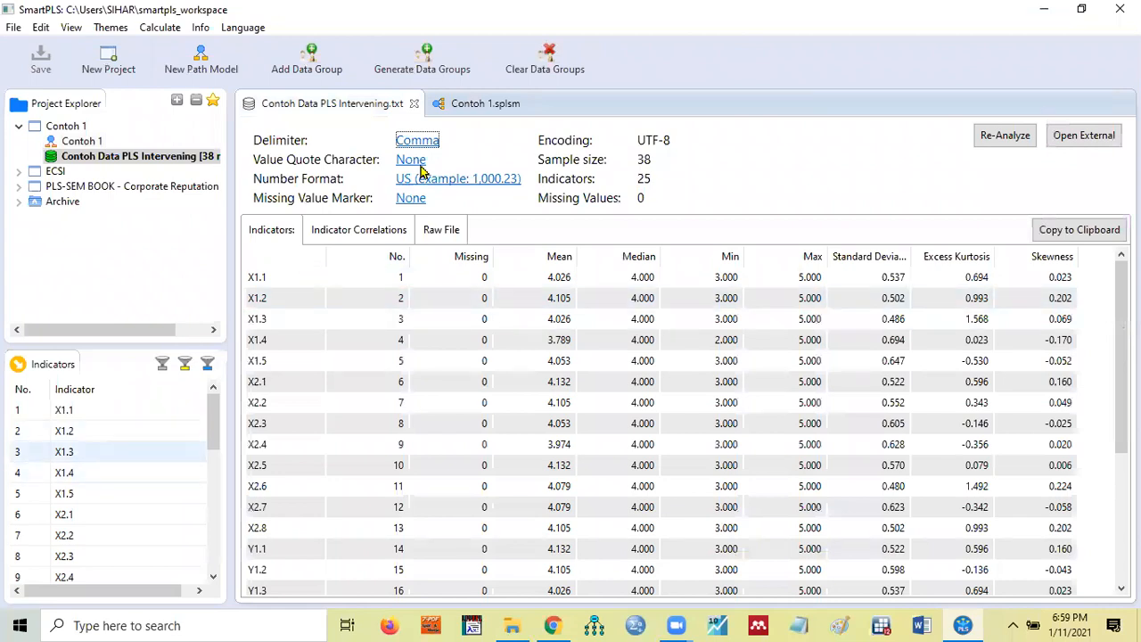
pyautogui.click(497, 106)
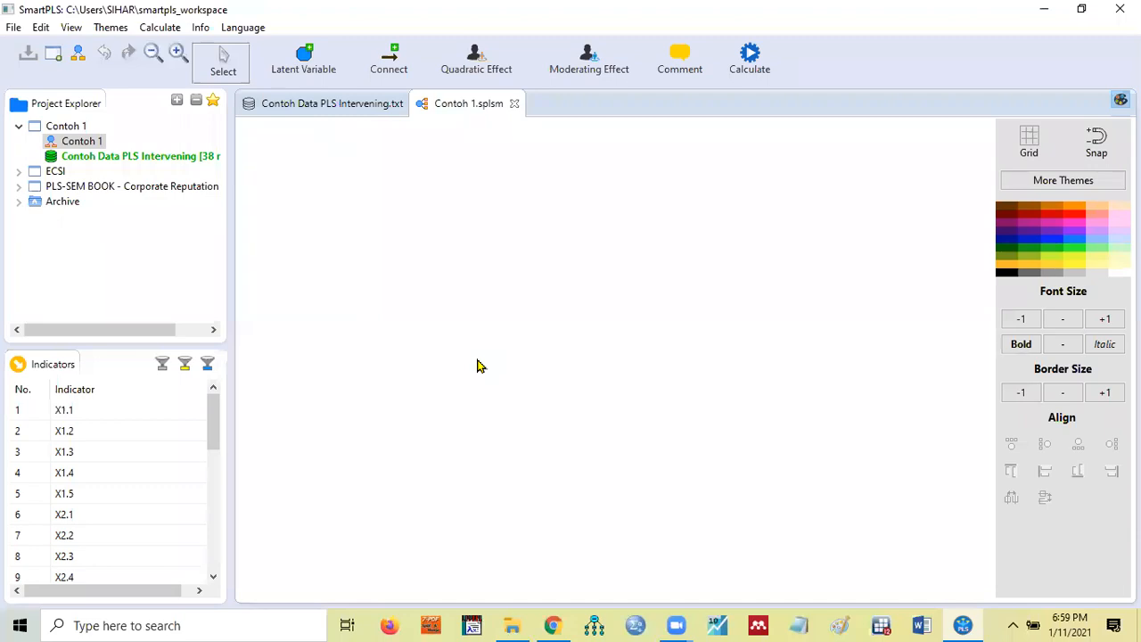
pyautogui.click(64, 420)
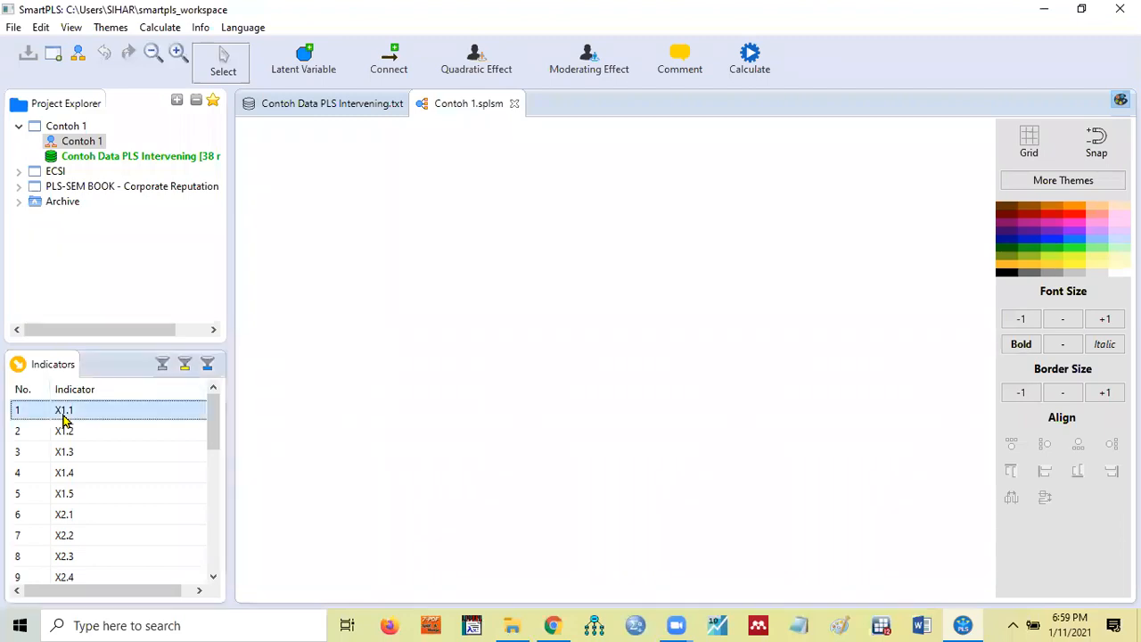
# Add a latent variable with indicators X1.1 to X1.5 to the upper-left area of the empty Contoh 1 model.
pyautogui.hotkey('shift', 'Down')
pyautogui.hotkey('shift', 'Down')
pyautogui.hotkey('shift', 'Down')
pyautogui.hotkey('shift', 'Down')
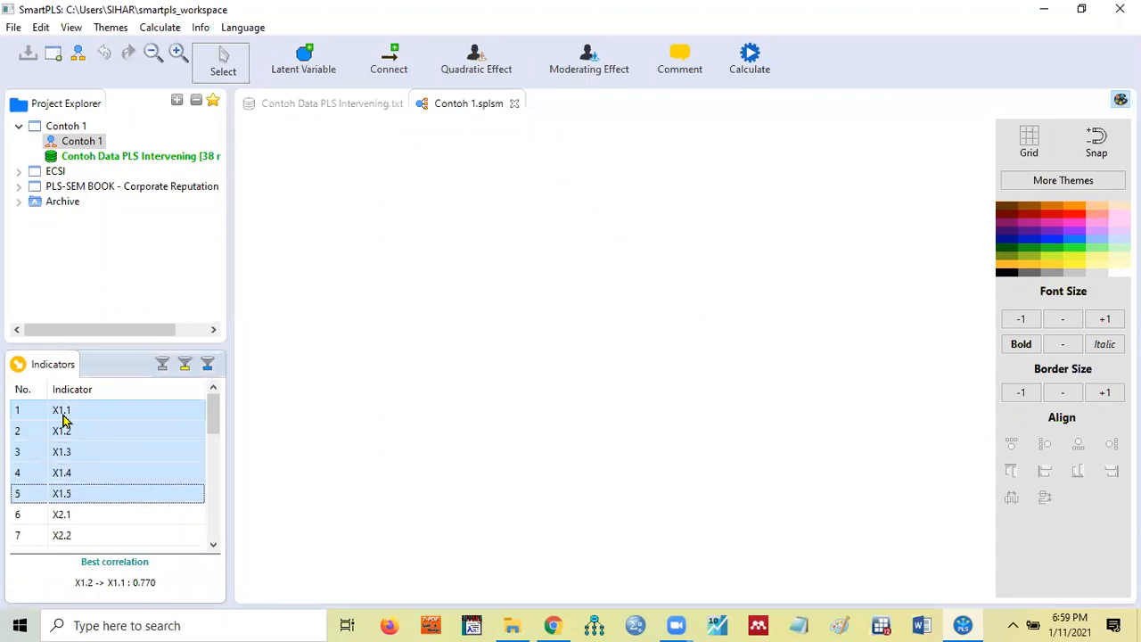
pyautogui.moveTo(63, 420); pyautogui.dragTo(398, 212)
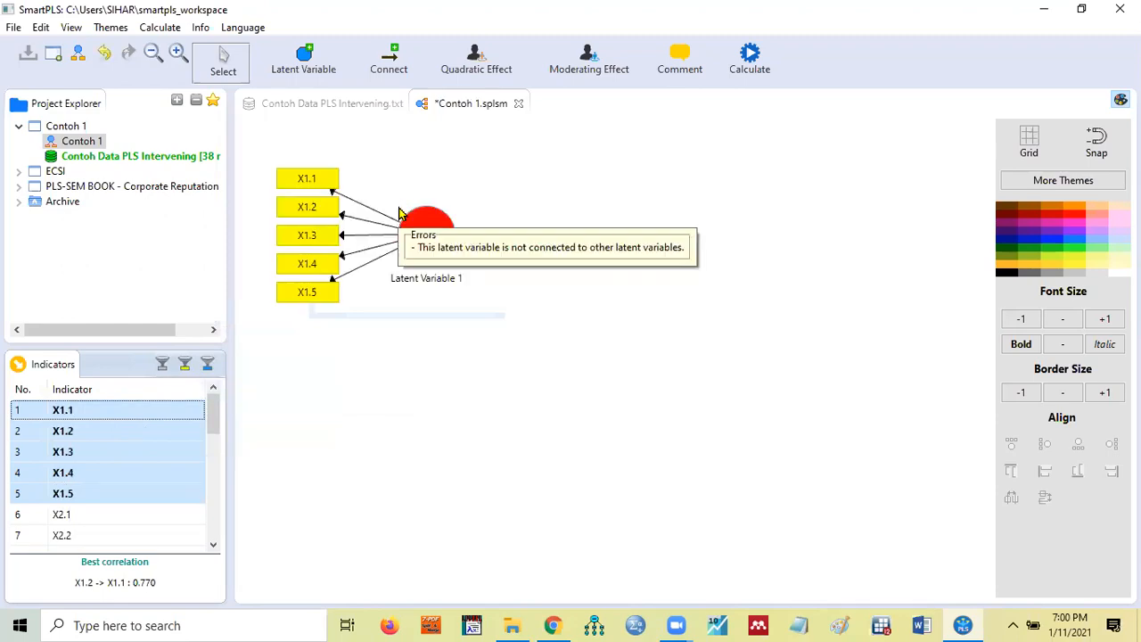
# Rename the latent variable measured by X1.1 to X1.5 as X1.
pyautogui.moveTo(429, 246)
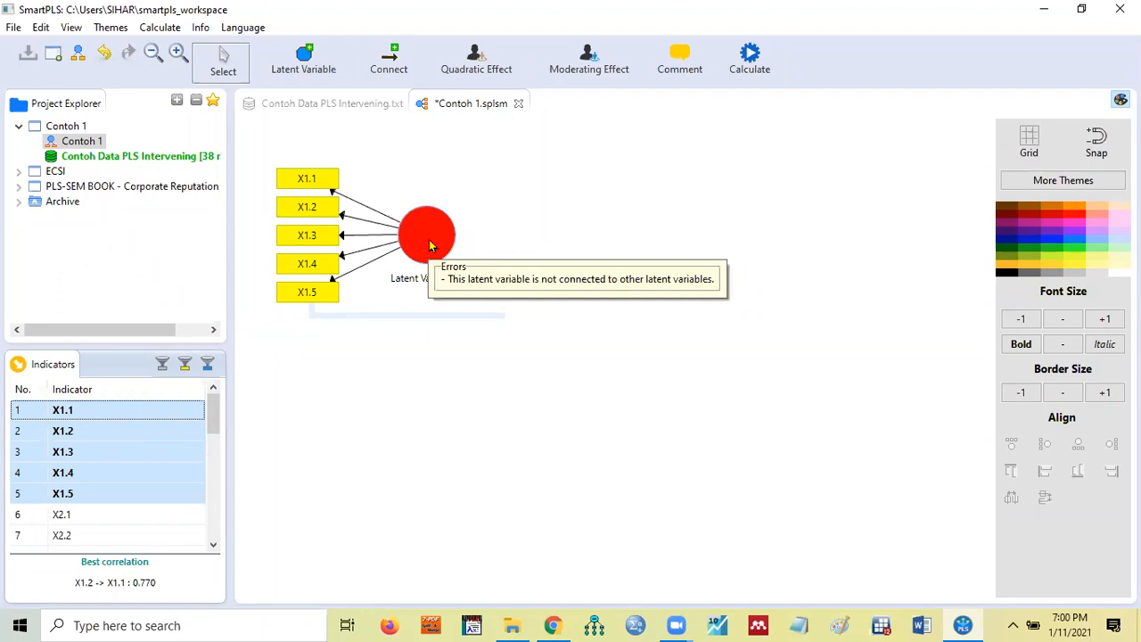
pyautogui.rightClick(428, 246)
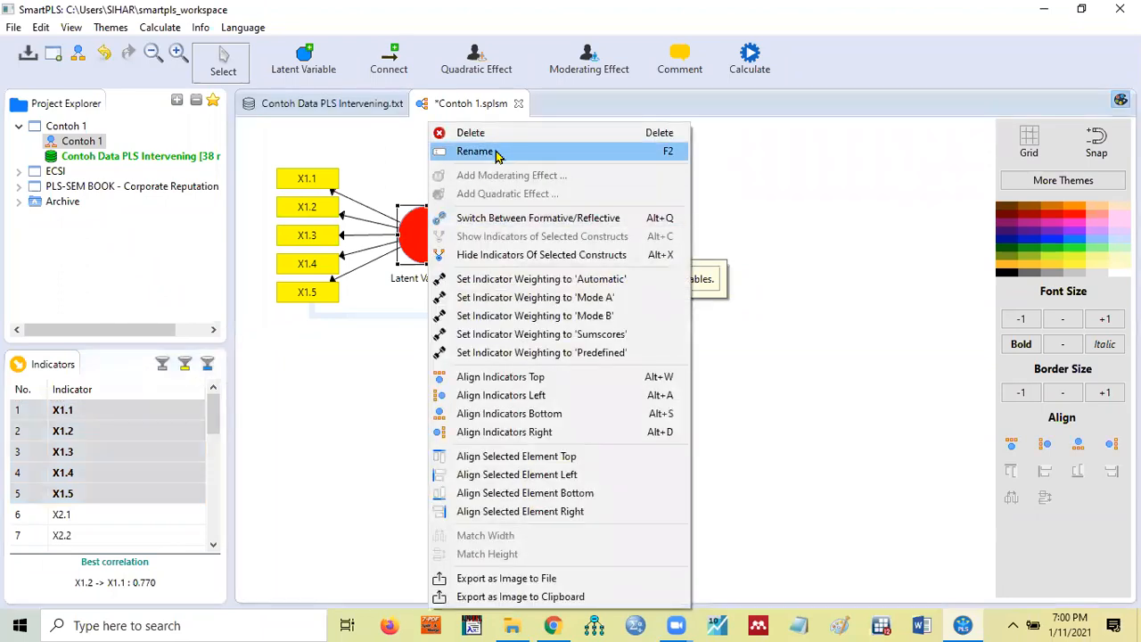
pyautogui.click(476, 151)
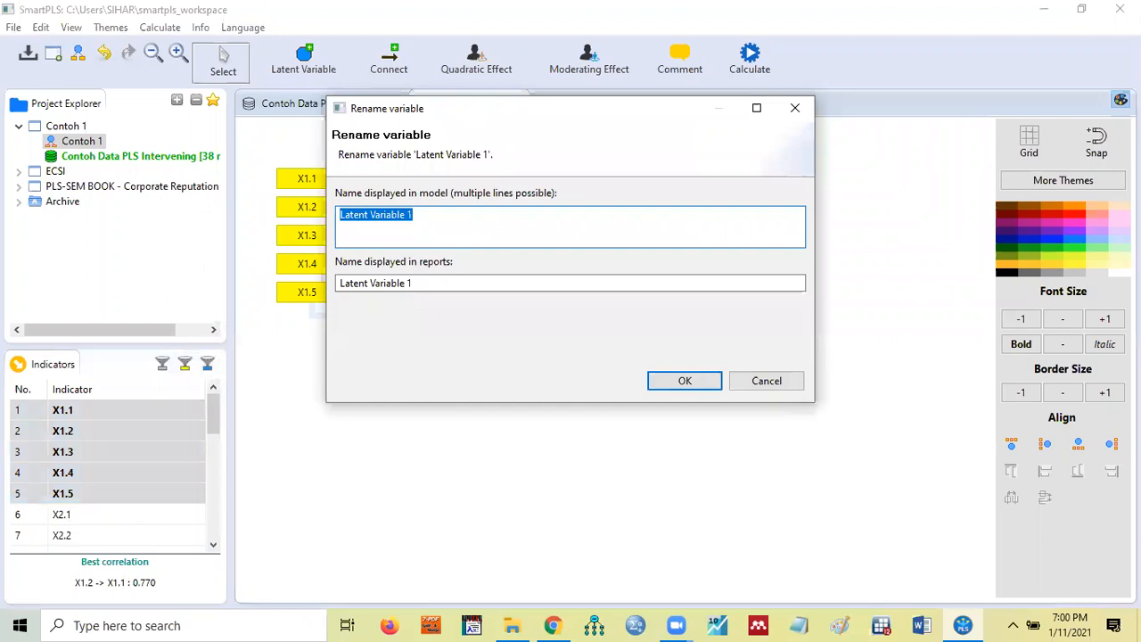
pyautogui.write('X1')
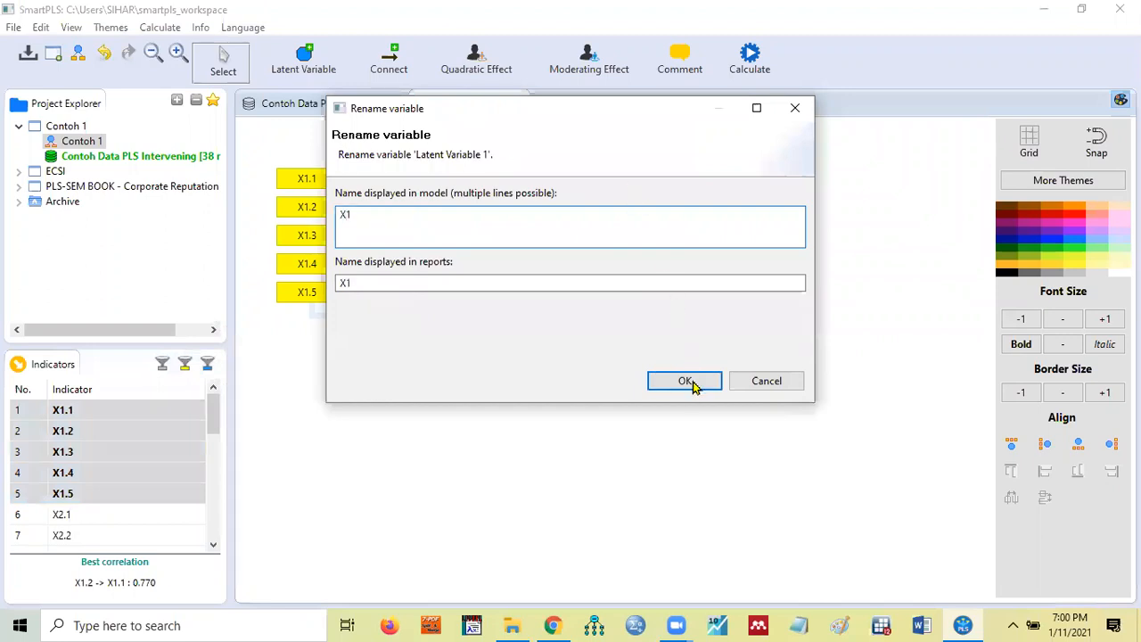
pyautogui.press('Tab')
pyautogui.press('Return')
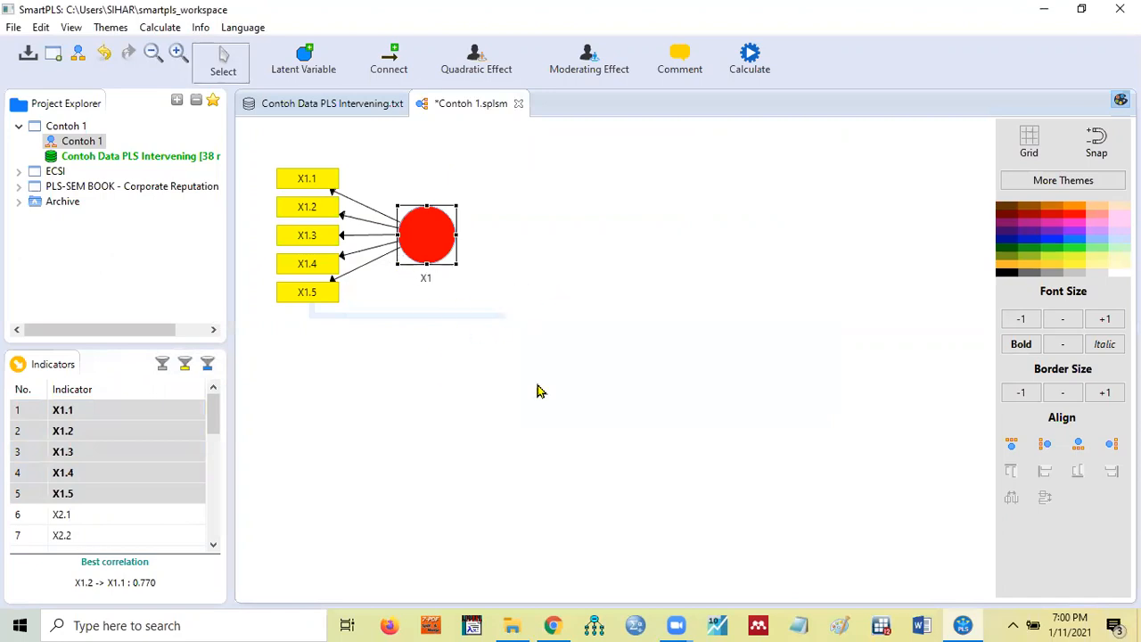
# Add a second latent variable with indicators X2.1 to X2.8 below and to the right of X1.
pyautogui.click(153, 55)
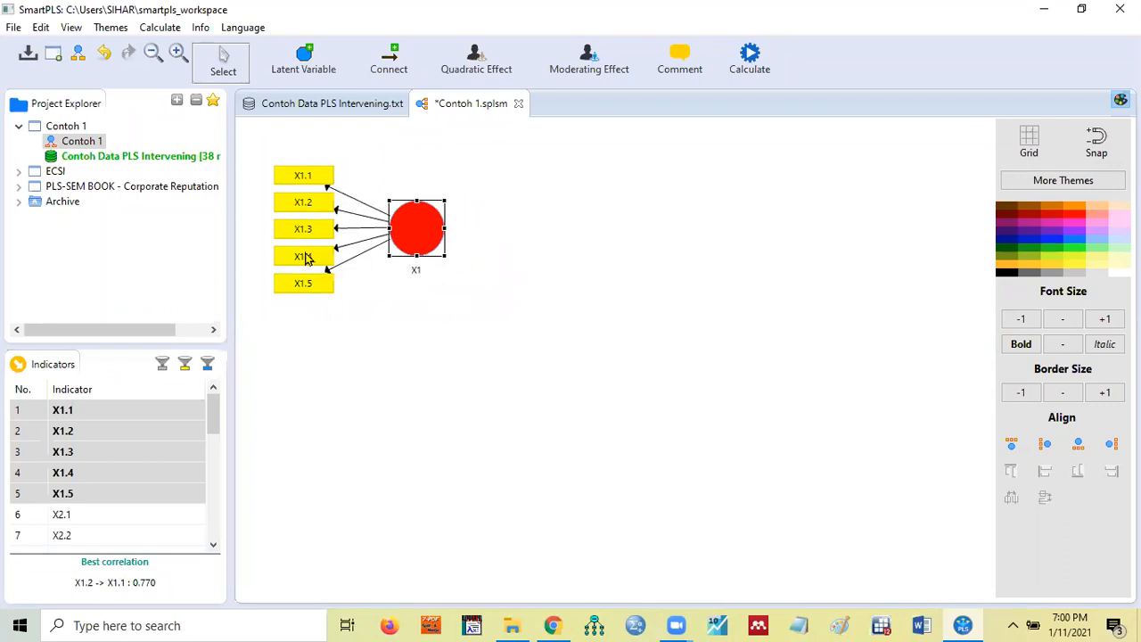
pyautogui.click(153, 53)
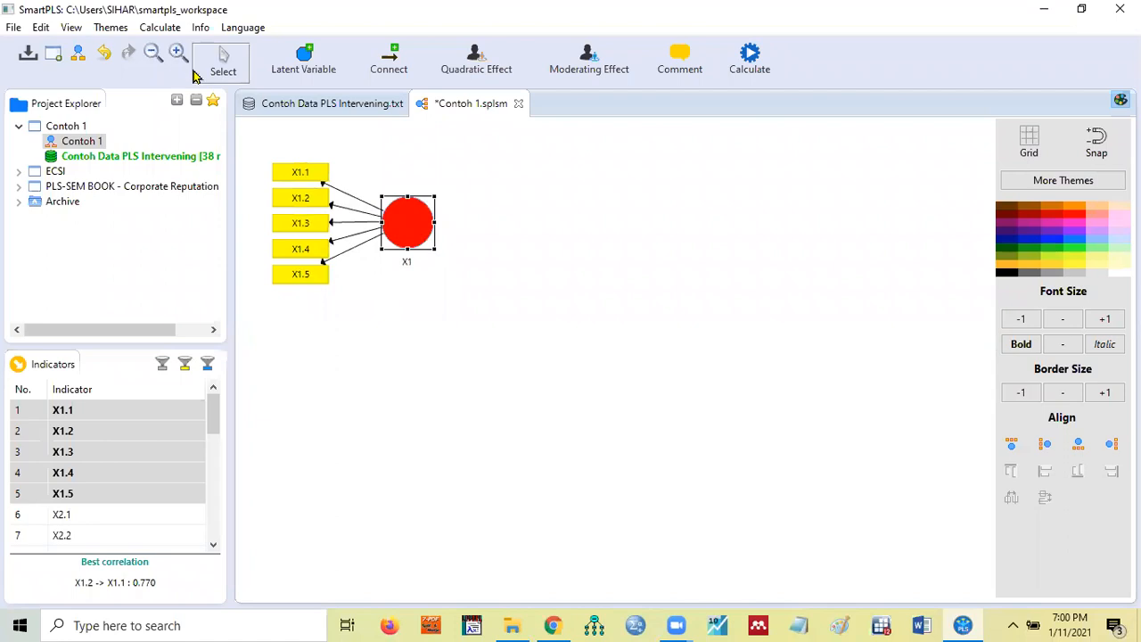
pyautogui.click(160, 472)
pyautogui.click(81, 515)
pyautogui.click(81, 515)
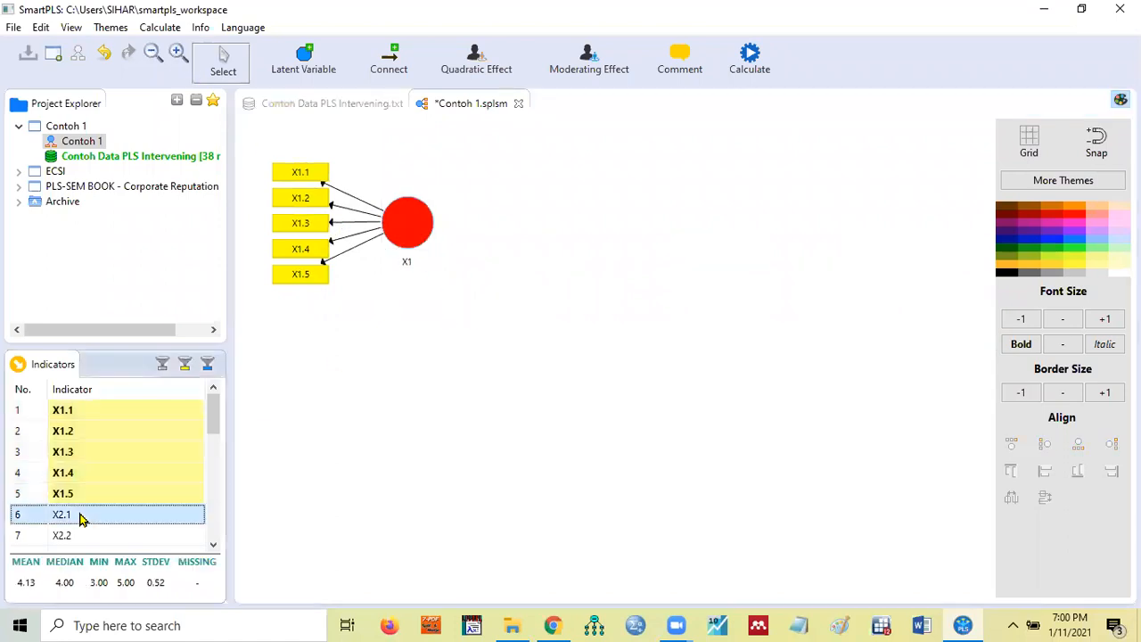
pyautogui.hotkey('shift', 'Down')
pyautogui.hotkey('shift', 'Down')
pyautogui.hotkey('shift', 'Down')
pyautogui.hotkey('shift', 'Down')
pyautogui.hotkey('shift', 'Down')
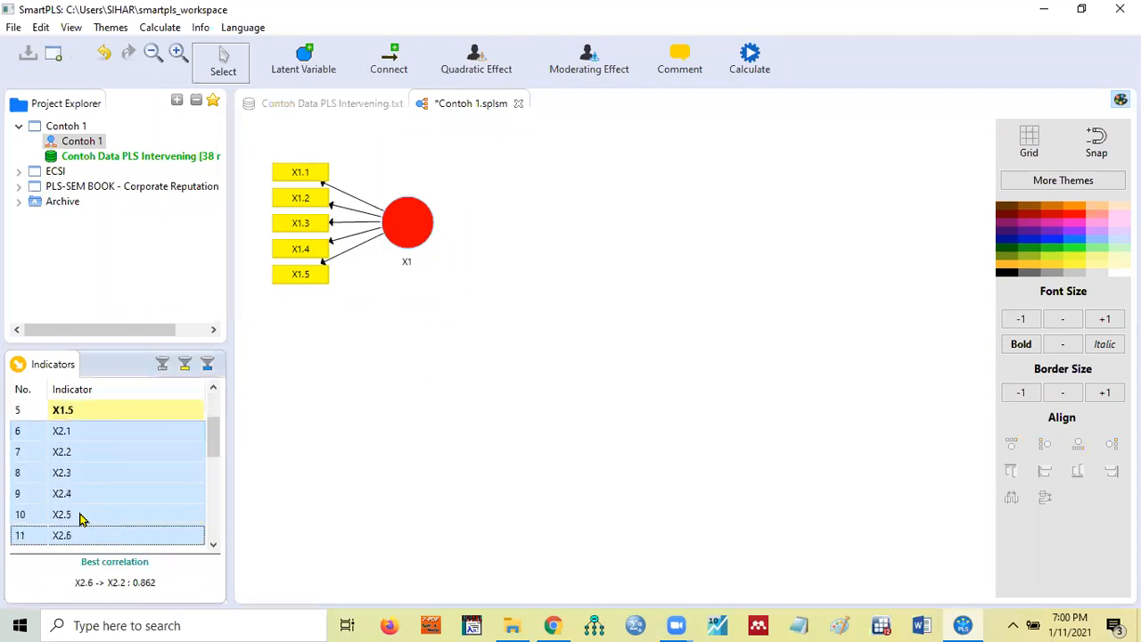
pyautogui.hotkey('shift', 'Down')
pyautogui.hotkey('shift', 'Down')
pyautogui.hotkey('shift', 'Down')
pyautogui.hotkey('shift', 'Up')
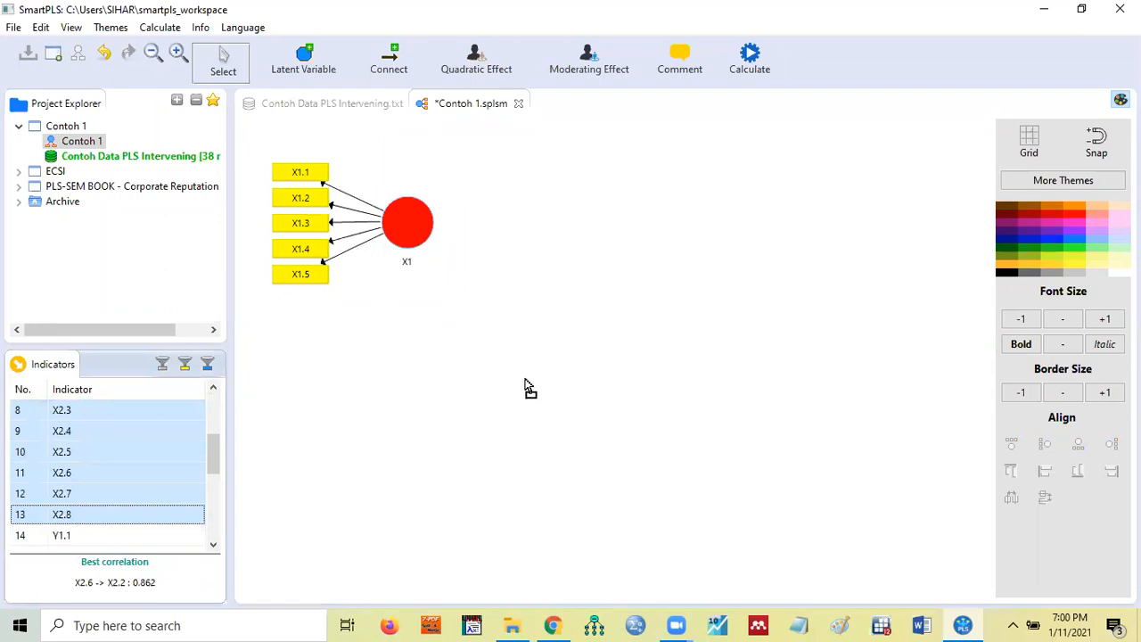
pyautogui.moveTo(531, 385); pyautogui.dragTo(487, 378)
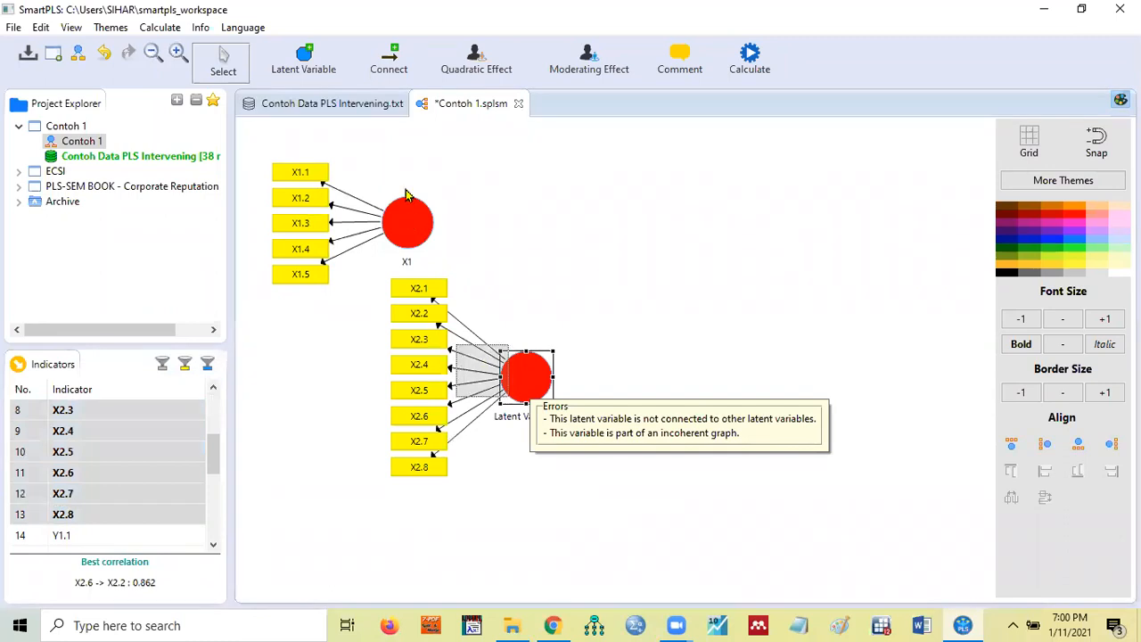
# Move X1 higher on the canvas and shift the latent variable with indicators X2.1 to X2.8 slightly up beneath it.
pyautogui.moveTo(526, 377); pyautogui.dragTo(482, 370)
pyautogui.moveTo(407, 221); pyautogui.dragTo(406, 194)
pyautogui.moveTo(481, 373); pyautogui.dragTo(510, 347)
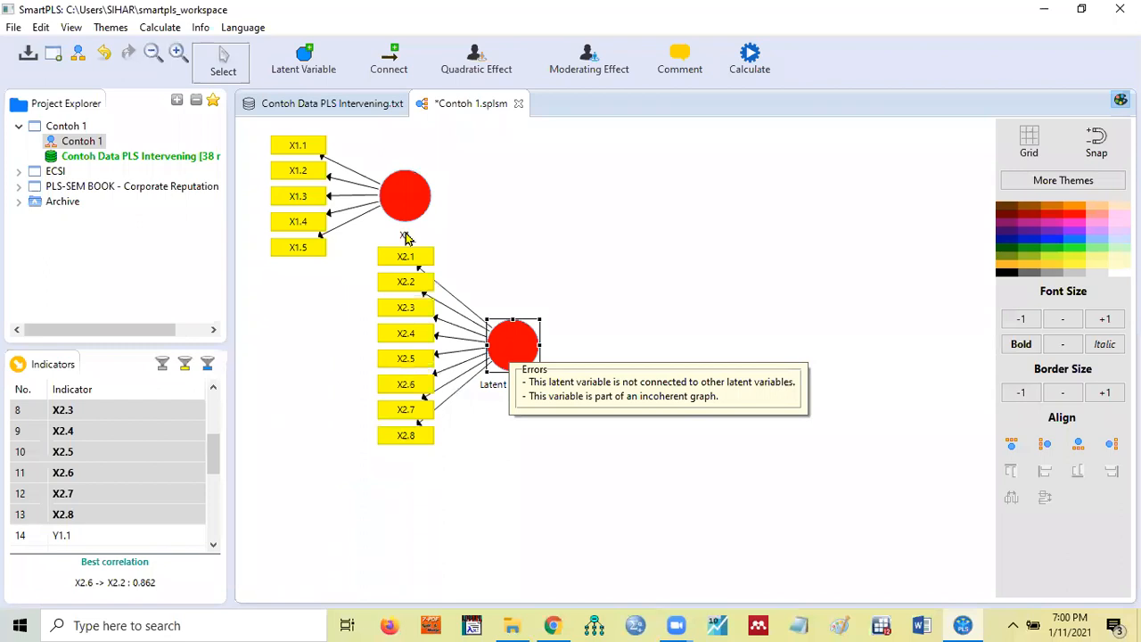
# Rename the latent variable measured by X2.1 to X2.8 as X2.
pyautogui.click(152, 55)
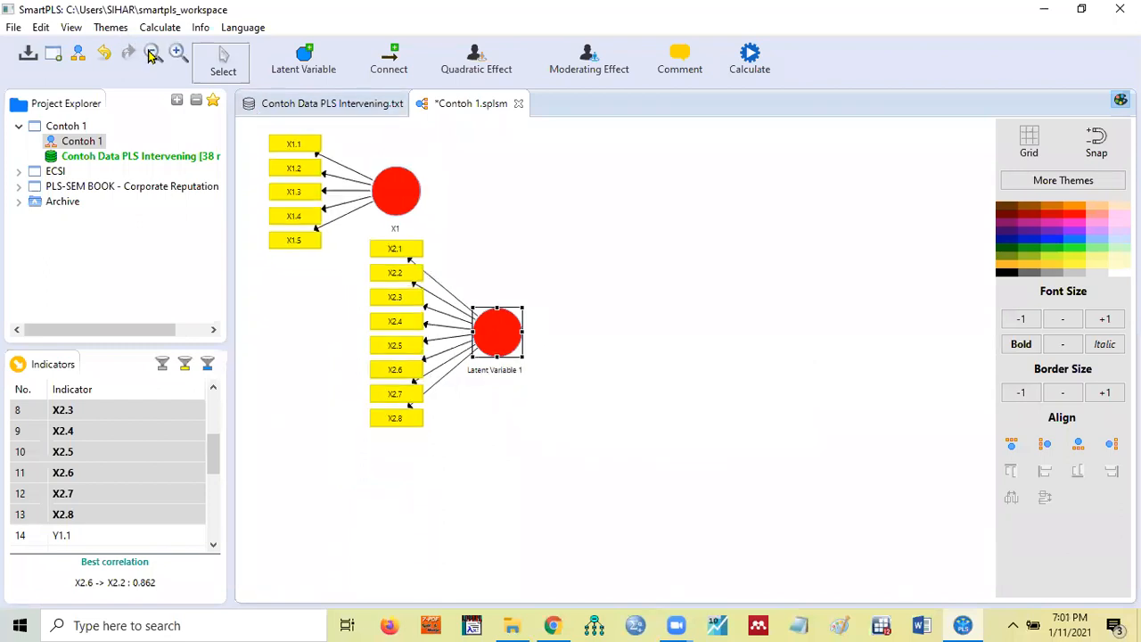
pyautogui.rightClick(511, 332)
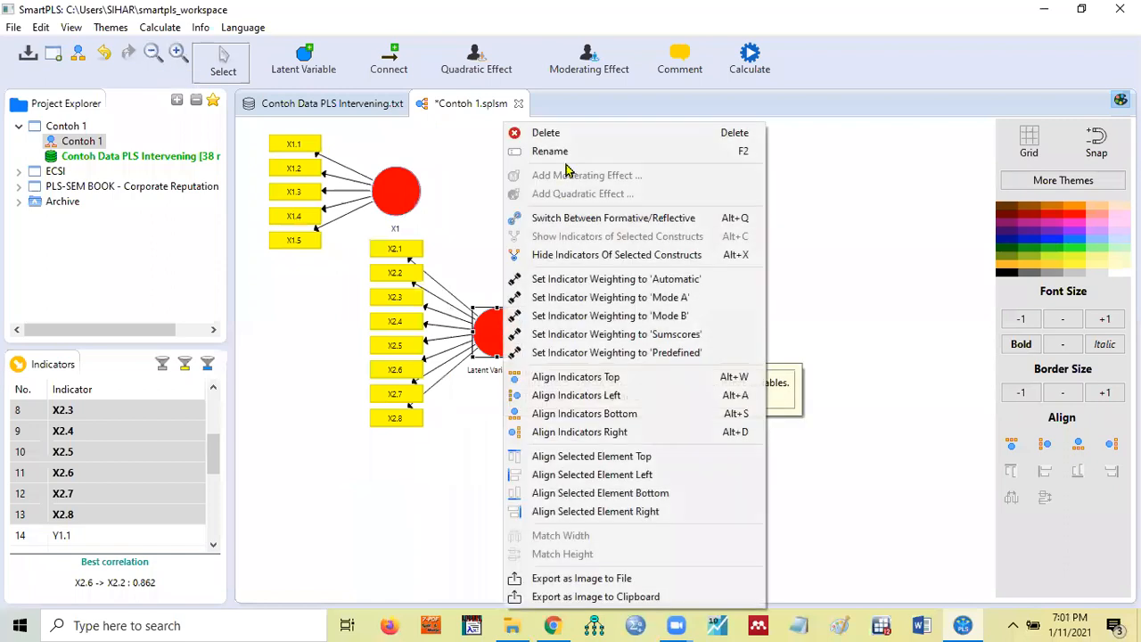
pyautogui.click(548, 152)
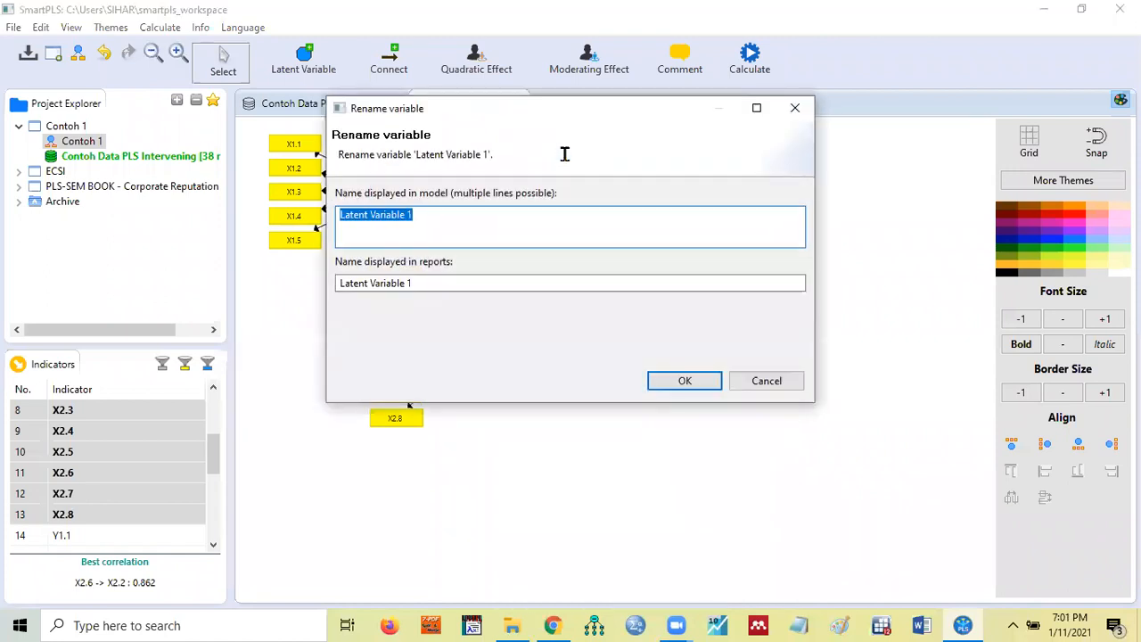
pyautogui.write('X2')
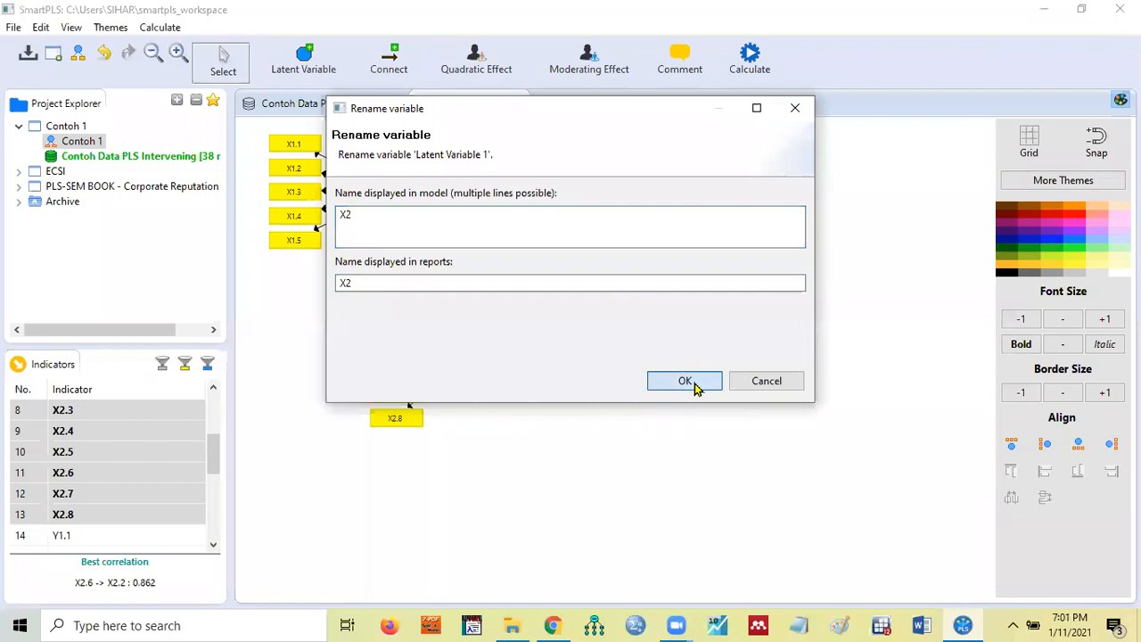
pyautogui.click(685, 381)
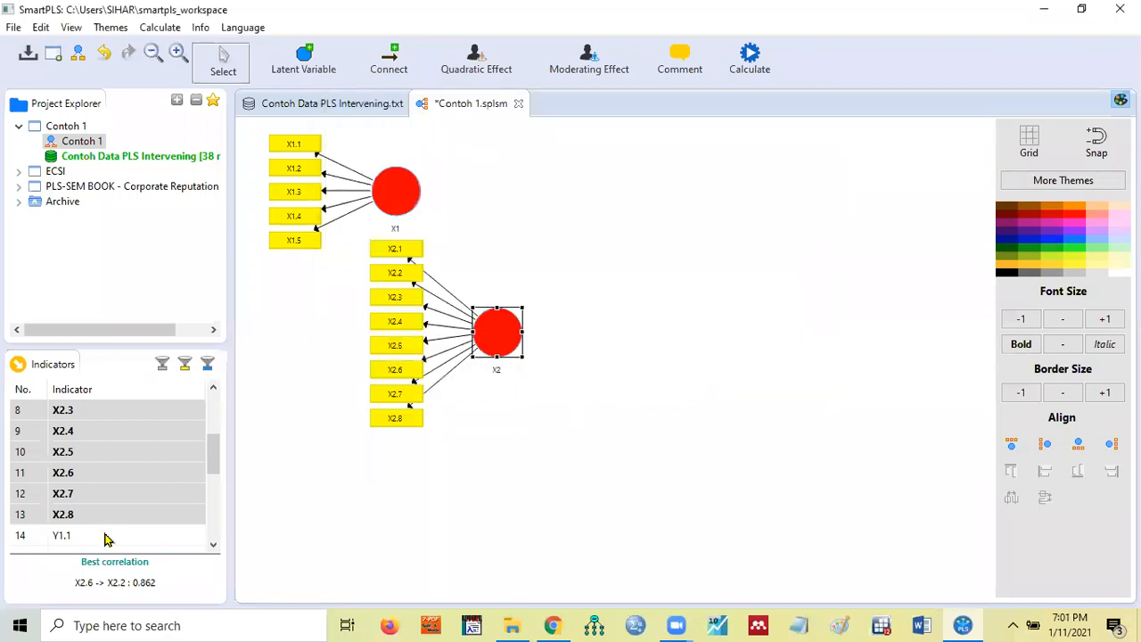
# Move latent variable X2 and its indicators straight below X1, leaving a wide gap between the two constructs.
pyautogui.click(217, 547)
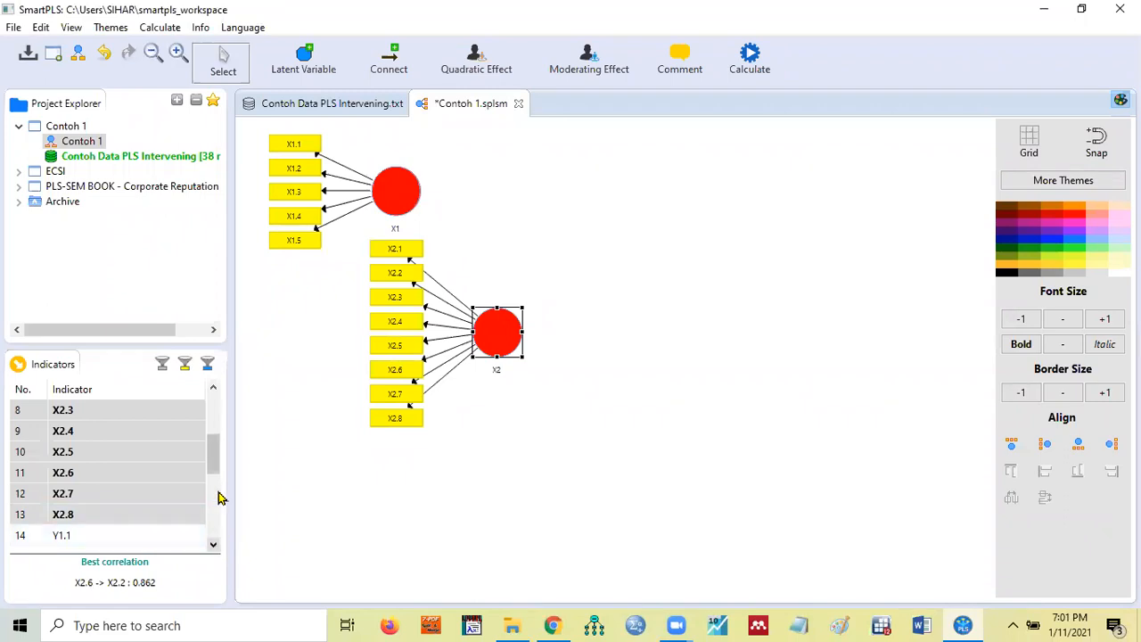
pyautogui.scroll(-3, 217, 400)
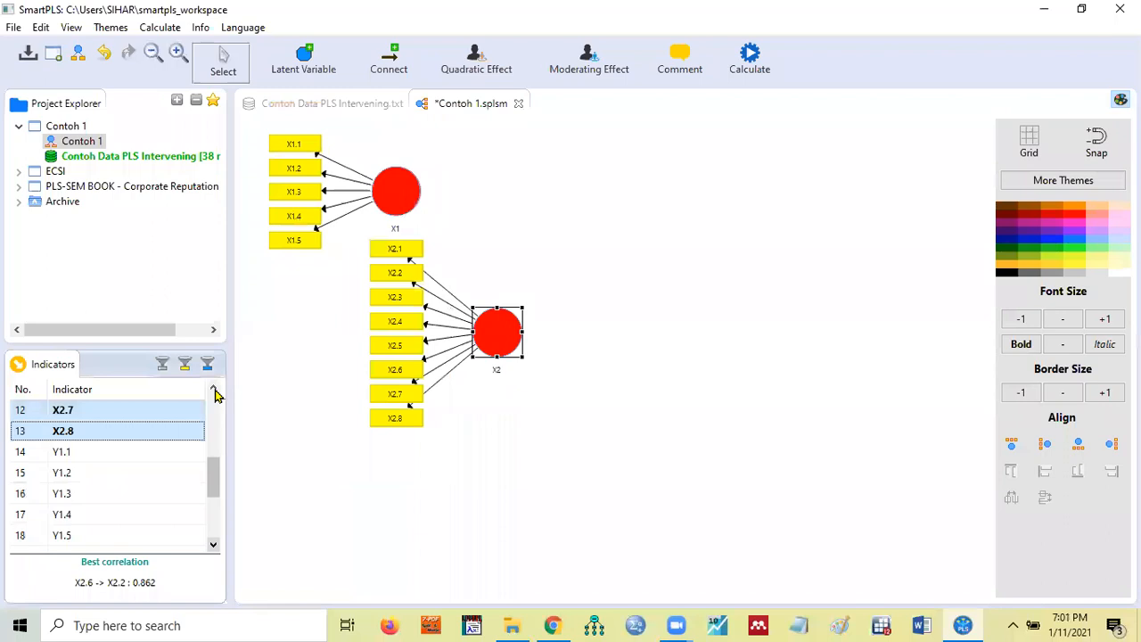
pyautogui.scroll(7, 214, 395)
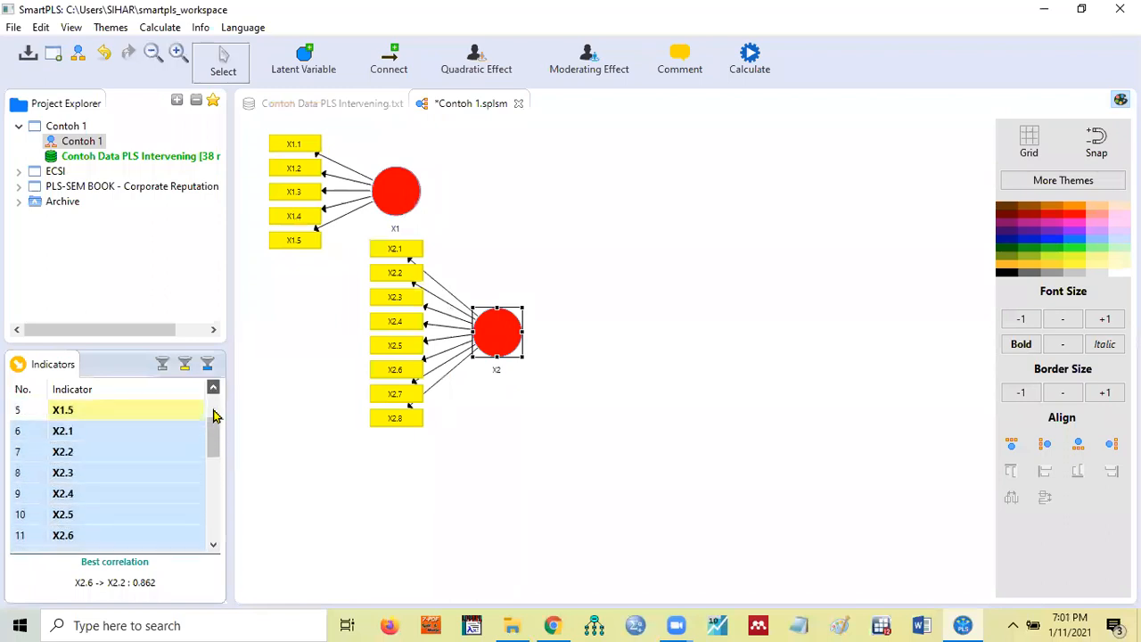
pyautogui.scroll(4, 213, 415)
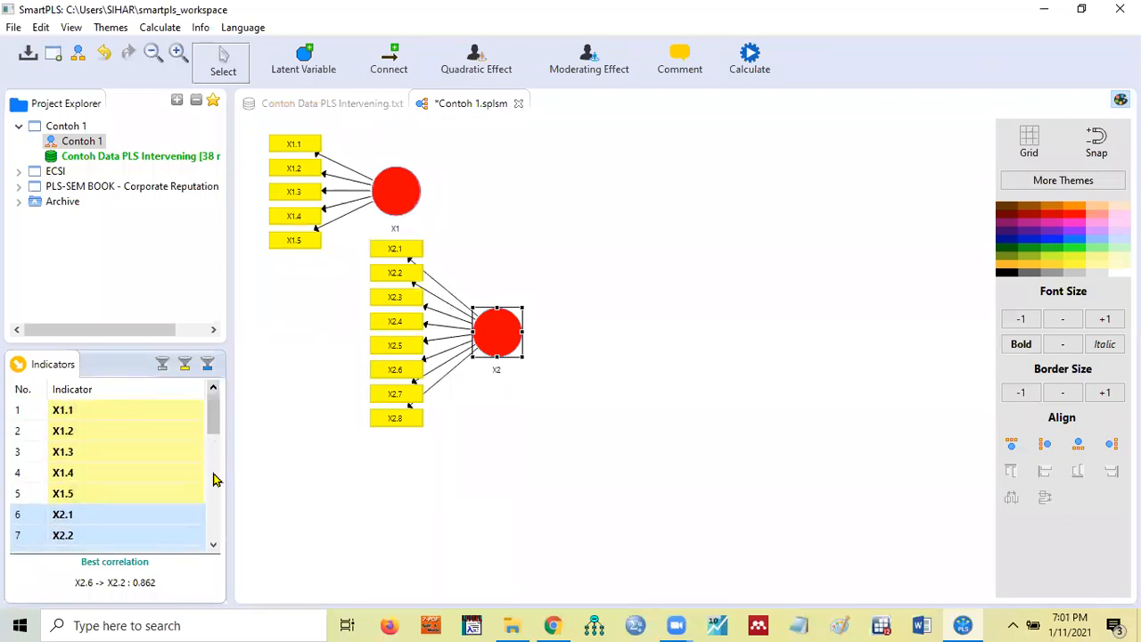
pyautogui.scroll(-10, 214, 474)
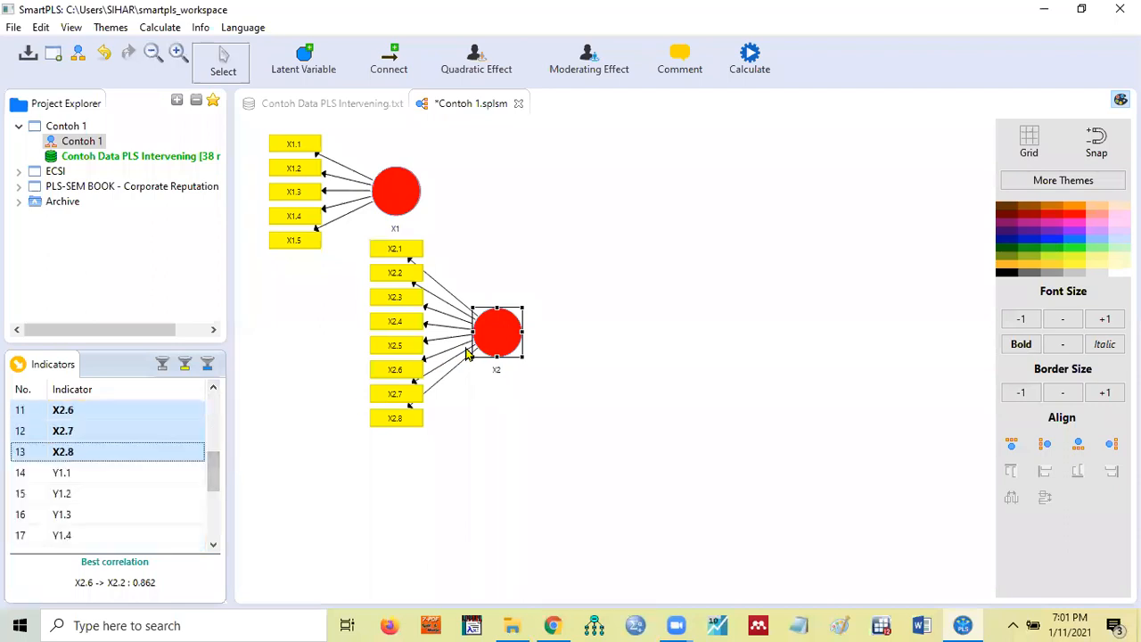
pyautogui.moveTo(496, 346); pyautogui.dragTo(393, 502)
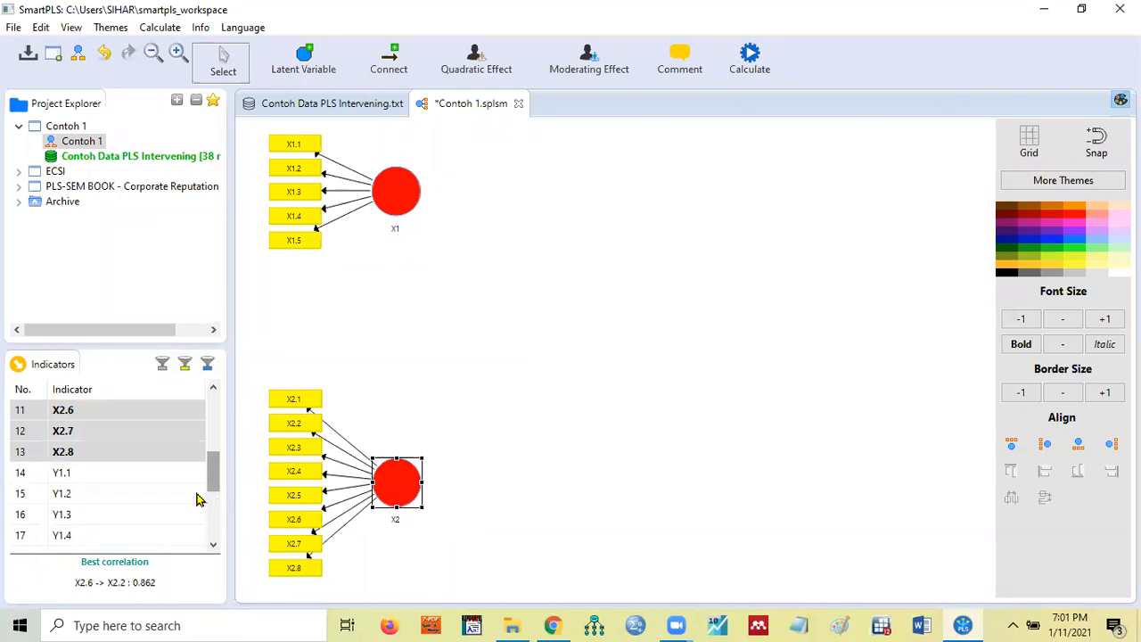
# Add a latent variable with indicators Y1.1 to Y1.6 to the right of X1 and X2, midway between their heights.
pyautogui.click(89, 475)
pyautogui.hotkey('shift', 'Down')
pyautogui.hotkey('shift', 'Down')
pyautogui.hotkey('shift', 'Down')
pyautogui.hotkey('shift', 'Down')
pyautogui.hotkey('shift', 'Down')
pyautogui.hotkey('shift', 'Down')
pyautogui.hotkey('shift', 'Down')
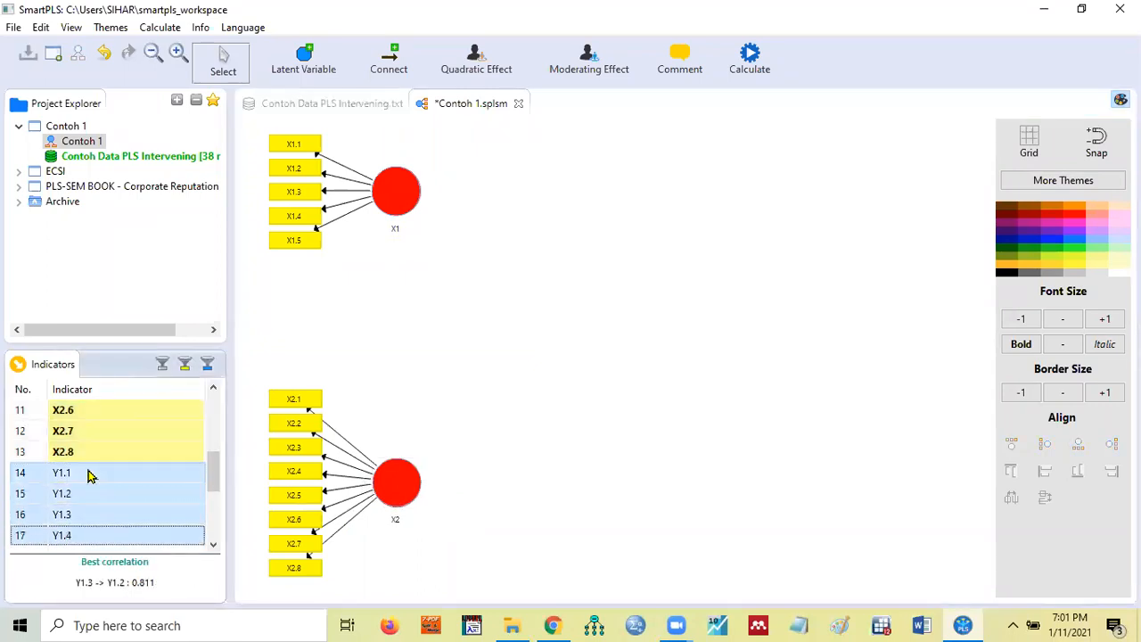
pyautogui.hotkey('shift', 'Up')
pyautogui.hotkey('shift', 'Up')
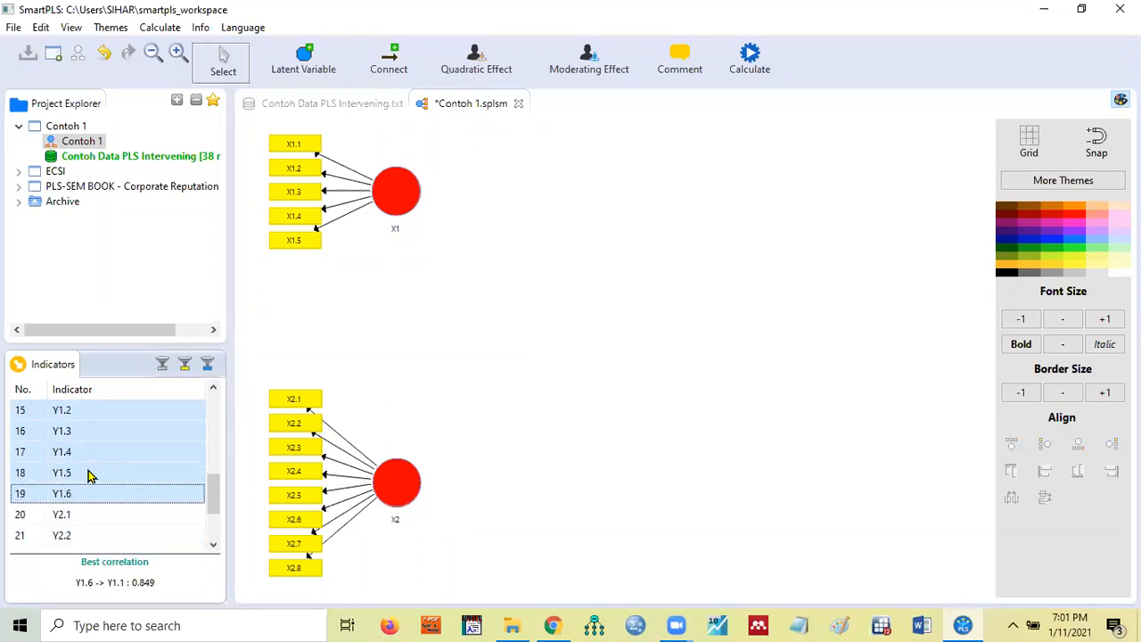
pyautogui.moveTo(69, 471); pyautogui.dragTo(589, 250)
# Rename the latent variable measured by Y1.1 to Y1.6 as Y1.
pyautogui.press('F2')
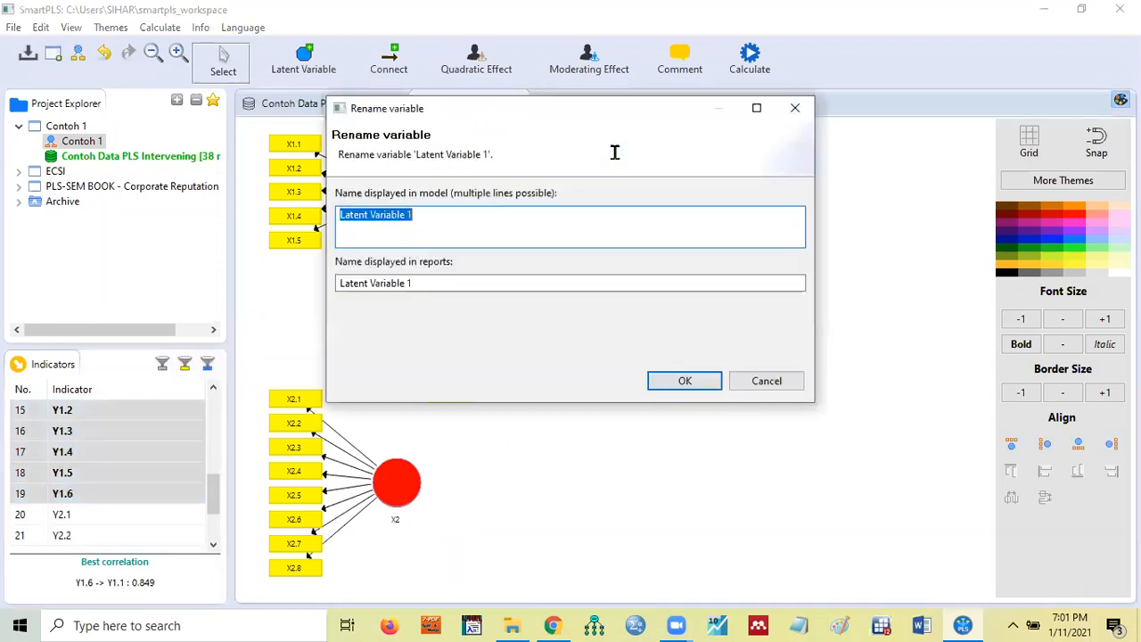
pyautogui.write('Y1')
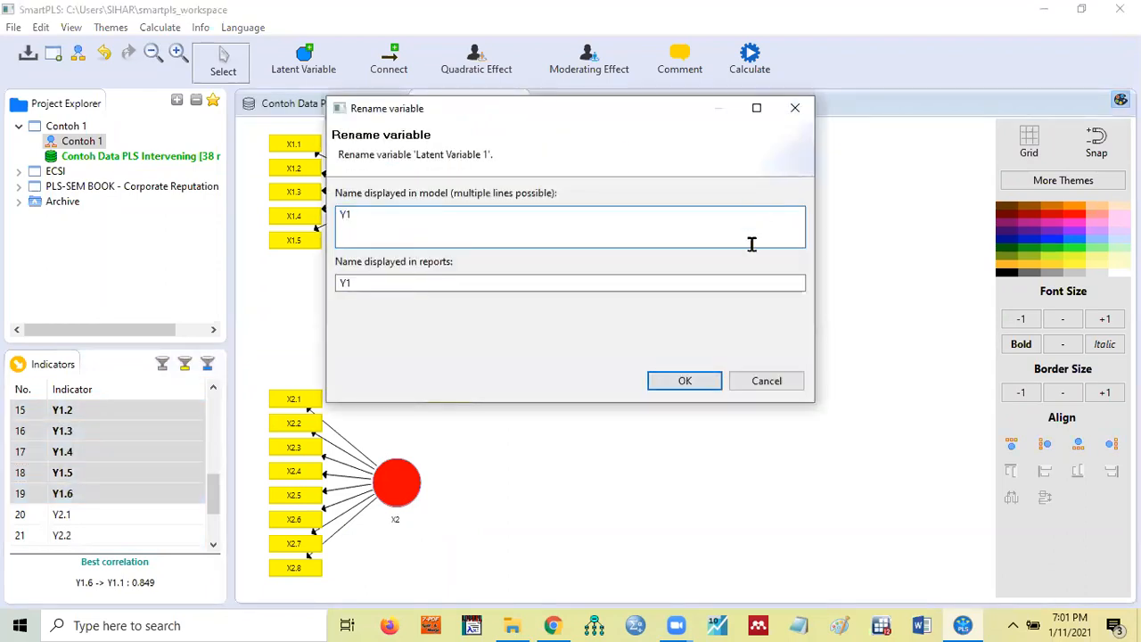
pyautogui.click(704, 381)
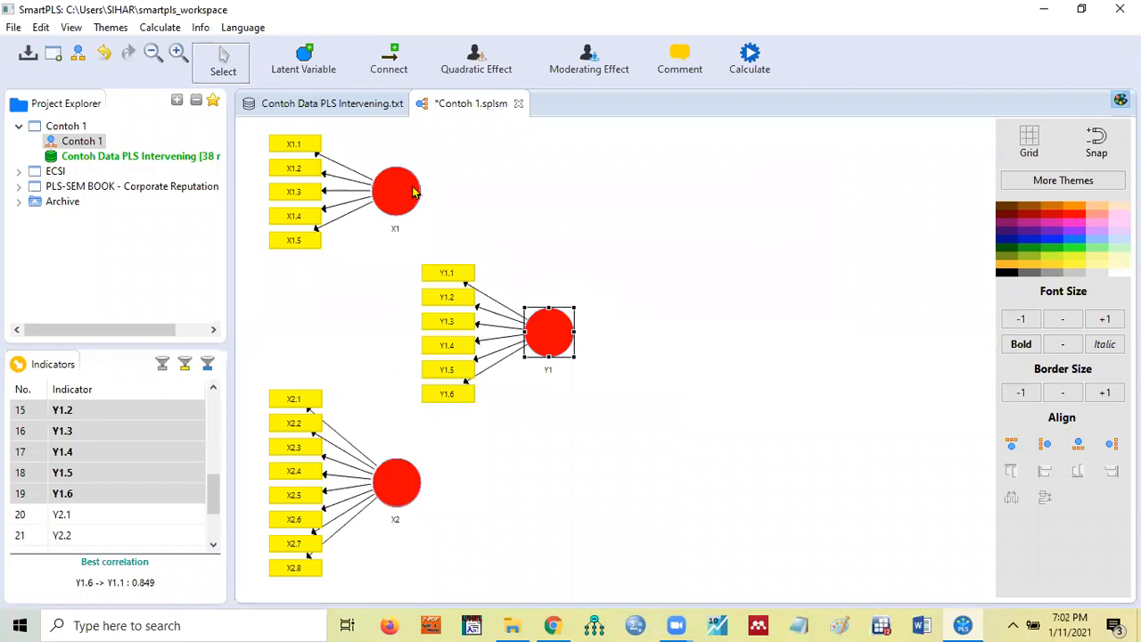
# Add a latent variable with indicators Y2.1 to Y2.6 to the right of Y1 and name it Y2.
pyautogui.moveTo(412, 190)
pyautogui.click(59, 521)
pyautogui.moveTo(59, 526); pyautogui.dragTo(111, 538)
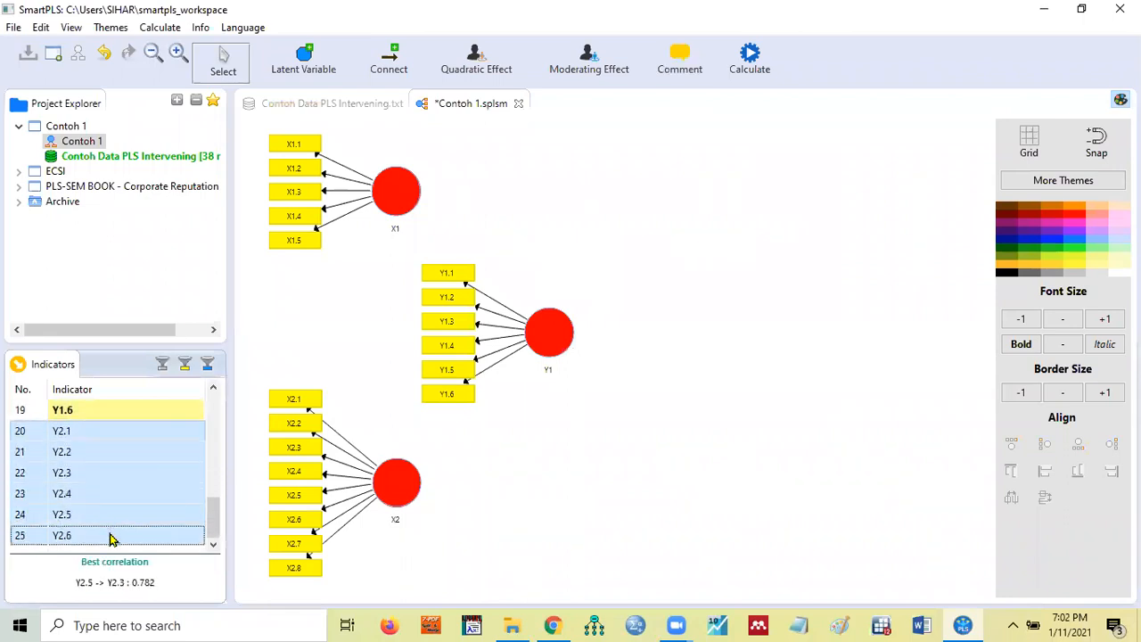
pyautogui.moveTo(809, 337); pyautogui.dragTo(811, 339)
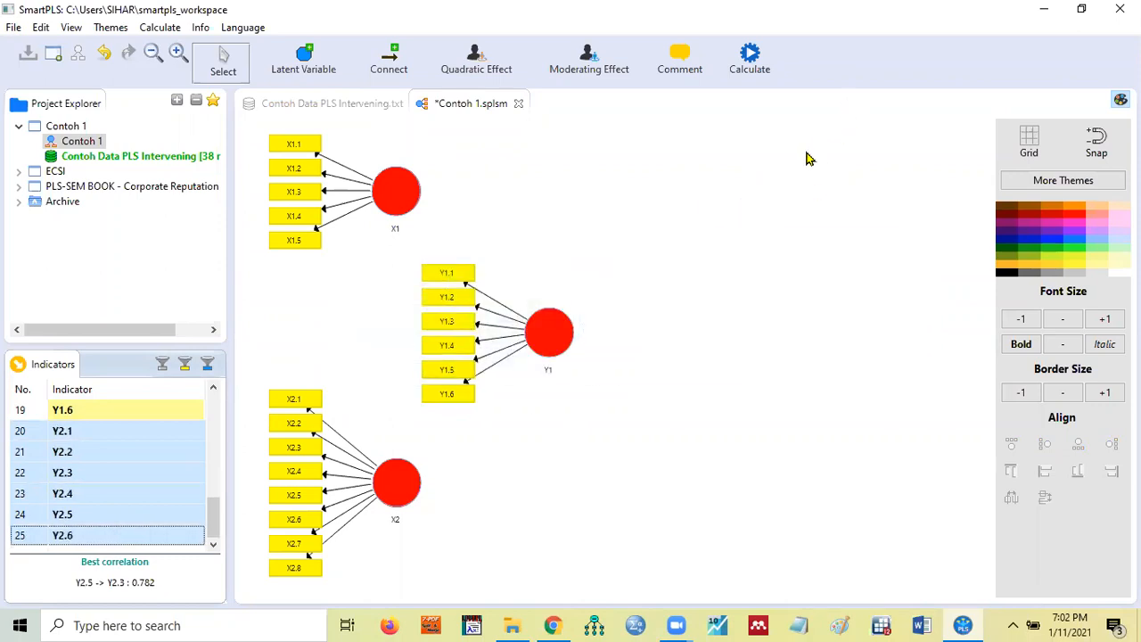
pyautogui.write('Y2')
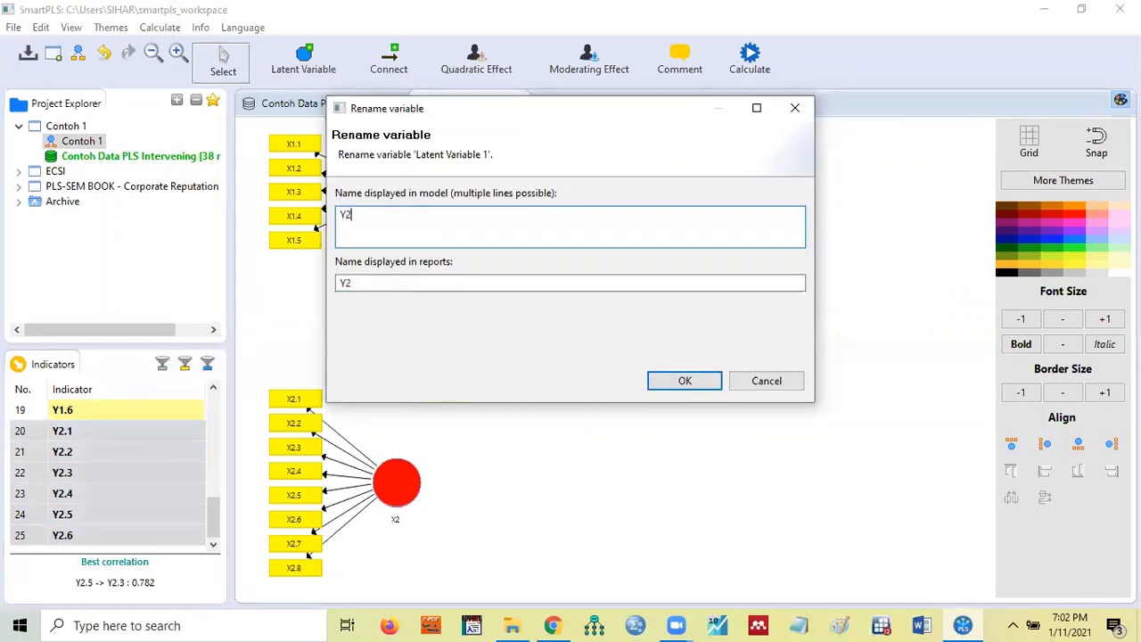
pyautogui.click(683, 380)
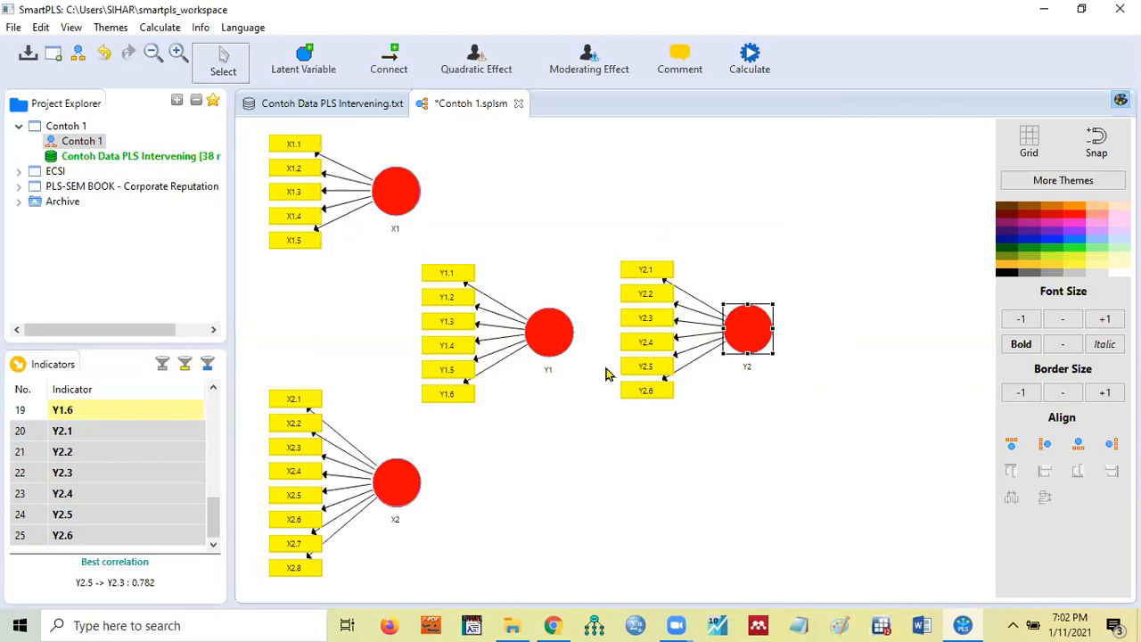
# Align the indicators of latent variable Y2 to the right side of its construct.
pyautogui.rightClick(755, 335)
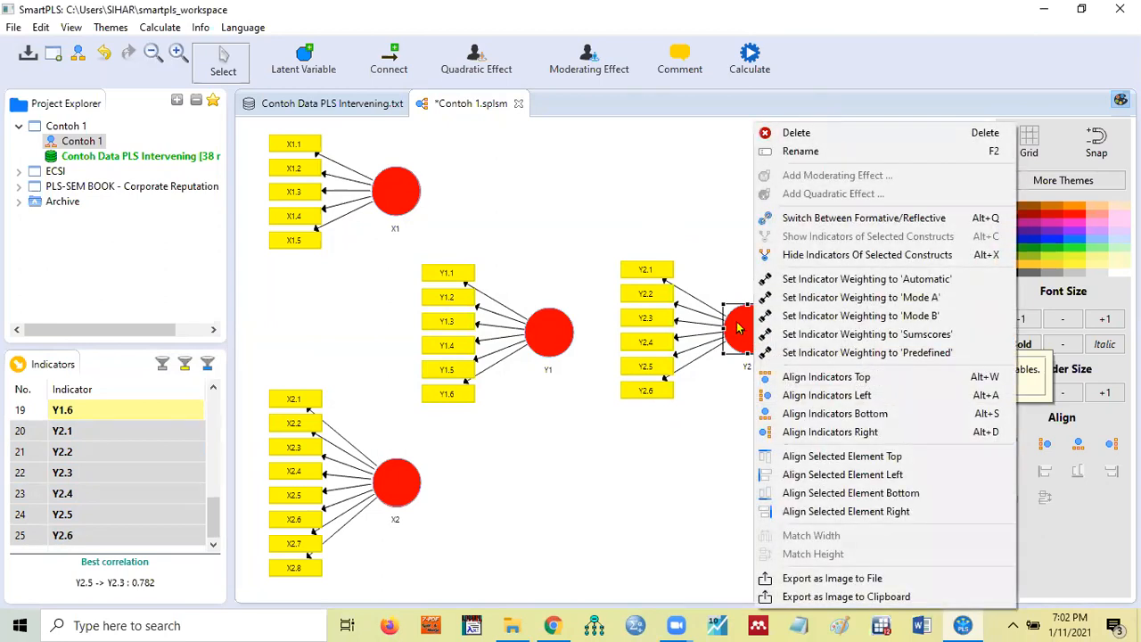
pyautogui.click(738, 330)
pyautogui.rightClick(737, 326)
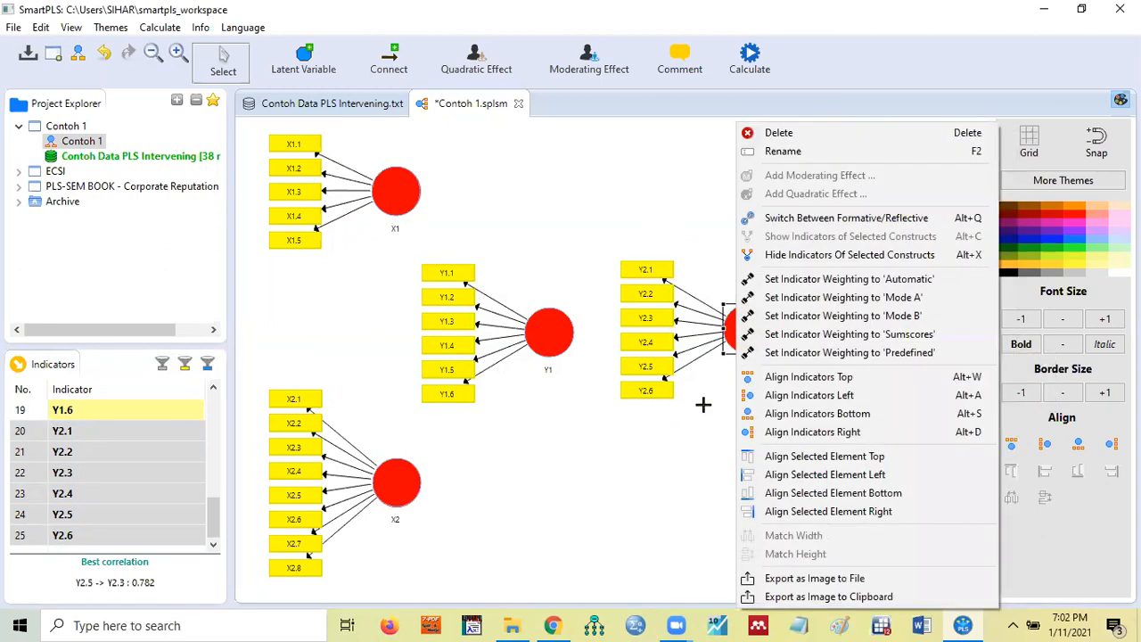
pyautogui.click(756, 327)
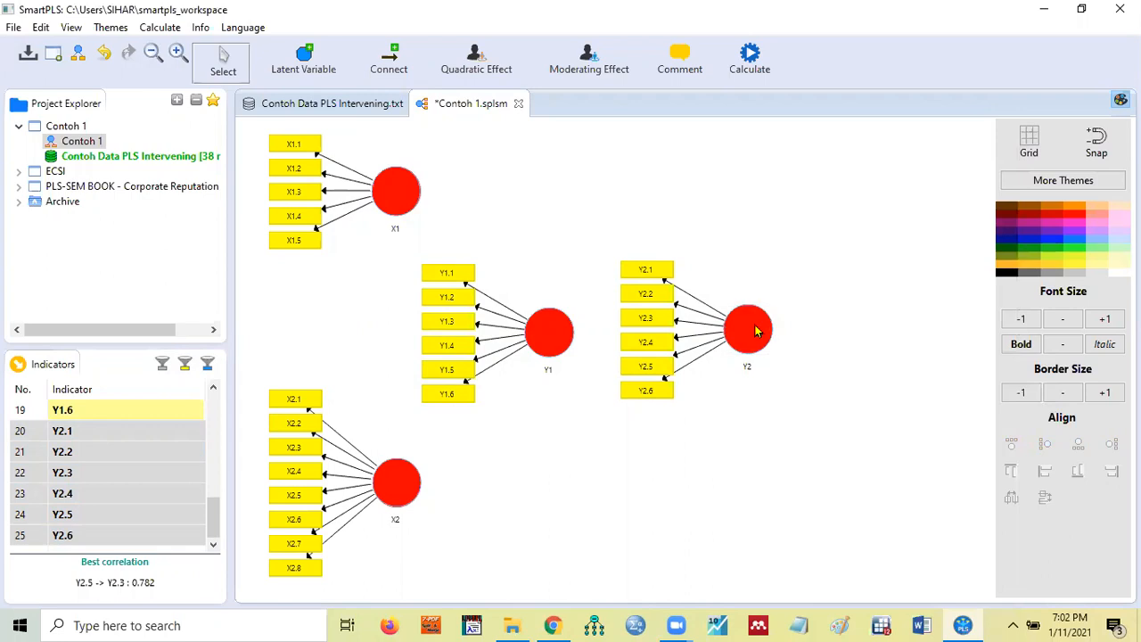
pyautogui.click(754, 328)
pyautogui.rightClick(806, 393)
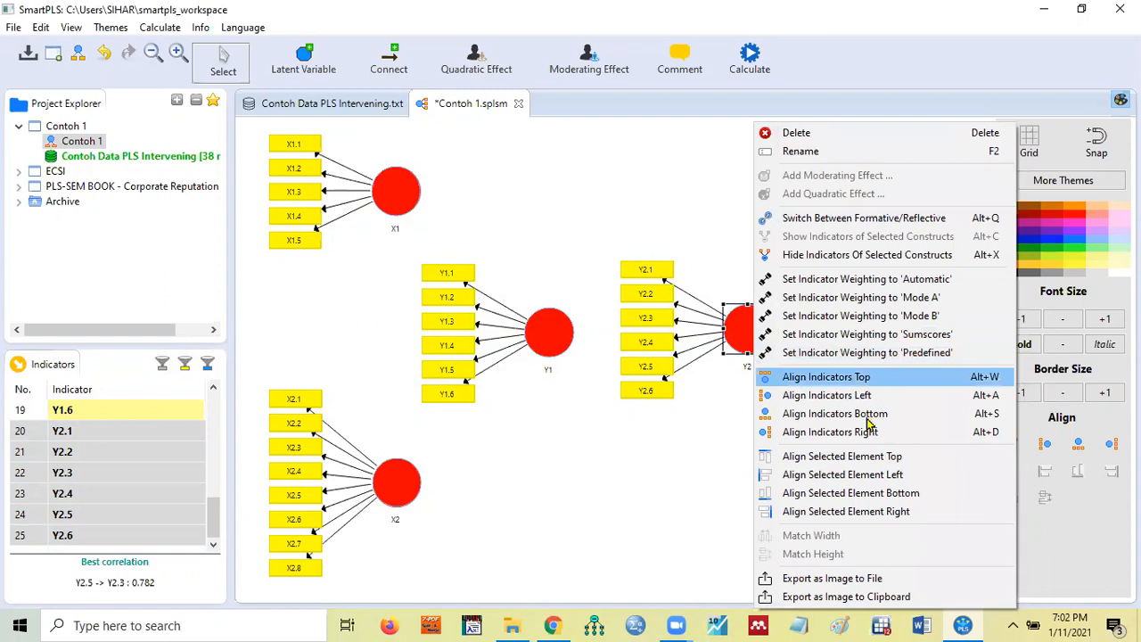
pyautogui.press('Down')
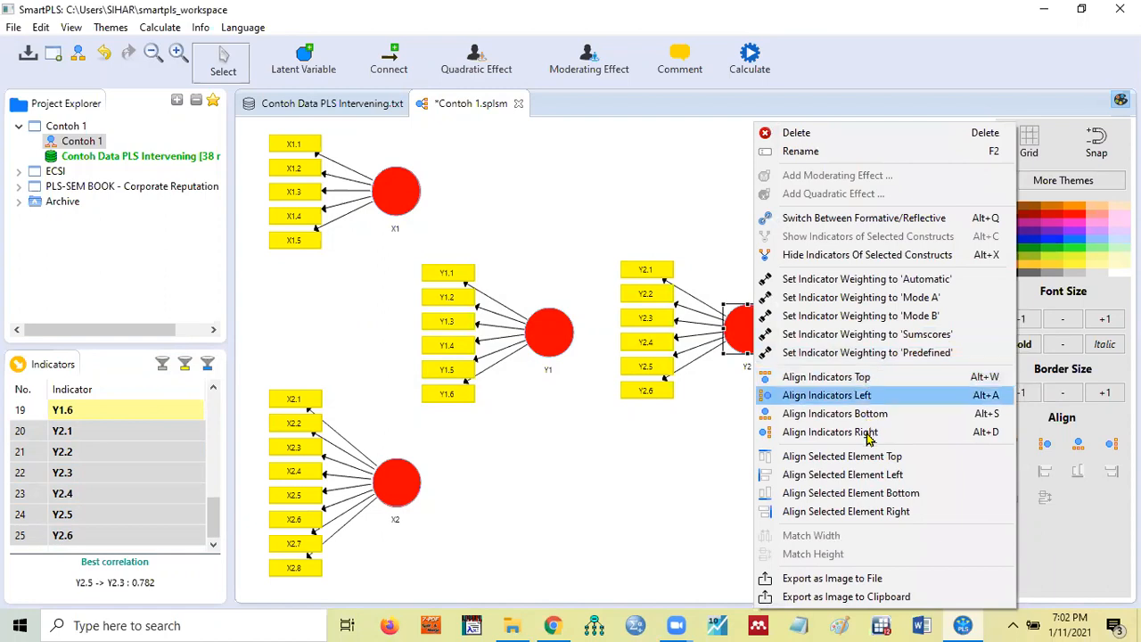
pyautogui.press('Down')
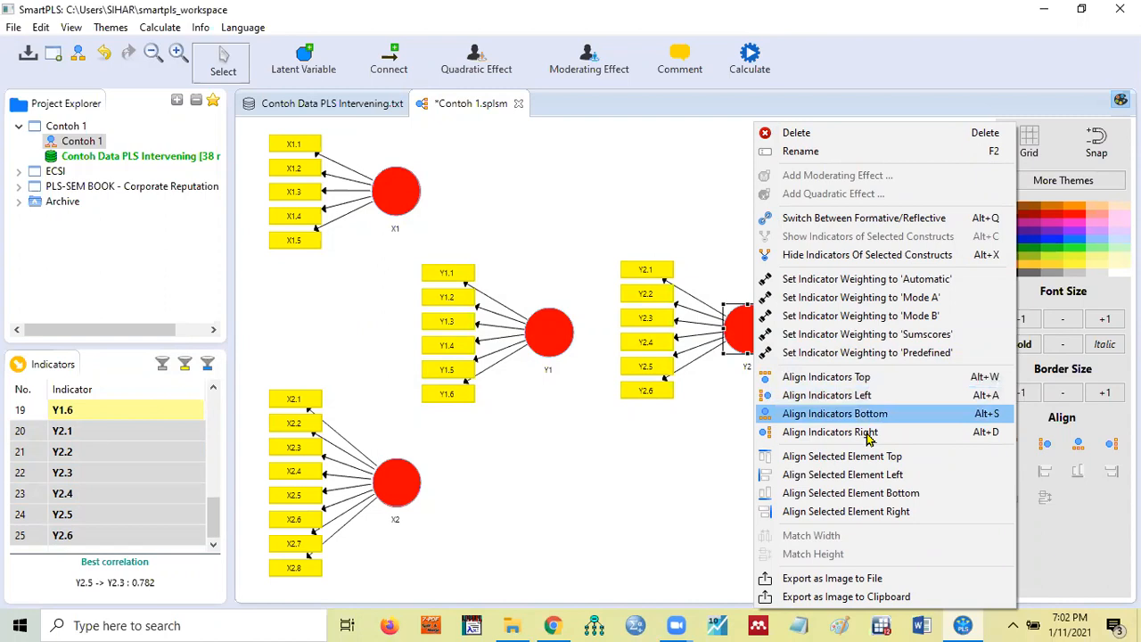
pyautogui.press('Down')
pyautogui.click(867, 433)
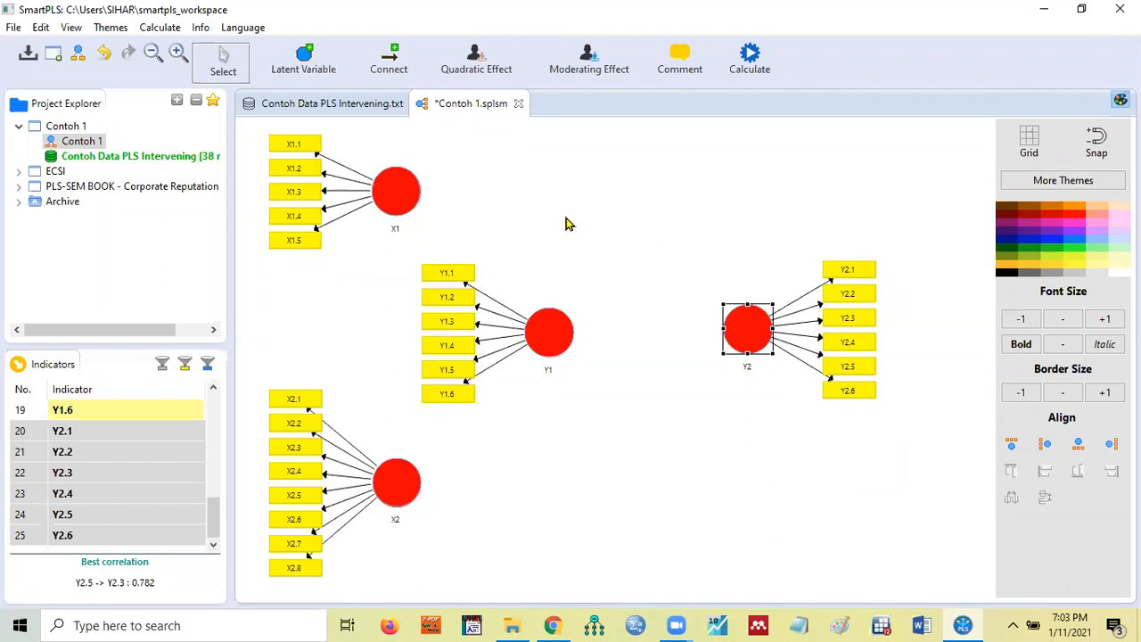
# Connect X1 and X2 to both Y1 and Y2, and connect Y1 to Y2.
pyautogui.click(387, 71)
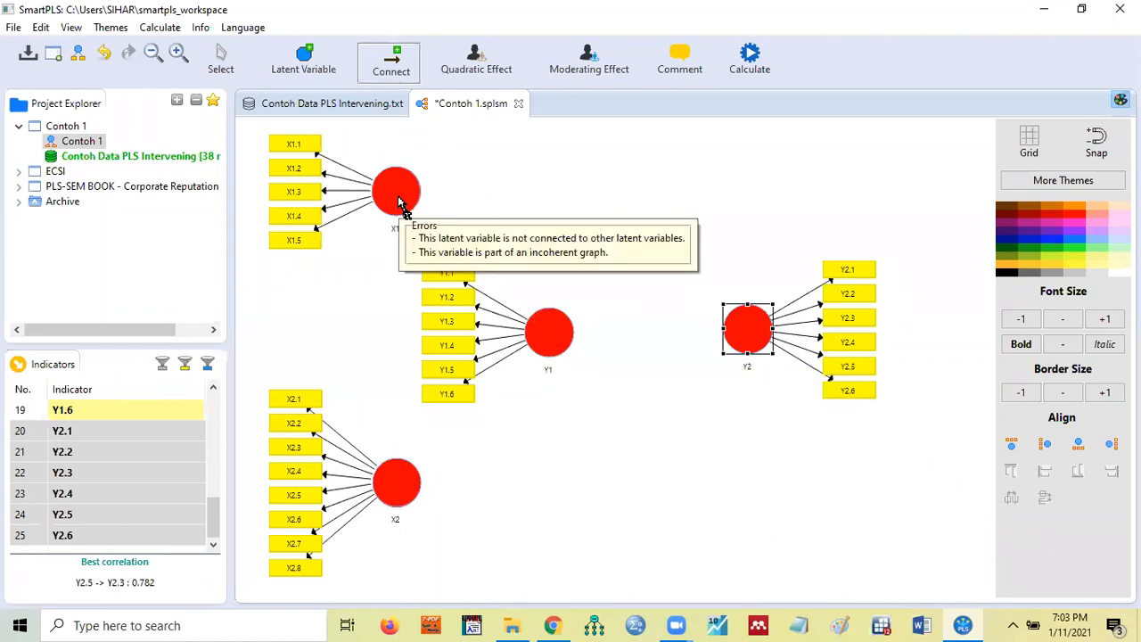
pyautogui.moveTo(399, 202); pyautogui.dragTo(550, 339)
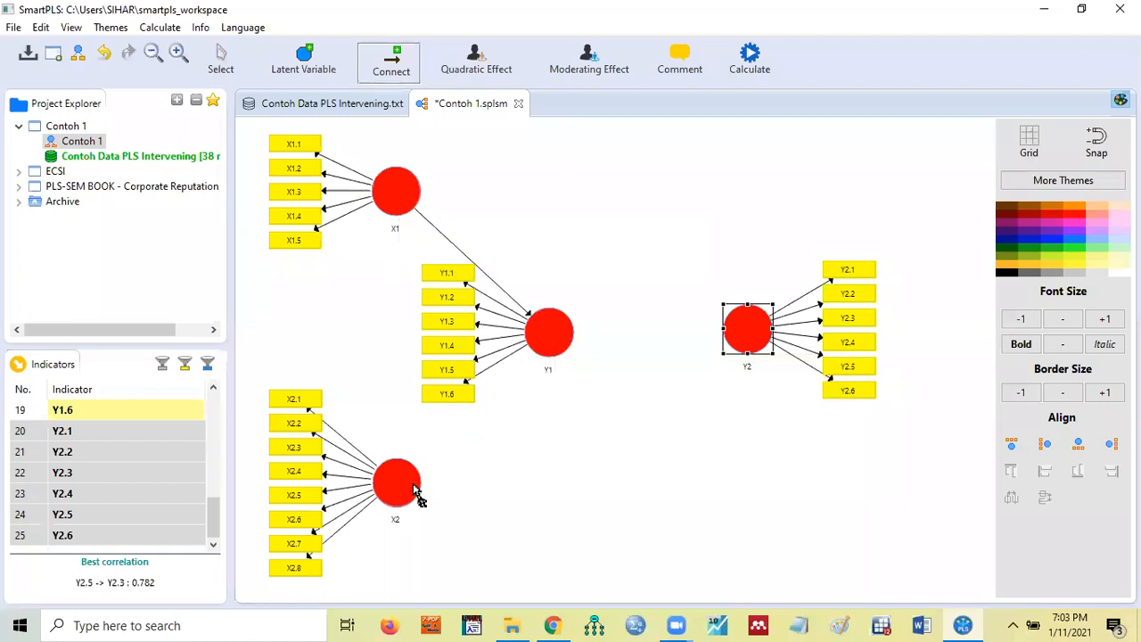
pyautogui.moveTo(408, 491); pyautogui.dragTo(745, 327)
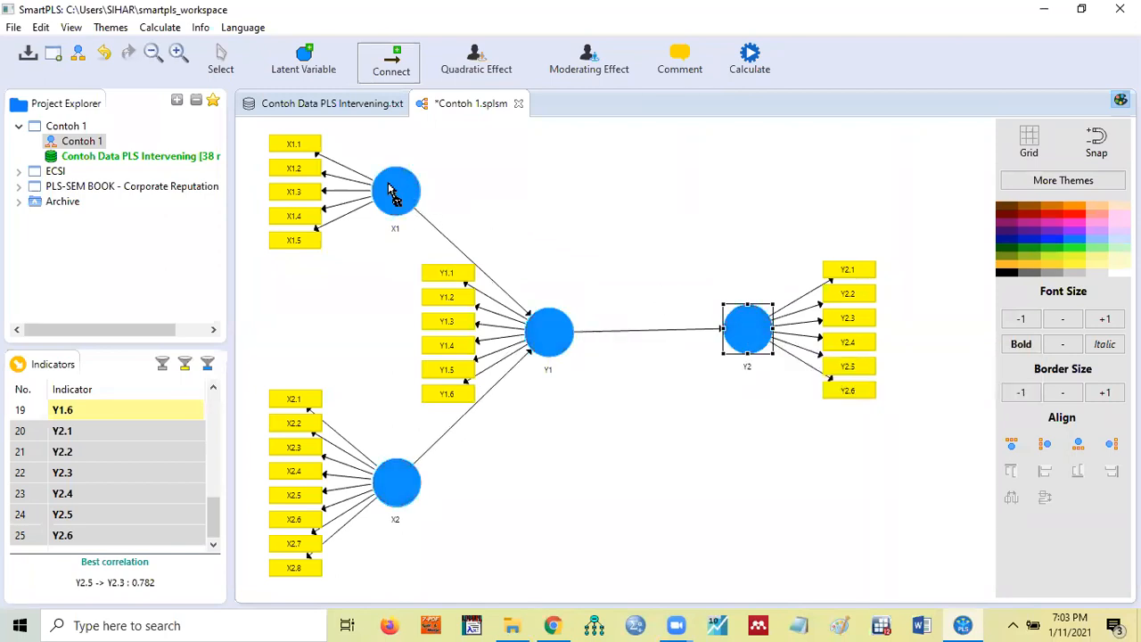
pyautogui.moveTo(399, 190); pyautogui.dragTo(753, 328)
pyautogui.moveTo(420, 498); pyautogui.dragTo(755, 329)
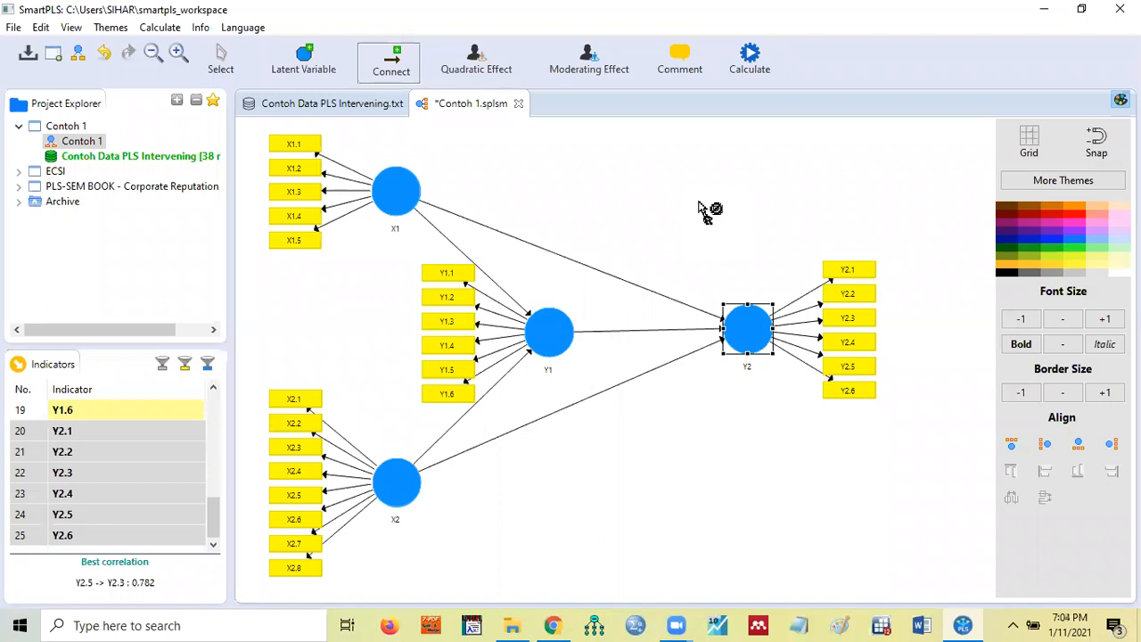
# Run the PLS Algorithm with path weighting, 300 maximum iterations and stop criterion 7, opening the full report.
pyautogui.click(161, 27)
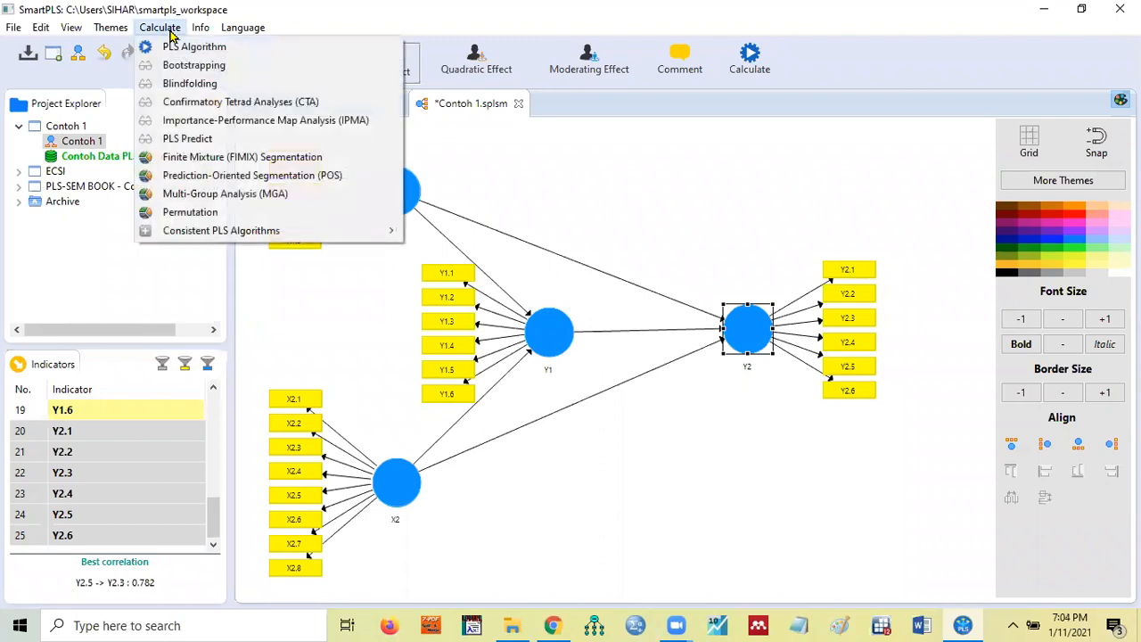
pyautogui.click(210, 53)
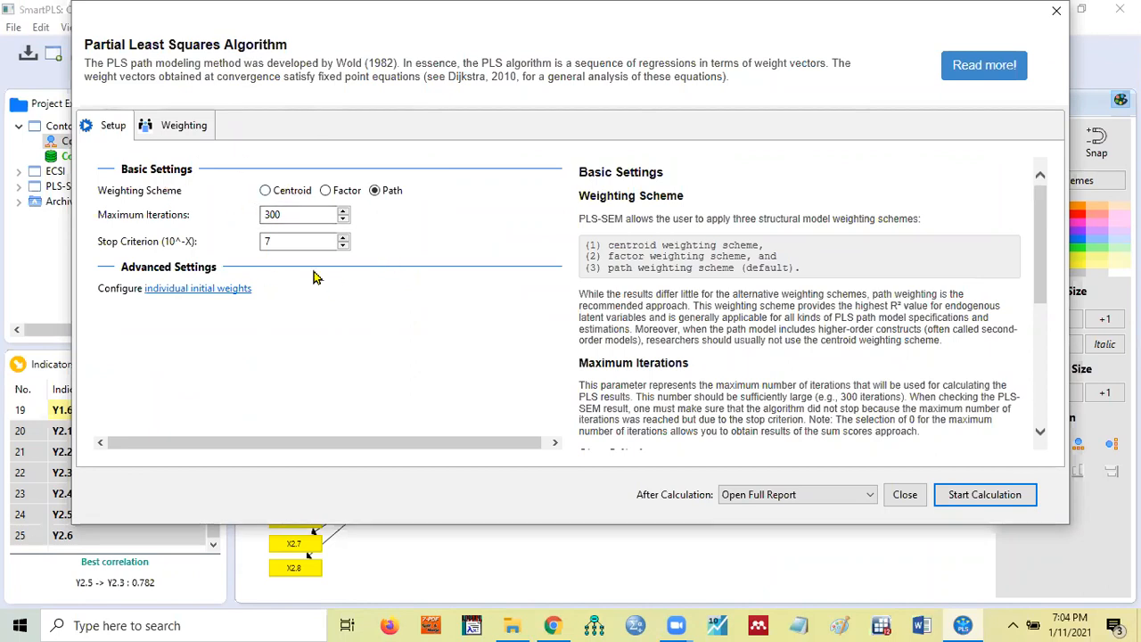
pyautogui.click(981, 502)
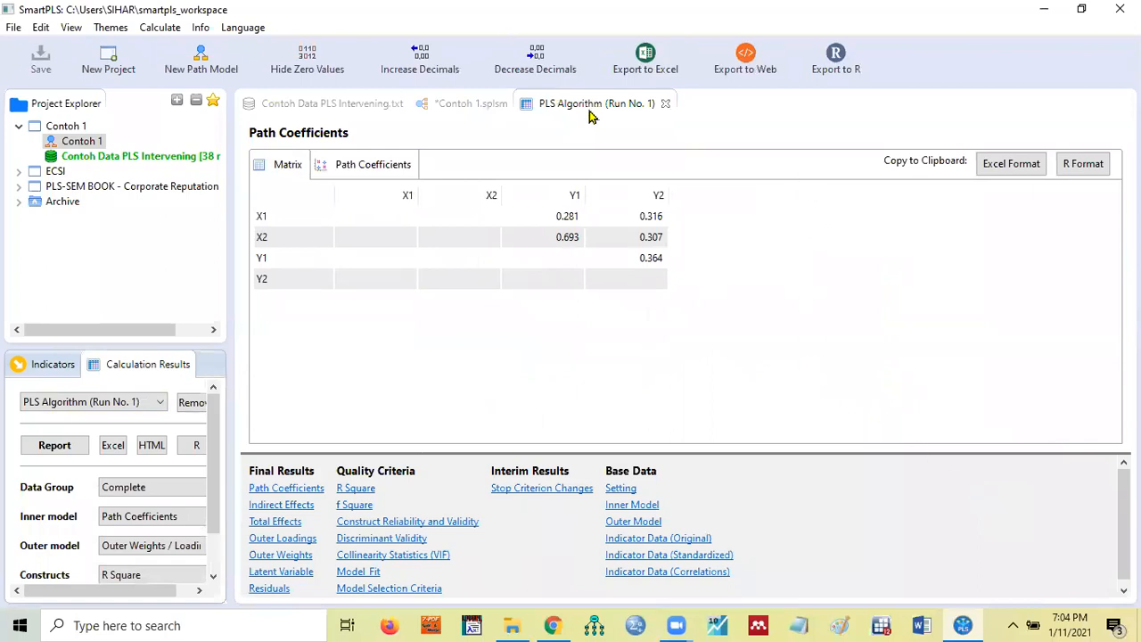
# Compare the data file view and the path coefficients report with the estimates on the Contoh 1 diagram, and return to the Select tool.
pyautogui.click(375, 112)
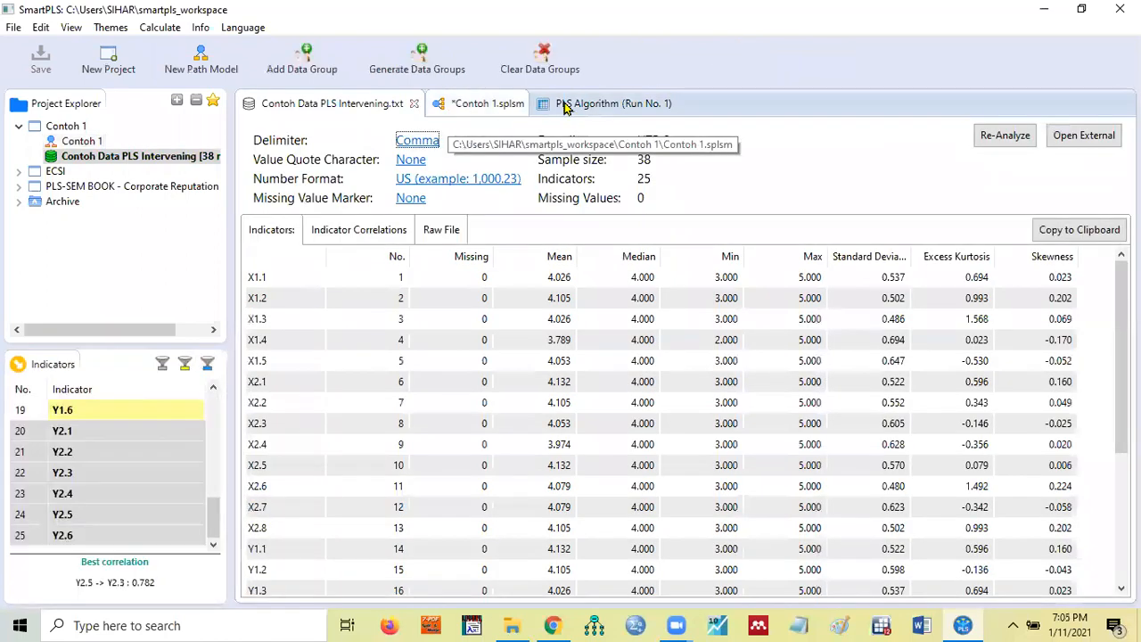
pyautogui.click(592, 111)
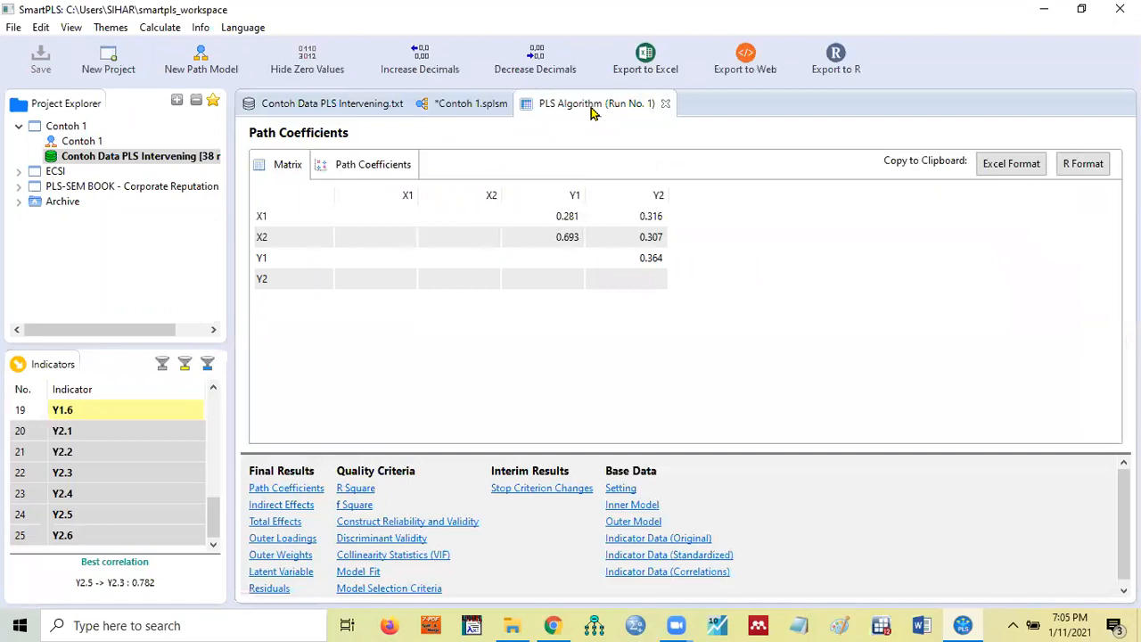
pyautogui.click(473, 109)
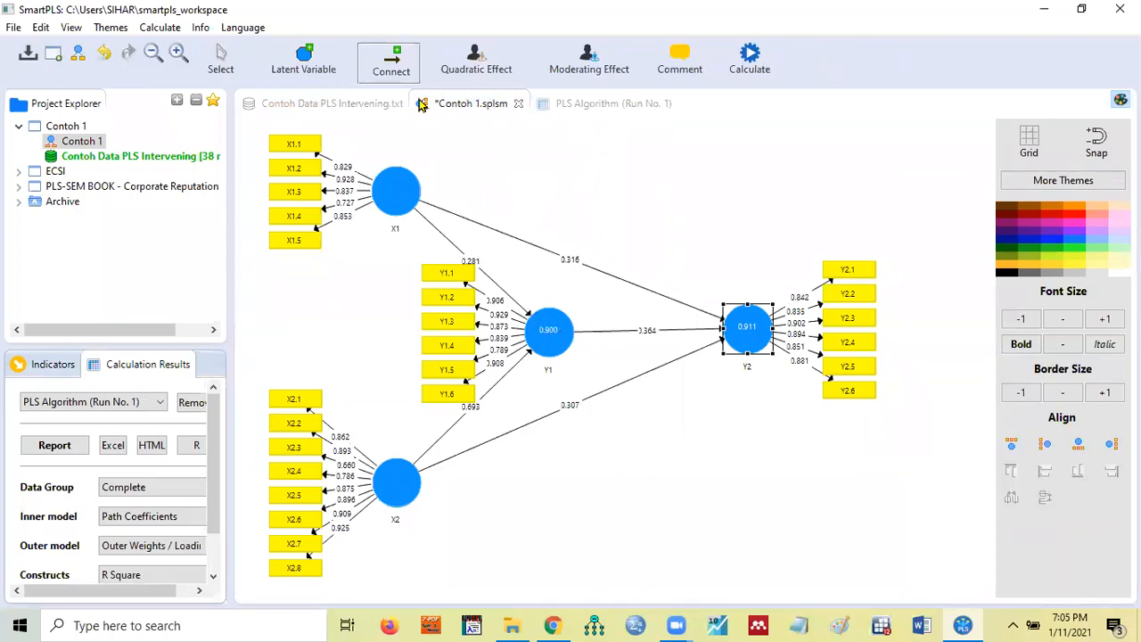
pyautogui.click(223, 65)
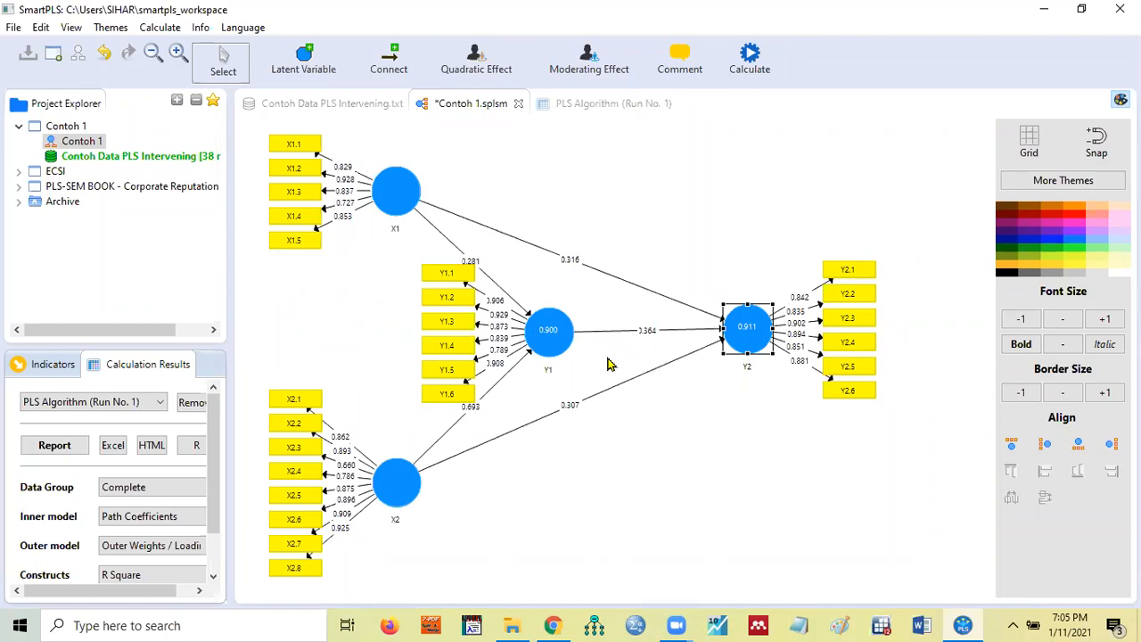
# Show Construct Reliability and Validity in the PLS Algorithm report and widen the Cronbach's Alpha, Composite Reliability and Average Variance Extracted columns.
pyautogui.click(617, 105)
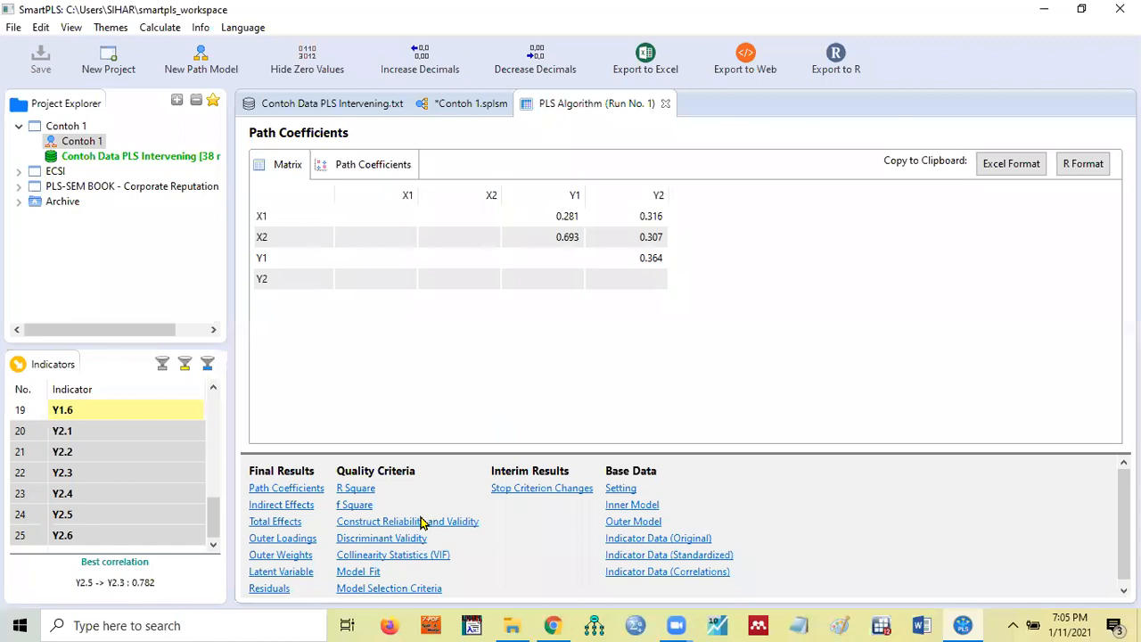
pyautogui.click(412, 525)
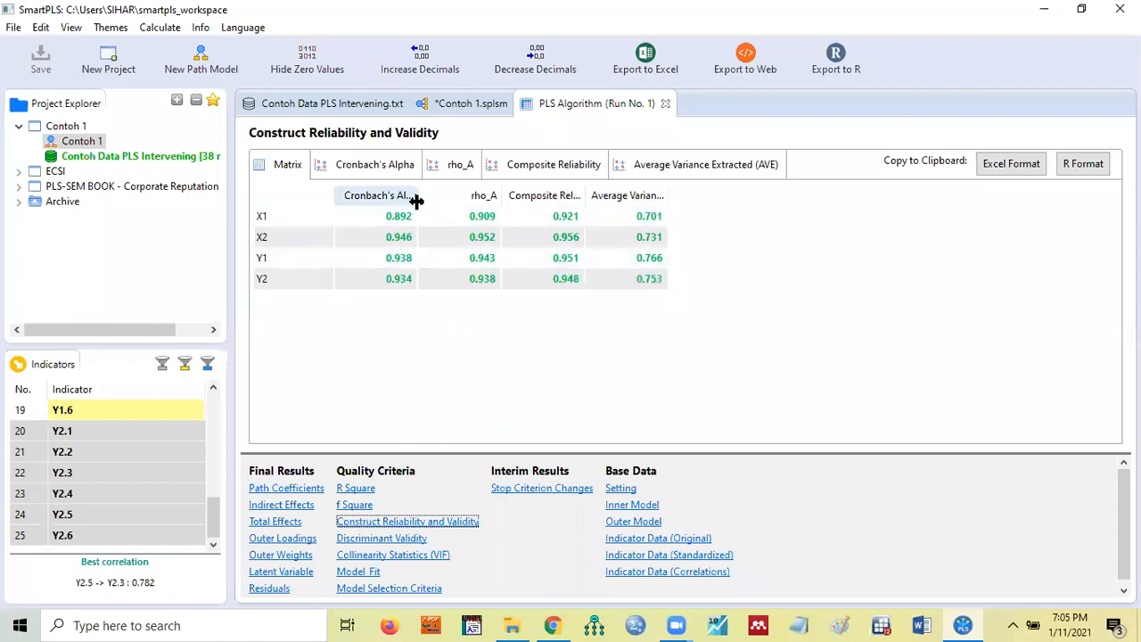
pyautogui.moveTo(417, 198); pyautogui.dragTo(469, 199)
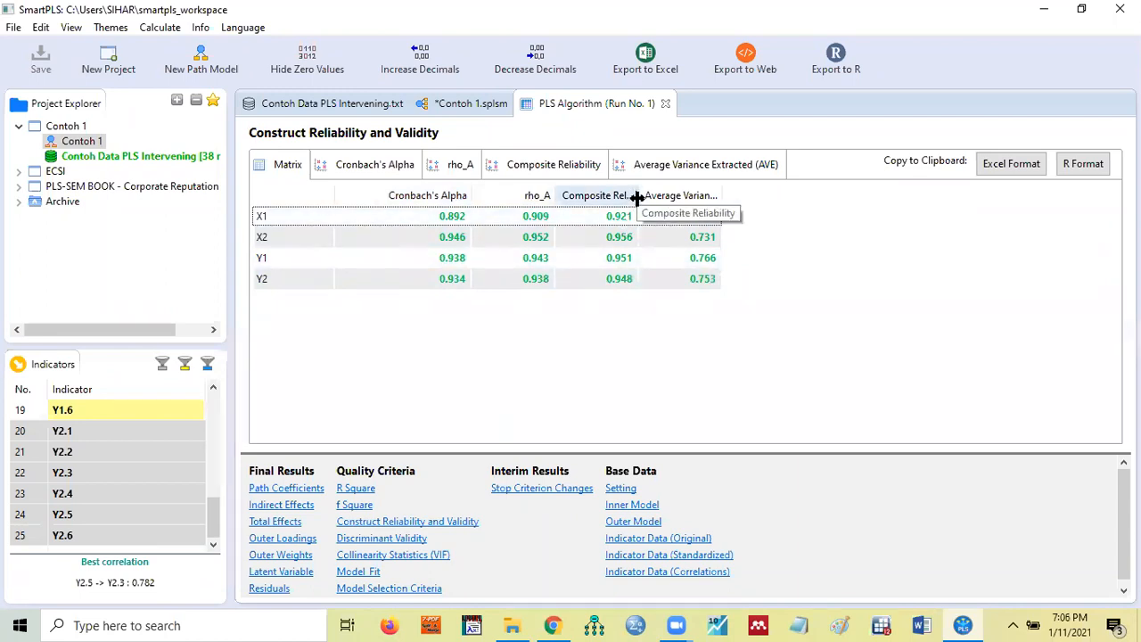
pyautogui.moveTo(635, 195); pyautogui.dragTo(700, 195)
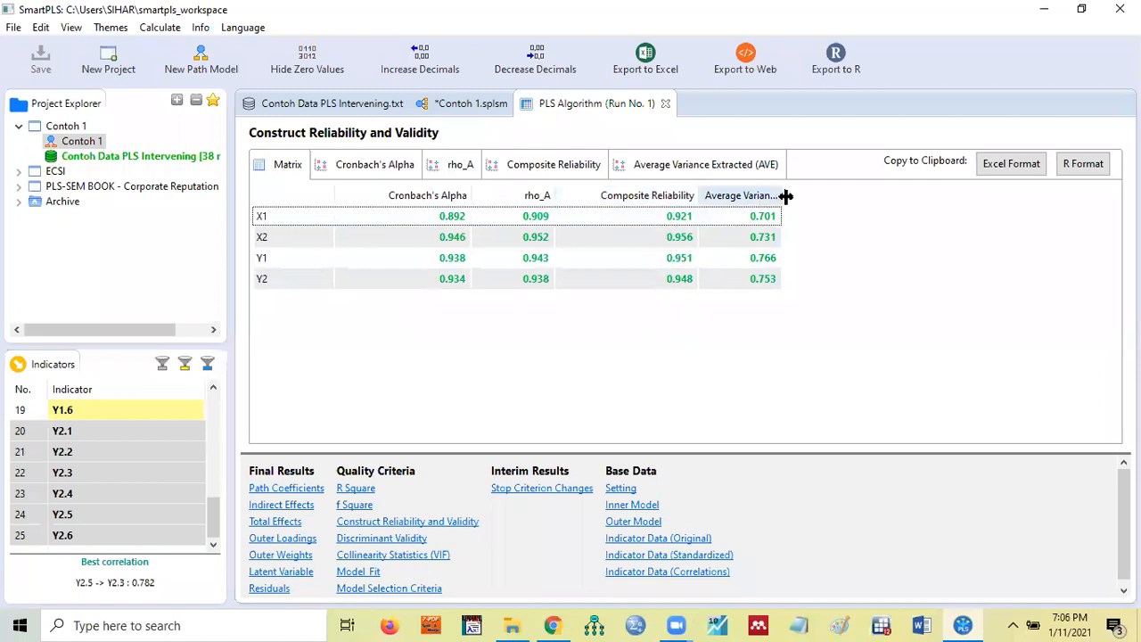
pyautogui.moveTo(786, 195); pyautogui.dragTo(841, 196)
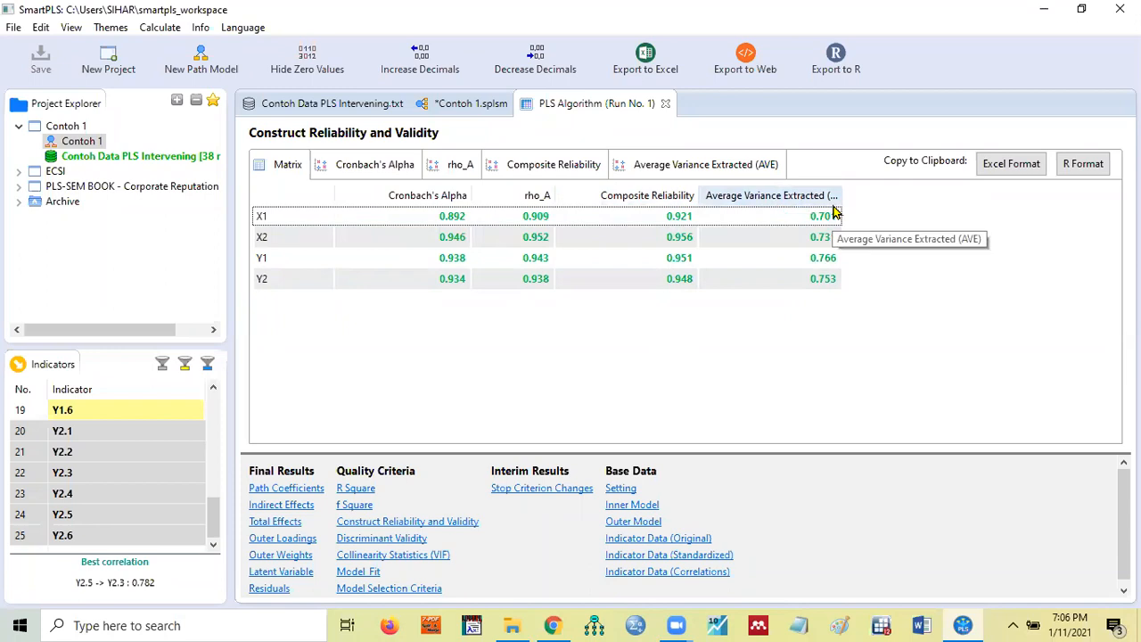
# Examine the Cronbach's Alpha, rho_A, Composite Reliability and AVE charts, and return to the reliability matrix.
pyautogui.click(354, 171)
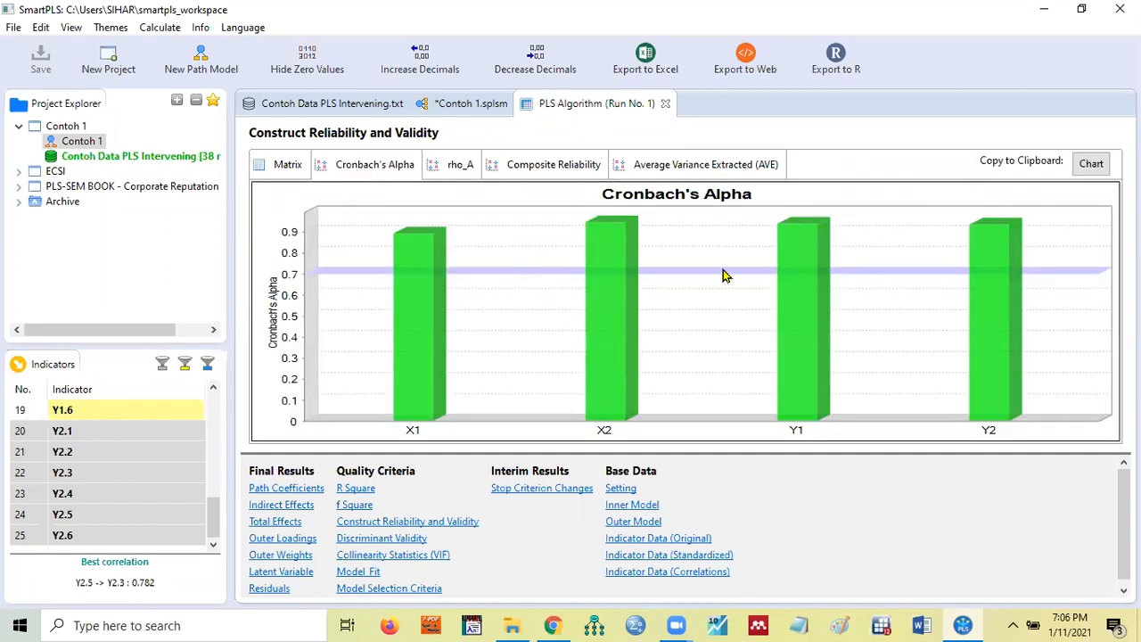
pyautogui.click(447, 174)
pyautogui.click(541, 172)
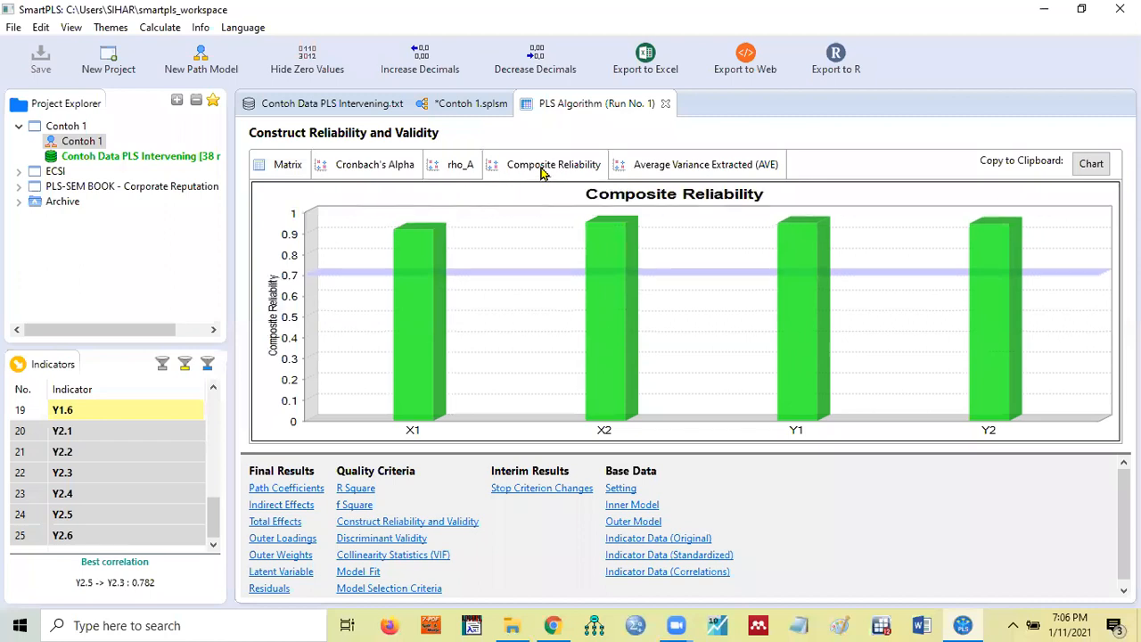
pyautogui.click(664, 170)
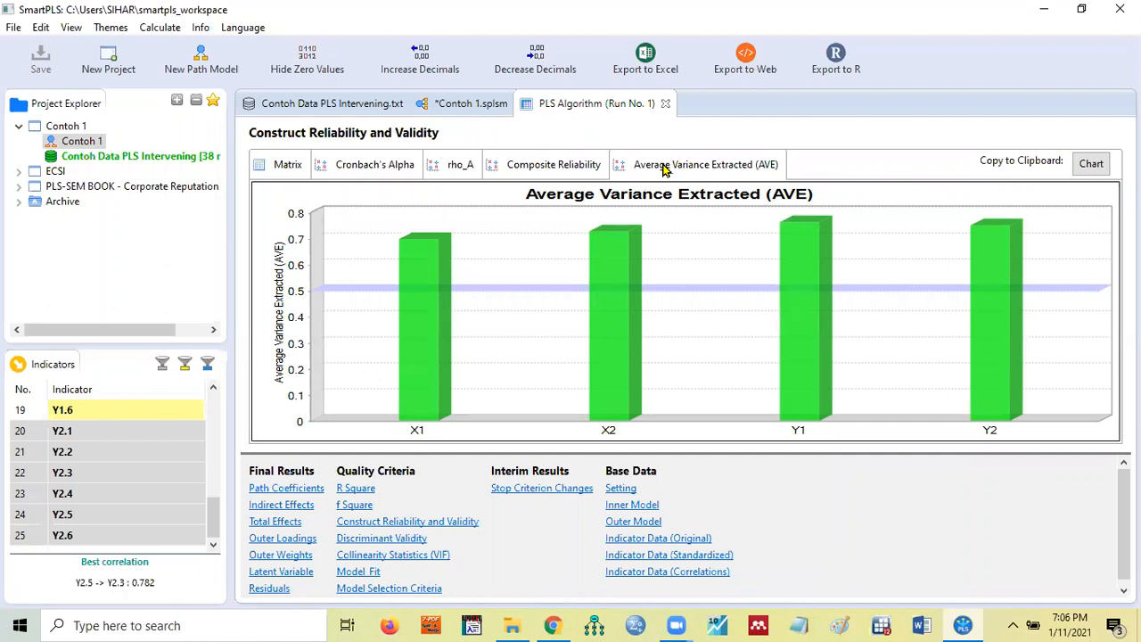
pyautogui.click(558, 166)
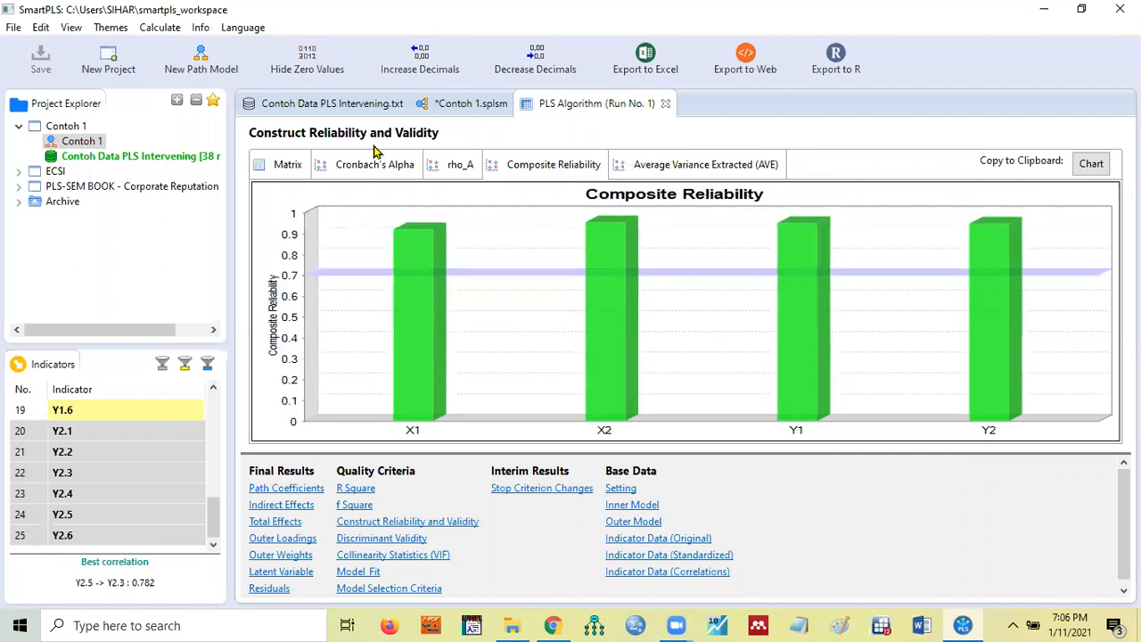
pyautogui.click(280, 170)
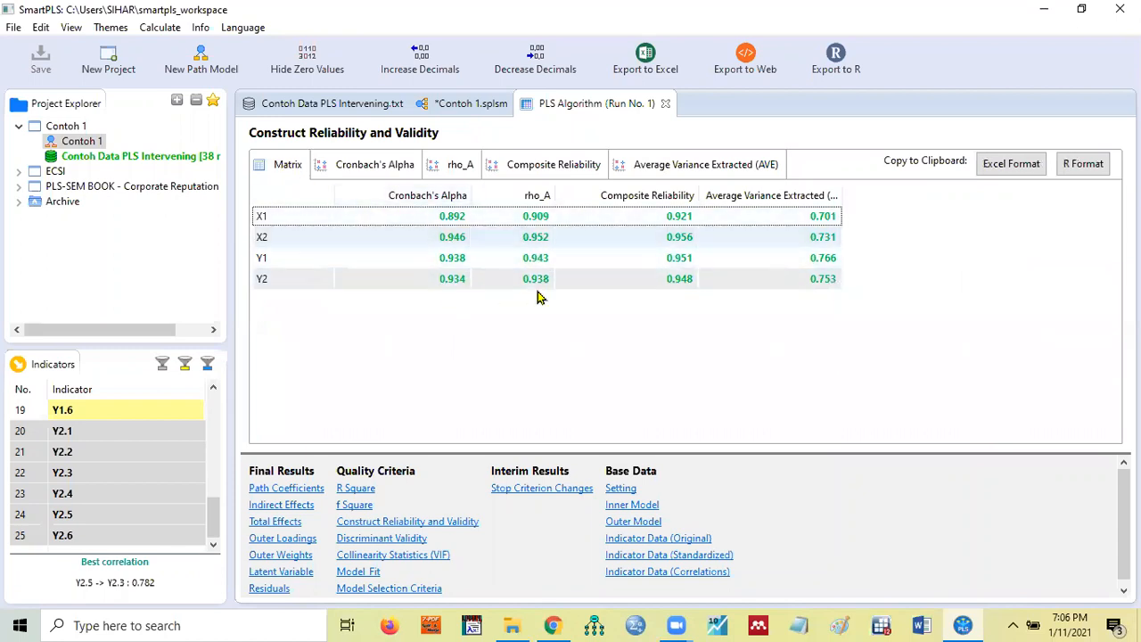
# Run basic Bootstrapping on the Contoh 1 model with 500 subsamples, the BCa method, a two-tailed test and significance level 0.05.
pyautogui.click(488, 105)
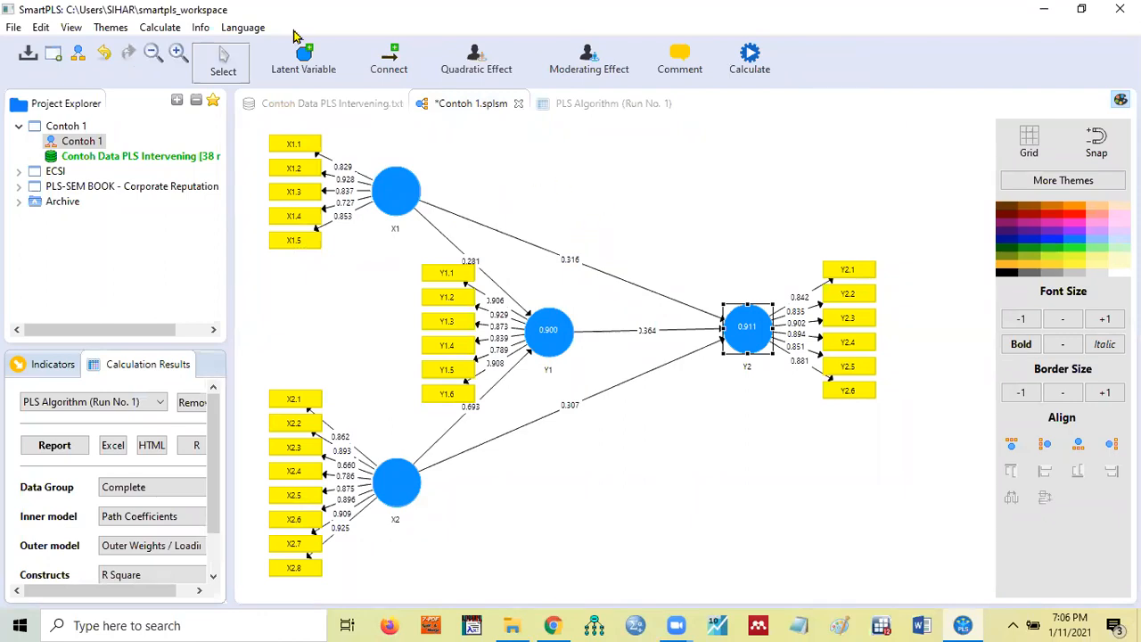
pyautogui.click(160, 29)
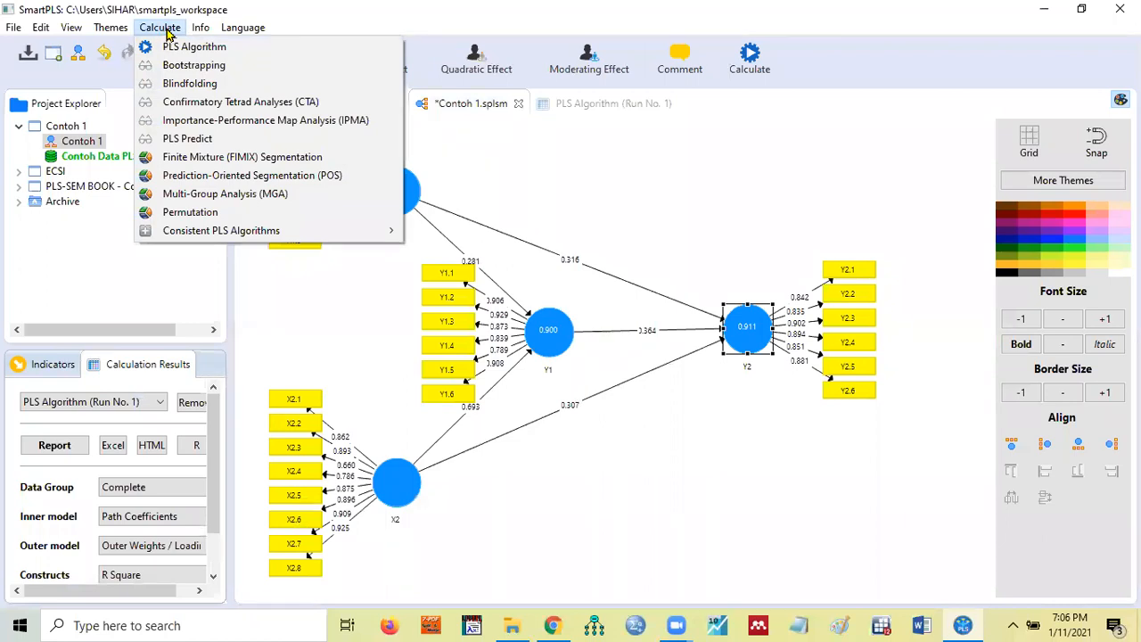
pyautogui.click(194, 66)
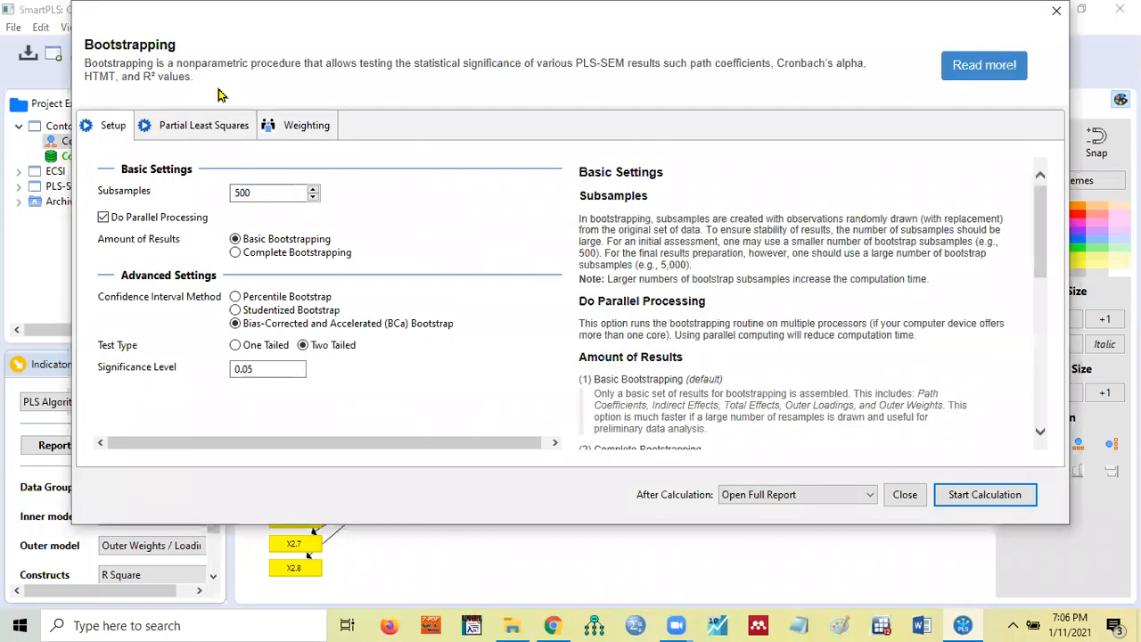
pyautogui.click(969, 502)
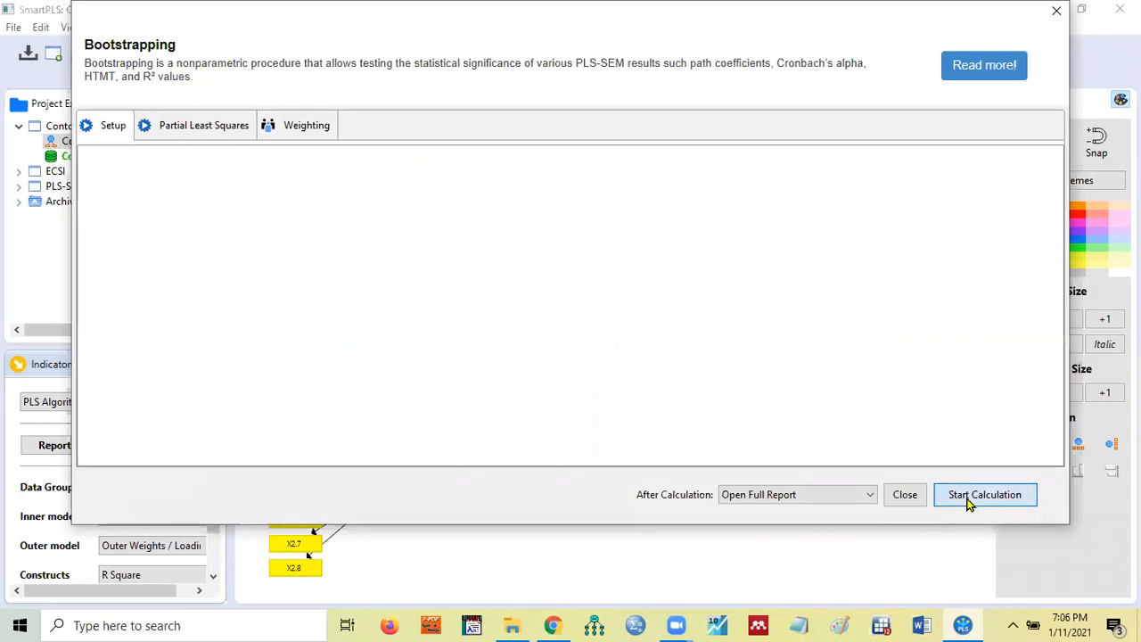
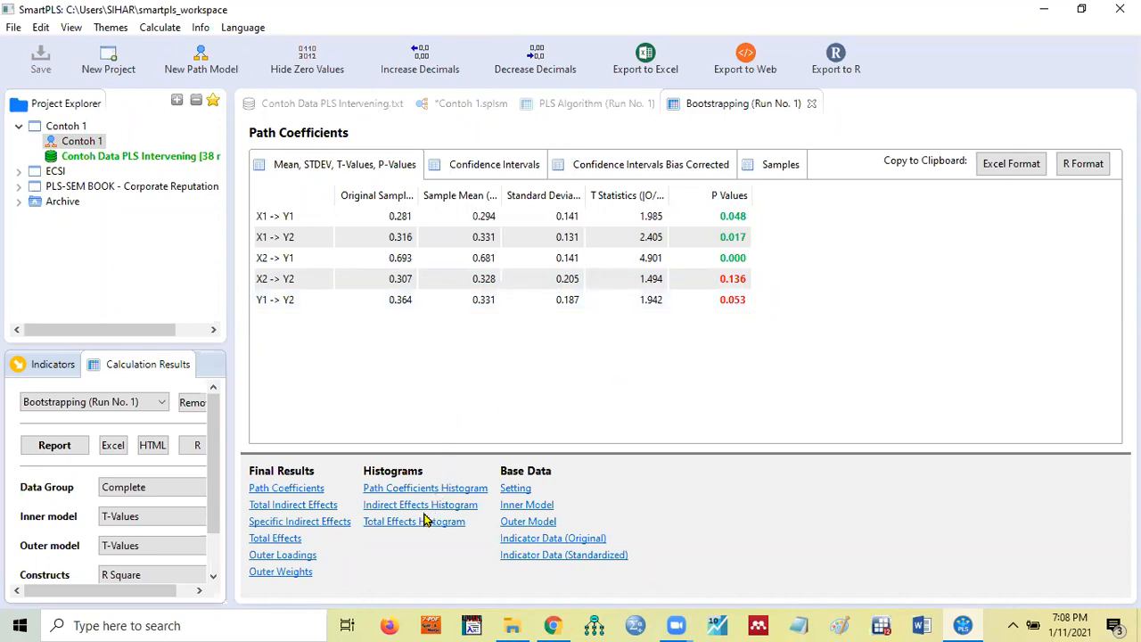
# Examine the Specific Indirect Effects in the bootstrapping report and close the report.
pyautogui.click(322, 526)
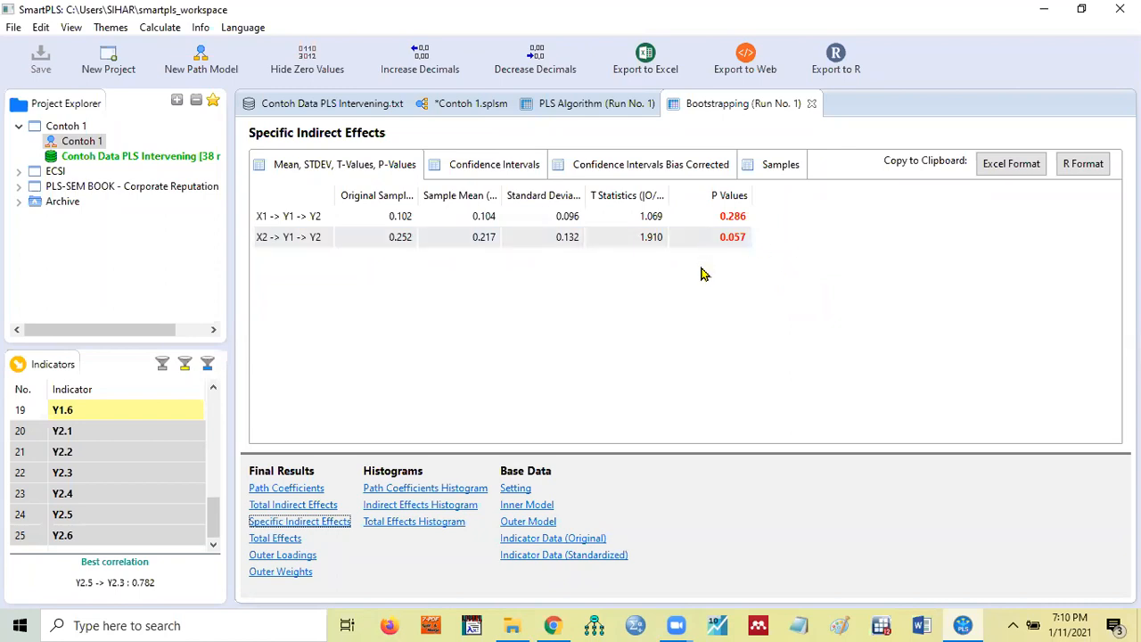
pyautogui.click(812, 105)
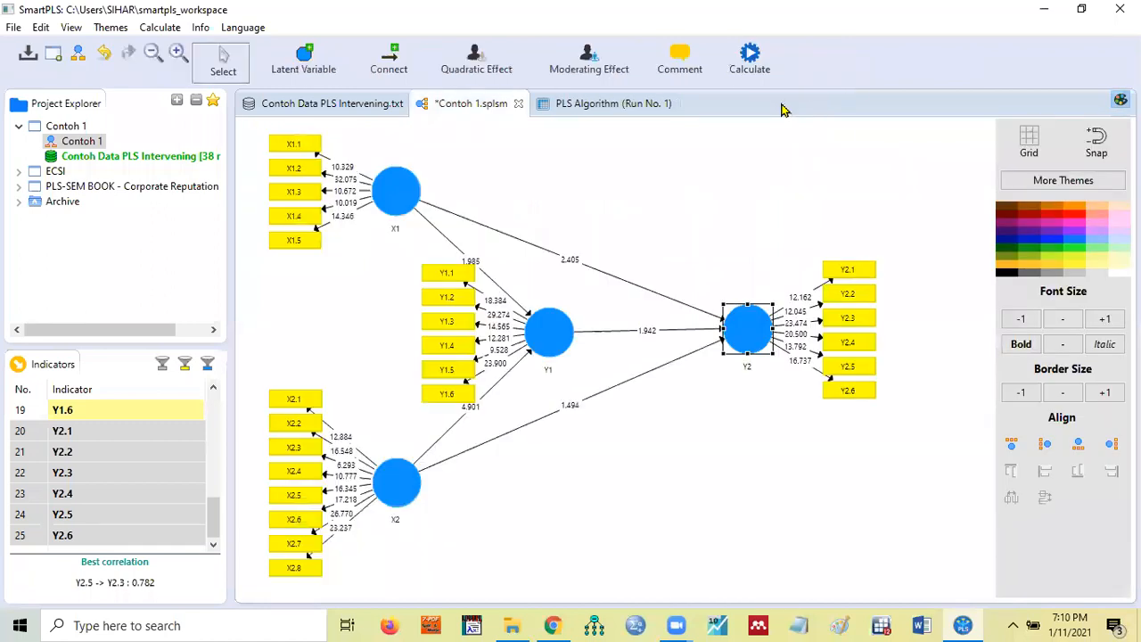
# Close the PLS Algorithm report, the Contoh 1 path model and the Contoh Data PLS Intervening data view.
pyautogui.click(662, 105)
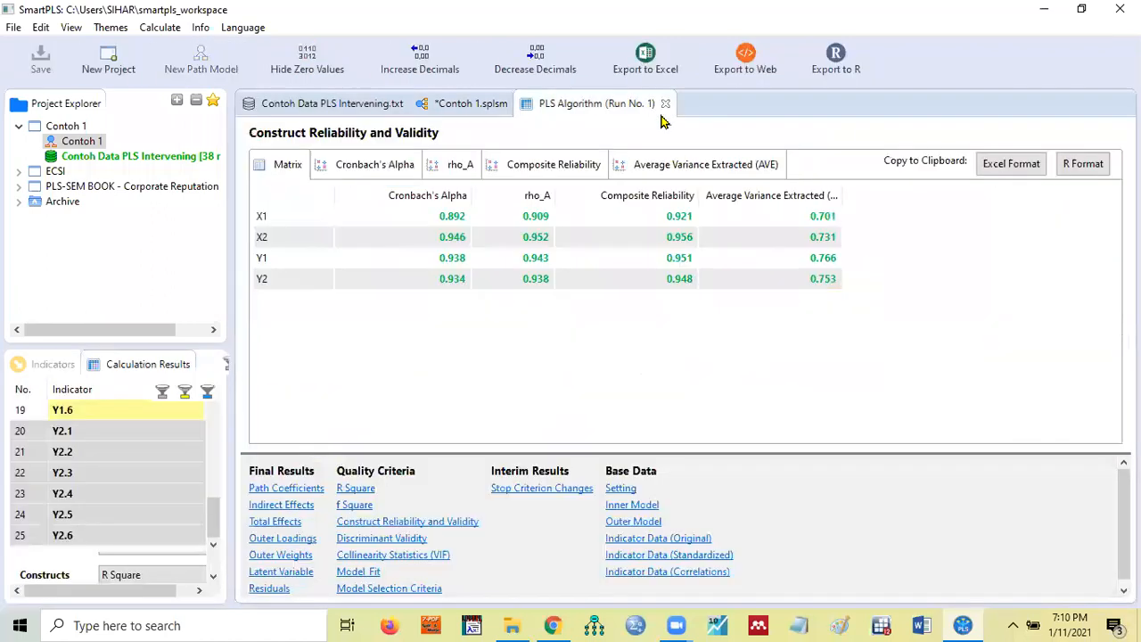
pyautogui.click(666, 104)
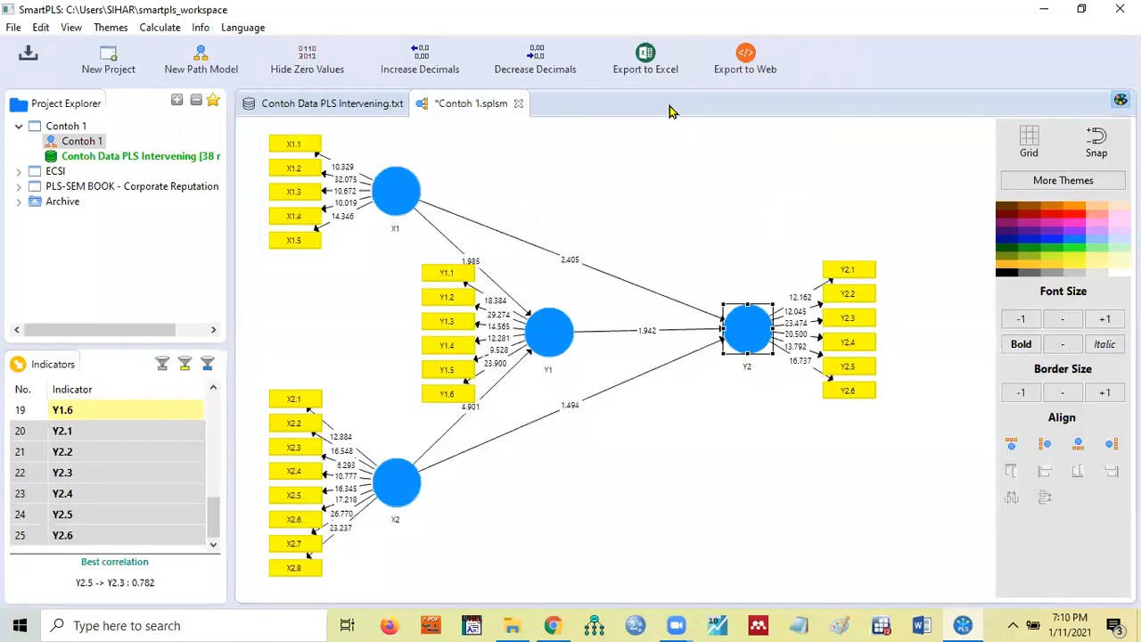
pyautogui.click(518, 103)
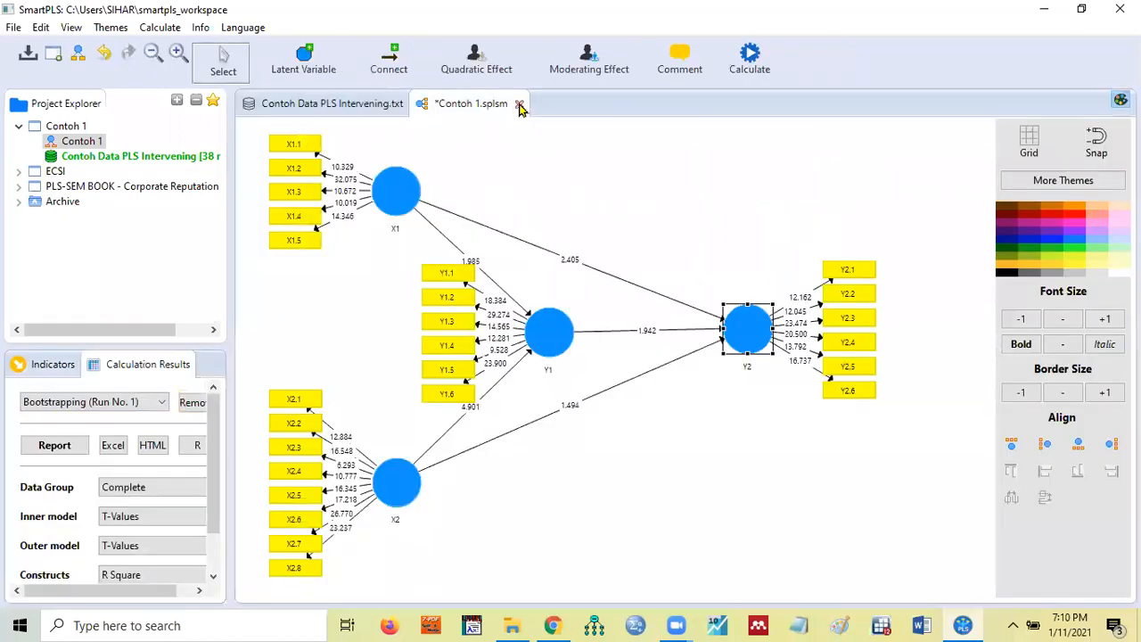
pyautogui.click(655, 319)
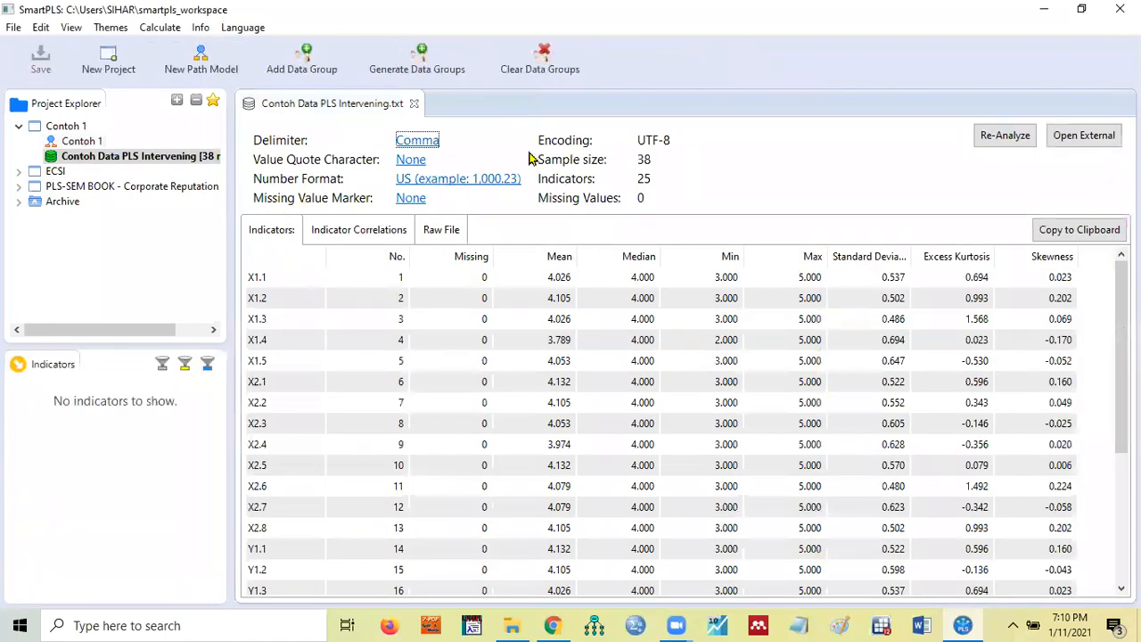
pyautogui.click(414, 103)
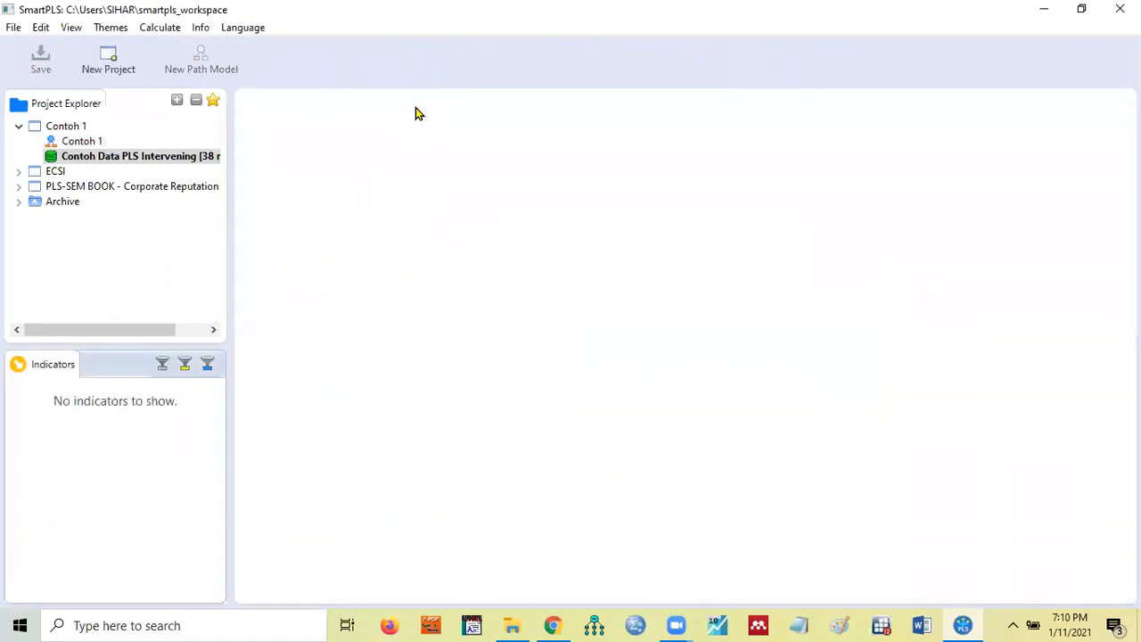
# Delete the Contoh Data PLS Intervening data file and the Contoh 1 path model from the Contoh 1 project.
pyautogui.click(163, 243)
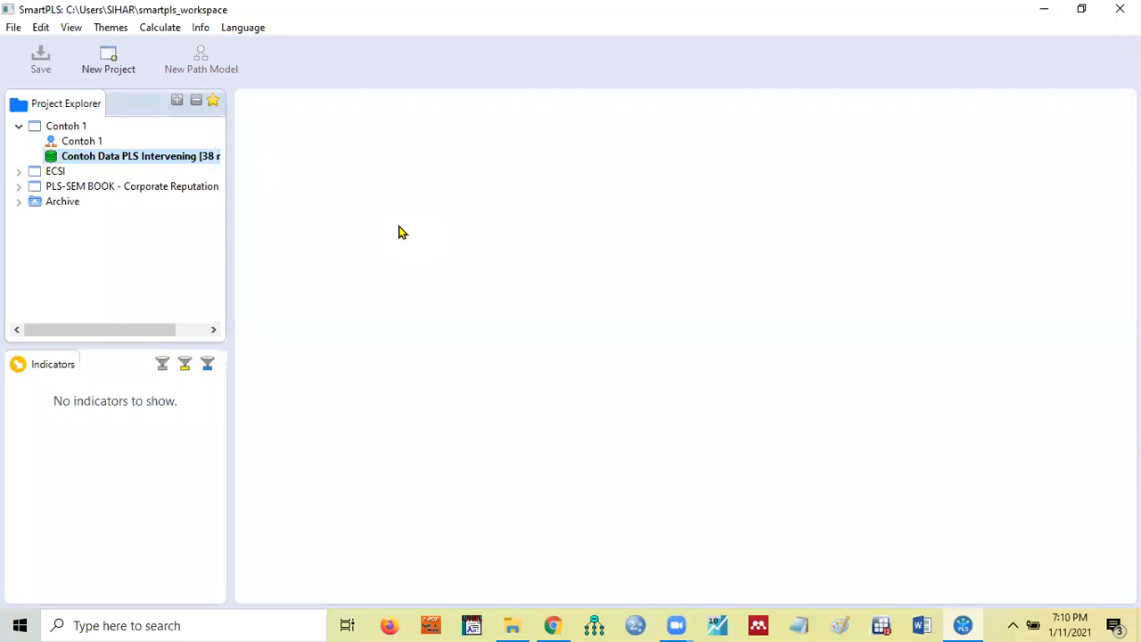
pyautogui.rightClick(104, 157)
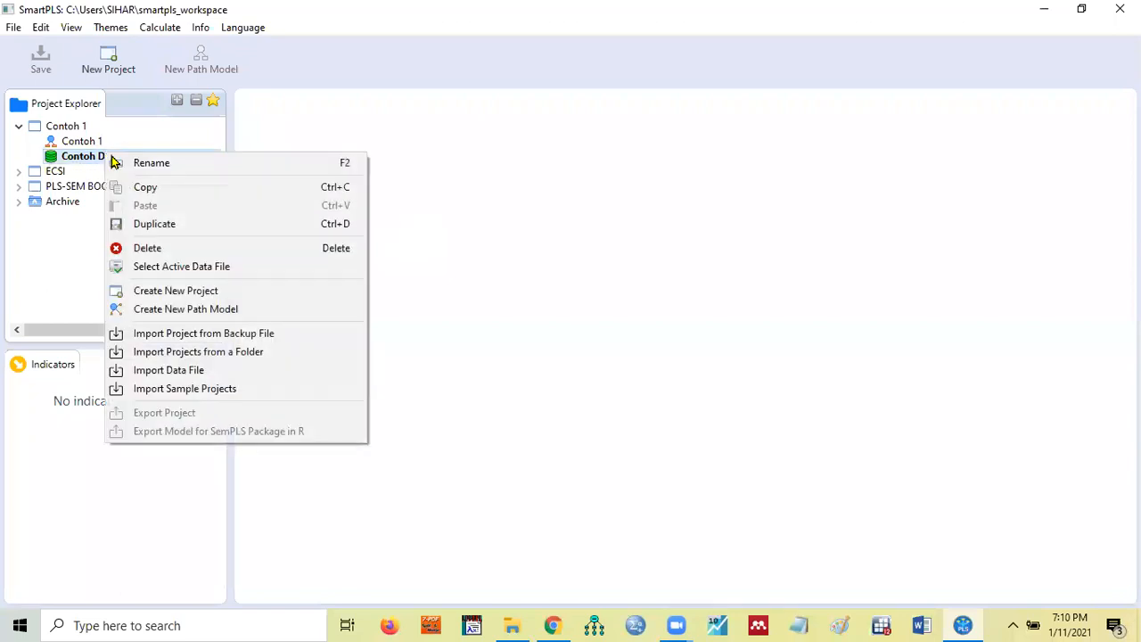
pyautogui.click(150, 254)
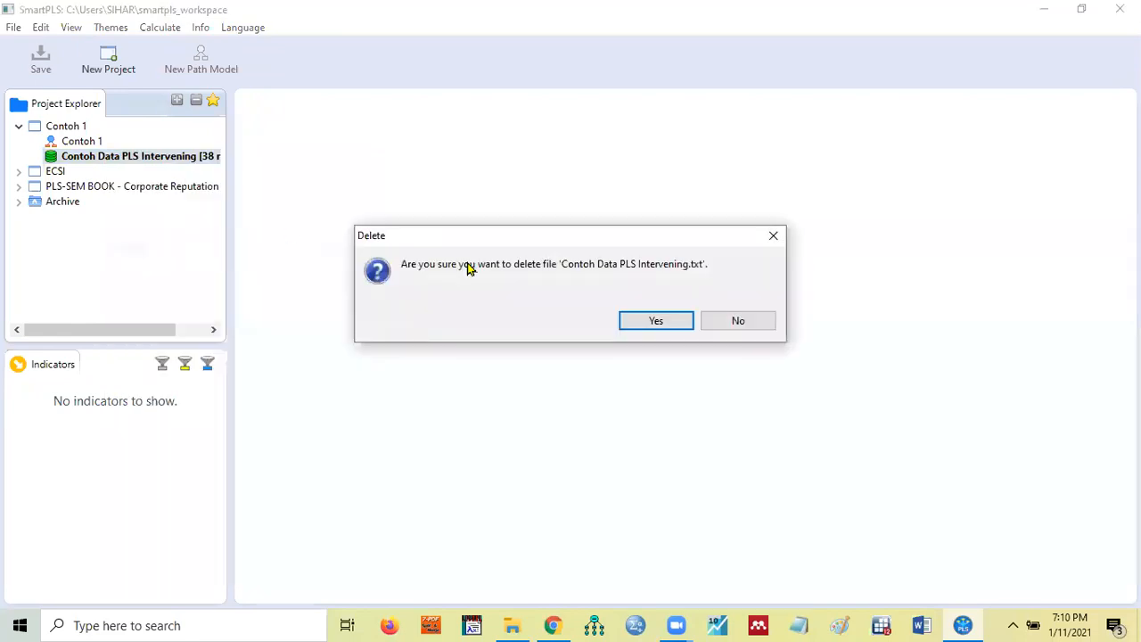
pyautogui.click(656, 323)
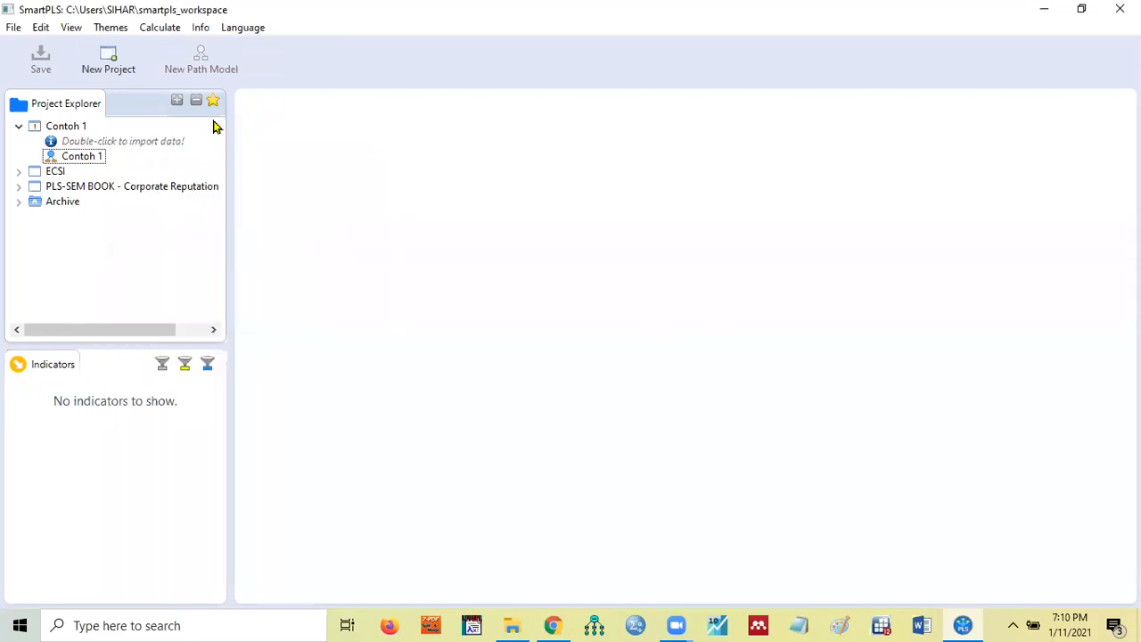
pyautogui.click(82, 157)
pyautogui.rightClick(83, 157)
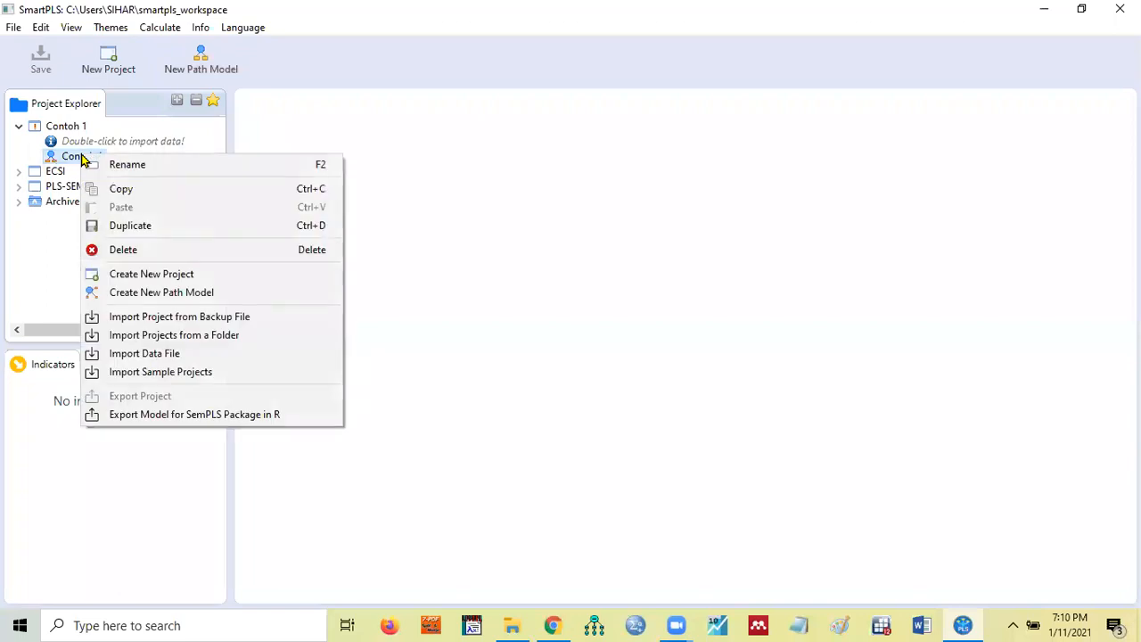
pyautogui.click(129, 253)
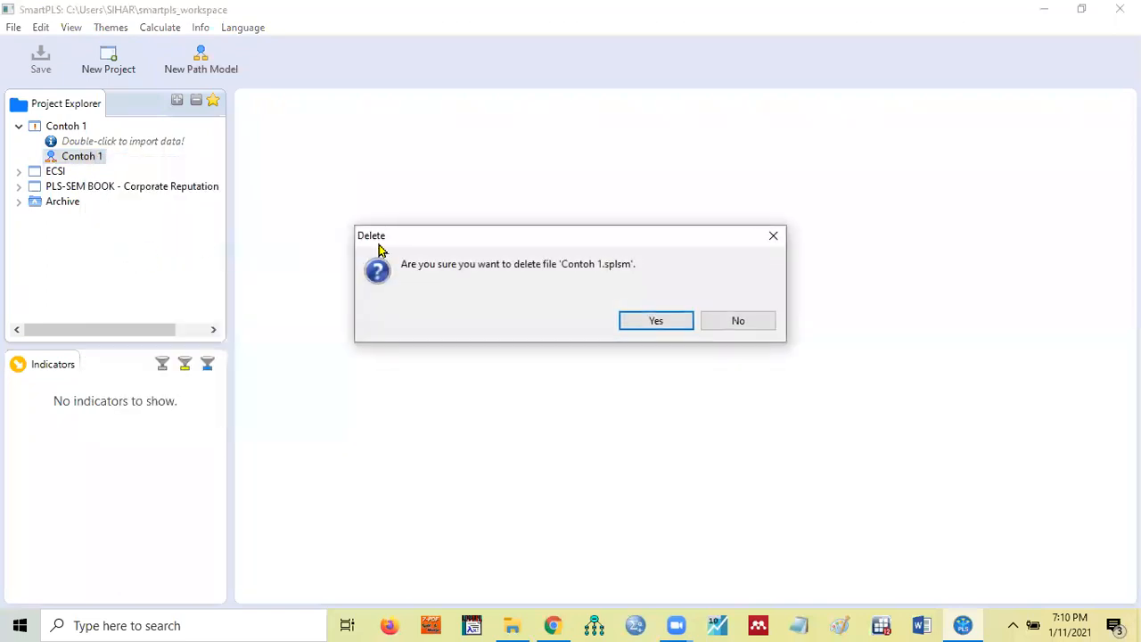
pyautogui.click(651, 329)
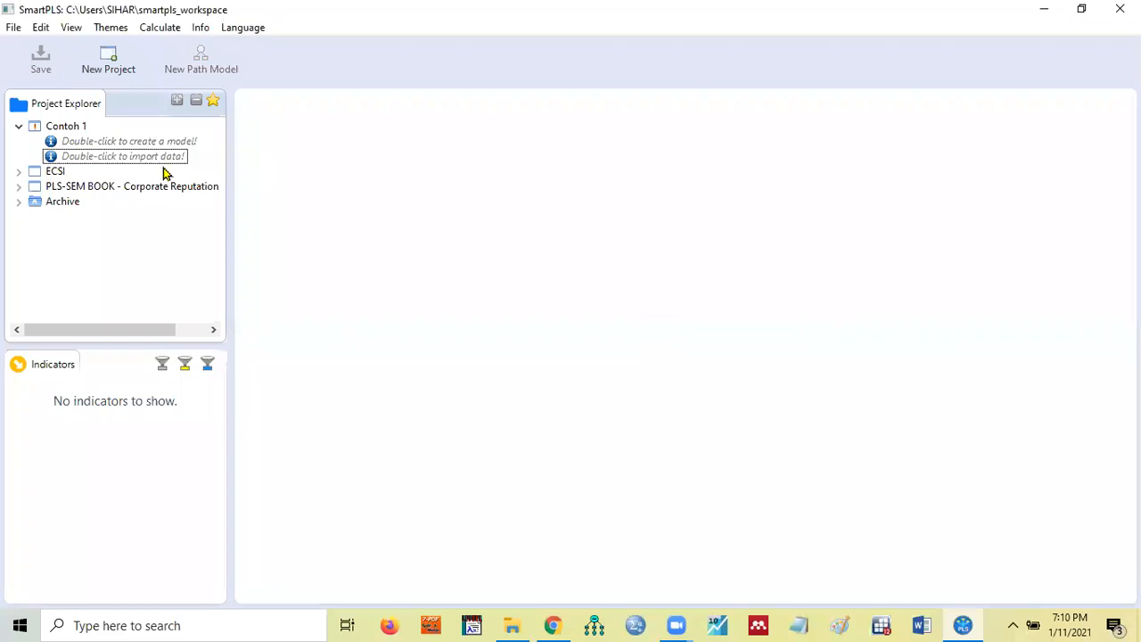
# Delete the emptied Contoh 1 project permanently instead of archiving it.
pyautogui.rightClick(60, 133)
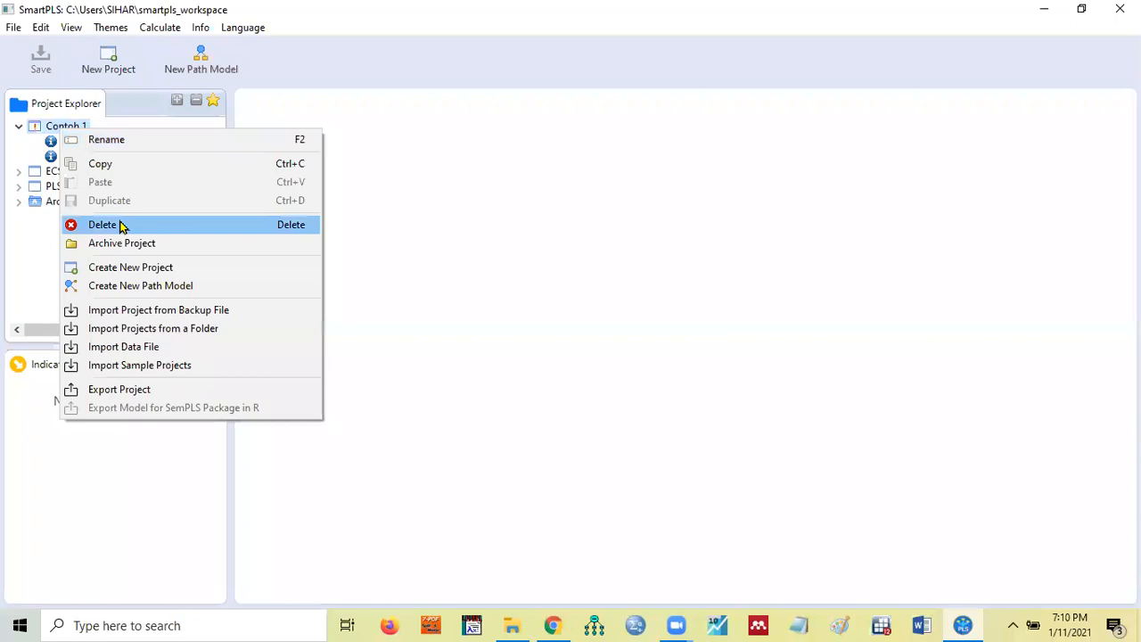
pyautogui.click(122, 226)
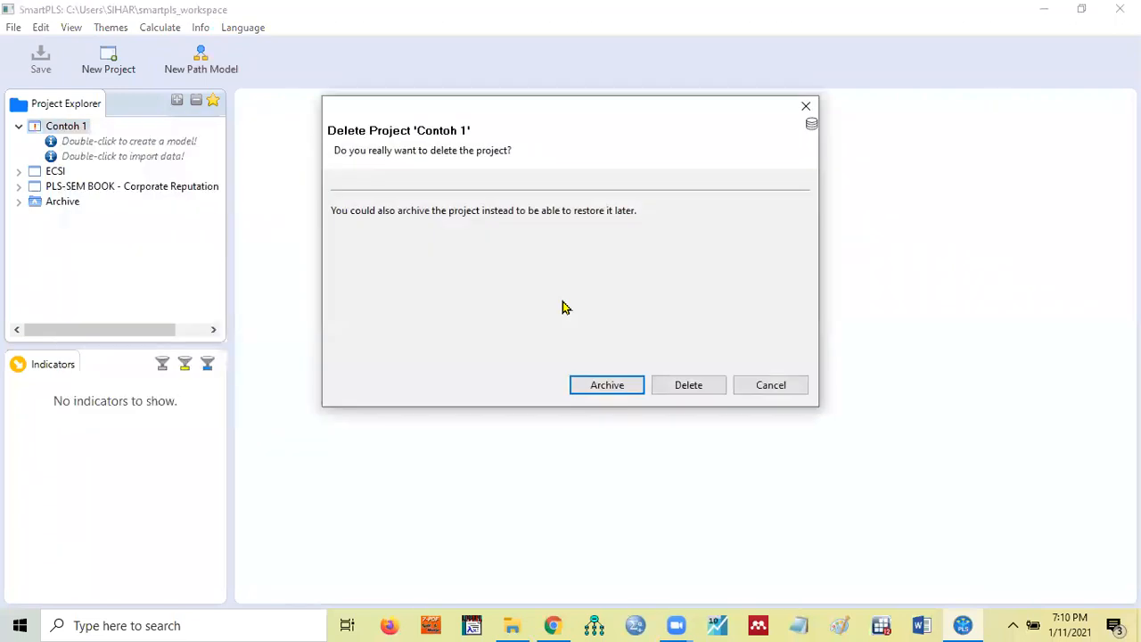
pyautogui.click(680, 388)
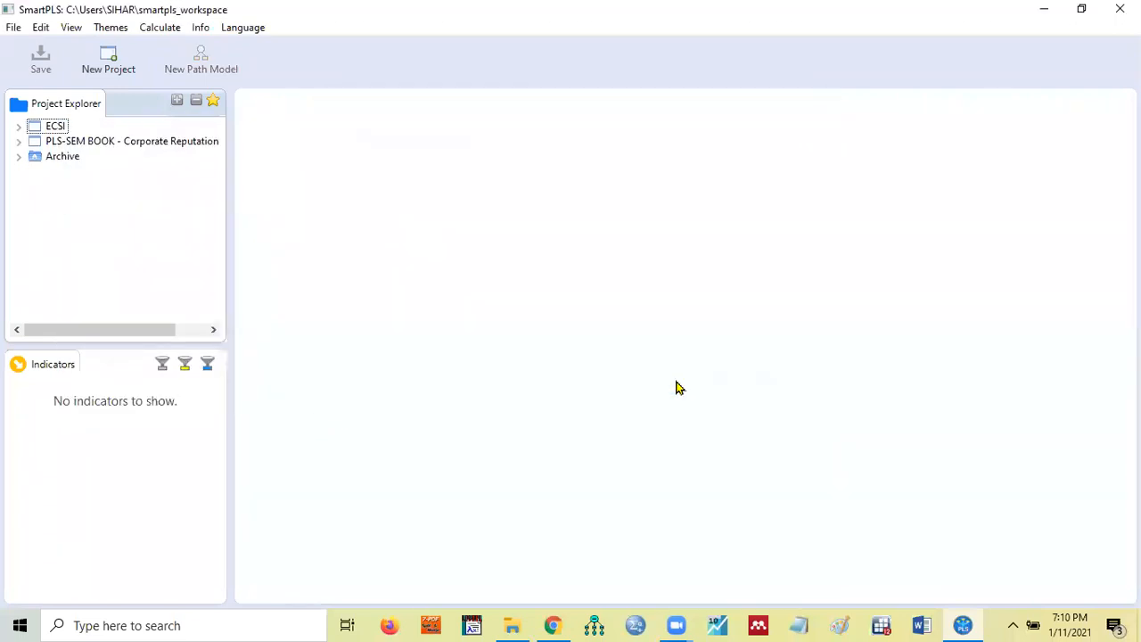
# Create a new project named Project Intervening.
pyautogui.click(110, 62)
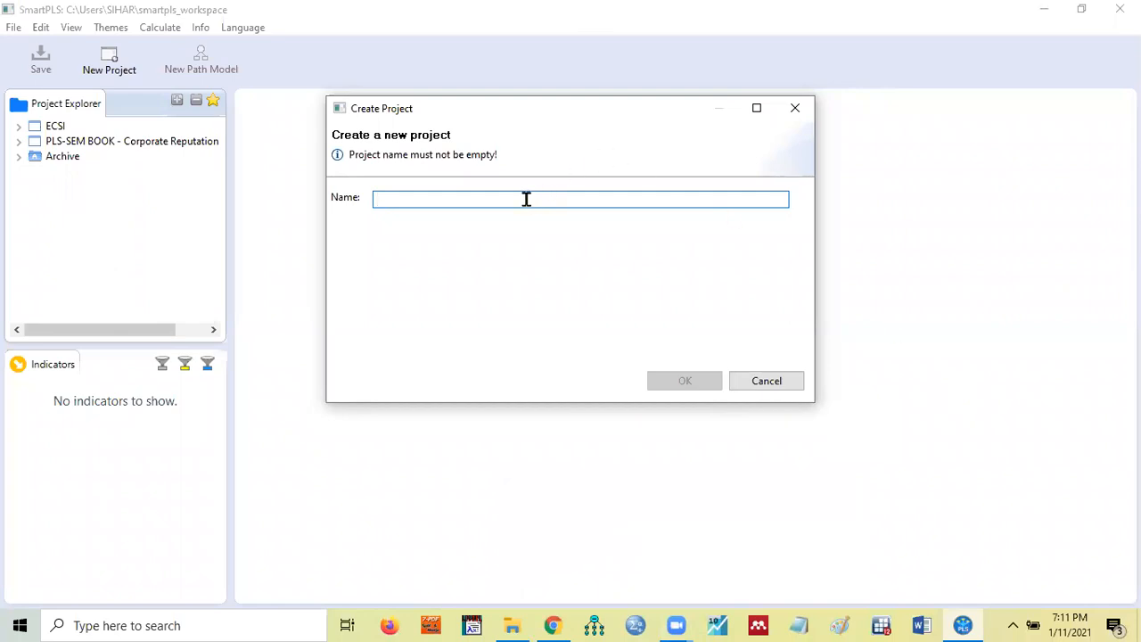
pyautogui.write('P')
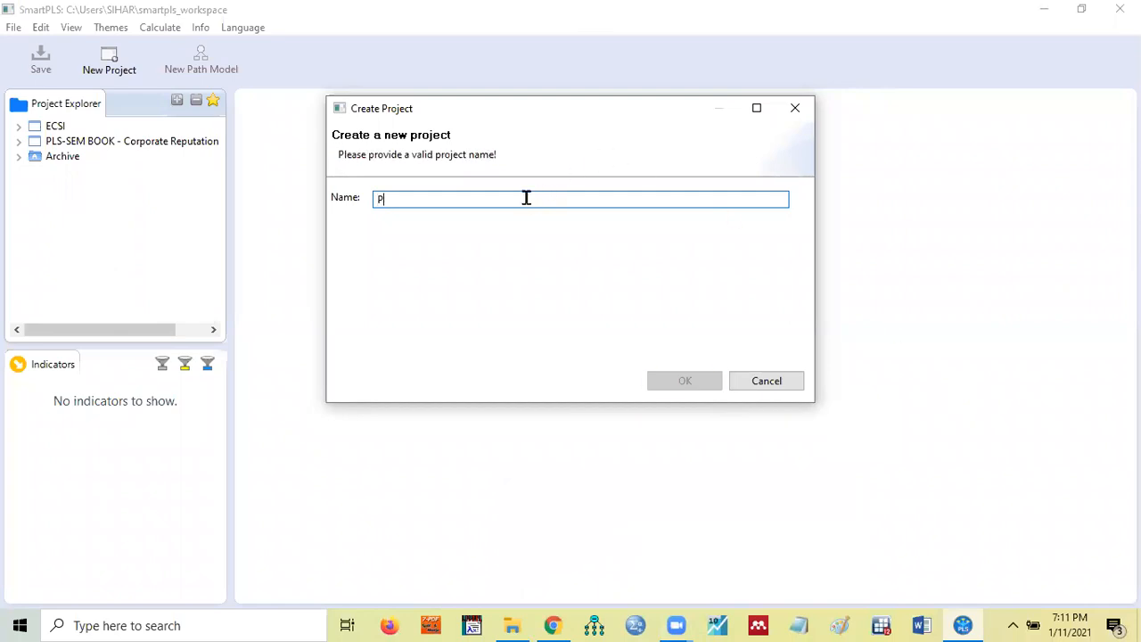
pyautogui.write('roject ')
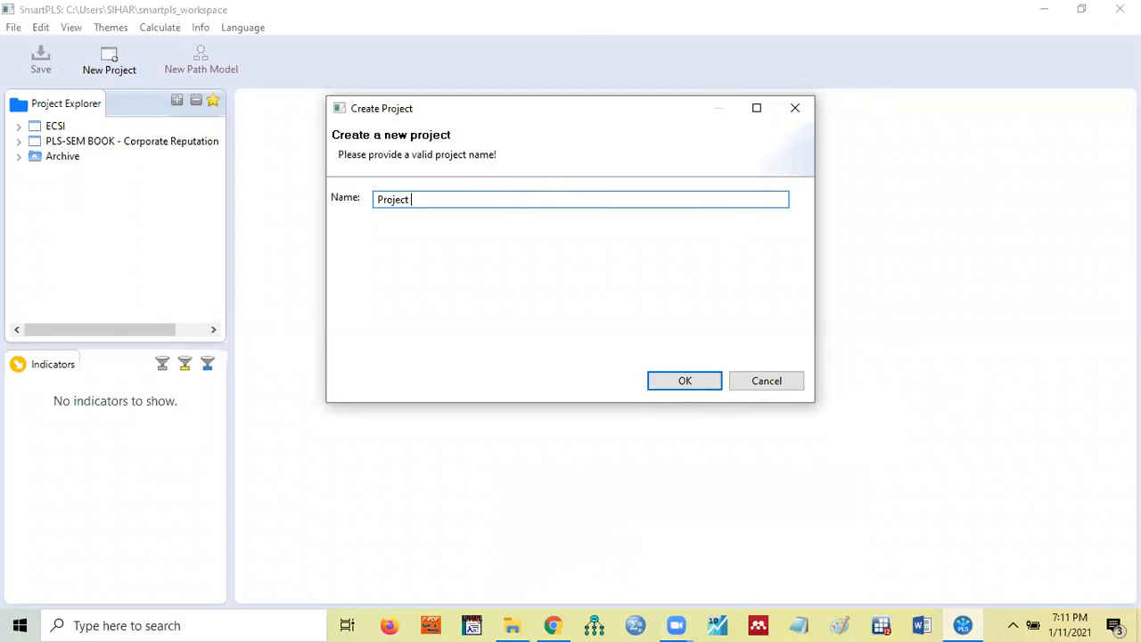
pyautogui.write('Inter')
pyautogui.press('BackSpace')
pyautogui.write('ervening')
pyautogui.click(667, 383)
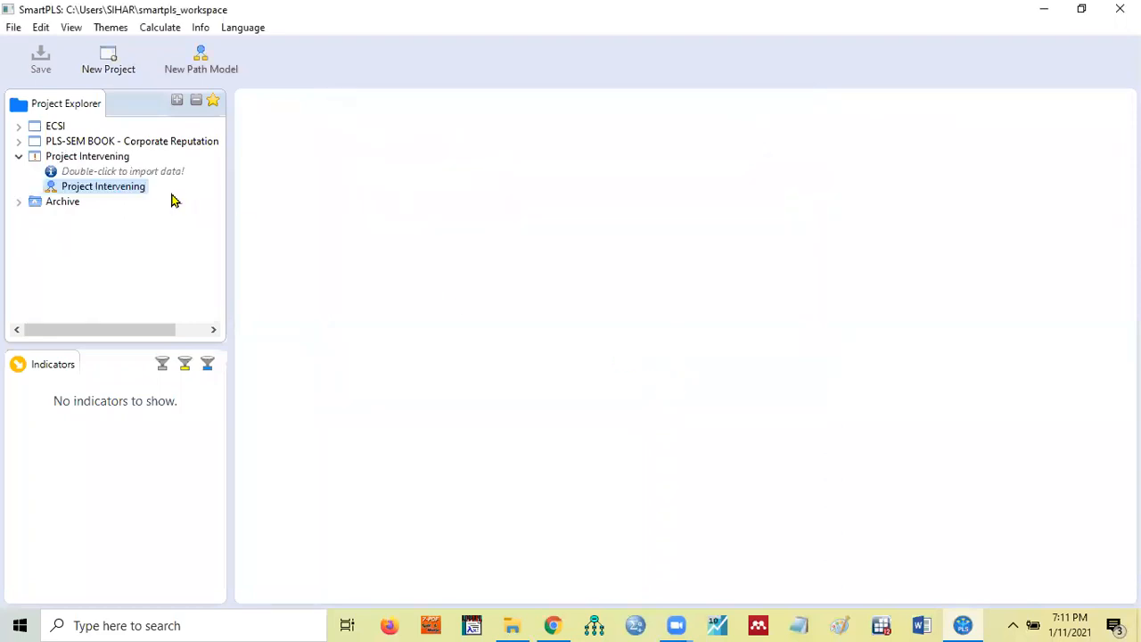
# Start a data file import for Project Intervening and browse to the Workshop Smart PLS 11012021 folder on drive data (E:).
pyautogui.rightClick(107, 176)
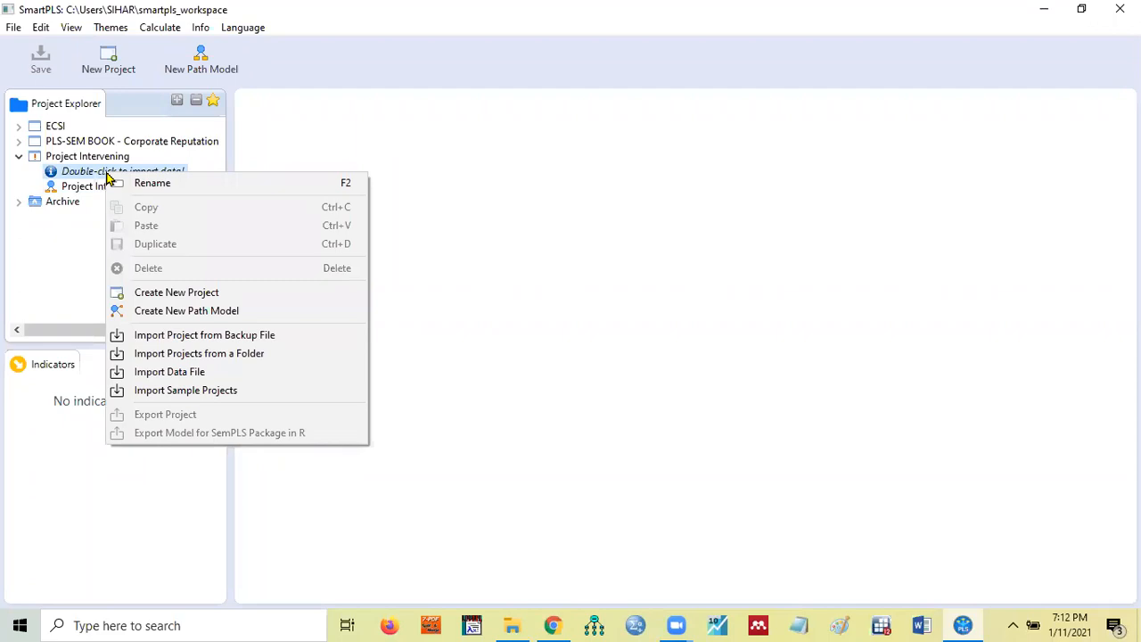
pyautogui.click(155, 380)
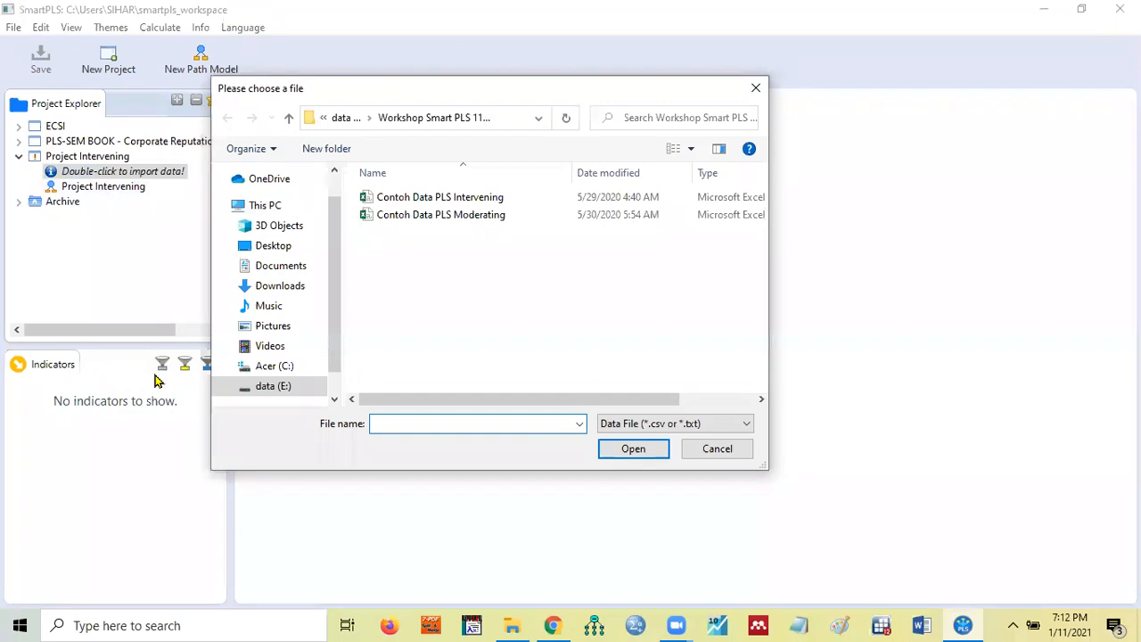
pyautogui.click(268, 393)
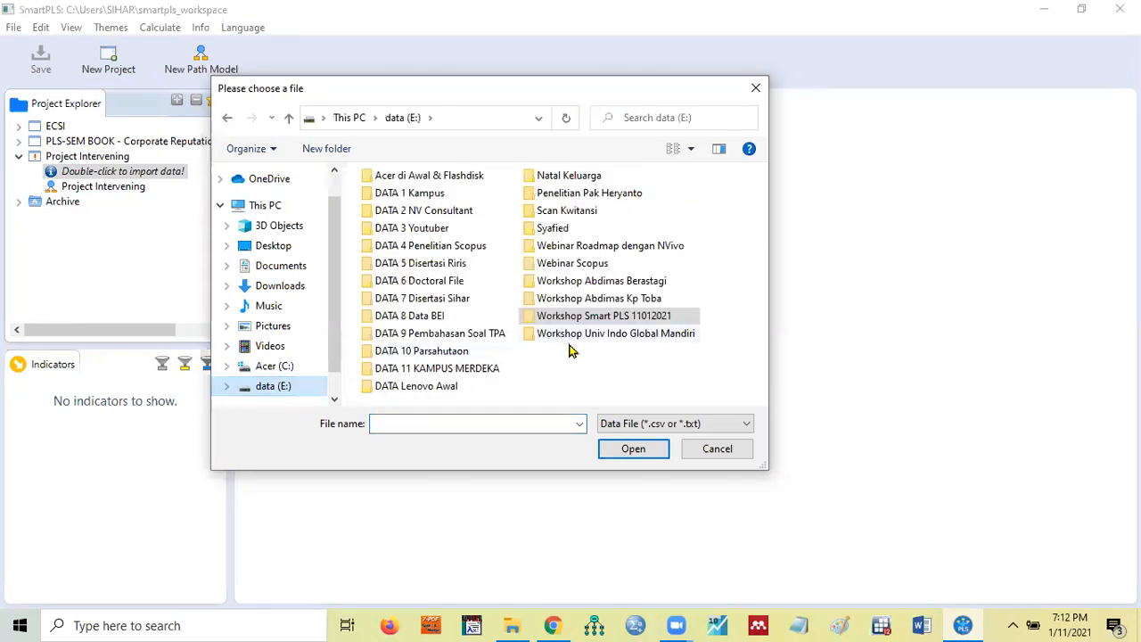
pyautogui.doubleClick(648, 322)
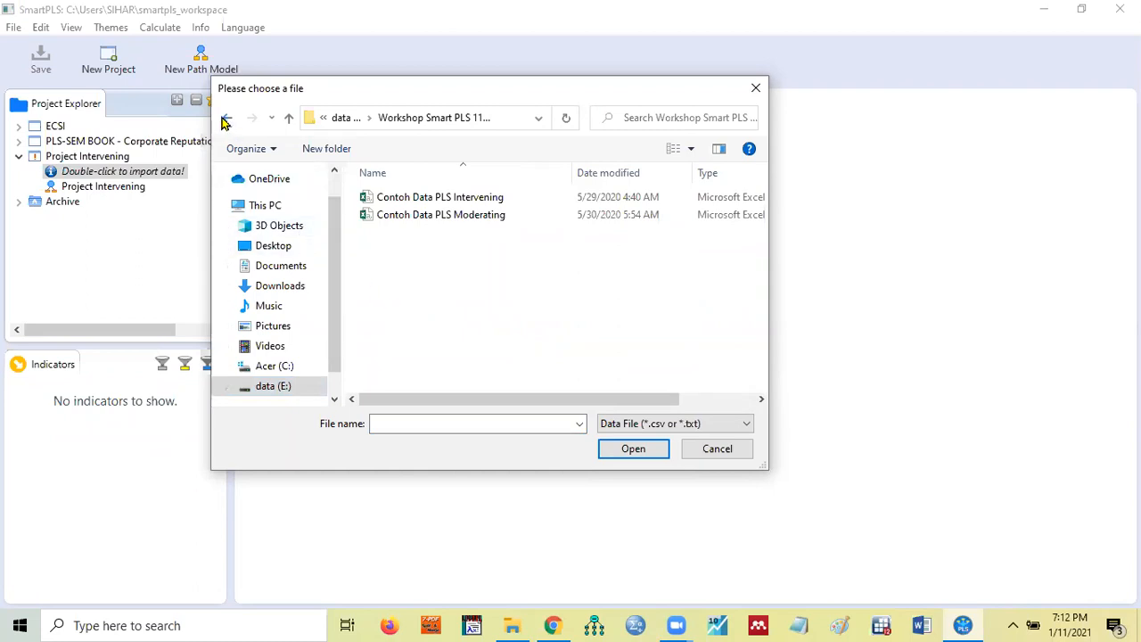
pyautogui.click(224, 122)
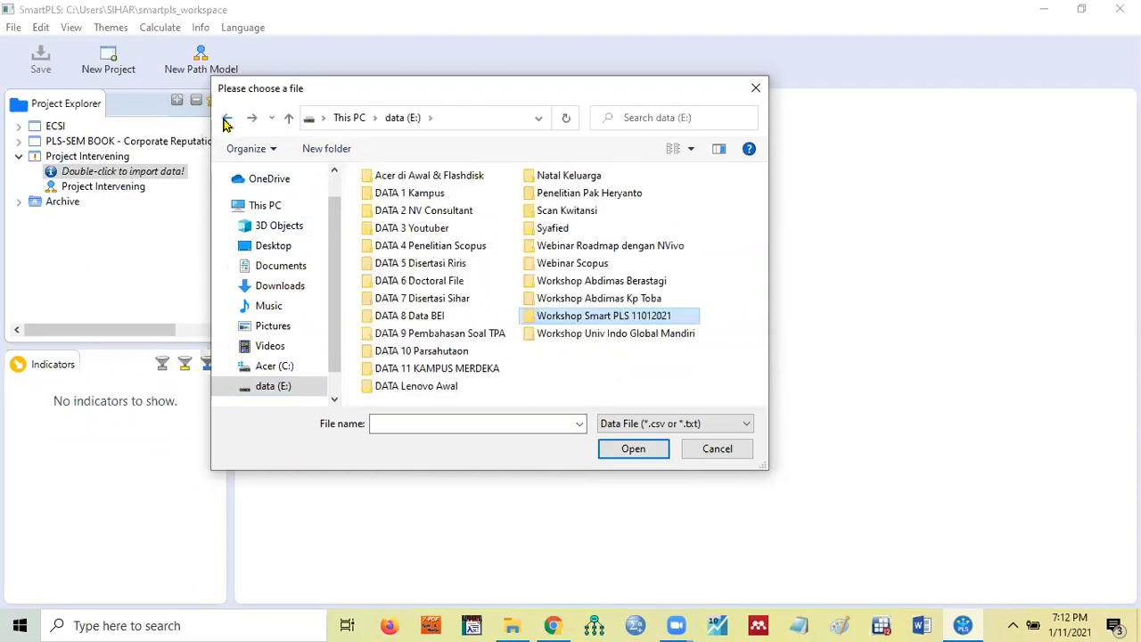
pyautogui.doubleClick(568, 323)
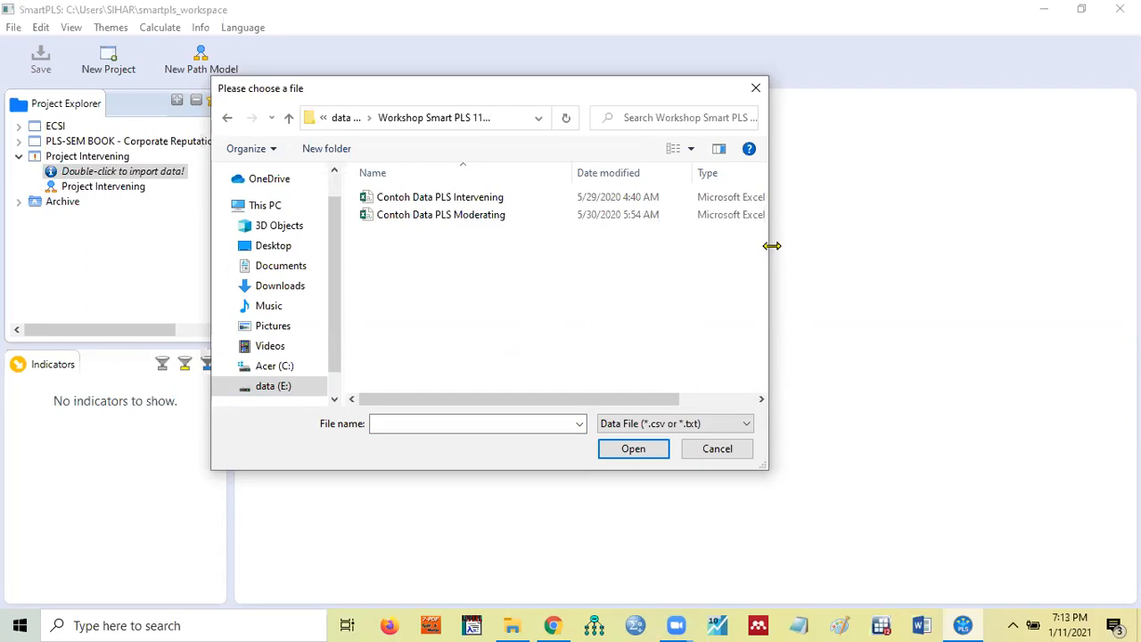
# Widen the file chooser and its Type column, and import the Contoh Data PLS Intervening CSV file under its suggested name.
pyautogui.moveTo(772, 246); pyautogui.dragTo(874, 250)
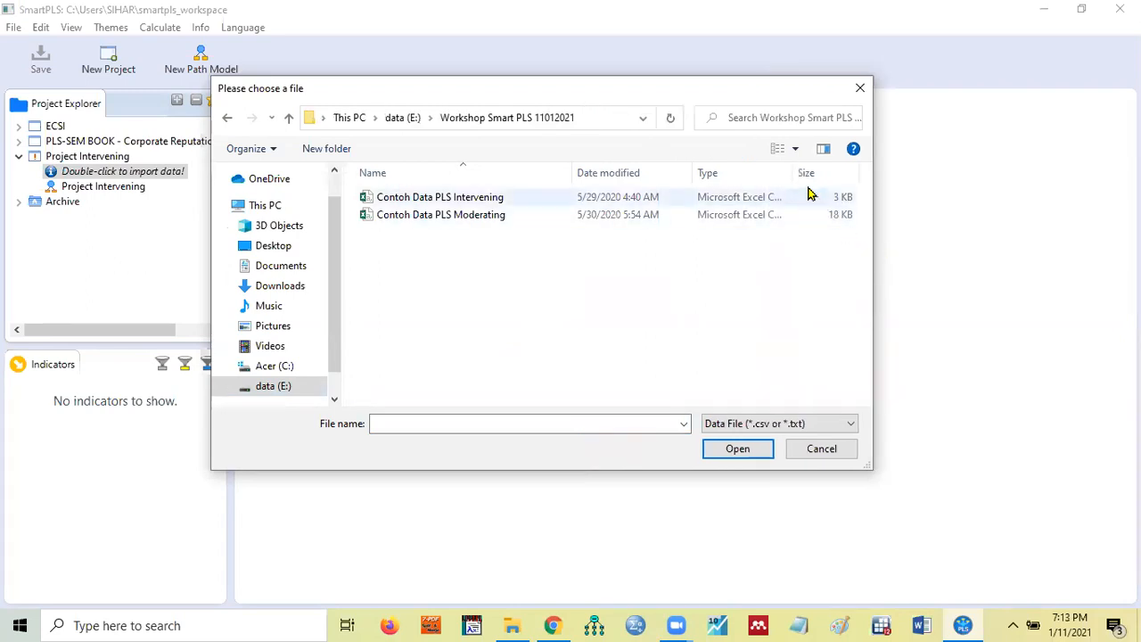
pyautogui.moveTo(793, 175); pyautogui.dragTo(855, 182)
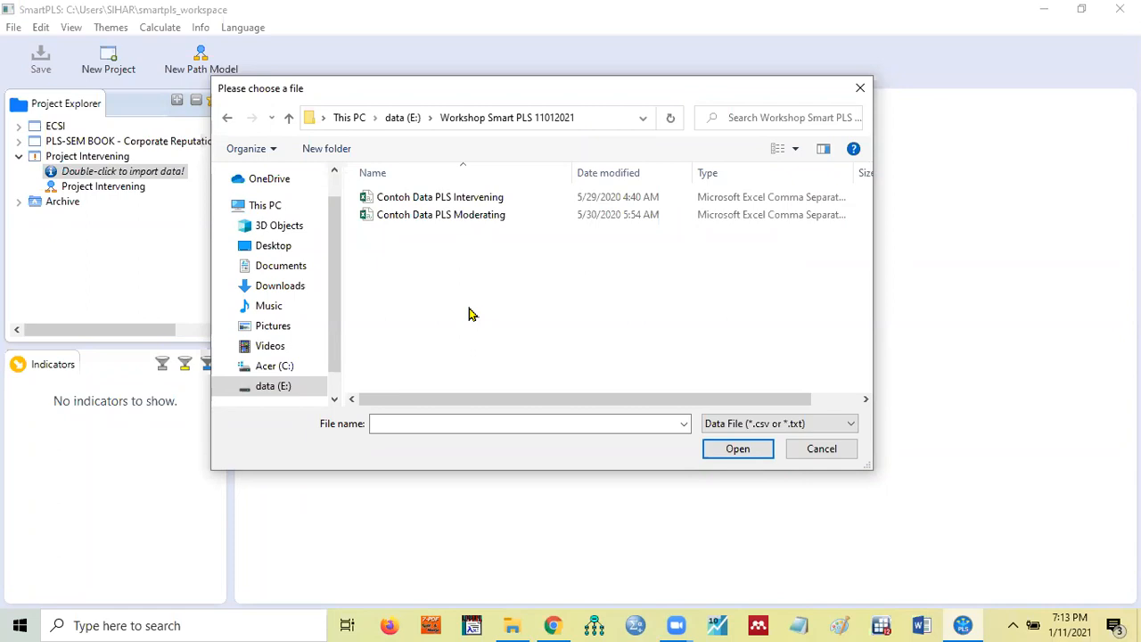
pyautogui.click(478, 205)
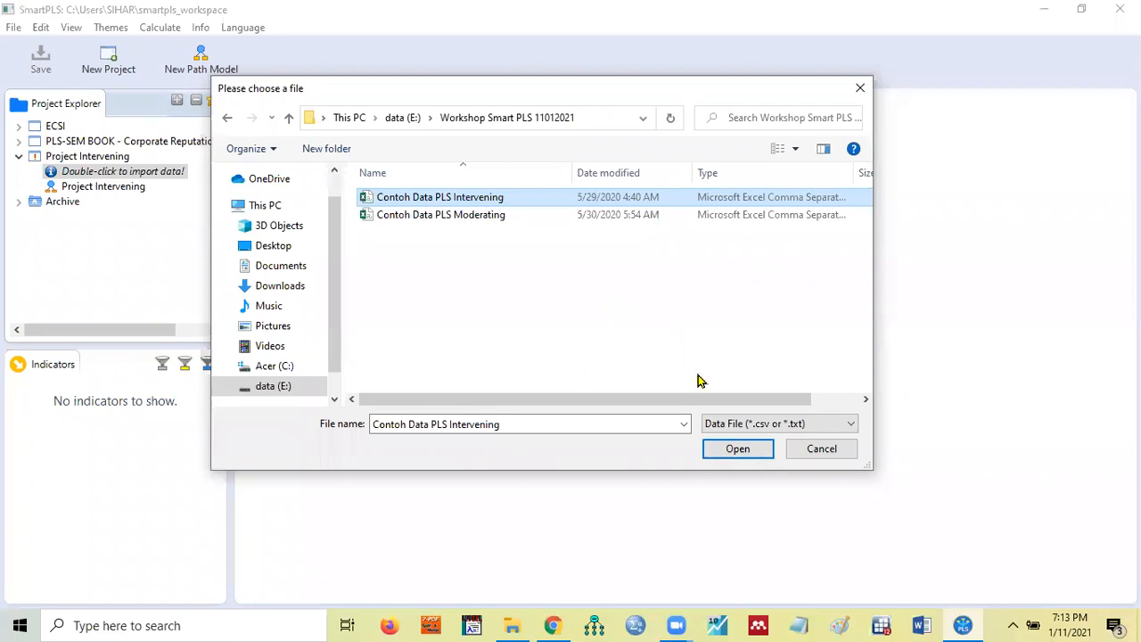
pyautogui.click(726, 451)
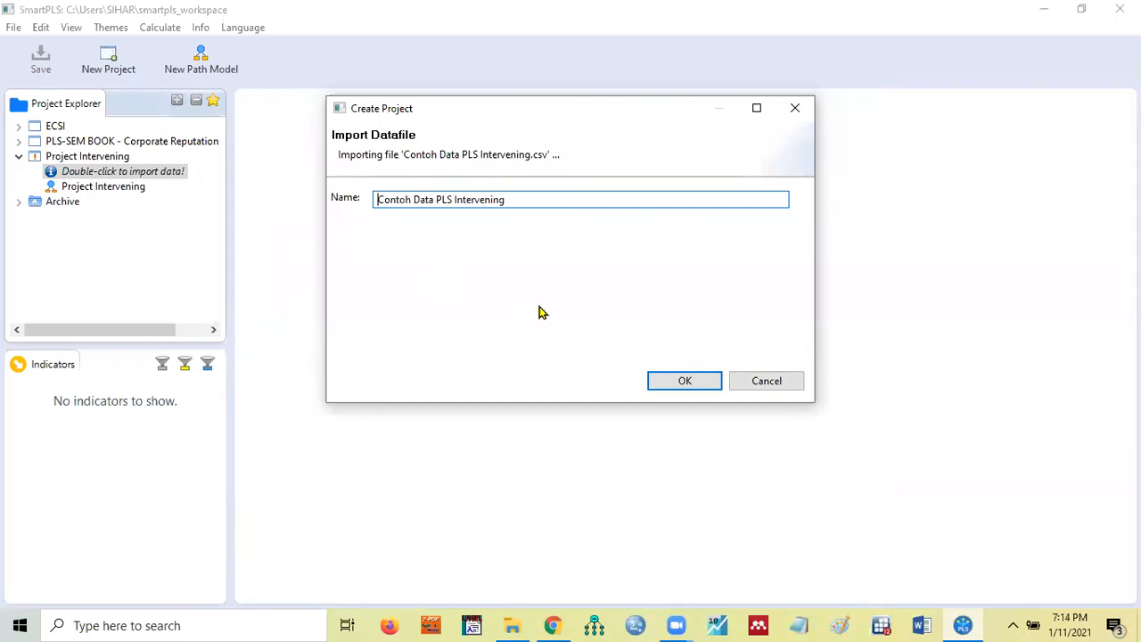
pyautogui.click(679, 383)
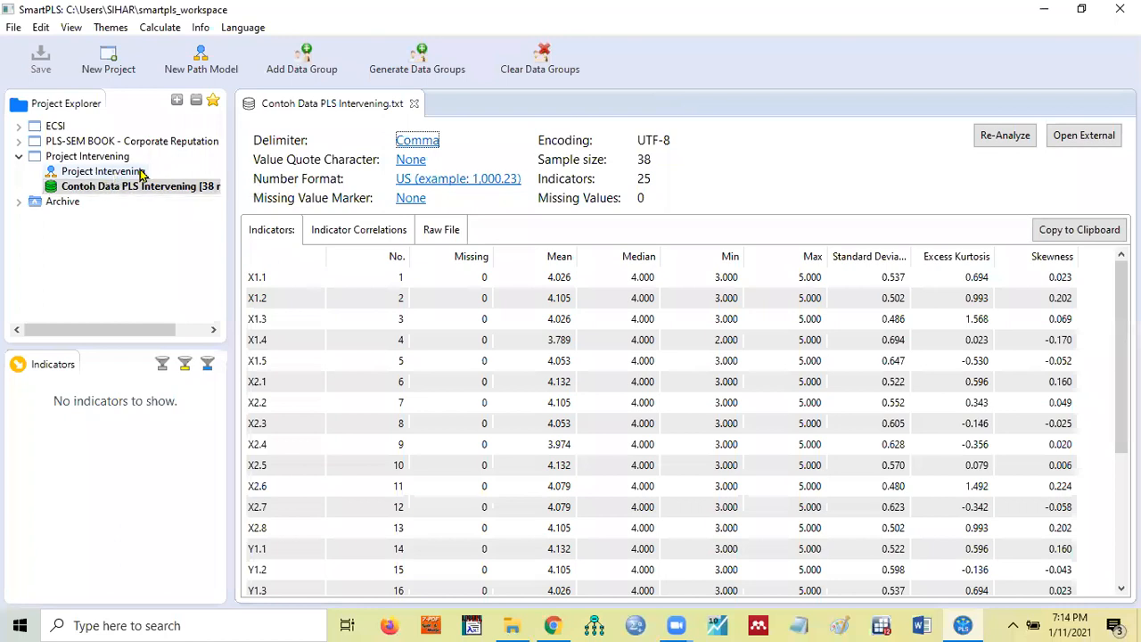
# Open the Project Intervening path model for editing and select indicator X1.1.
pyautogui.doubleClick(89, 173)
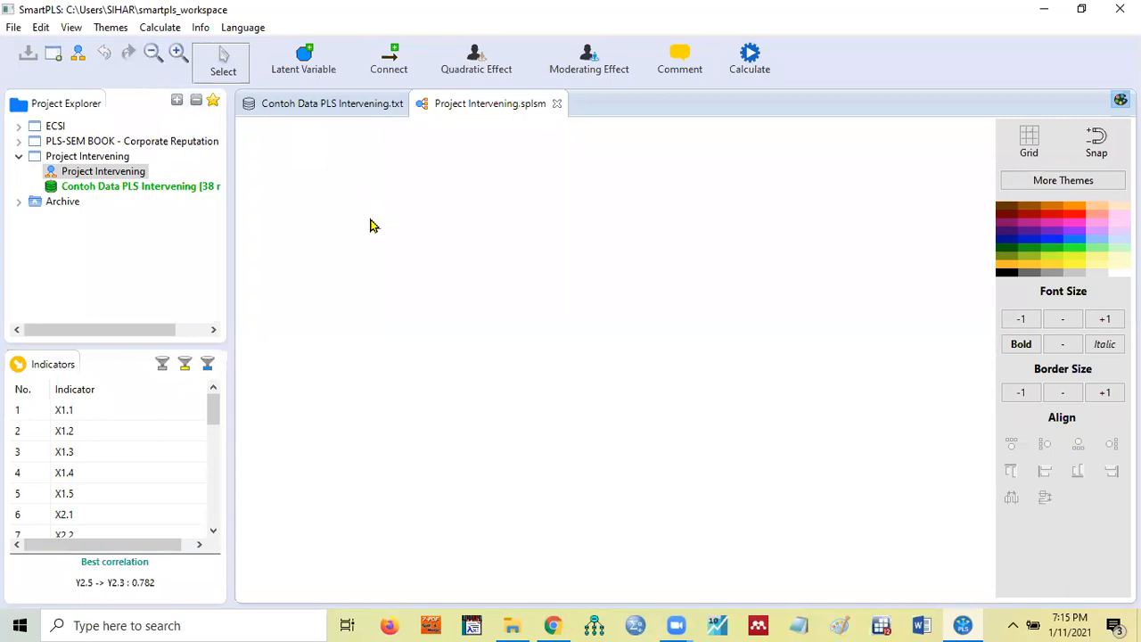
pyautogui.click(89, 416)
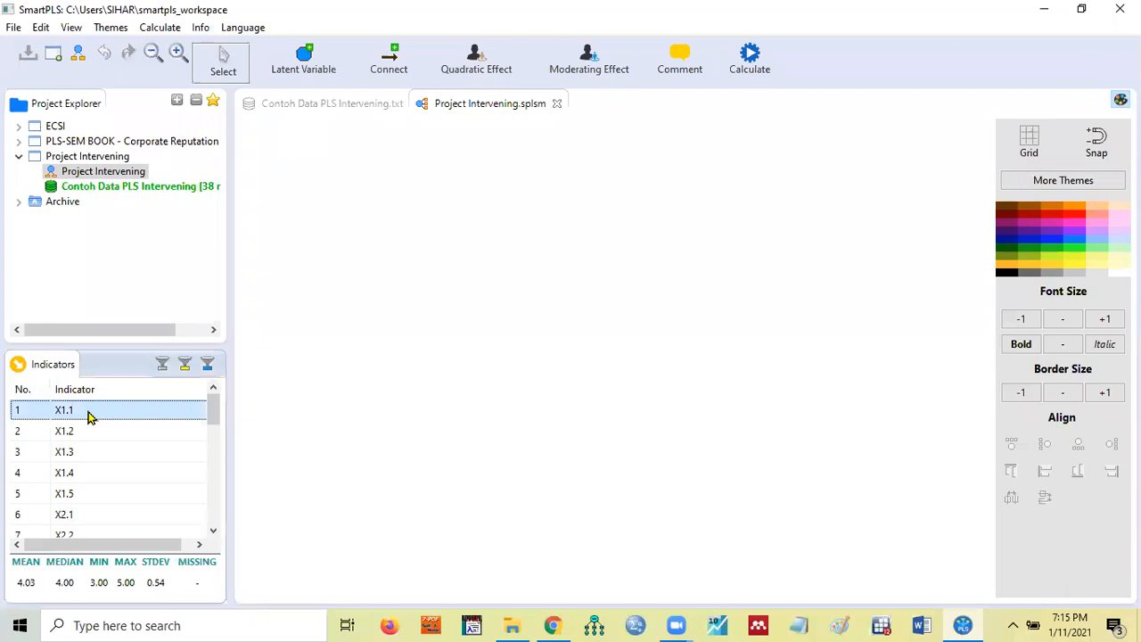
pyautogui.hotkey('shift', 'Down')
pyautogui.hotkey('shift', 'Down')
pyautogui.hotkey('shift', 'Down')
pyautogui.hotkey('shift', 'Down')
pyautogui.hotkey('shift', 'Down')
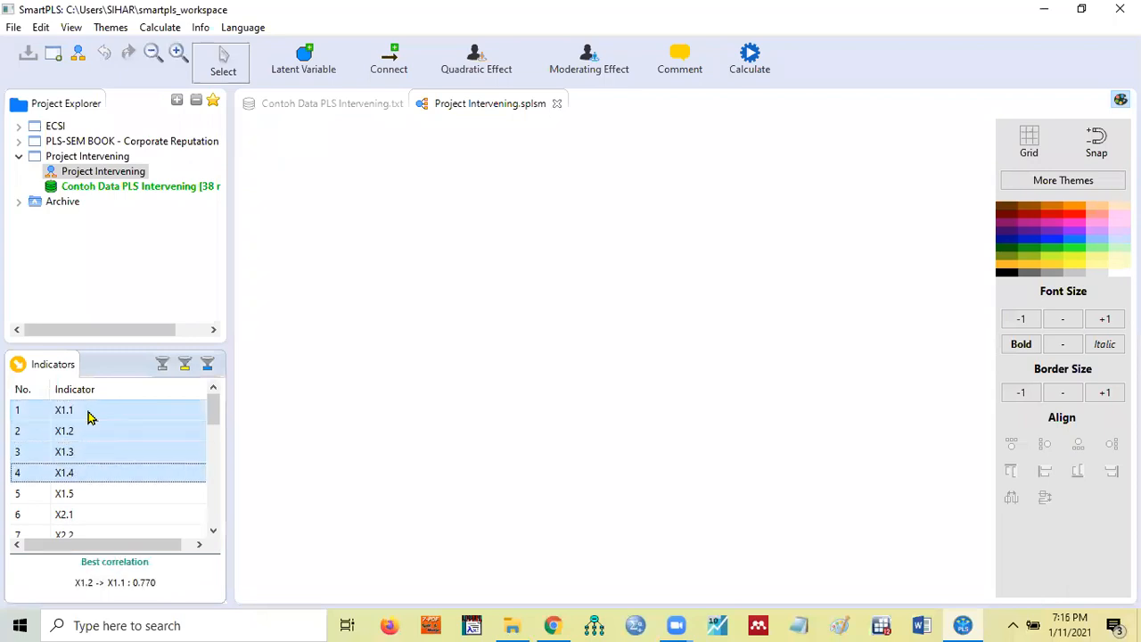
pyautogui.hotkey('shift', 'Down')
pyautogui.hotkey('shift', 'Up')
pyautogui.hotkey('shift', 'Up')
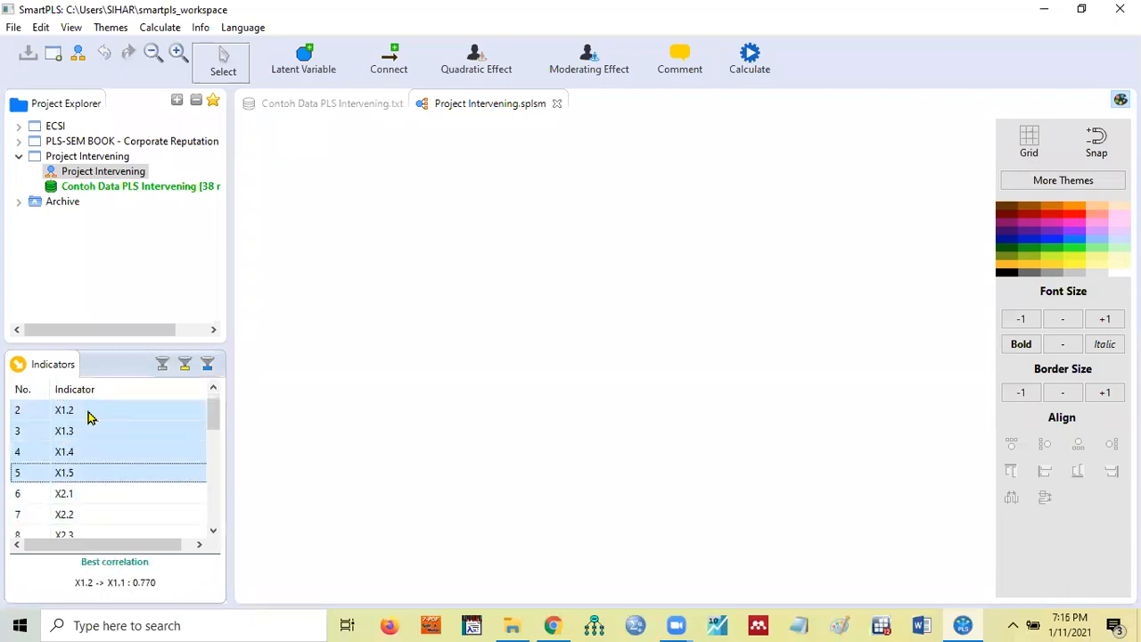
pyautogui.press('Up')
pyautogui.press('Up')
pyautogui.press('Up')
pyautogui.press('Up')
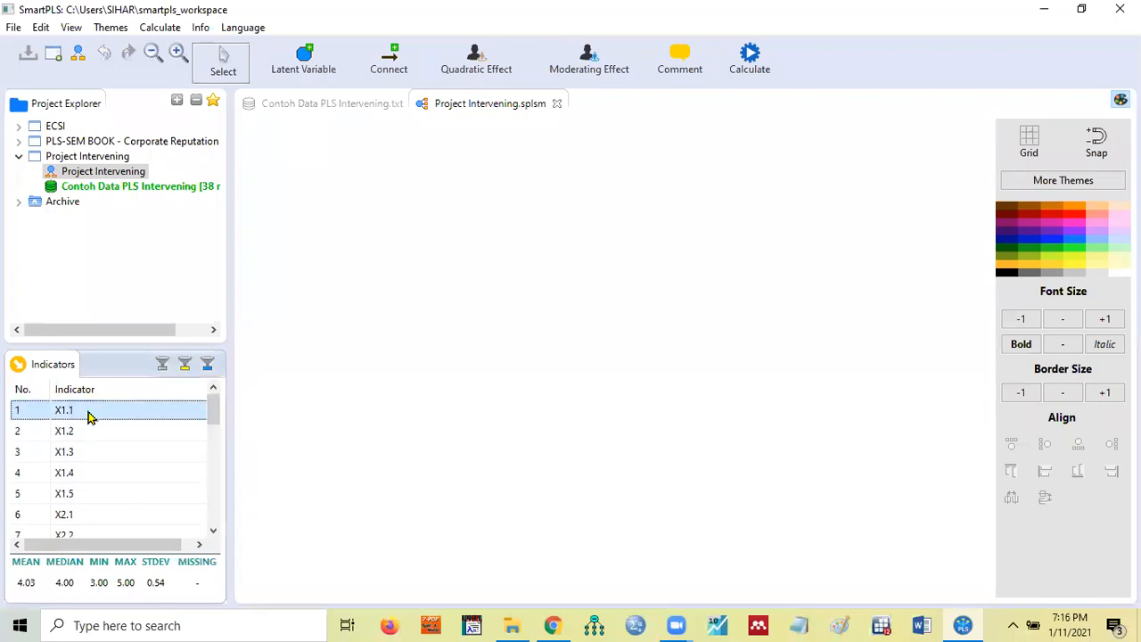
# Create a latent variable from indicators X1.1 to X1.5 near the upper edge of the model canvas.
pyautogui.hotkey('shift', 'Down')
pyautogui.hotkey('shift', 'Down')
pyautogui.hotkey('shift', 'Down')
pyautogui.hotkey('shift', 'Down')
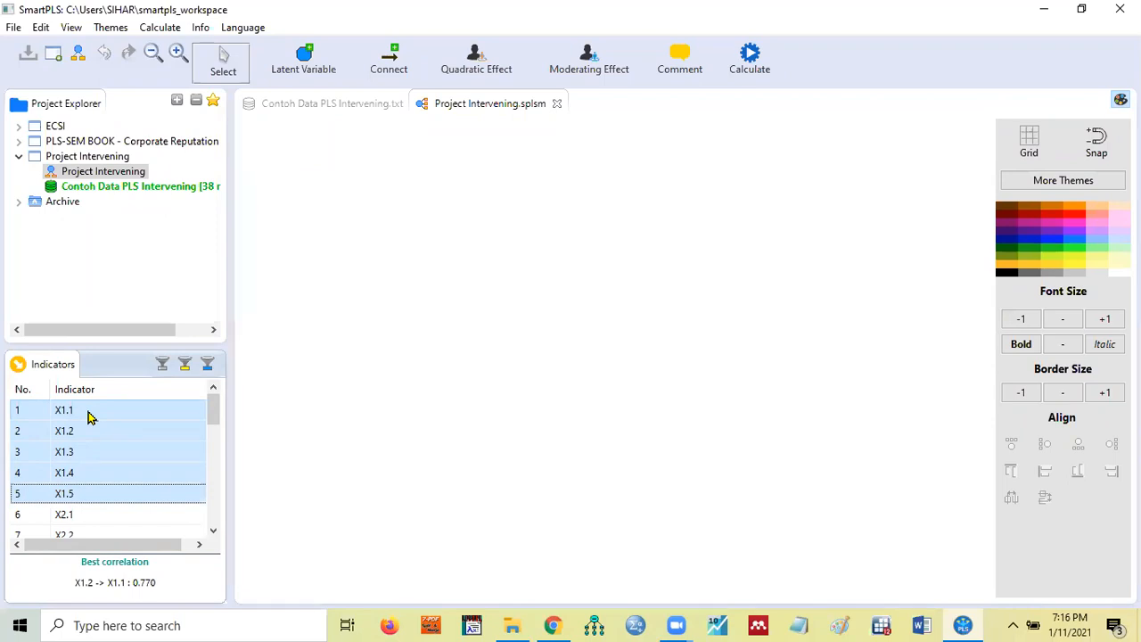
pyautogui.moveTo(87, 417); pyautogui.dragTo(442, 178)
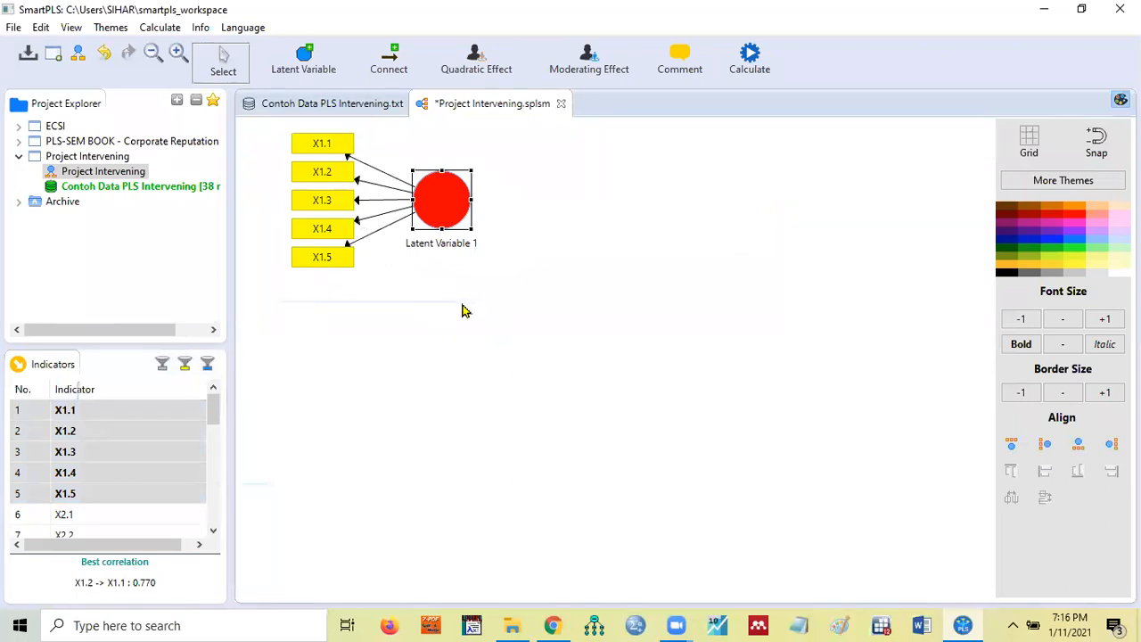
# Rename the latent variable measured by X1.1 to X1.5 as X1.
pyautogui.click(153, 56)
pyautogui.click(154, 56)
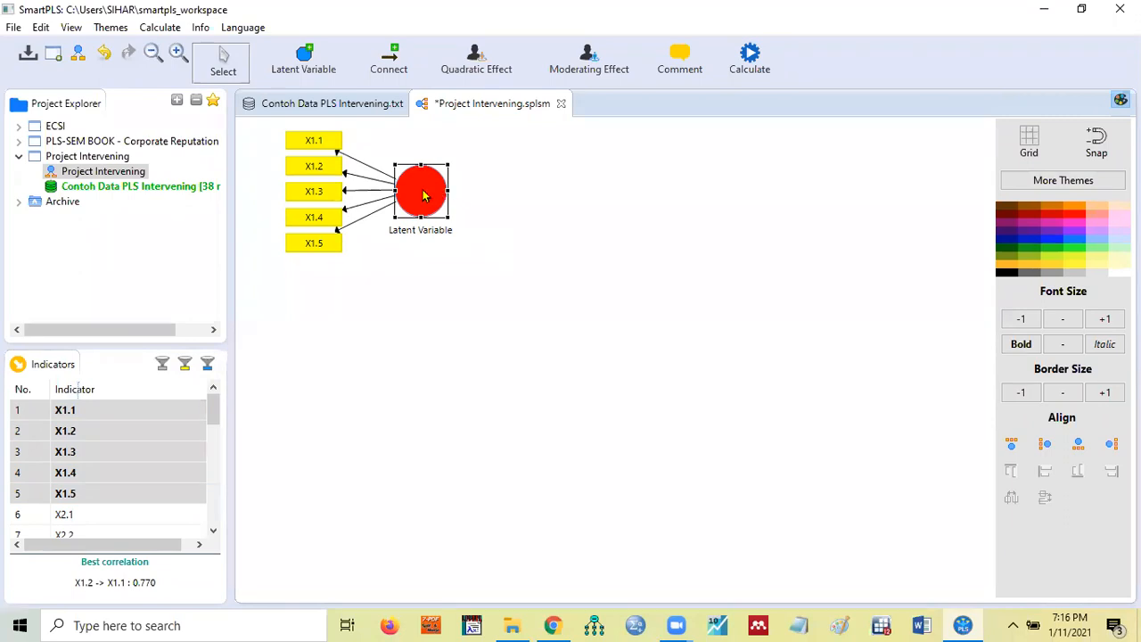
pyautogui.moveTo(417, 207)
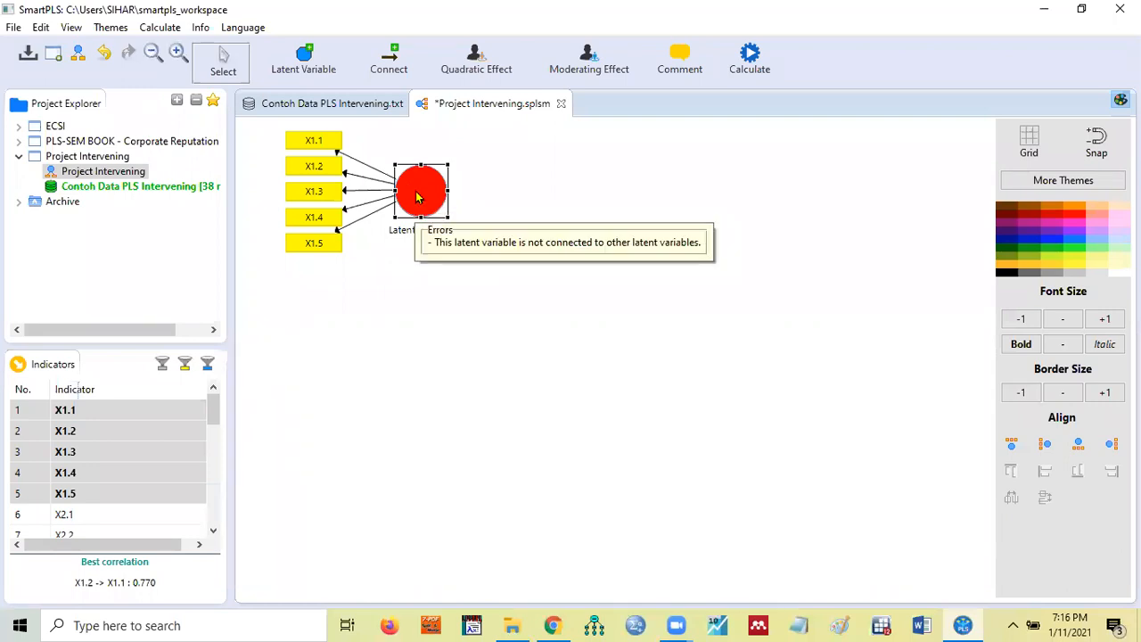
pyautogui.rightClick(477, 157)
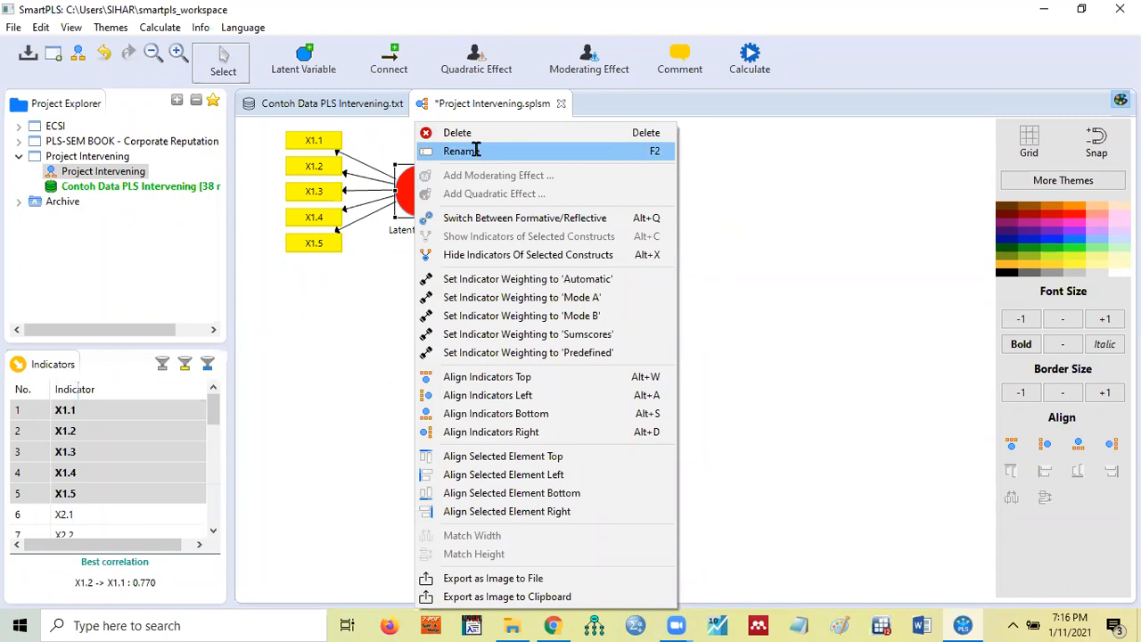
pyautogui.click(477, 151)
pyautogui.write('X1')
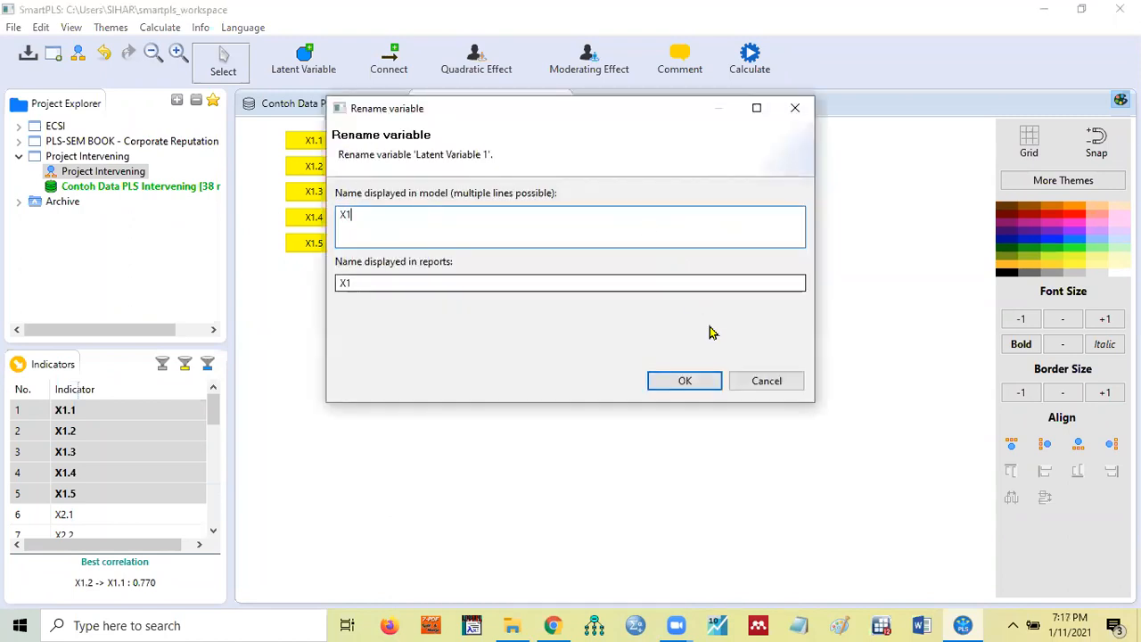
pyautogui.click(692, 388)
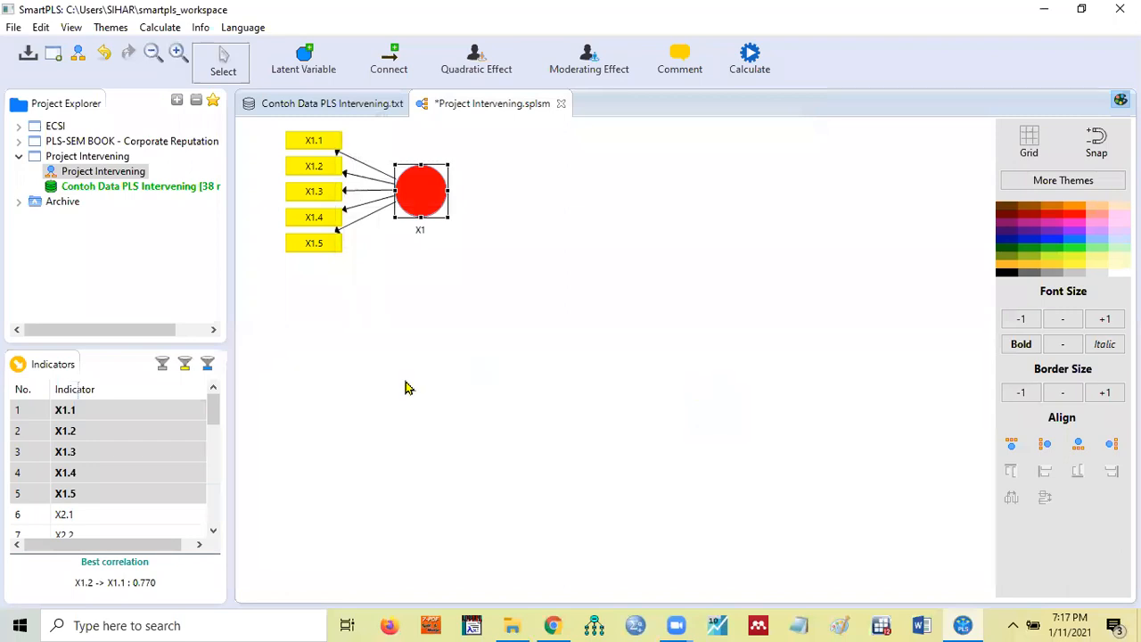
# Create a latent variable from indicators X2.1 to X2.8 below X1 and adjust its position slightly upward.
pyautogui.click(89, 515)
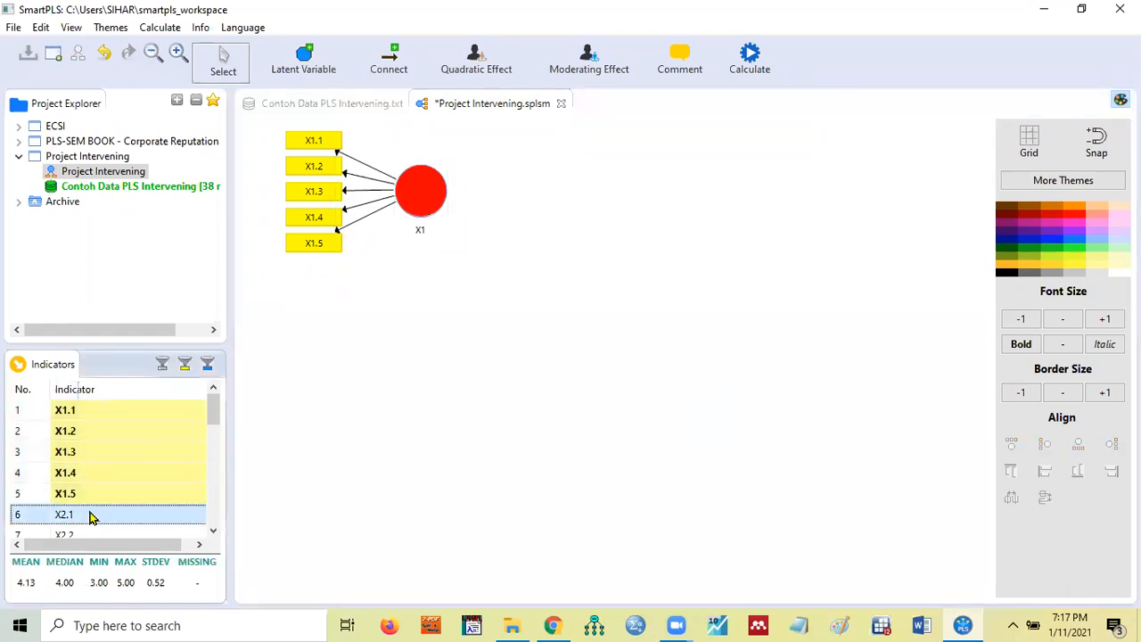
pyautogui.hotkey('shift', 'Down')
pyautogui.hotkey('shift', 'Down')
pyautogui.hotkey('shift', 'Down')
pyautogui.hotkey('shift', 'Down')
pyautogui.hotkey('shift', 'Down')
pyautogui.hotkey('shift', 'Down')
pyautogui.hotkey('shift', 'Down')
pyautogui.hotkey('shift', 'Down')
pyautogui.hotkey('shift', 'Up')
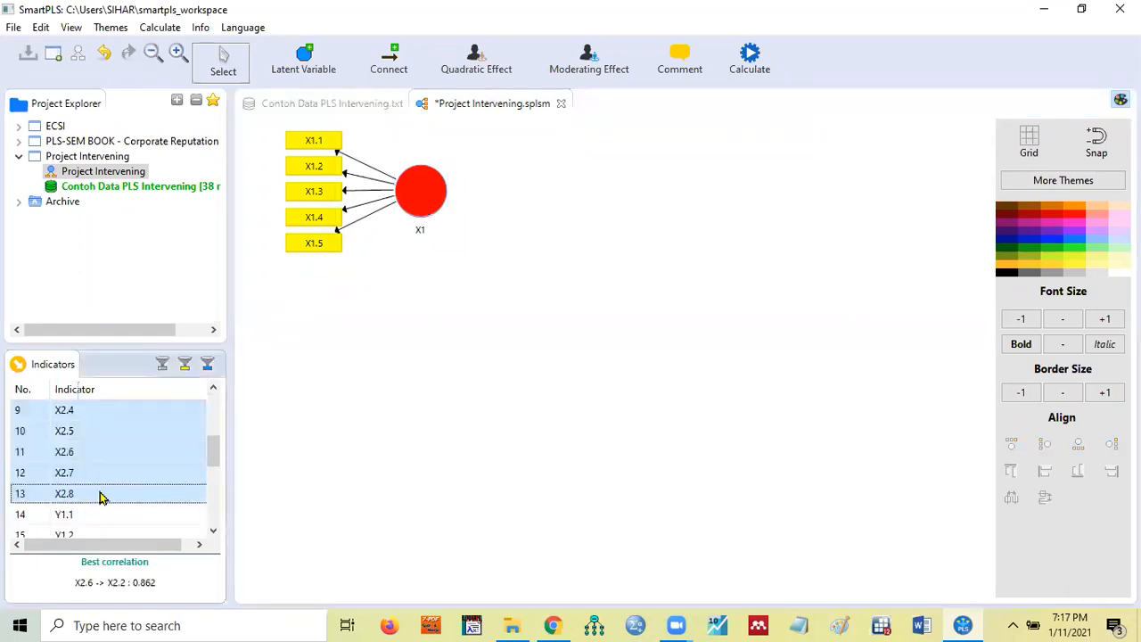
pyautogui.moveTo(100, 497); pyautogui.dragTo(416, 459)
pyautogui.click(415, 451)
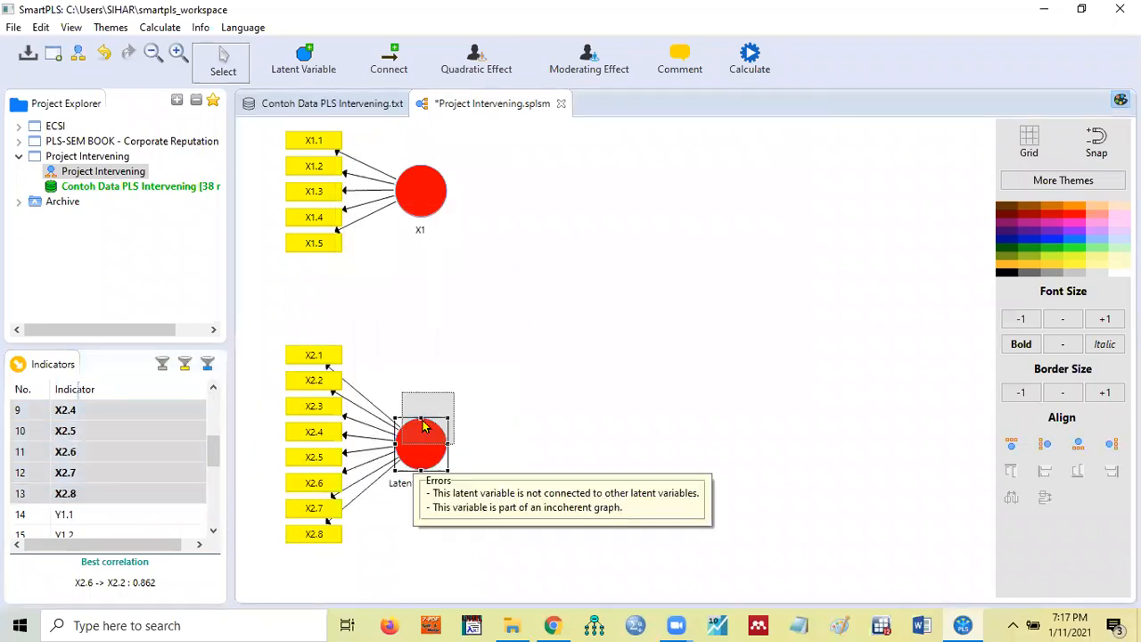
pyautogui.moveTo(419, 444); pyautogui.dragTo(417, 446)
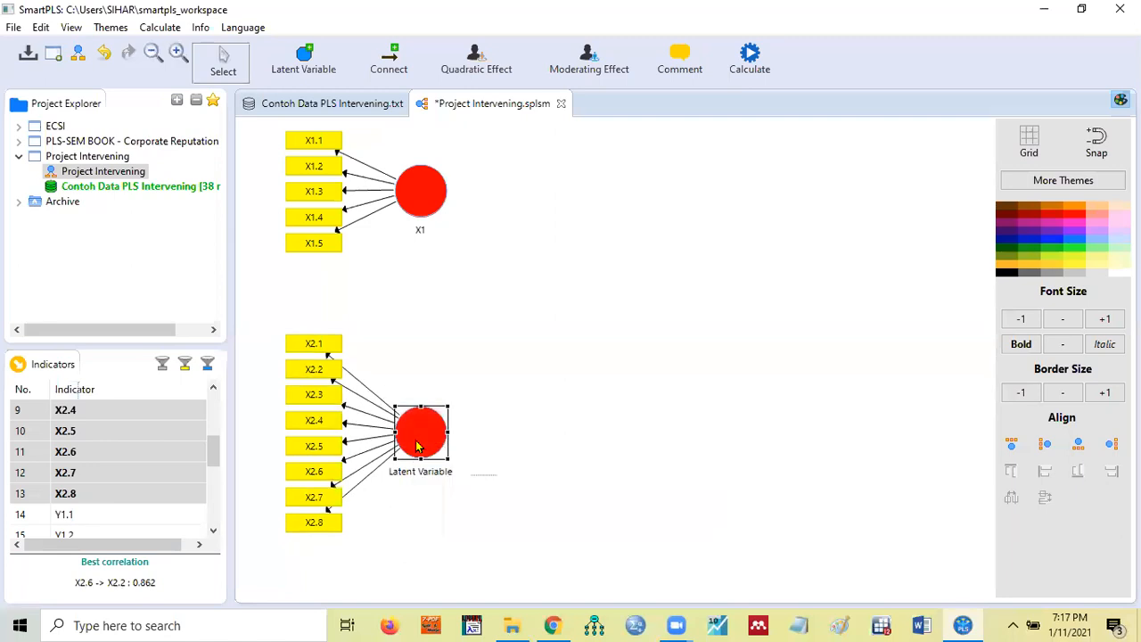
# Rename the latent variable measured by X2.1 to X2.8 as X2 and move it further down, away from X1.
pyautogui.rightClick(418, 446)
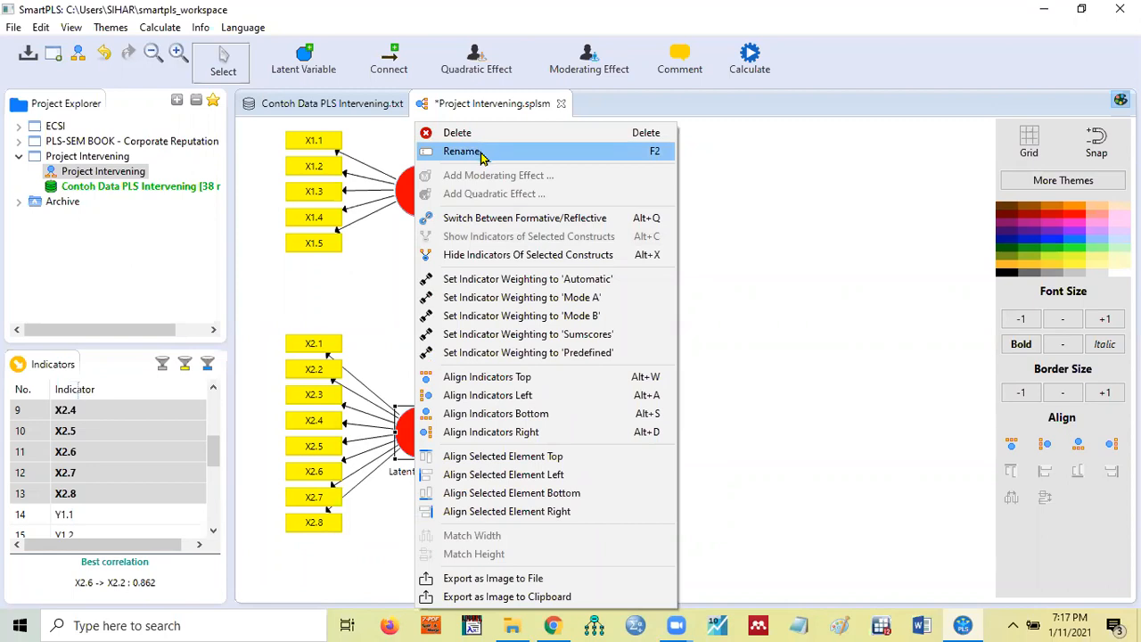
pyautogui.click(479, 150)
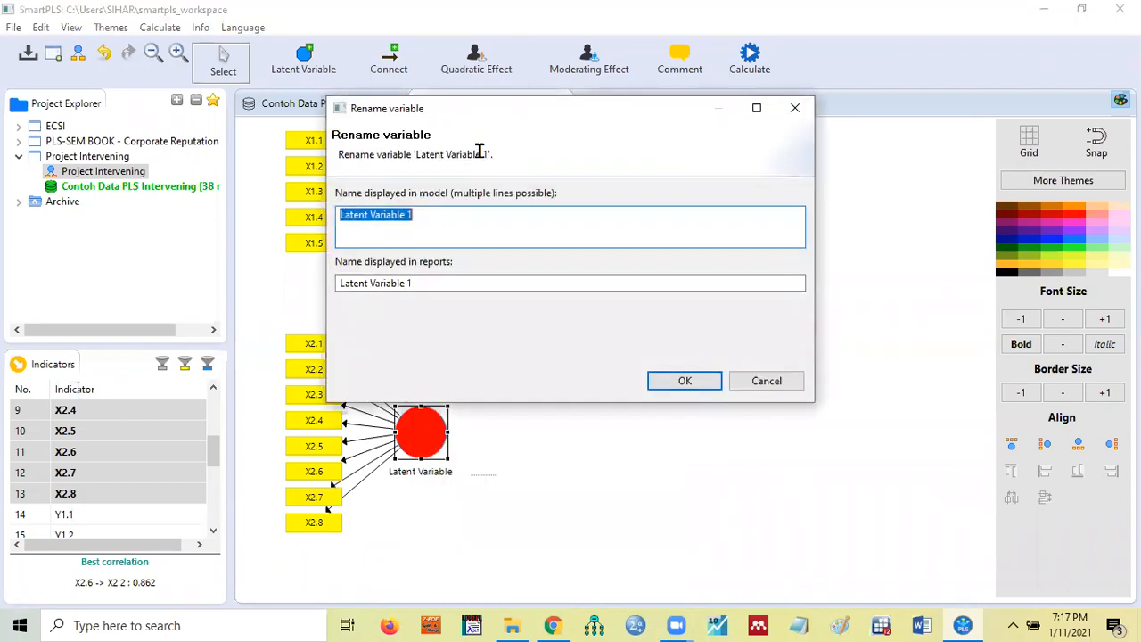
pyautogui.write('X2')
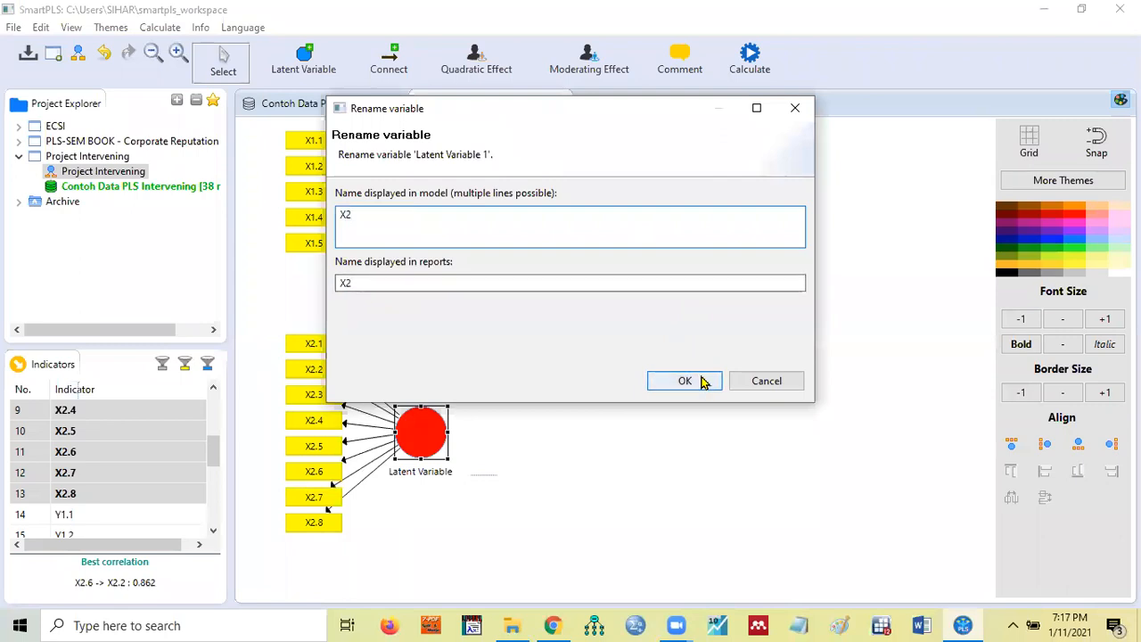
pyautogui.click(675, 381)
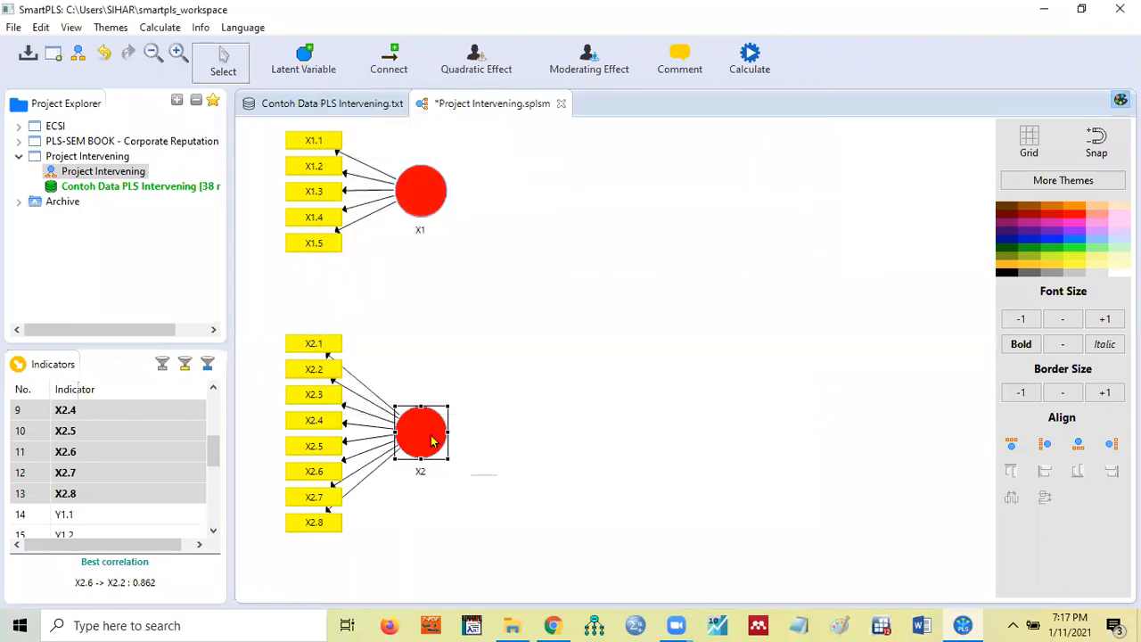
pyautogui.moveTo(417, 427); pyautogui.dragTo(429, 497)
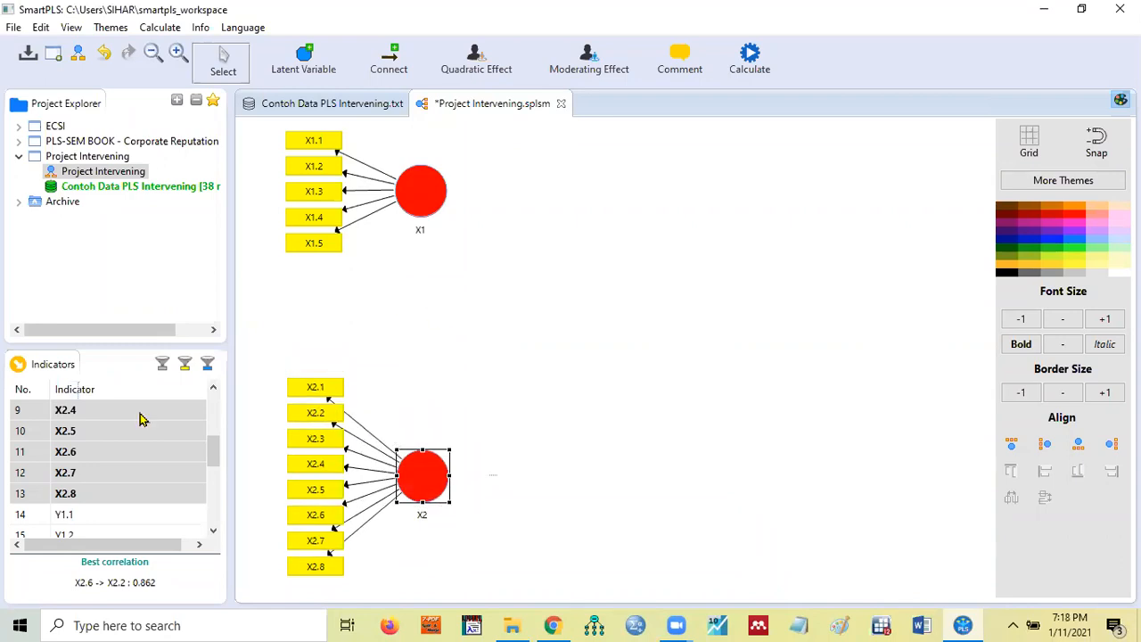
# Create a latent variable from indicators Y1.1 to Y1.6, placed vertically between X1 and X2 and offset to their right.
pyautogui.click(213, 532)
pyautogui.scroll(-1, 74, 451)
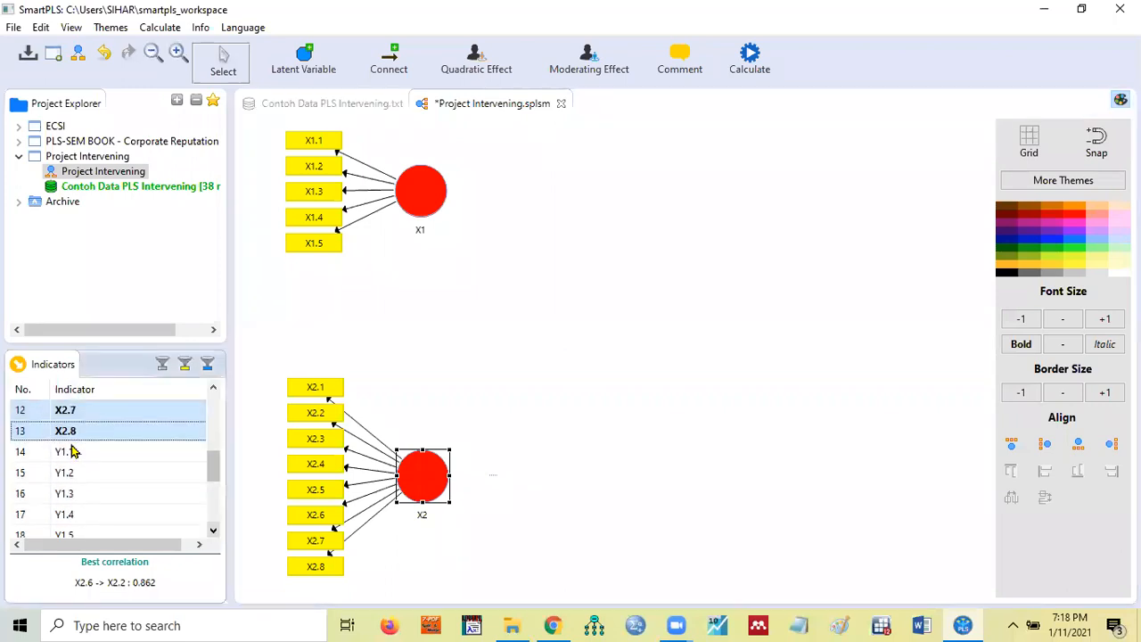
pyautogui.click(74, 451)
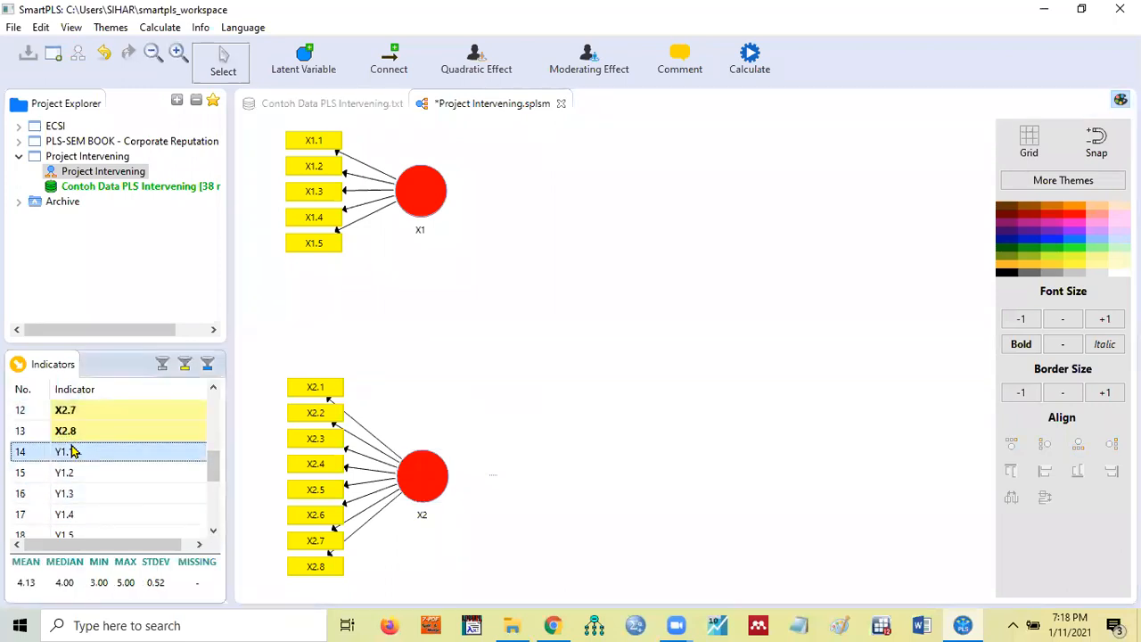
pyautogui.hotkey('shift', 'Down')
pyautogui.hotkey('shift', 'Down')
pyautogui.hotkey('shift', 'Down')
pyautogui.hotkey('shift', 'Down')
pyautogui.hotkey('shift', 'Down')
pyautogui.hotkey('shift', 'Down')
pyautogui.hotkey('shift', 'Down')
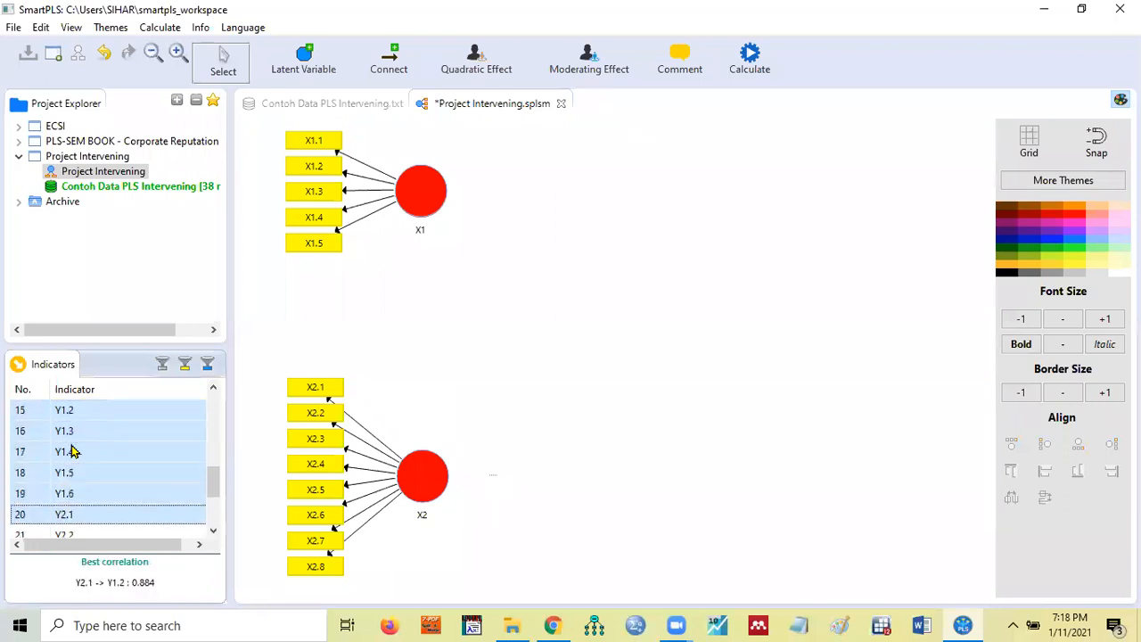
pyautogui.keyDown('shift'); pyautogui.click(150, 468); pyautogui.keyUp('shift')
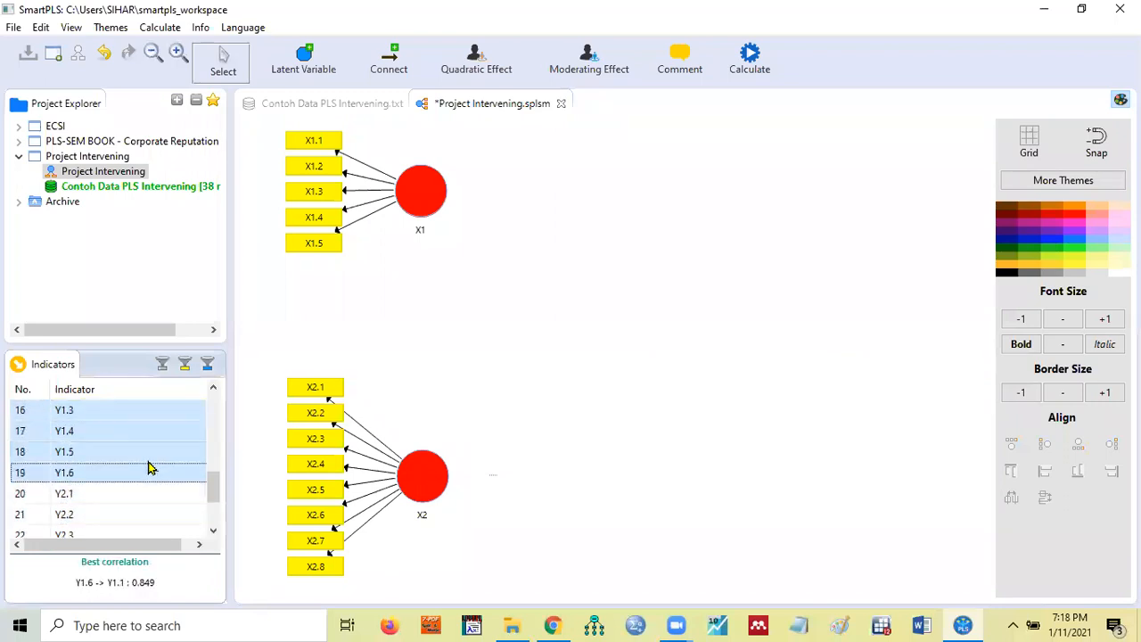
pyautogui.moveTo(150, 469); pyautogui.dragTo(484, 340)
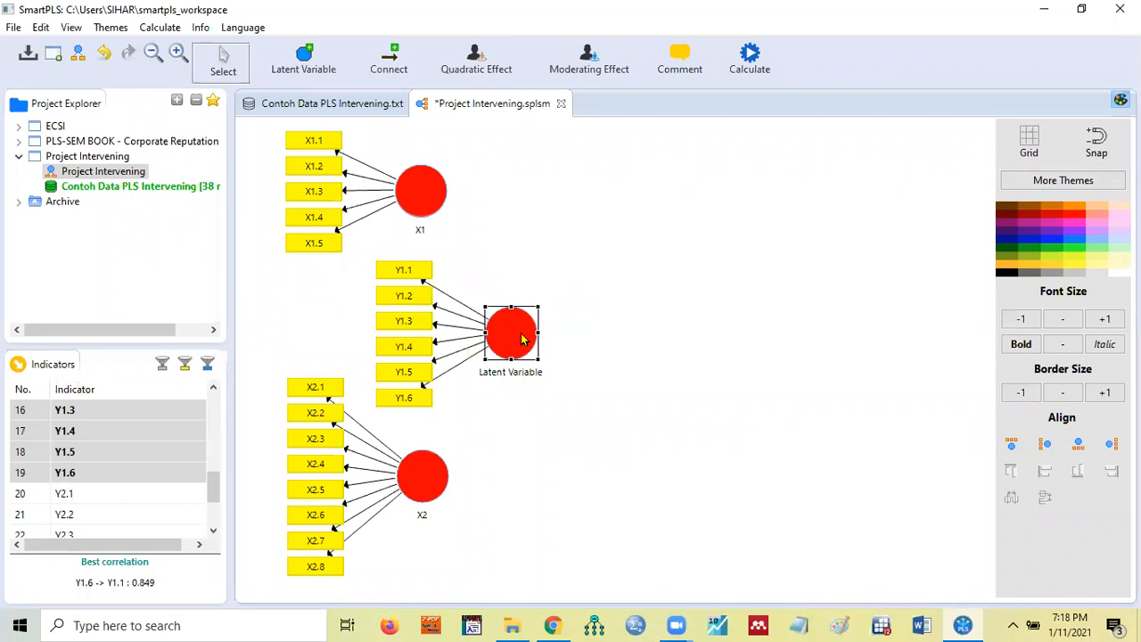
# Rename the latent variable holding indicators Y1.1 to Y1.6 as Y1.
pyautogui.rightClick(523, 338)
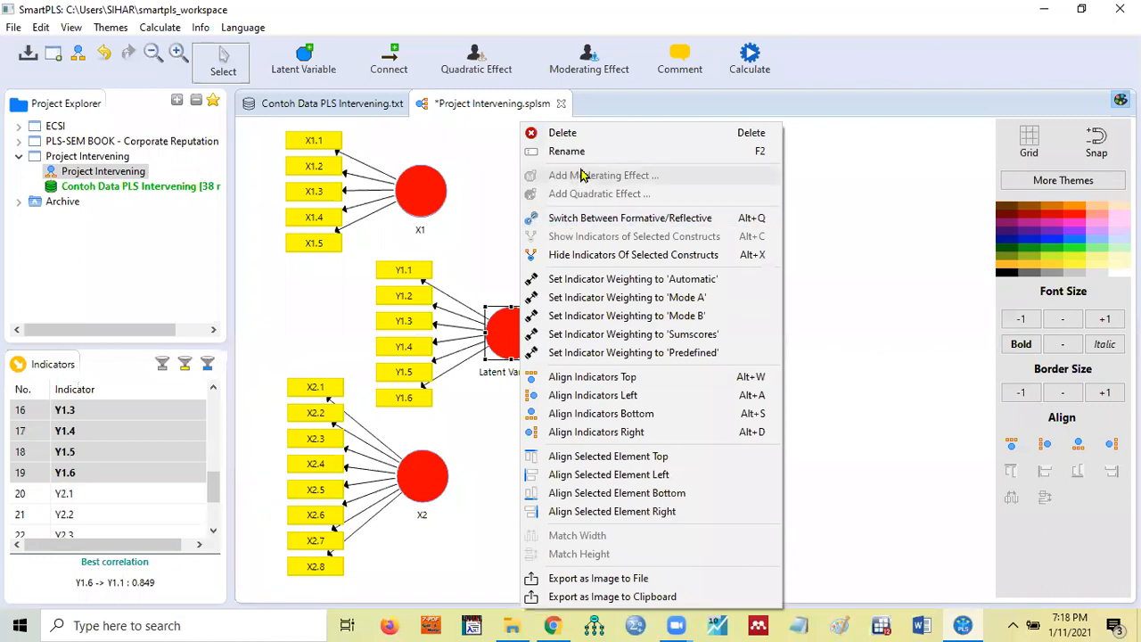
pyautogui.click(579, 151)
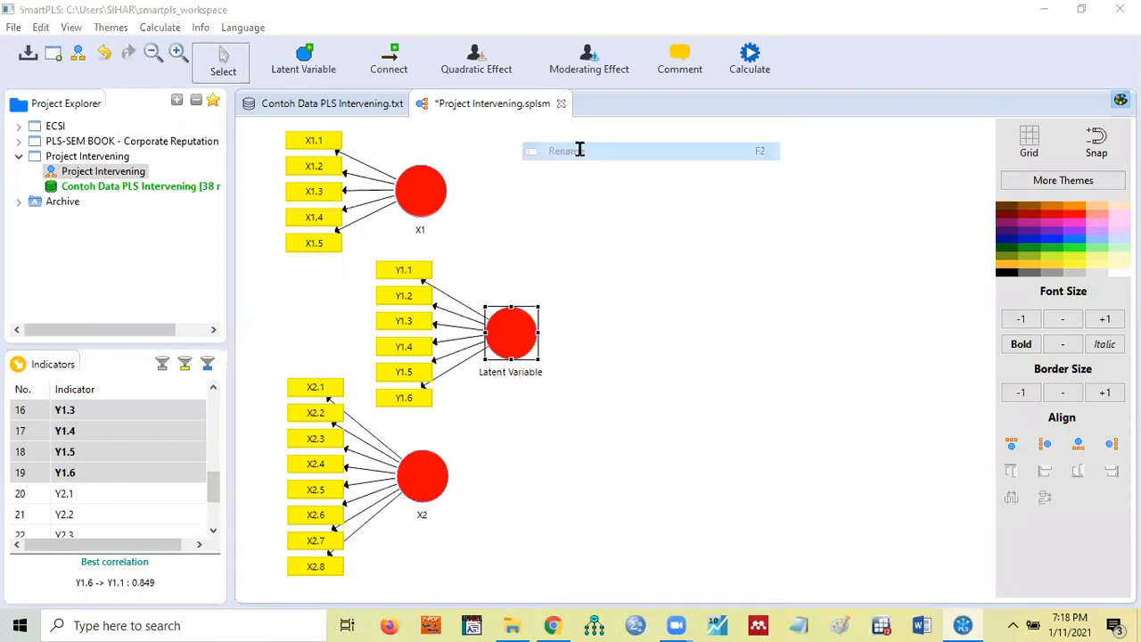
pyautogui.write('Y1')
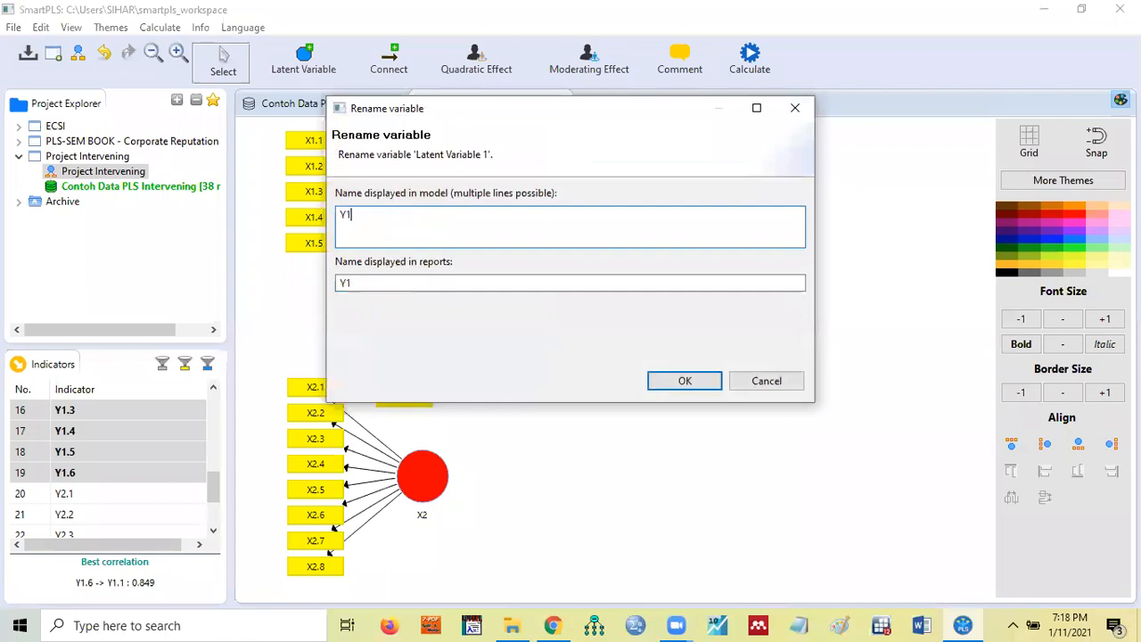
pyautogui.click(697, 383)
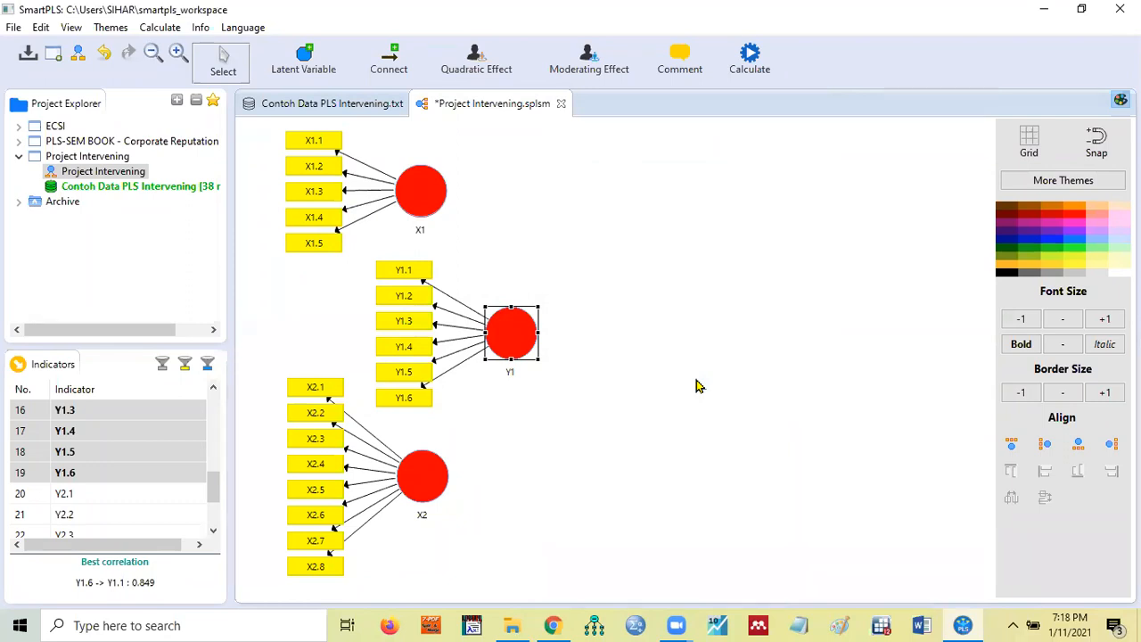
# Select indicators Y2.1 to Y2.6 and place them on the canvas as a new latent variable to the right of Y1.
pyautogui.click(79, 494)
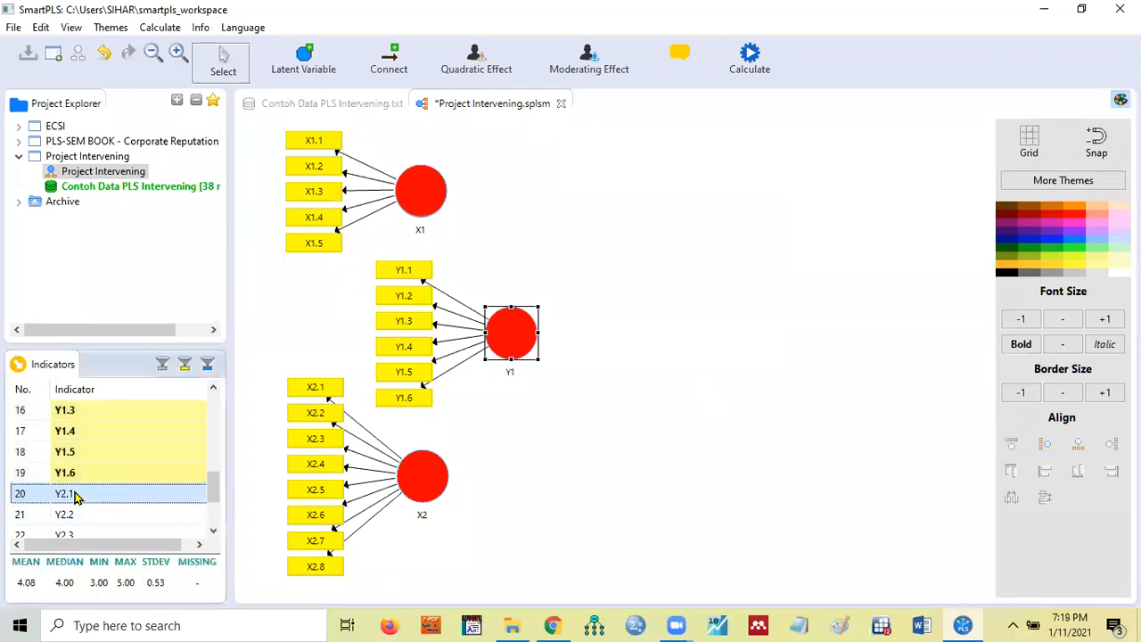
pyautogui.hotkey('shift', 'Down')
pyautogui.hotkey('shift', 'Down')
pyautogui.hotkey('shift', 'Down')
pyautogui.hotkey('shift', 'Down')
pyautogui.hotkey('shift', 'Down')
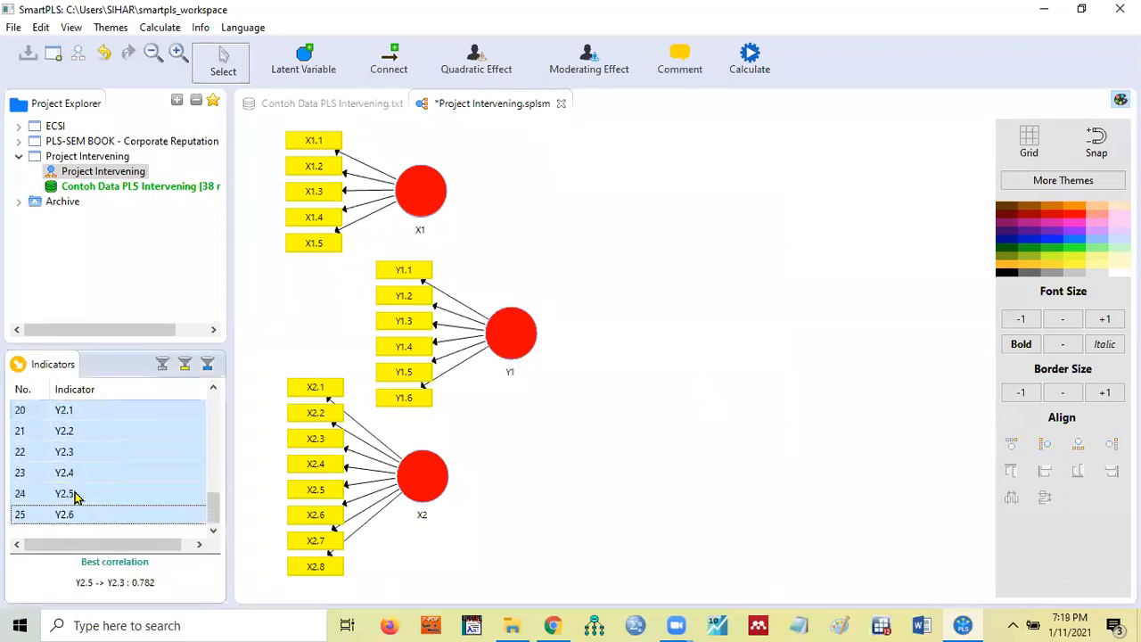
pyautogui.moveTo(75, 493); pyautogui.dragTo(767, 338)
# Rename the new latent variable as Y2 and align its indicators on its right side.
pyautogui.rightClick(767, 339)
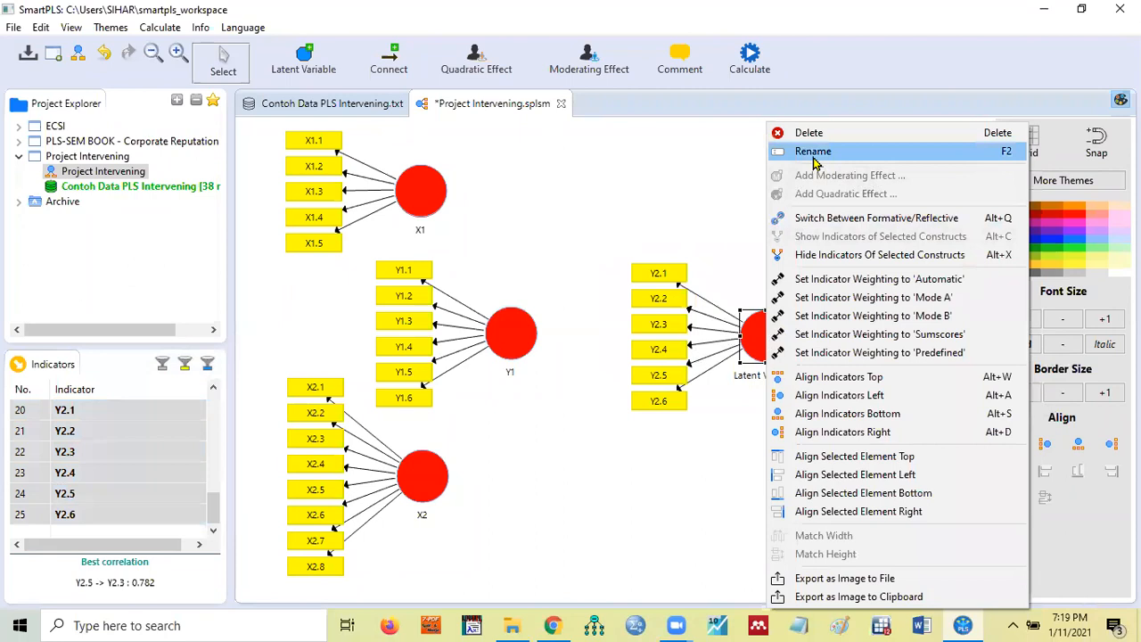
pyautogui.click(813, 152)
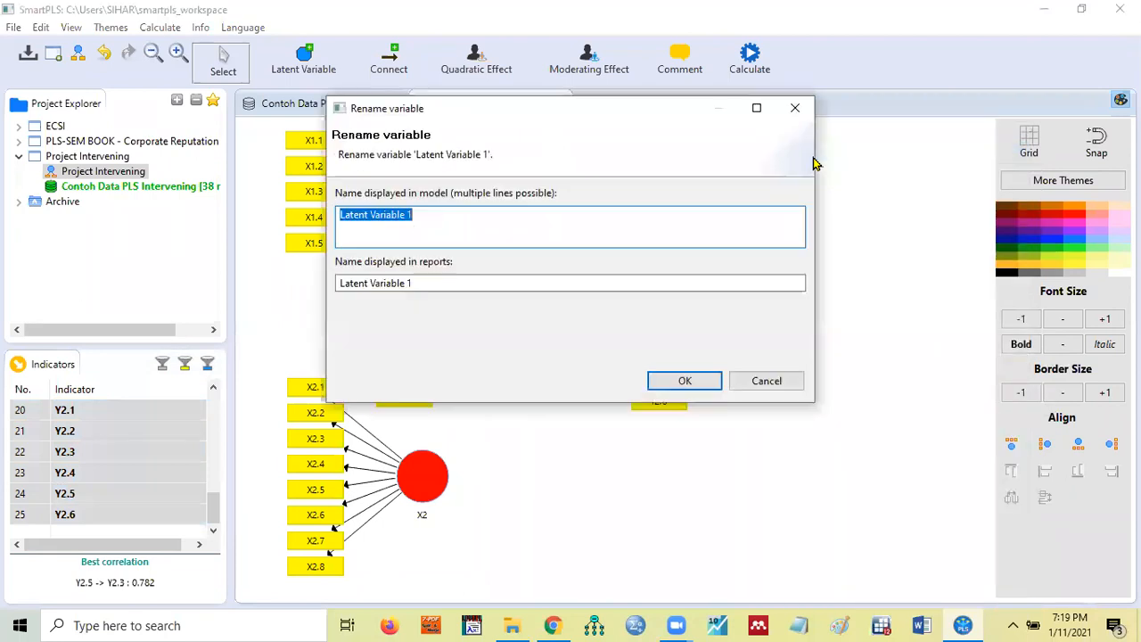
pyautogui.write('Y2')
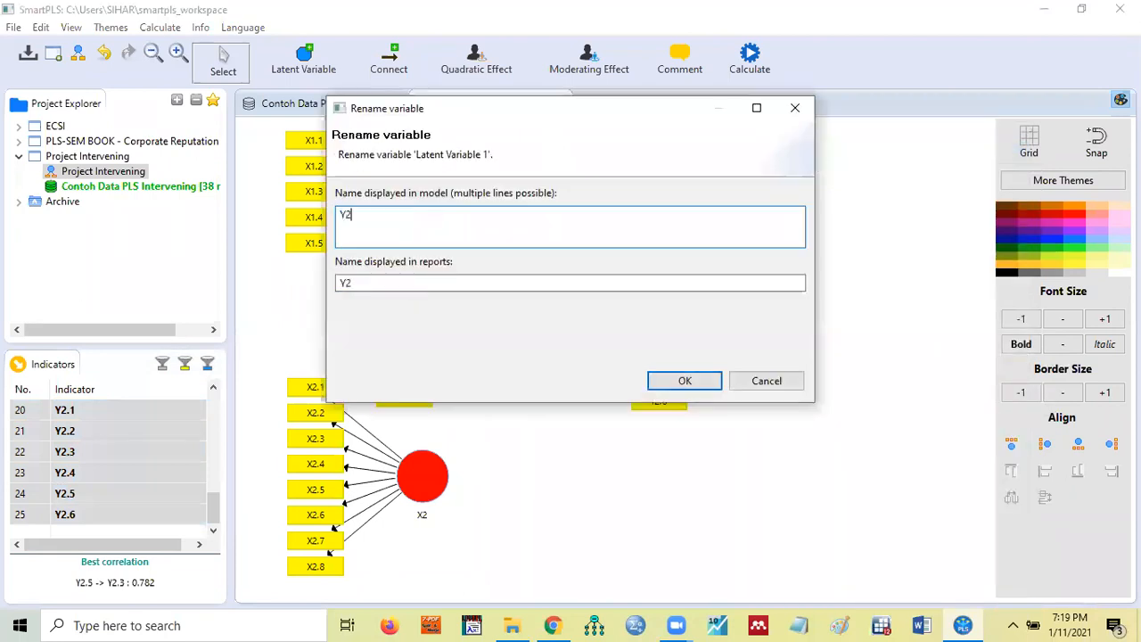
pyautogui.click(676, 381)
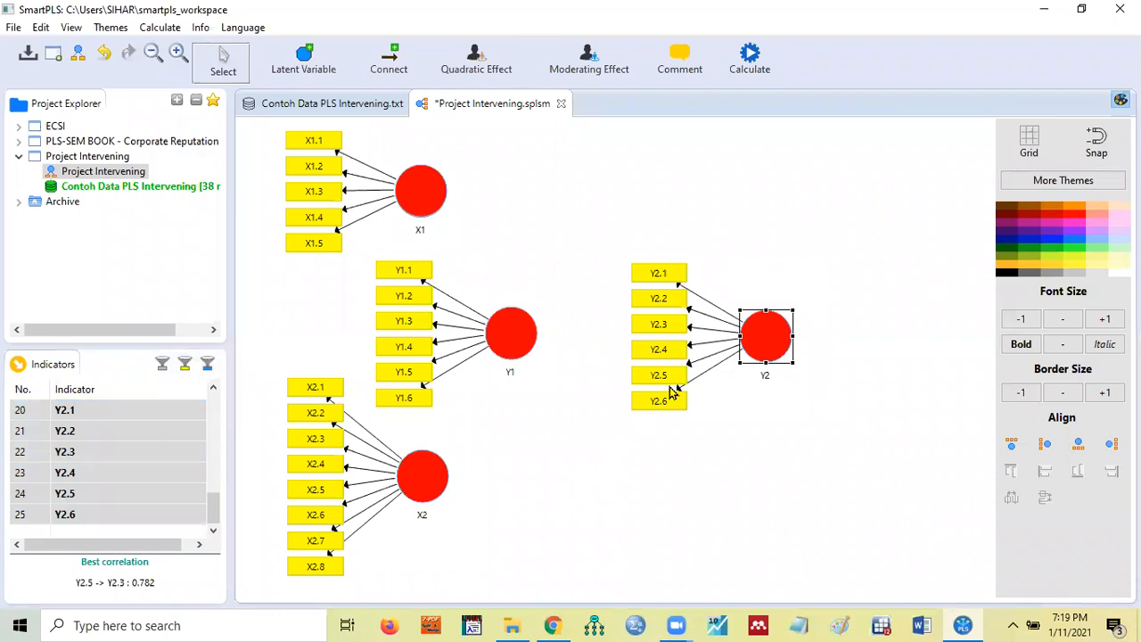
pyautogui.rightClick(765, 339)
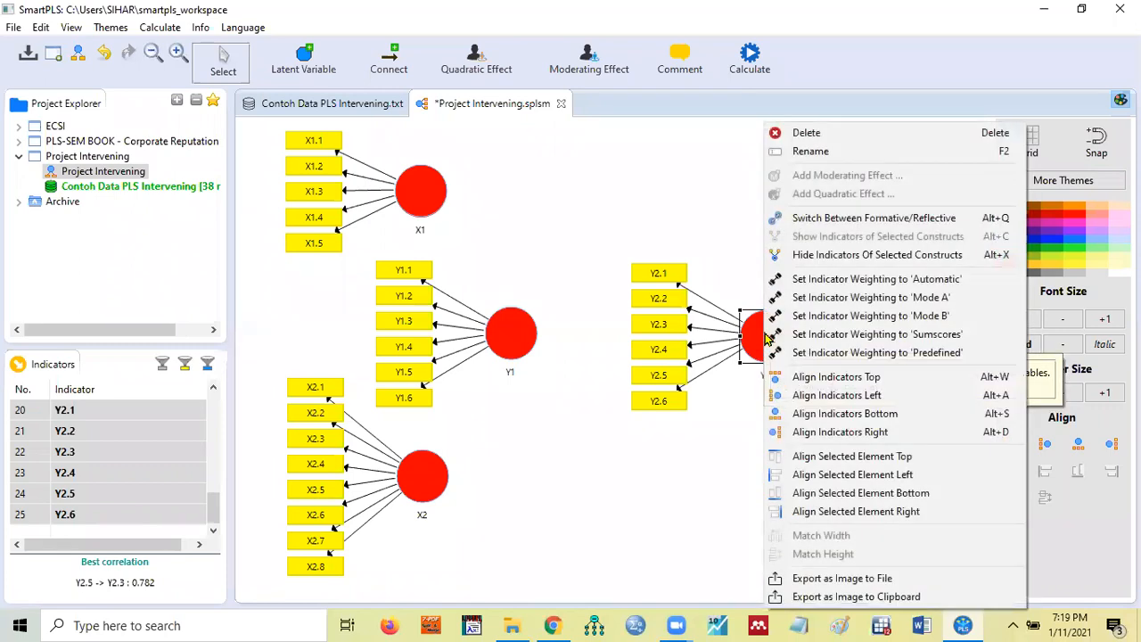
pyautogui.click(815, 433)
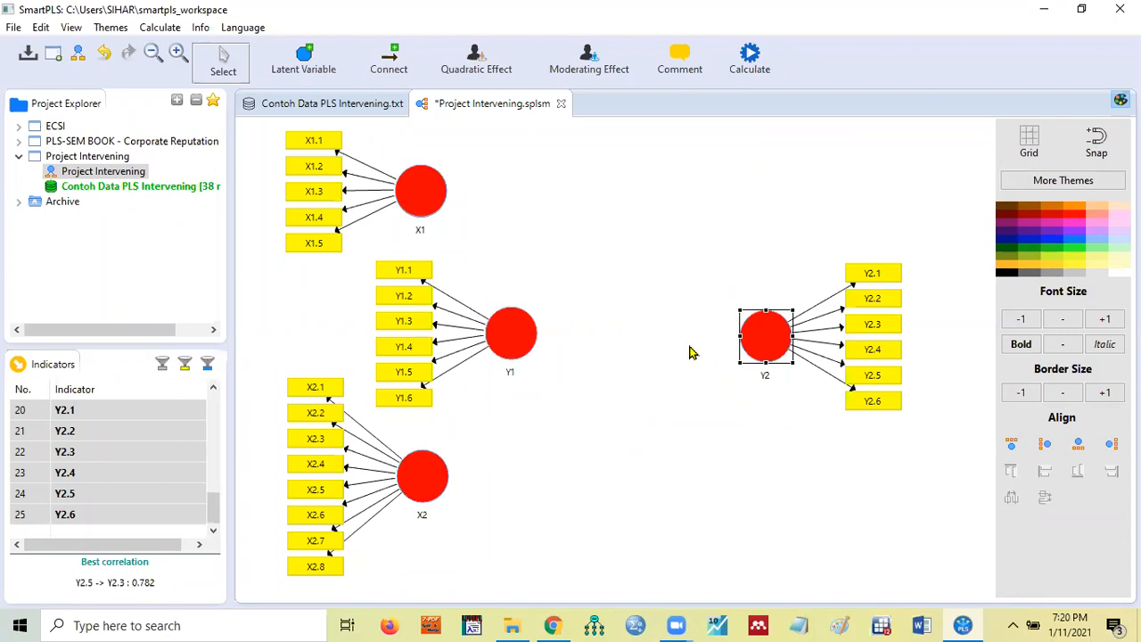
# Connect constructs X1 and X2 to Y1 with directed paths.
pyautogui.click(390, 60)
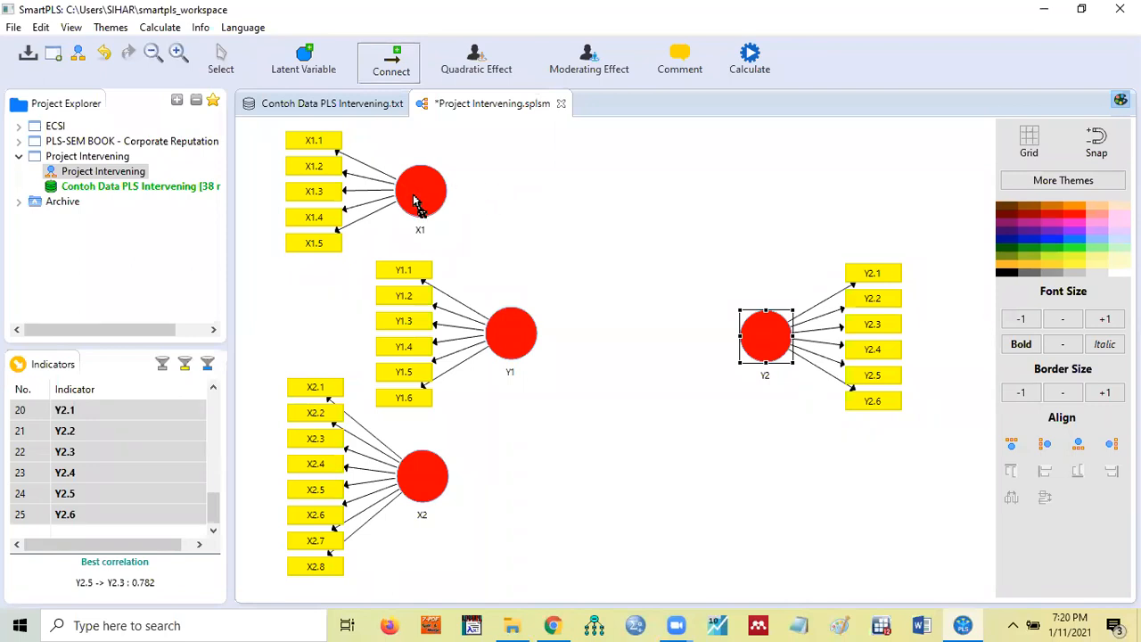
pyautogui.moveTo(421, 200); pyautogui.dragTo(505, 337)
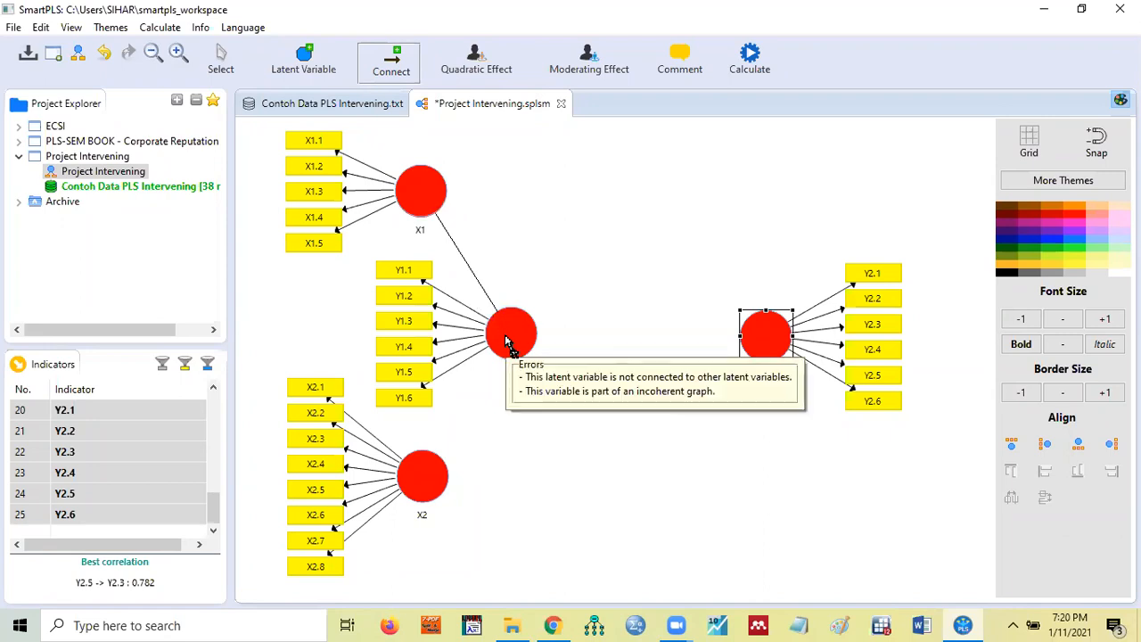
pyautogui.click(506, 340)
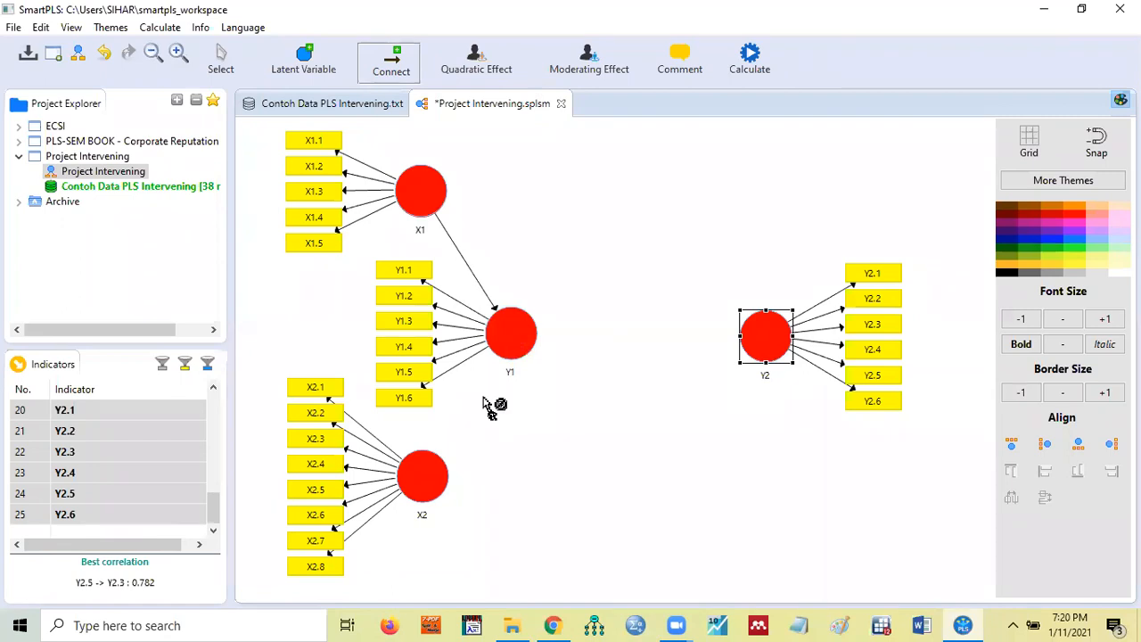
pyautogui.click(426, 493)
pyautogui.click(512, 338)
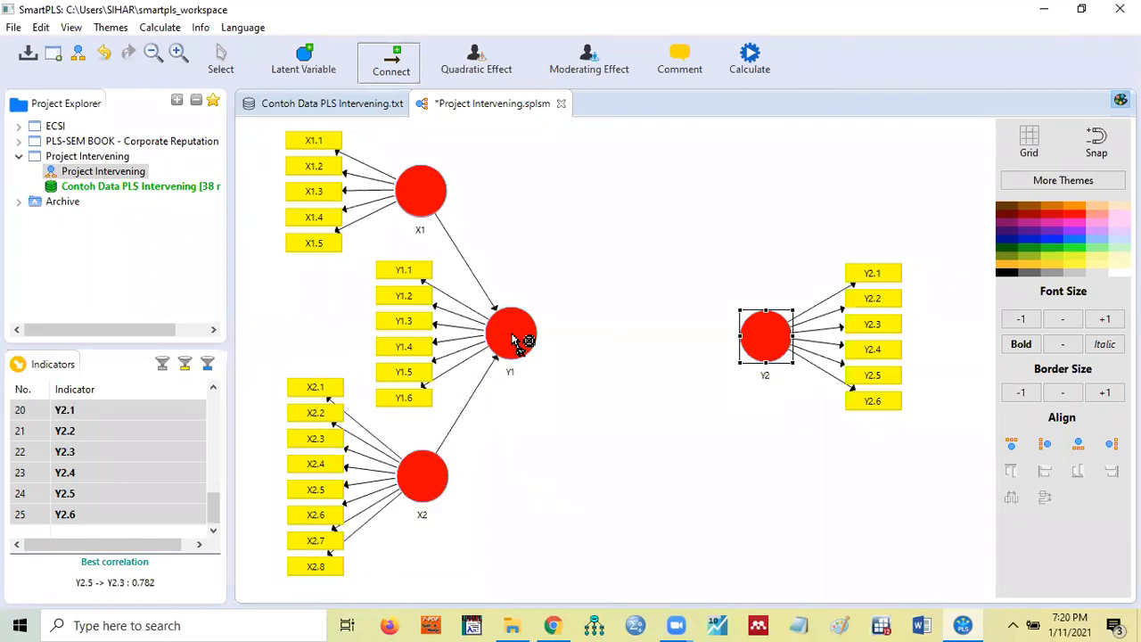
# Draw directed paths from Y1, X1 and X2 to construct Y2.
pyautogui.click(515, 339)
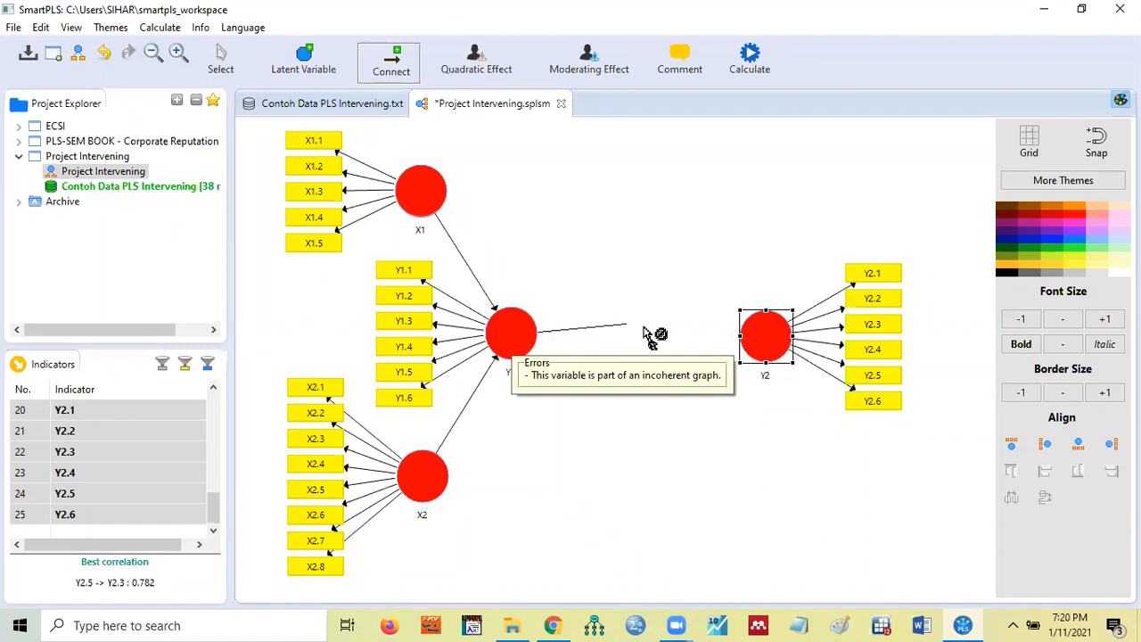
pyautogui.click(769, 340)
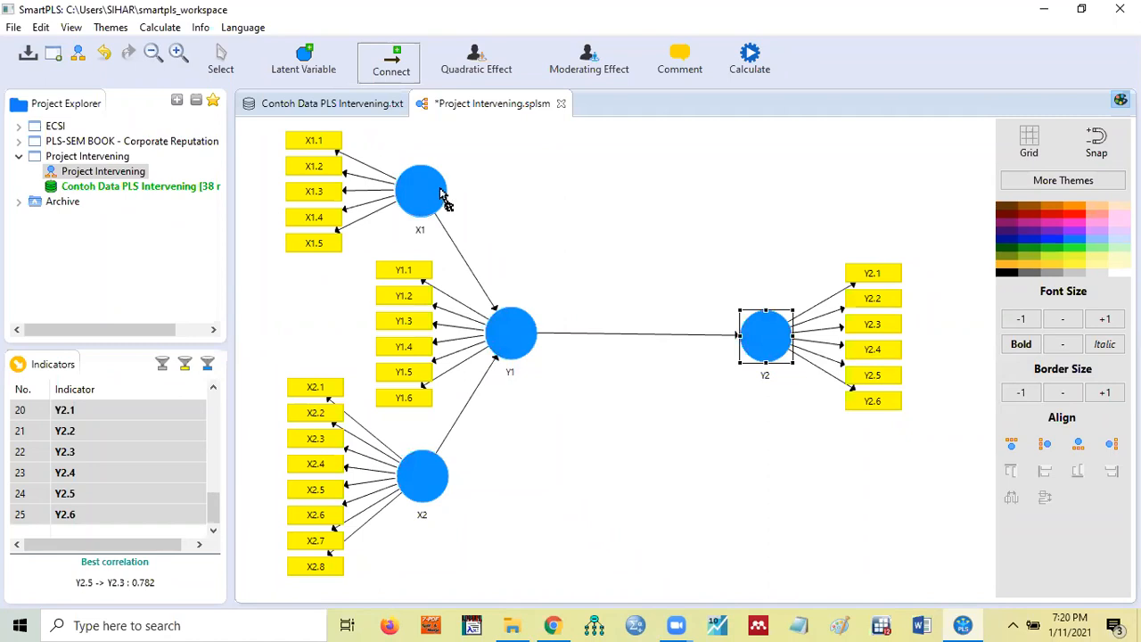
pyautogui.click(428, 190)
pyautogui.click(760, 339)
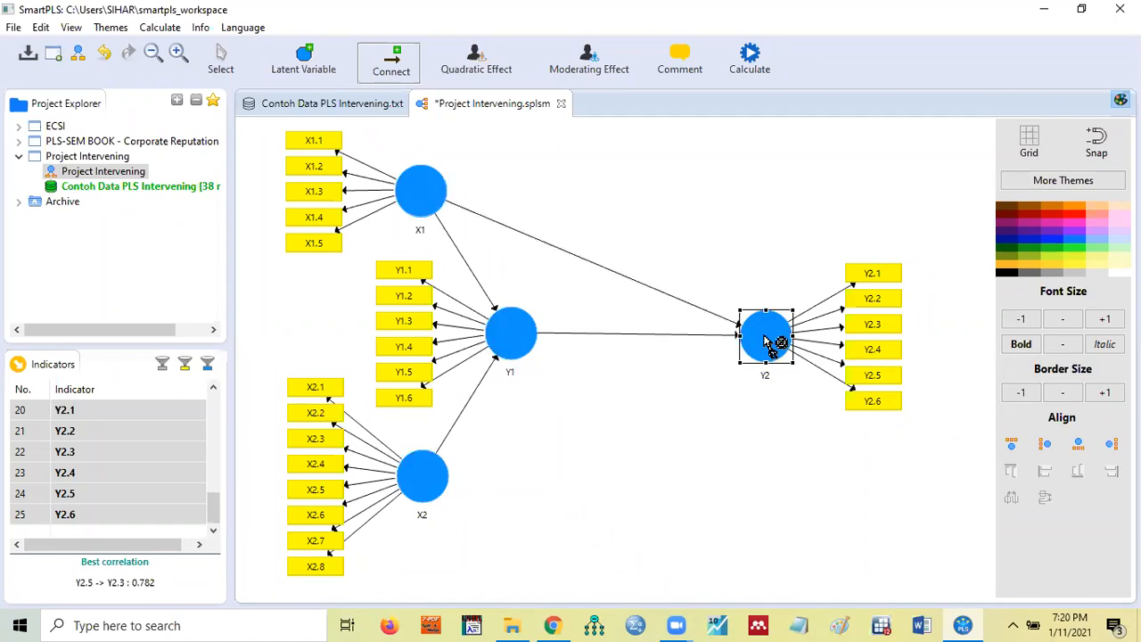
pyautogui.click(437, 483)
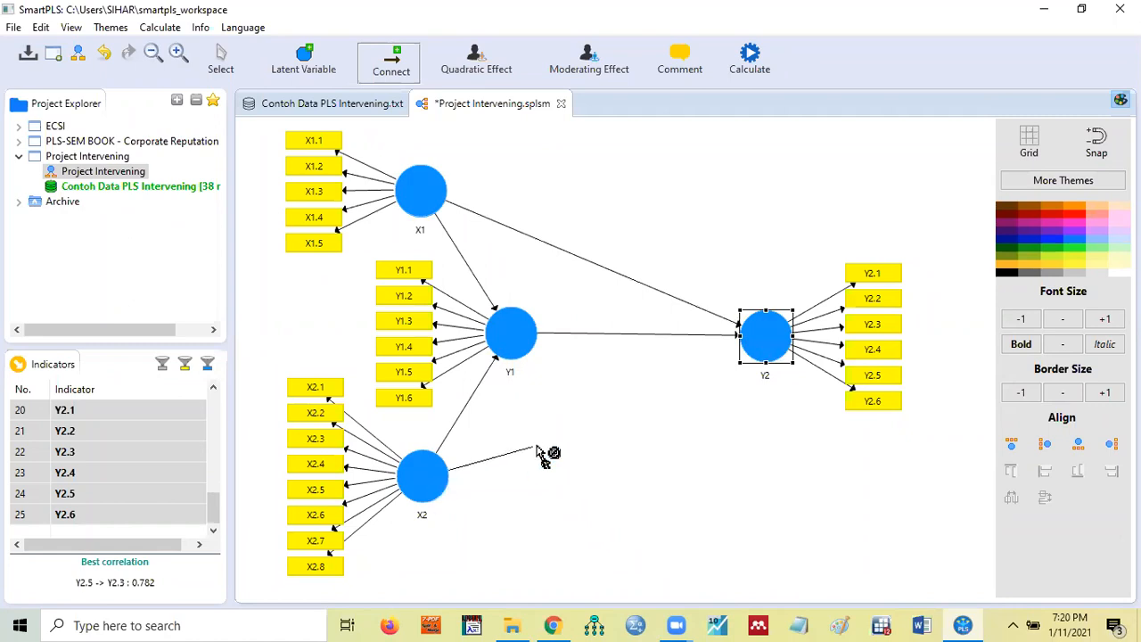
pyautogui.click(760, 337)
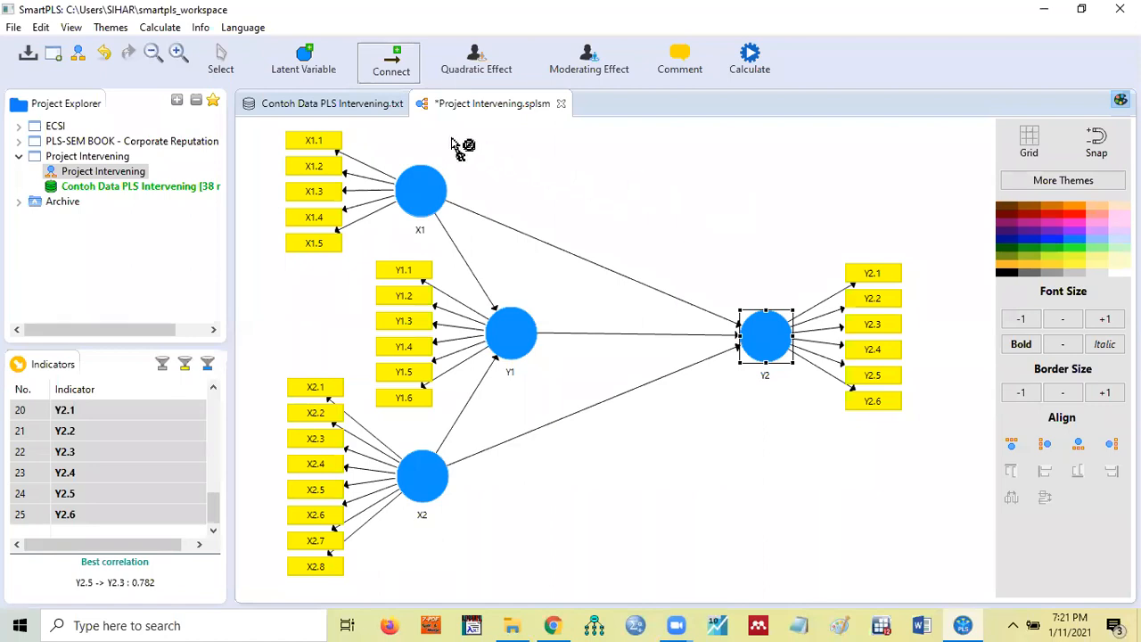
# Run the PLS Algorithm on the completed model with the default settings and display the results on the path diagram.
pyautogui.click(220, 59)
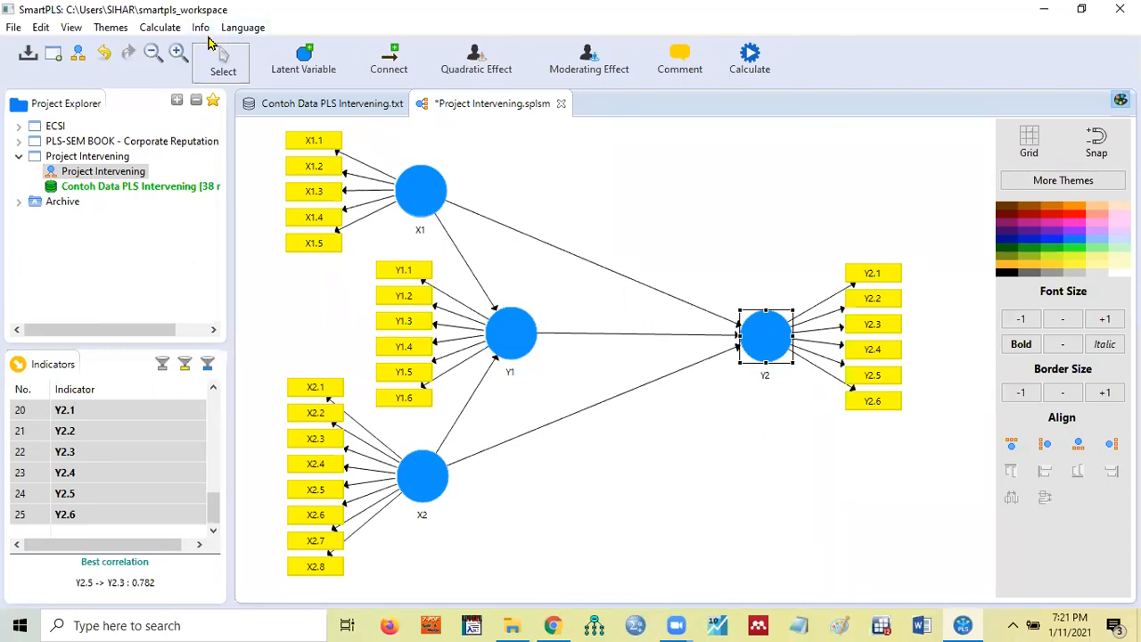
pyautogui.click(164, 30)
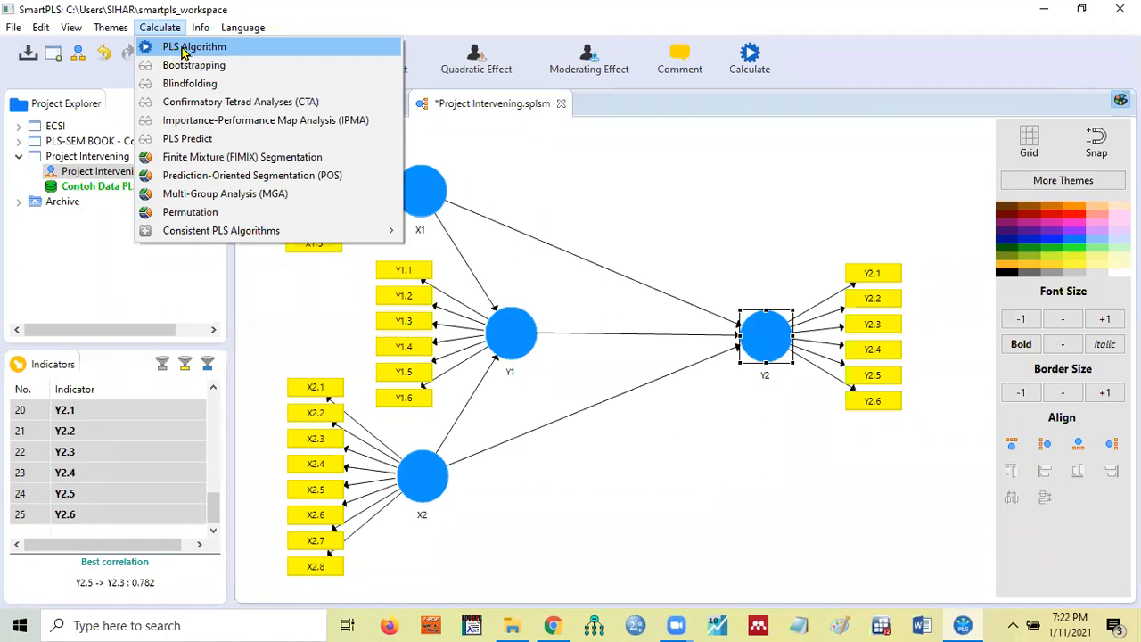
pyautogui.click(185, 48)
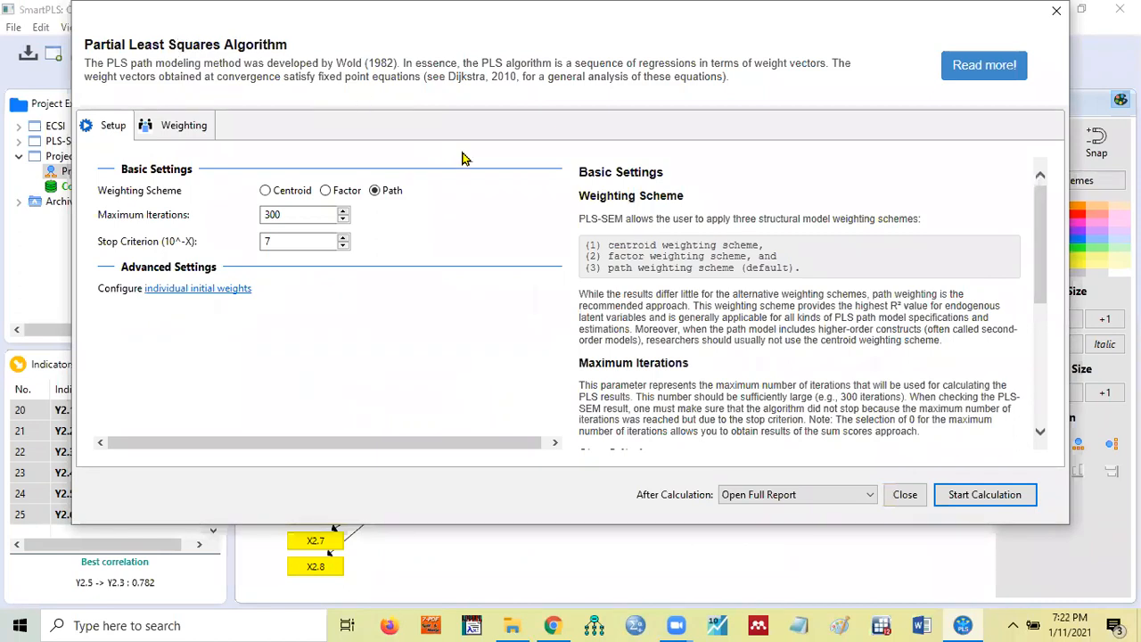
pyautogui.click(980, 498)
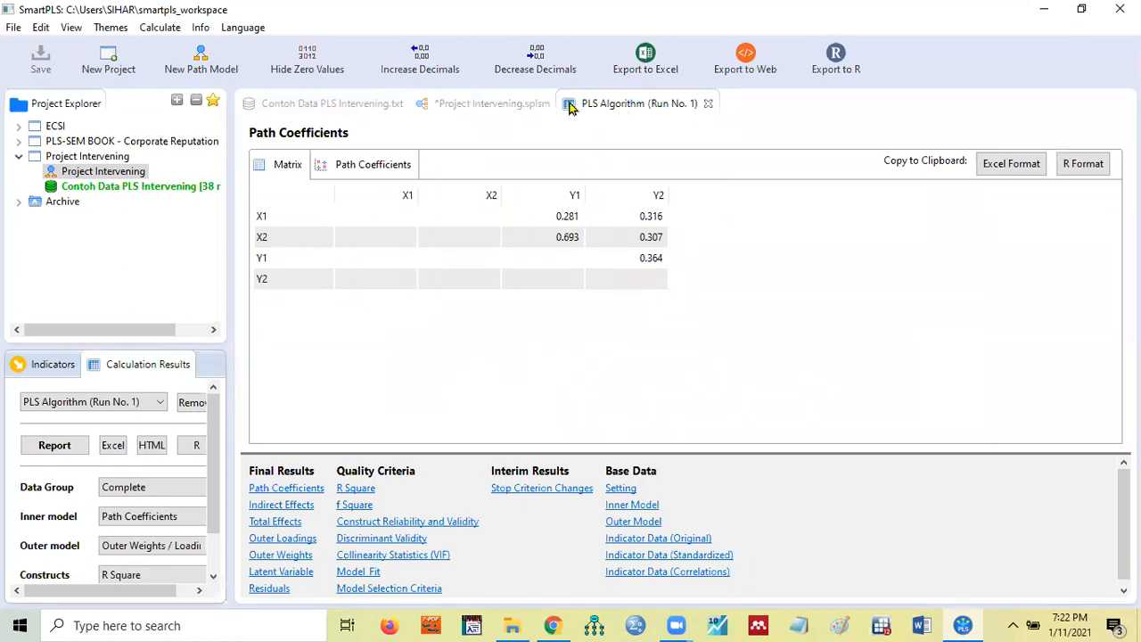
pyautogui.click(490, 104)
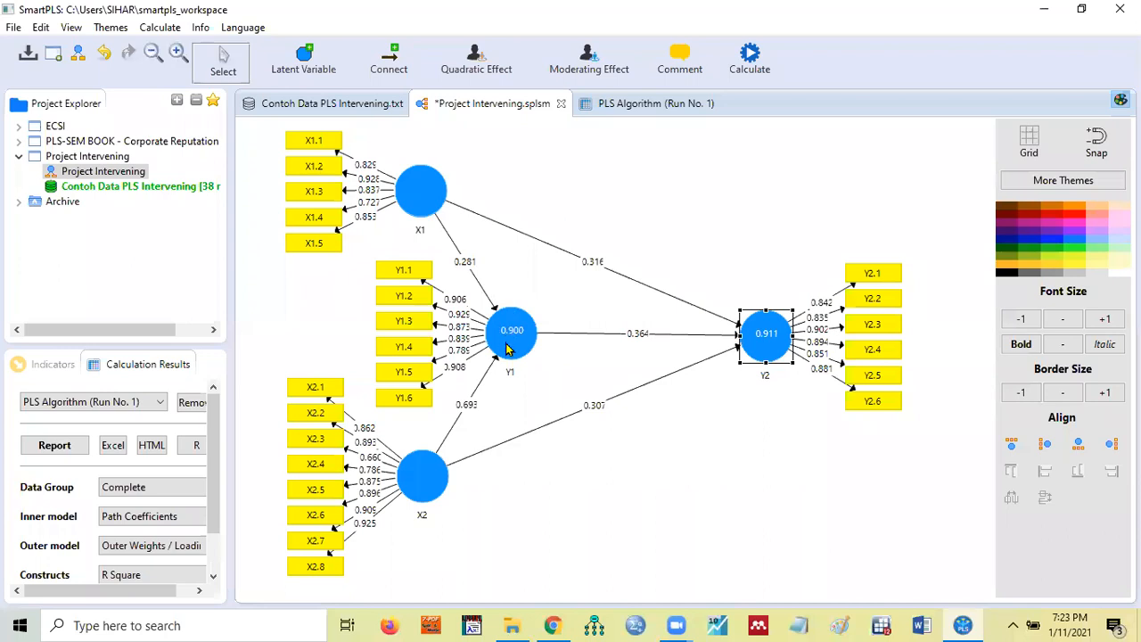
# Delete indicator X1.1 from construct X1.
pyautogui.moveTo(508, 347)
pyautogui.rightClick(314, 143)
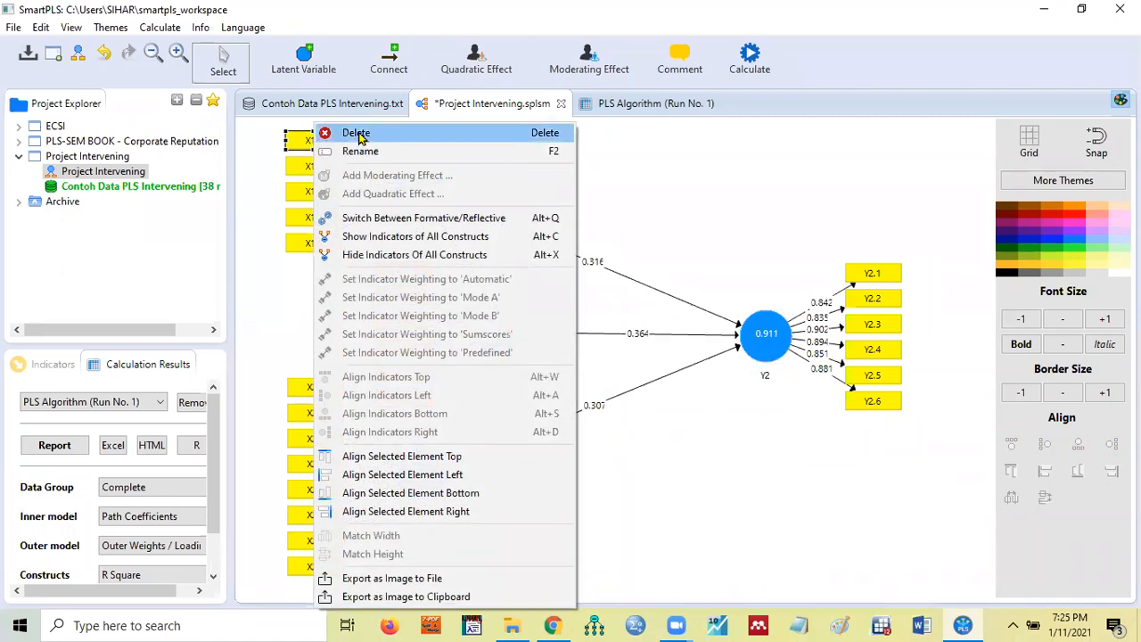
pyautogui.click(357, 134)
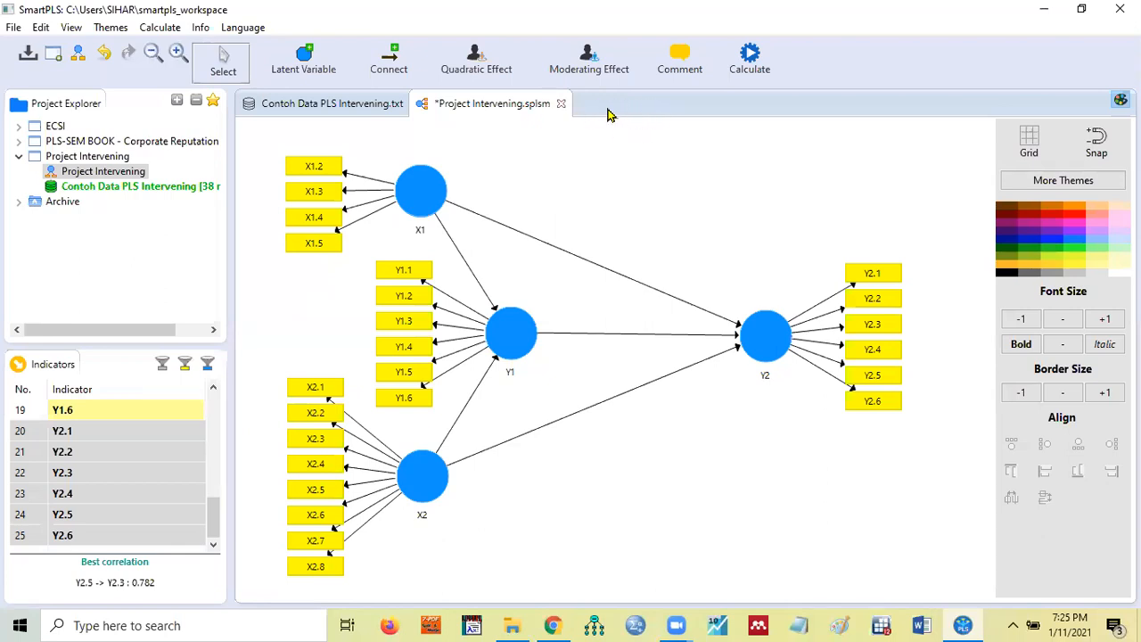
# Recalculate the reduced model with the PLS Algorithm and return to the path diagram to view the new loadings.
pyautogui.click(161, 27)
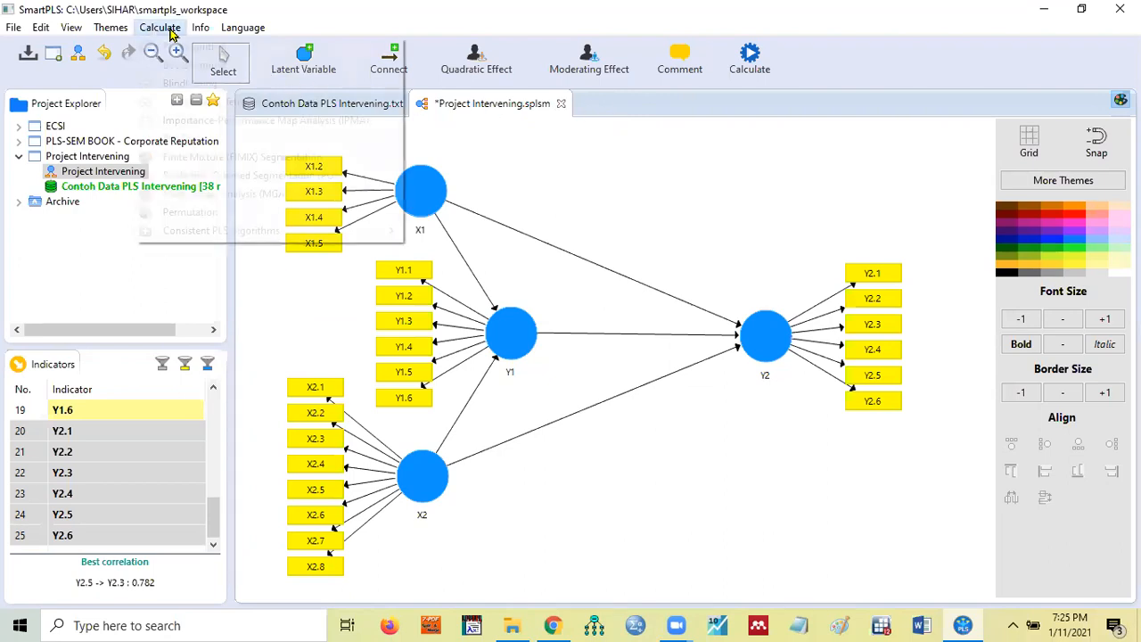
pyautogui.click(187, 54)
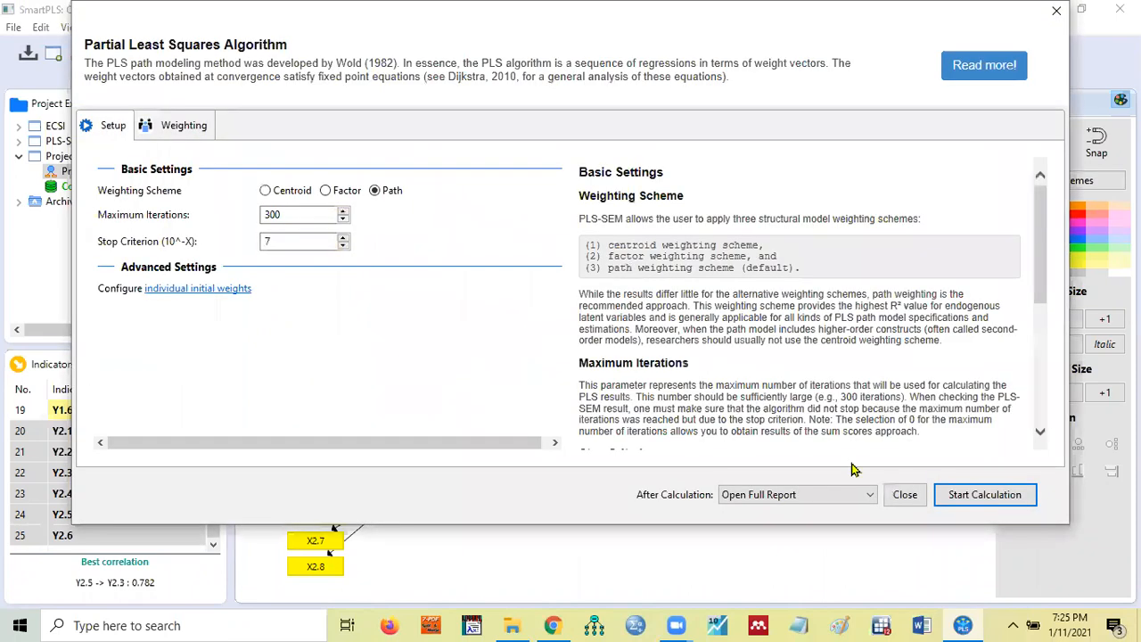
pyautogui.click(984, 503)
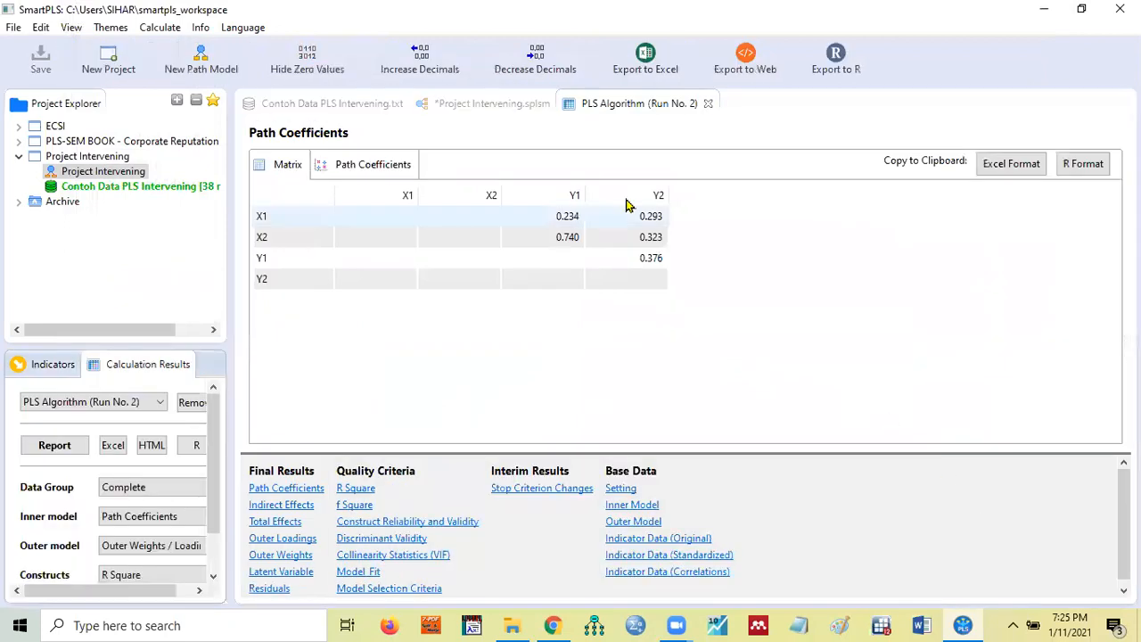
pyautogui.click(482, 105)
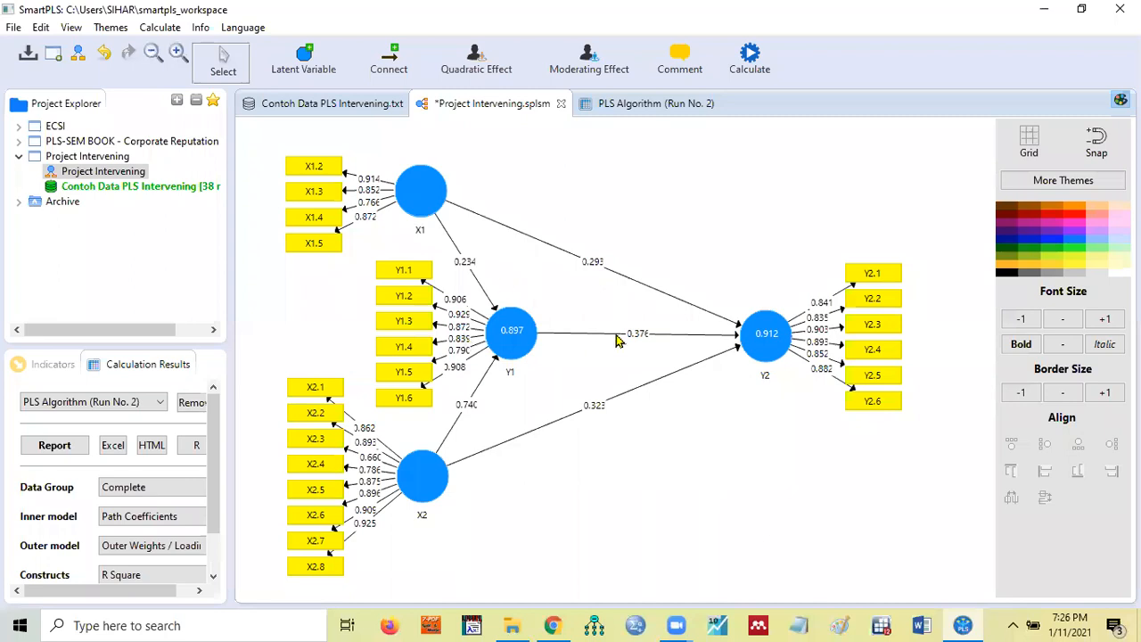
# Delete indicator X1.5 from construct X1.
pyautogui.rightClick(312, 253)
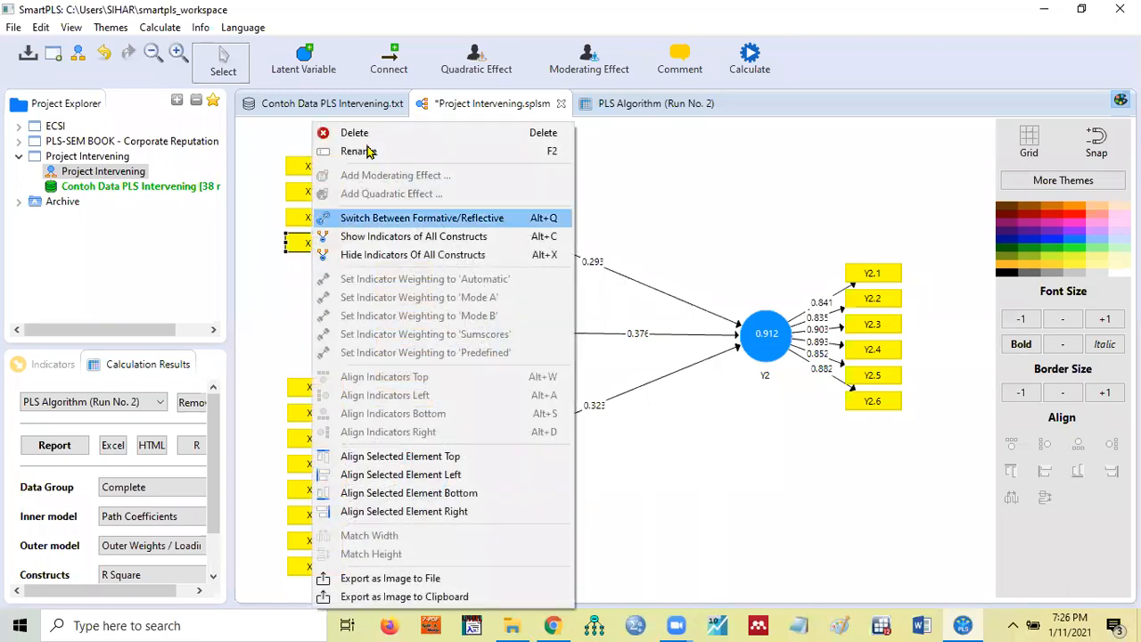
pyautogui.click(371, 133)
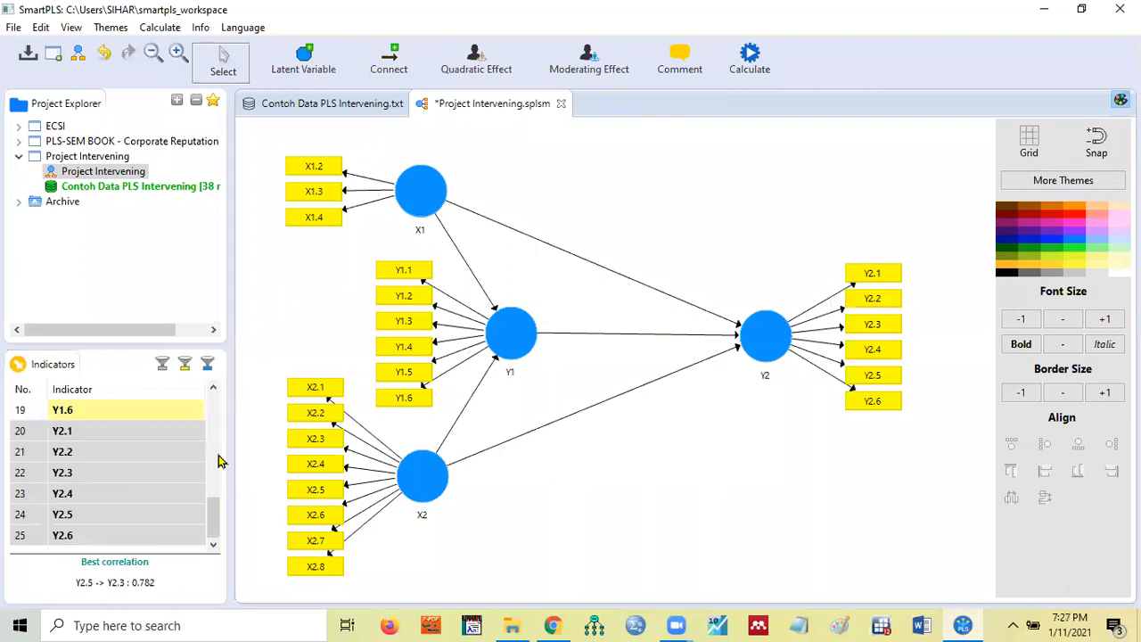
pyautogui.moveTo(219, 522); pyautogui.dragTo(214, 394)
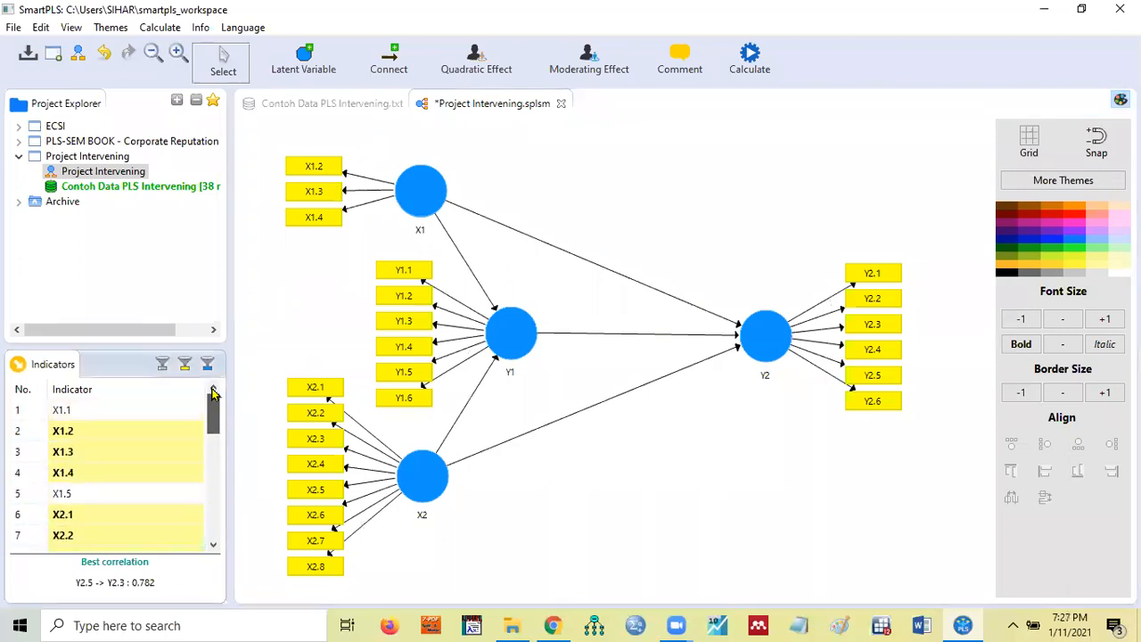
# Add indicators X1.1 and X1.5 back to construct X1.
pyautogui.moveTo(63, 409); pyautogui.dragTo(415, 196)
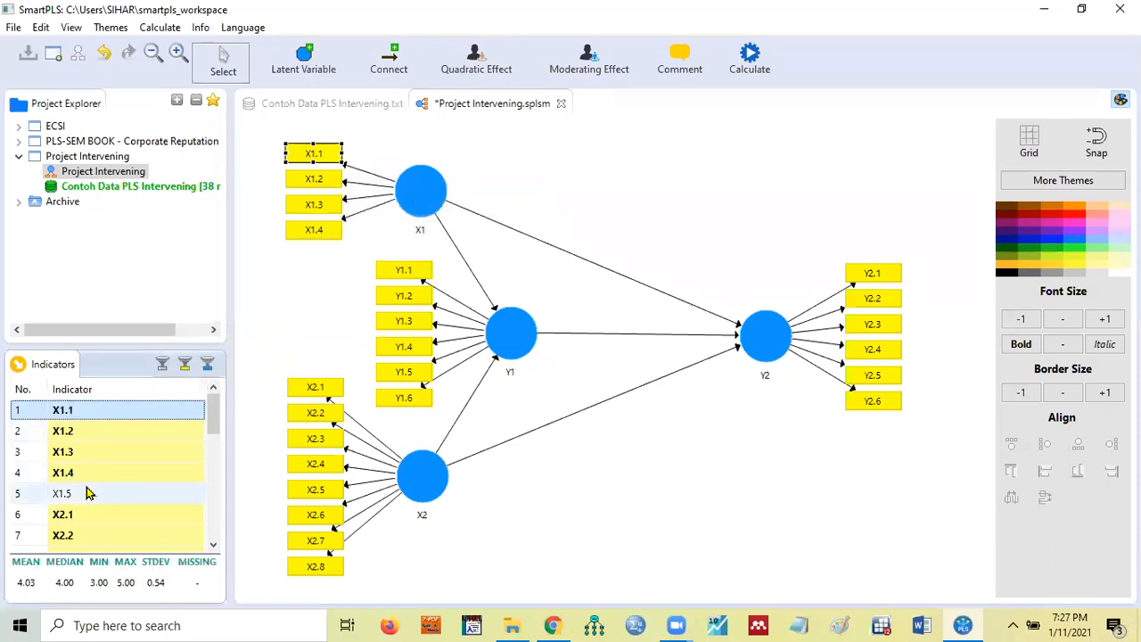
pyautogui.moveTo(76, 499); pyautogui.dragTo(416, 188)
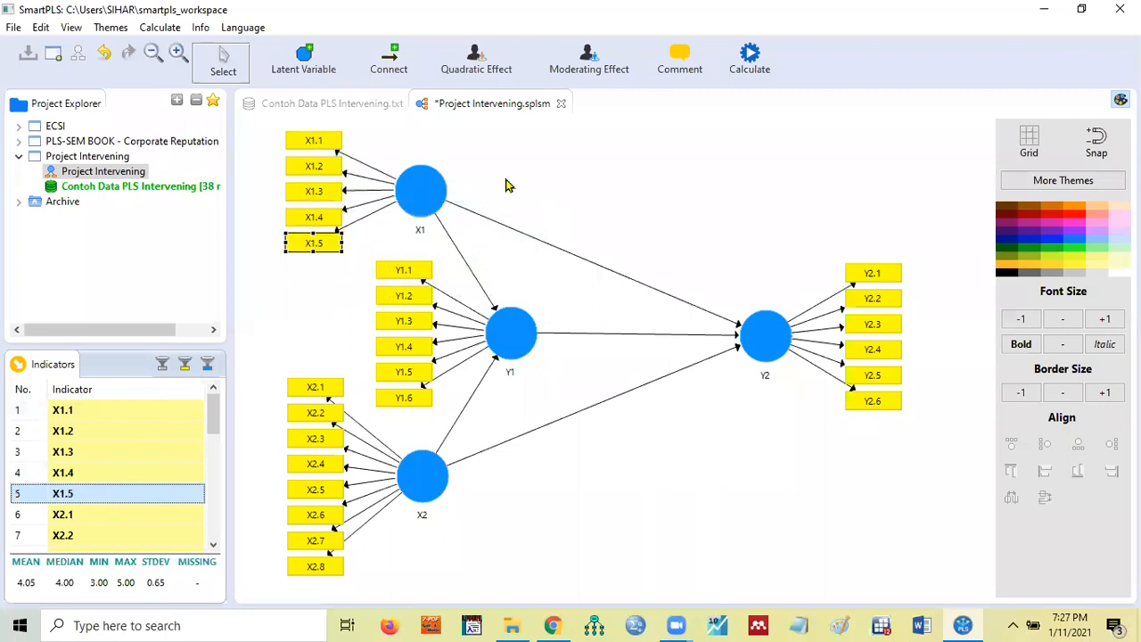
pyautogui.click(532, 180)
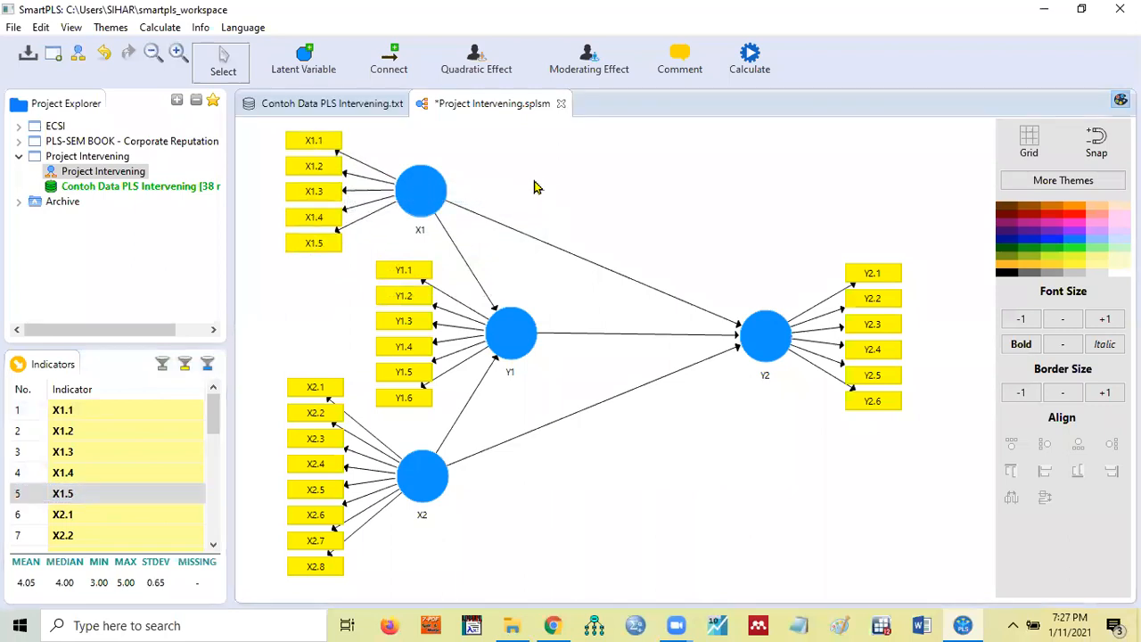
# Recalculate the full model with the PLS Algorithm using the default settings and display the results on the path diagram.
pyautogui.click(163, 29)
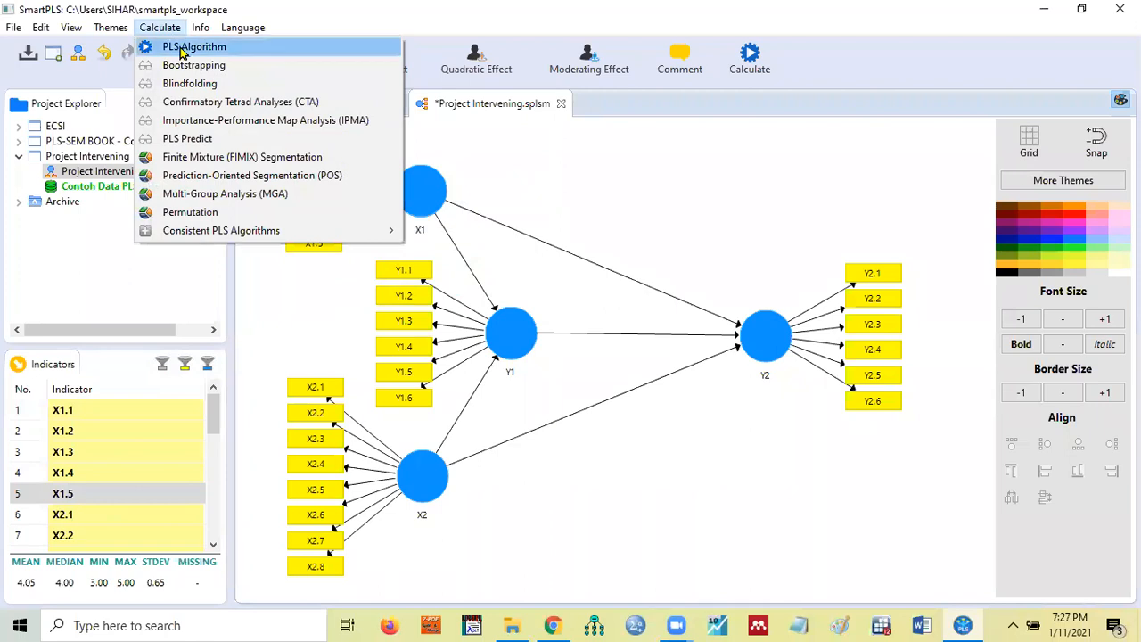
pyautogui.click(181, 50)
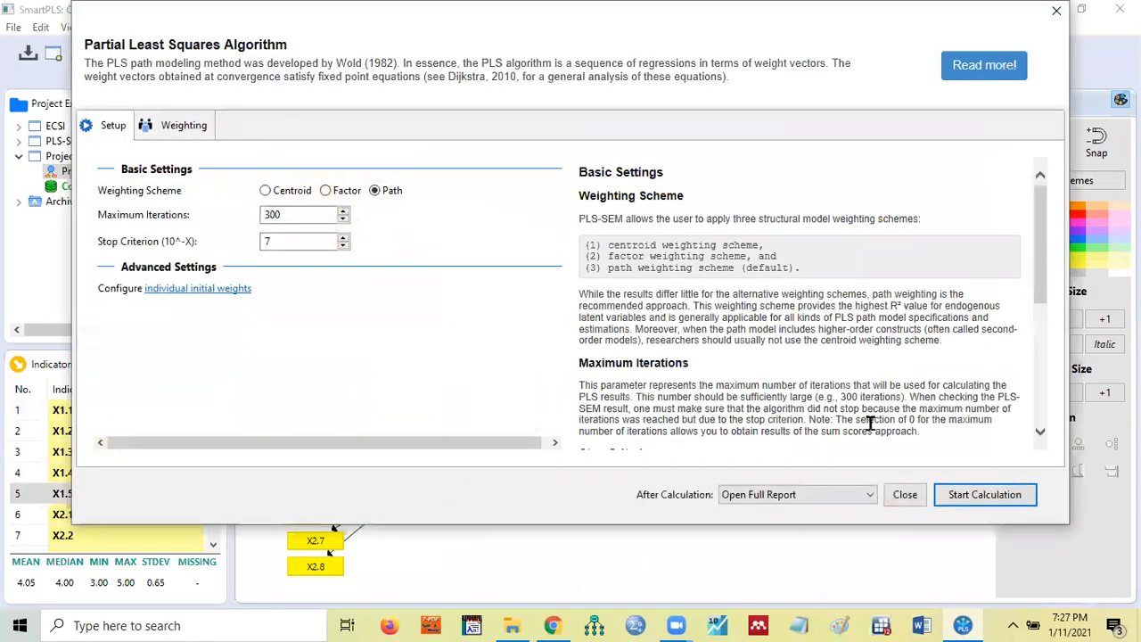
pyautogui.click(956, 496)
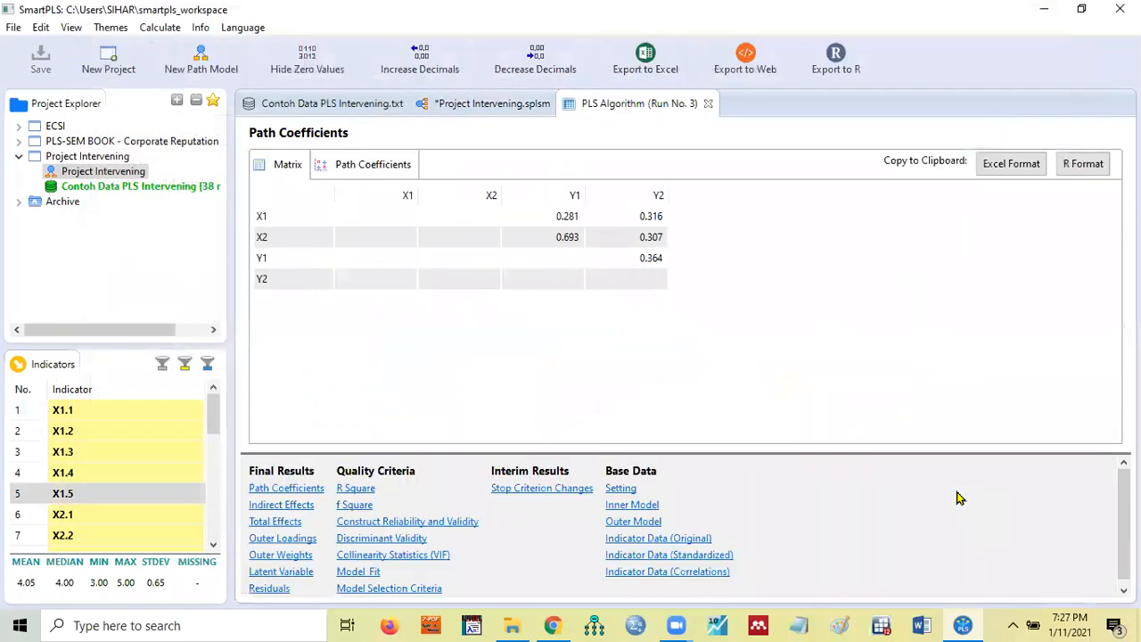
pyautogui.click(496, 105)
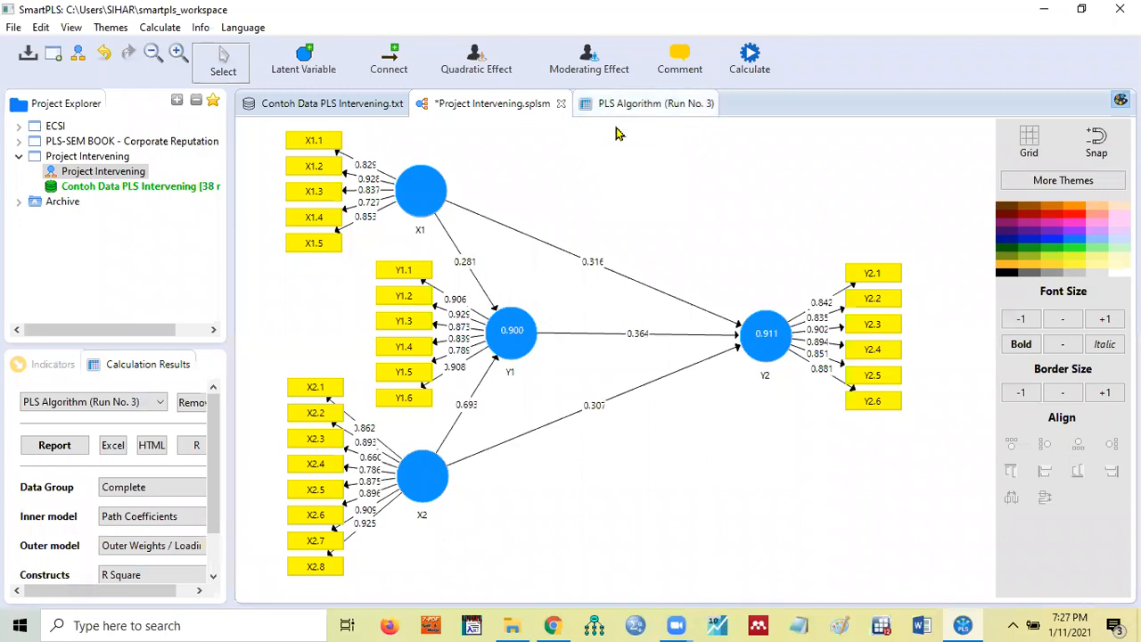
# Examine Construct Reliability and Validity in the PLS Algorithm report, as a matrix and as charts of Cronbach's Alpha, rho_A, Composite Reliability and AVE.
pyautogui.click(662, 111)
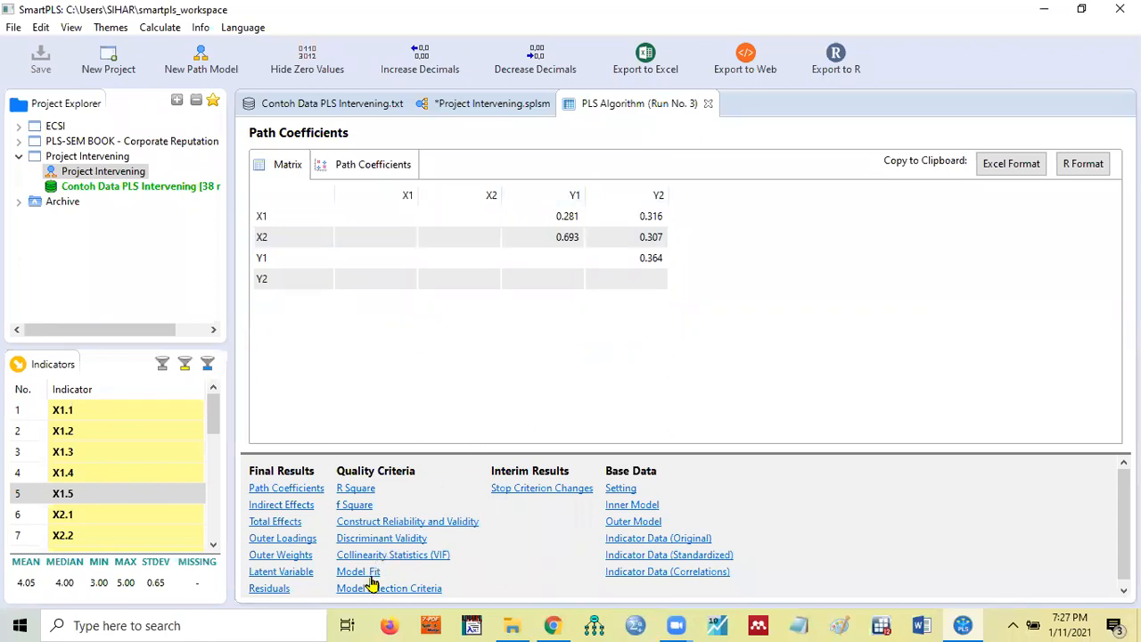
pyautogui.click(408, 525)
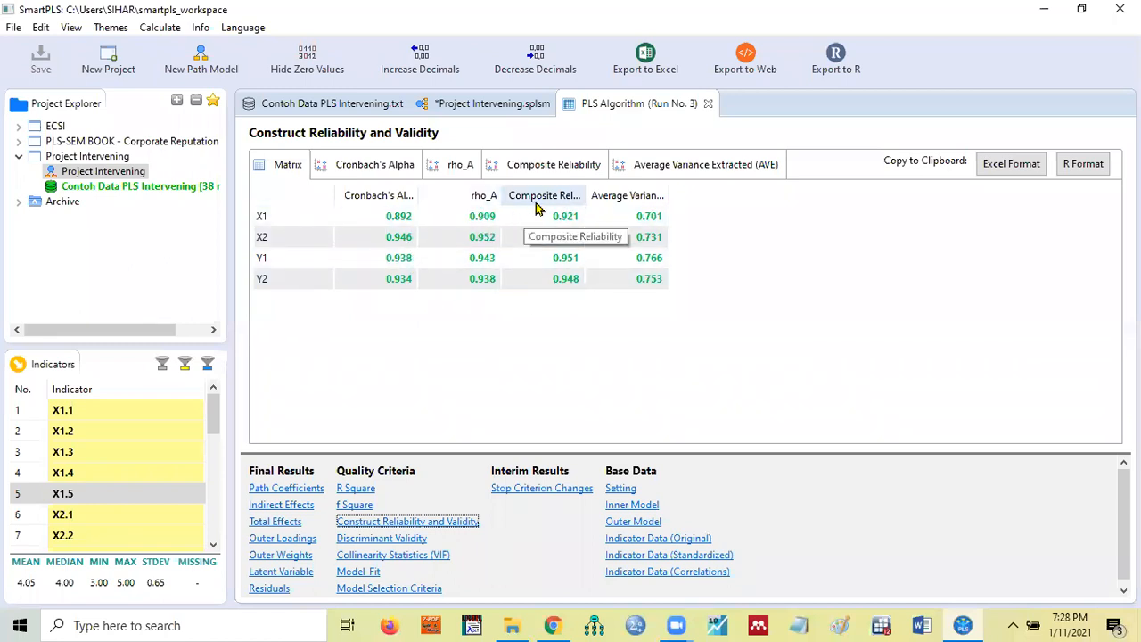
pyautogui.moveTo(585, 196); pyautogui.dragTo(632, 199)
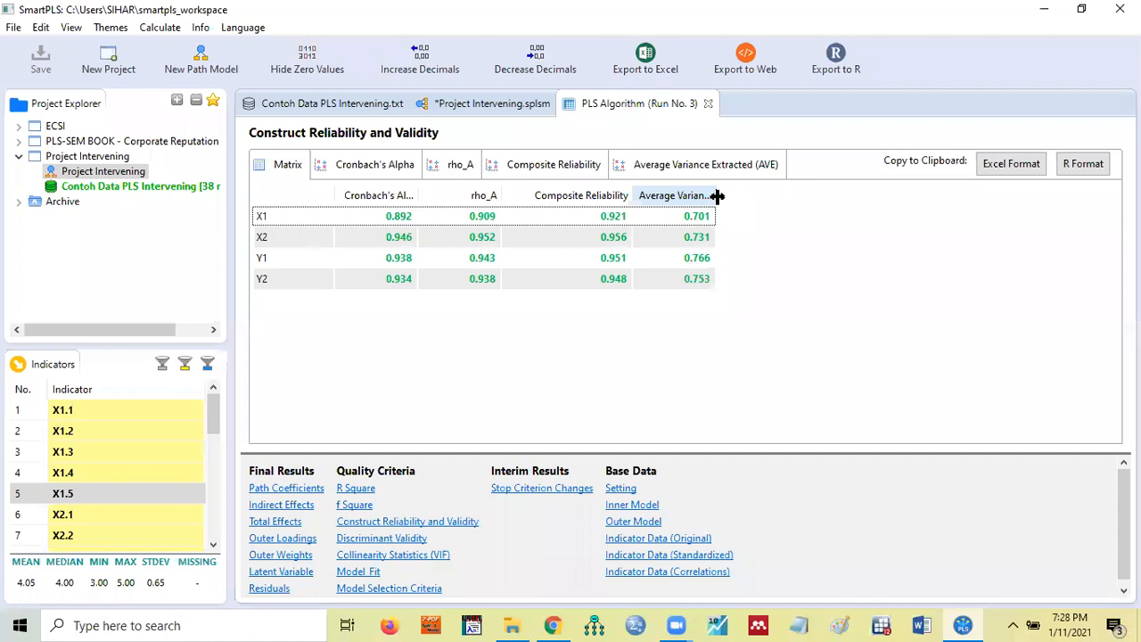
pyautogui.click(354, 171)
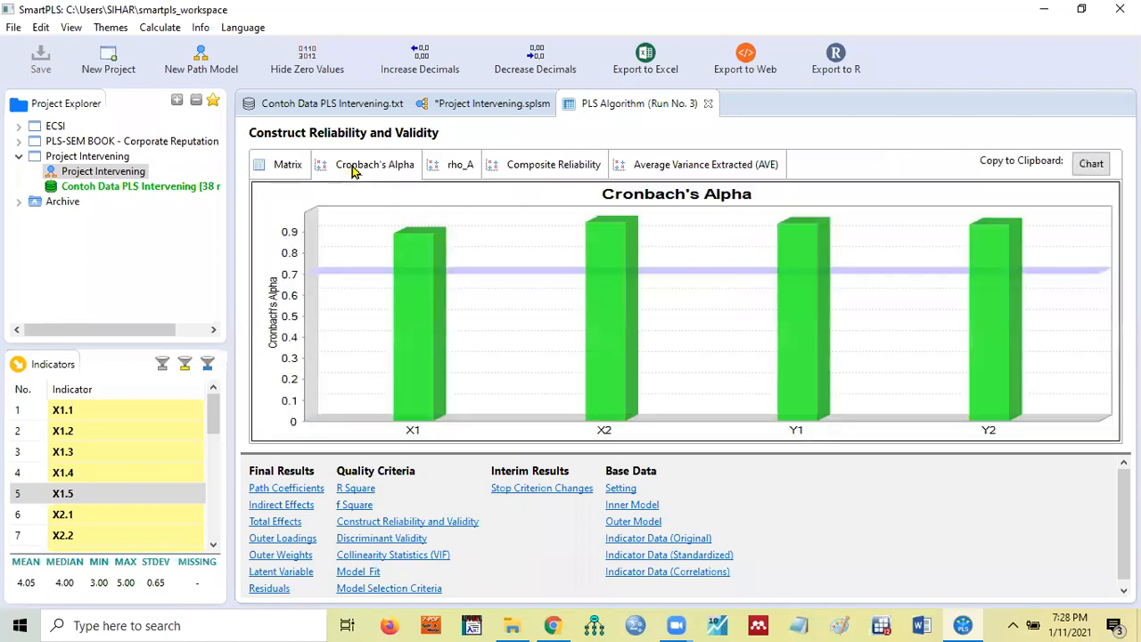
pyautogui.click(448, 169)
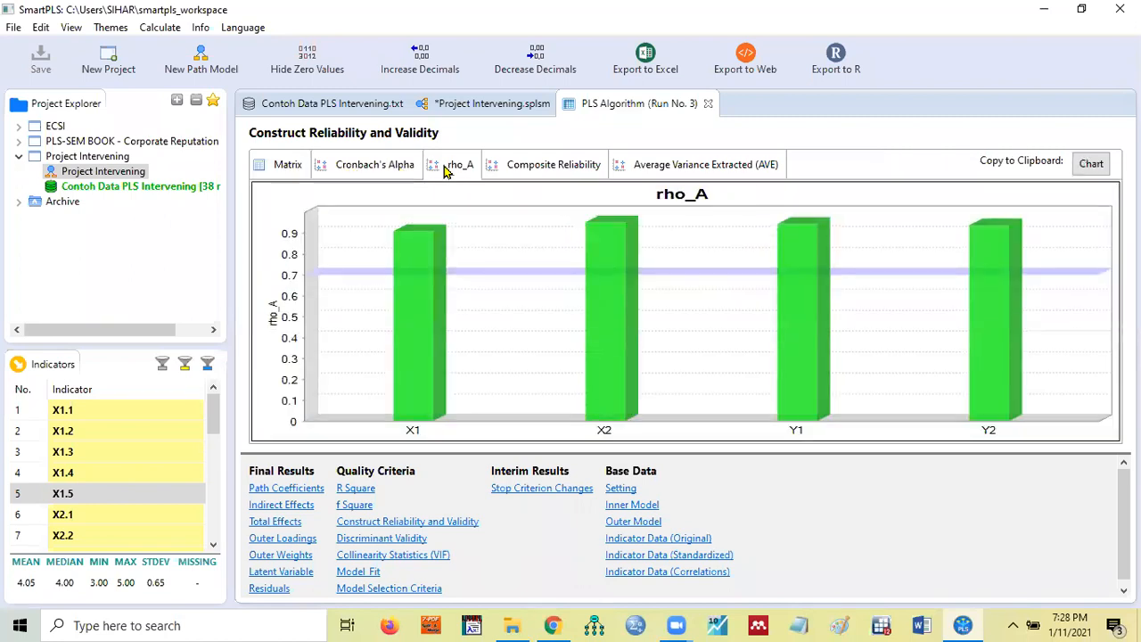
pyautogui.click(544, 167)
pyautogui.click(656, 171)
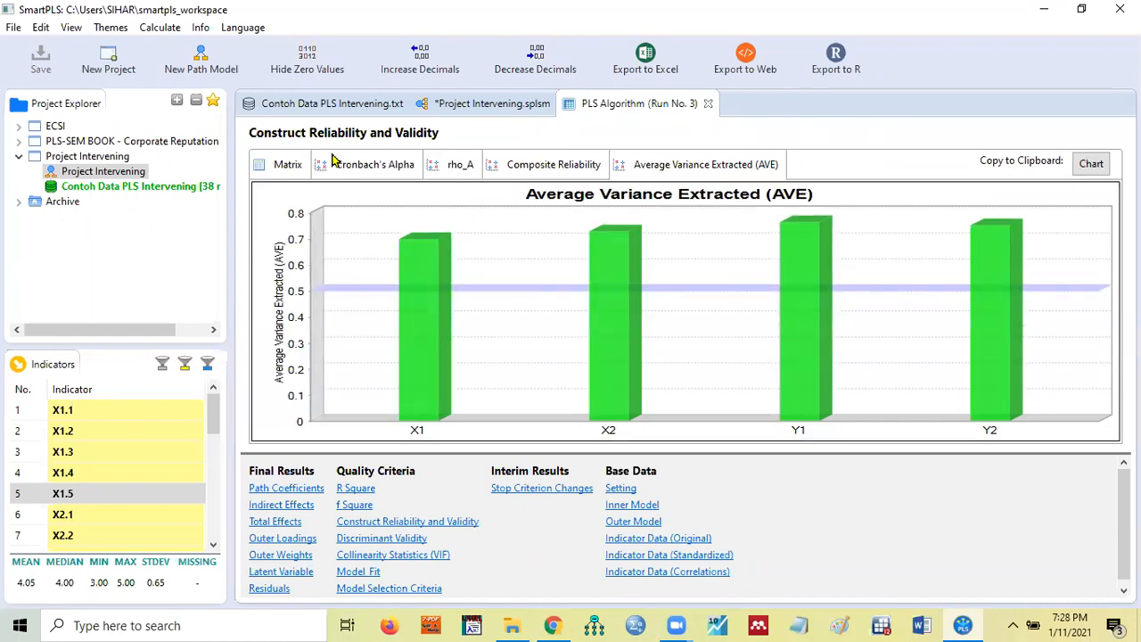
pyautogui.click(287, 166)
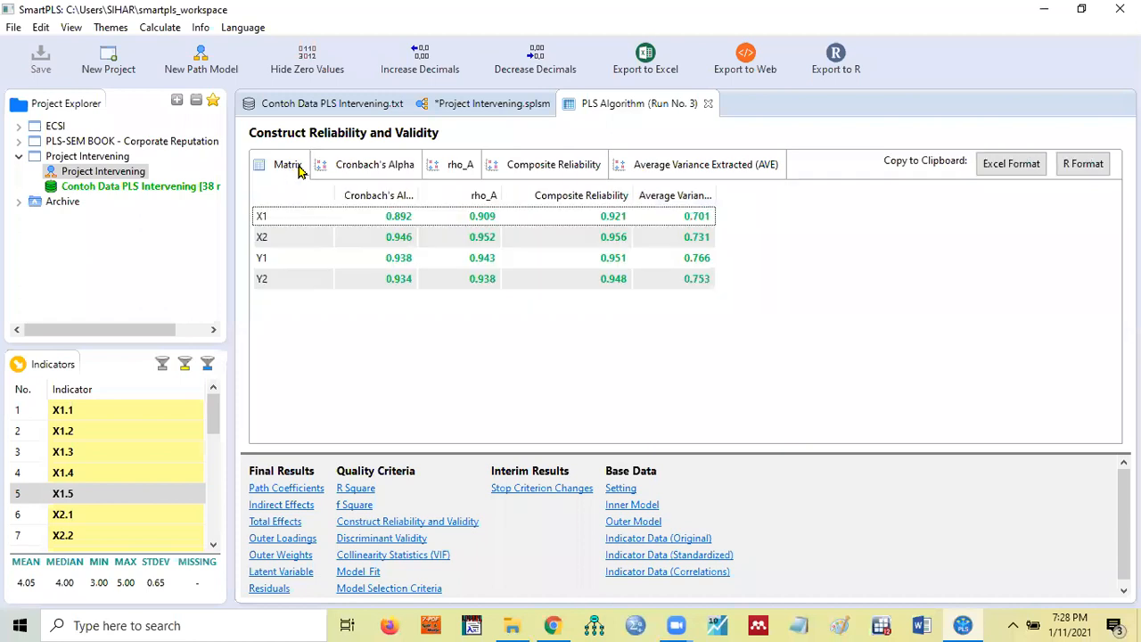
# Examine the R Square values of Y1 and Y2 in the report and on the path diagram.
pyautogui.click(357, 490)
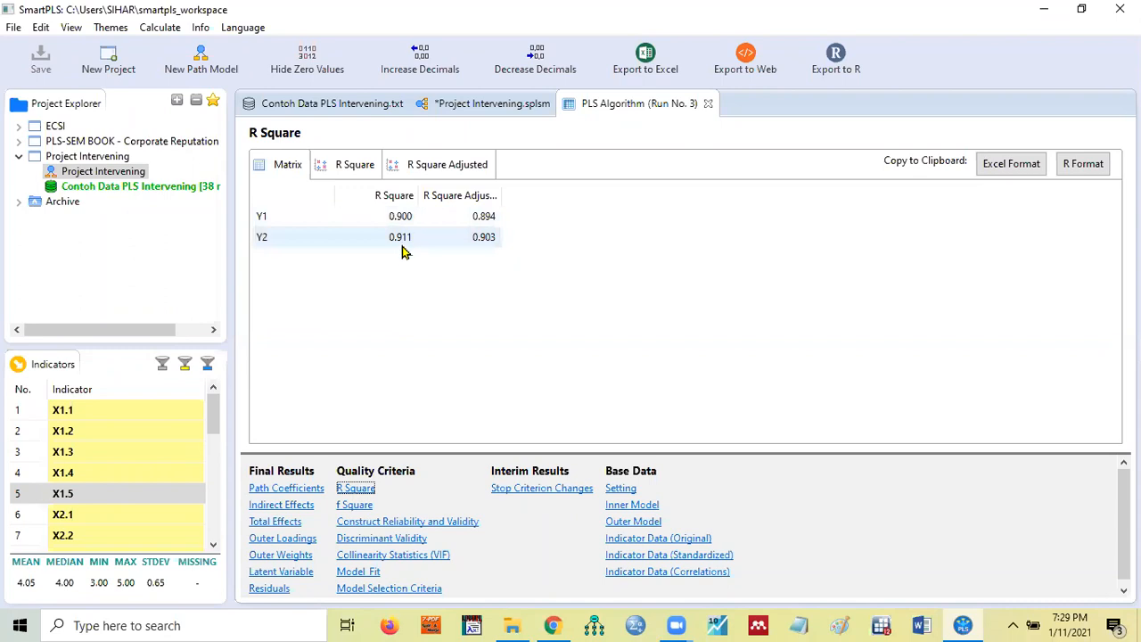
pyautogui.click(483, 106)
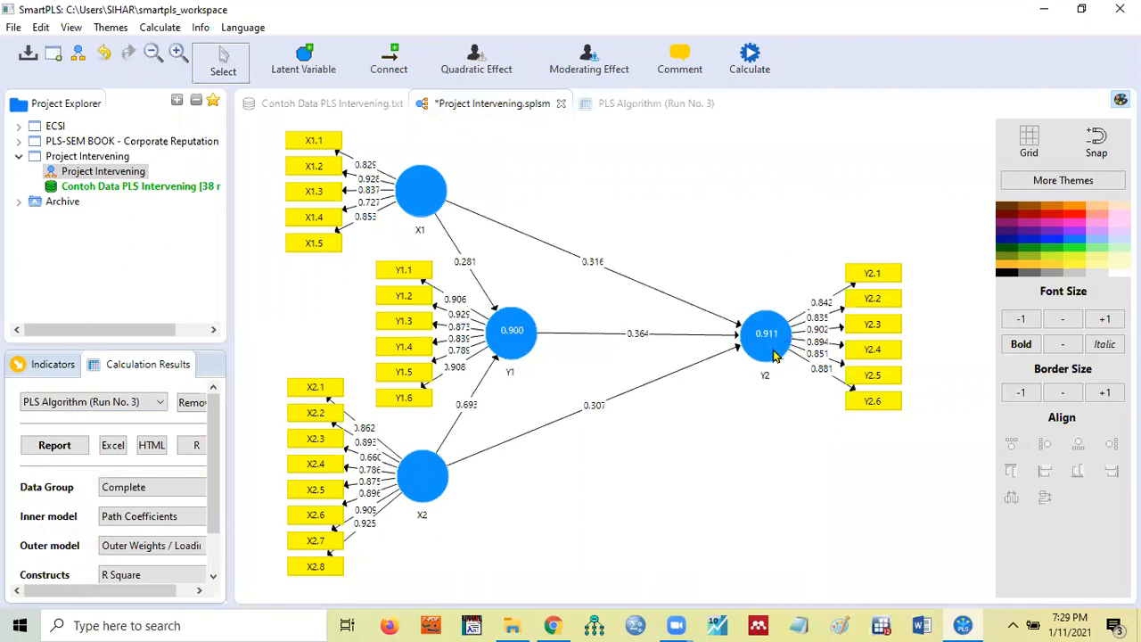
pyautogui.moveTo(774, 354)
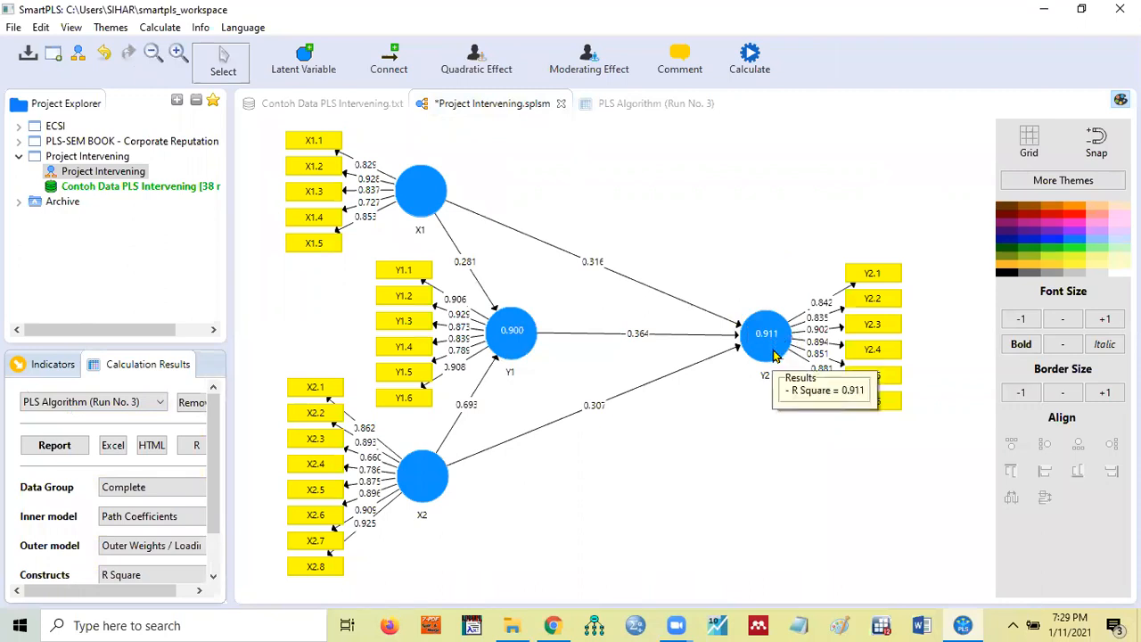
pyautogui.moveTo(530, 366)
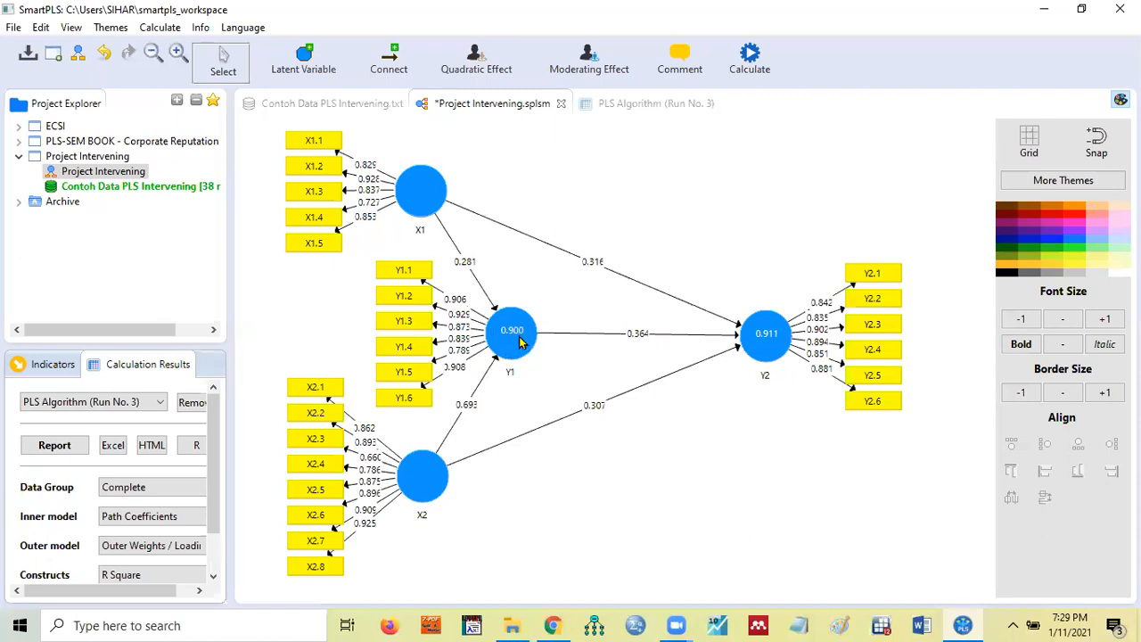
pyautogui.moveTo(514, 339)
pyautogui.moveTo(763, 382)
pyautogui.moveTo(778, 353)
pyautogui.moveTo(789, 359)
pyautogui.moveTo(526, 355)
pyautogui.moveTo(524, 379)
pyautogui.moveTo(515, 344)
pyautogui.moveTo(783, 357)
pyautogui.click(721, 224)
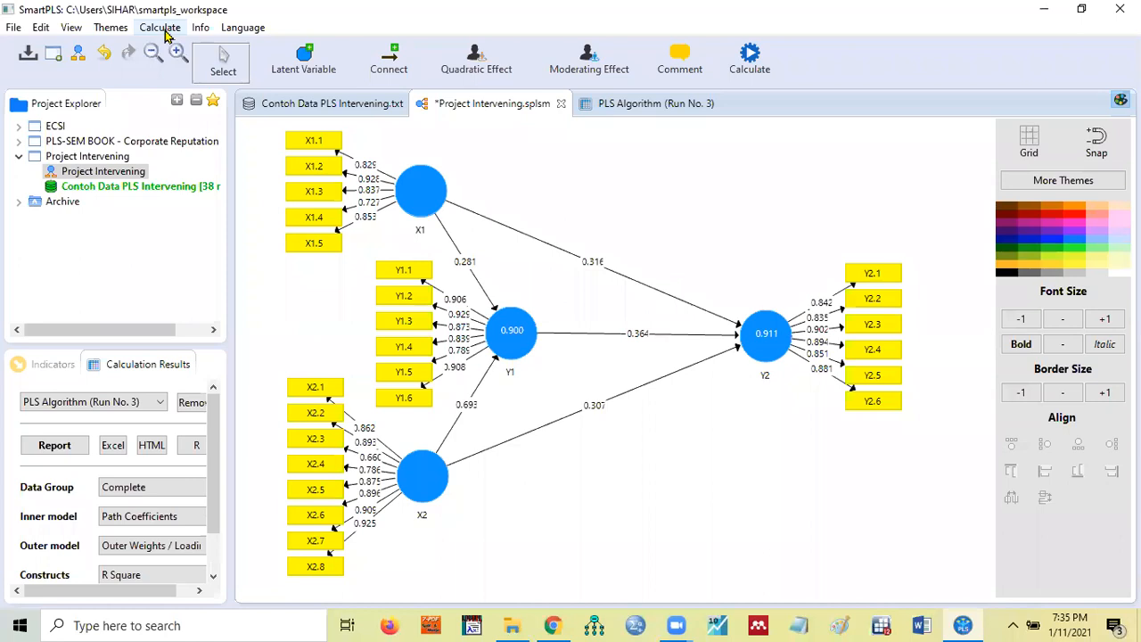
# Run Basic Bootstrapping with 500 subsamples, a two-tailed test and a 0.05 significance level, and review the path coefficients.
pyautogui.click(165, 32)
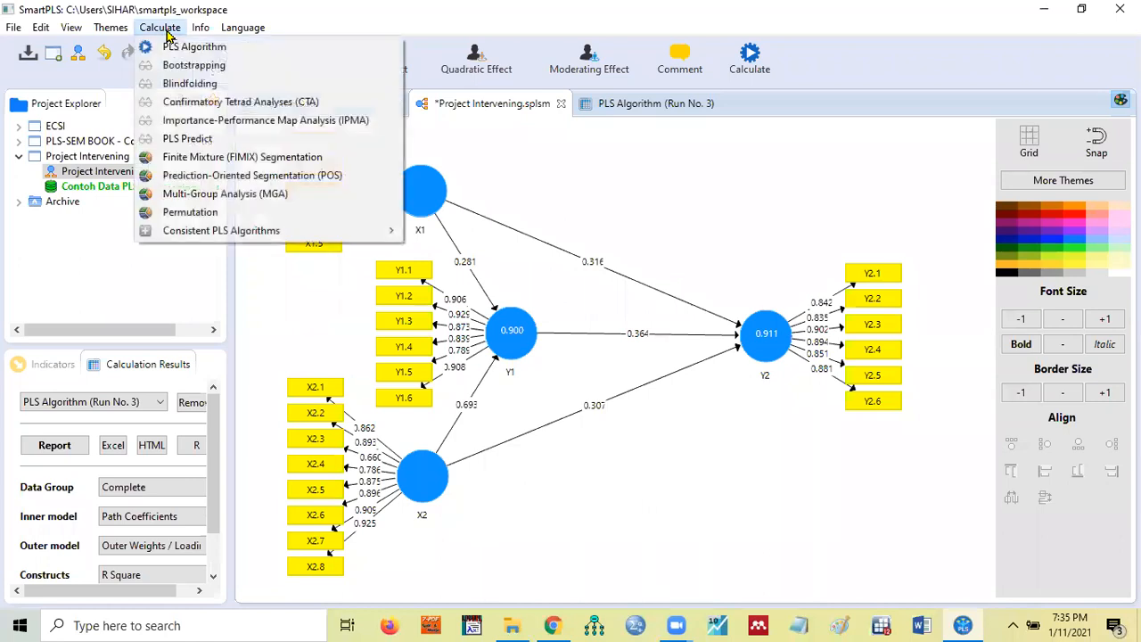
pyautogui.click(209, 72)
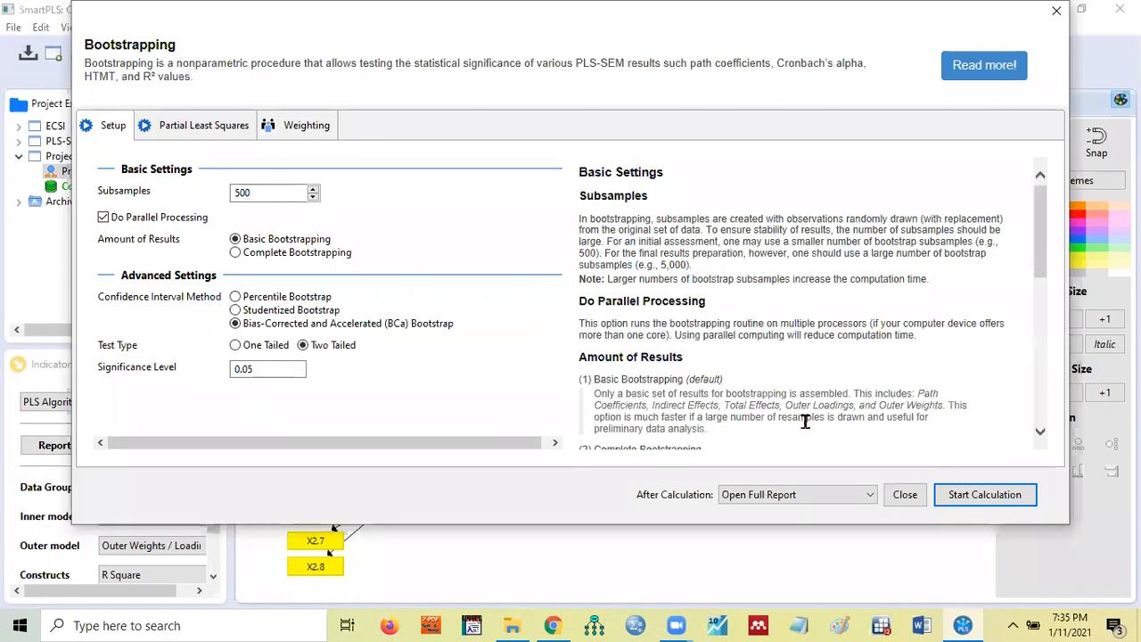
pyautogui.click(985, 499)
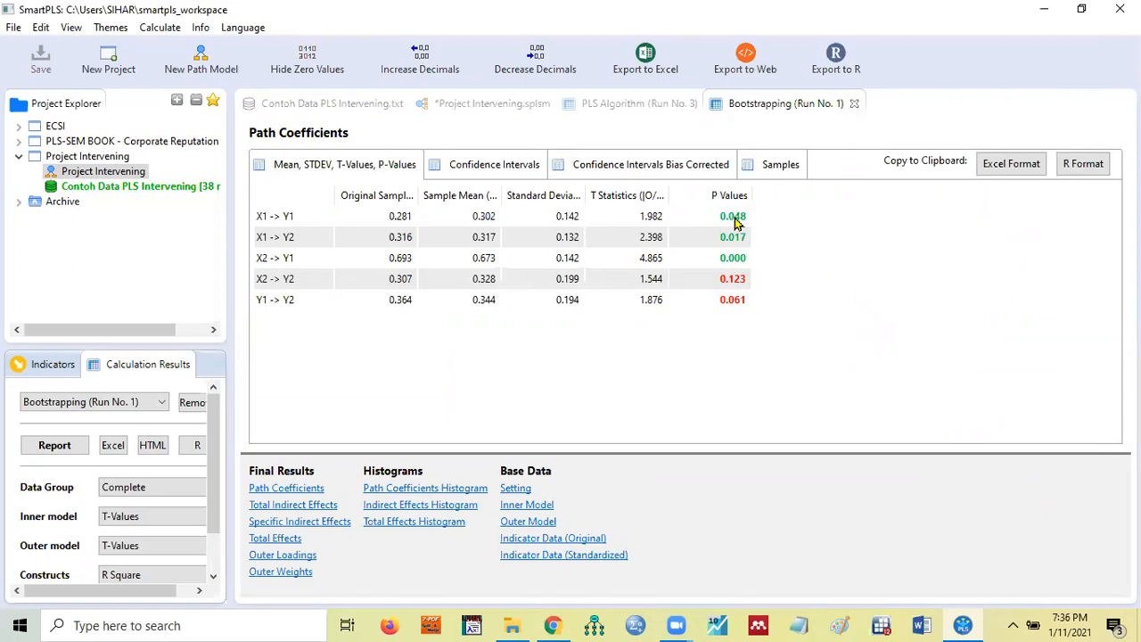
pyautogui.click(786, 224)
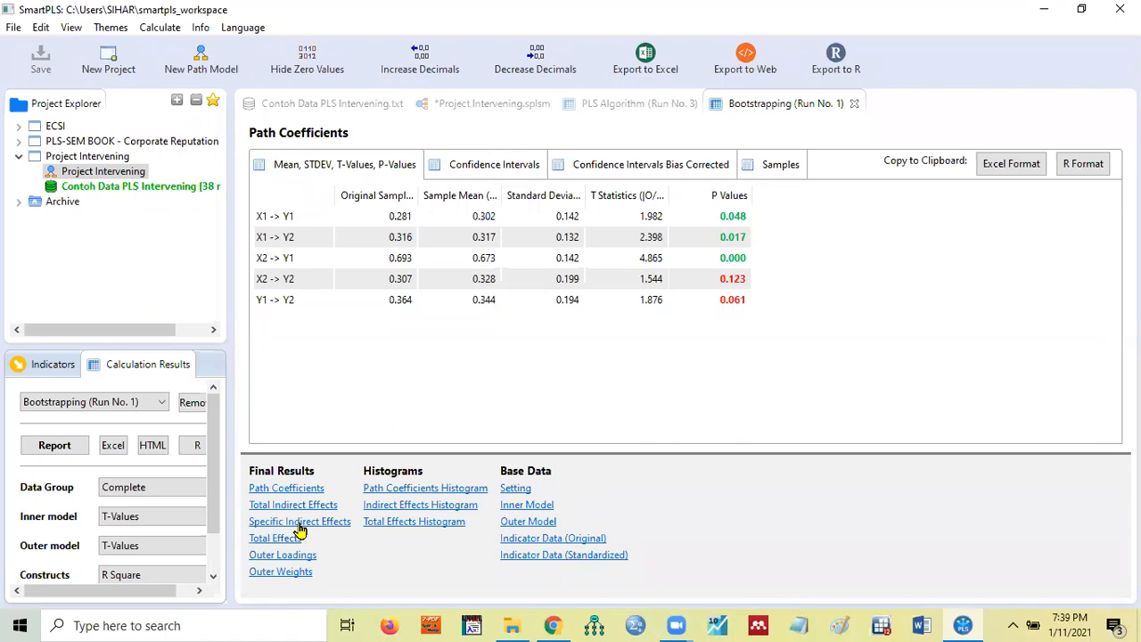
# Review the Specific Indirect Effects from bootstrapping and return to the path diagram with its T-values.
pyautogui.click(299, 530)
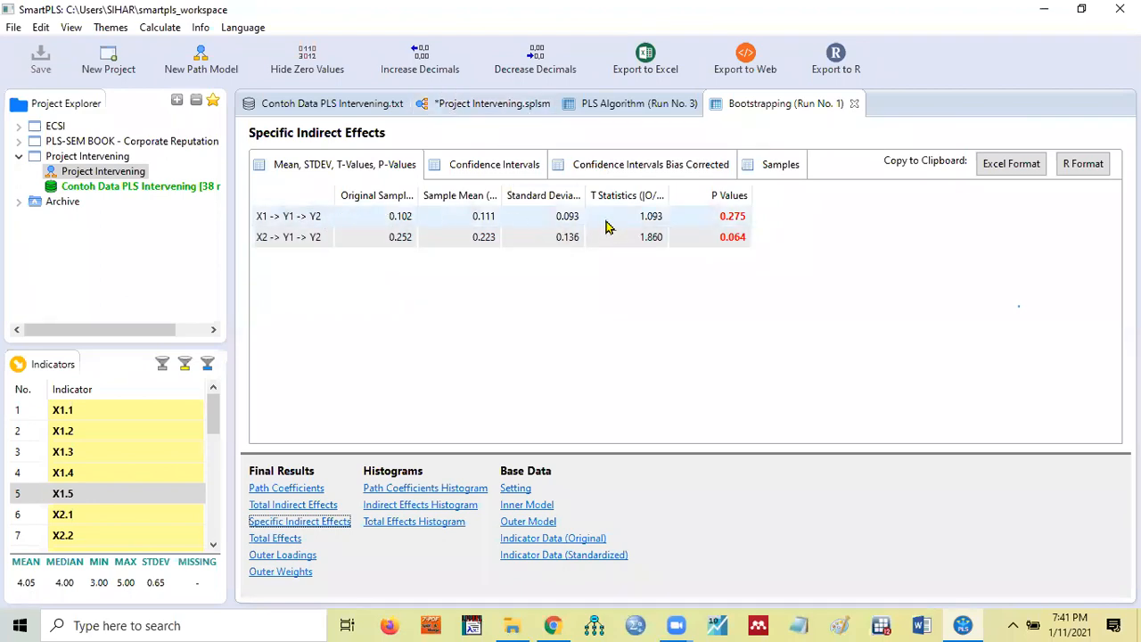
pyautogui.click(499, 104)
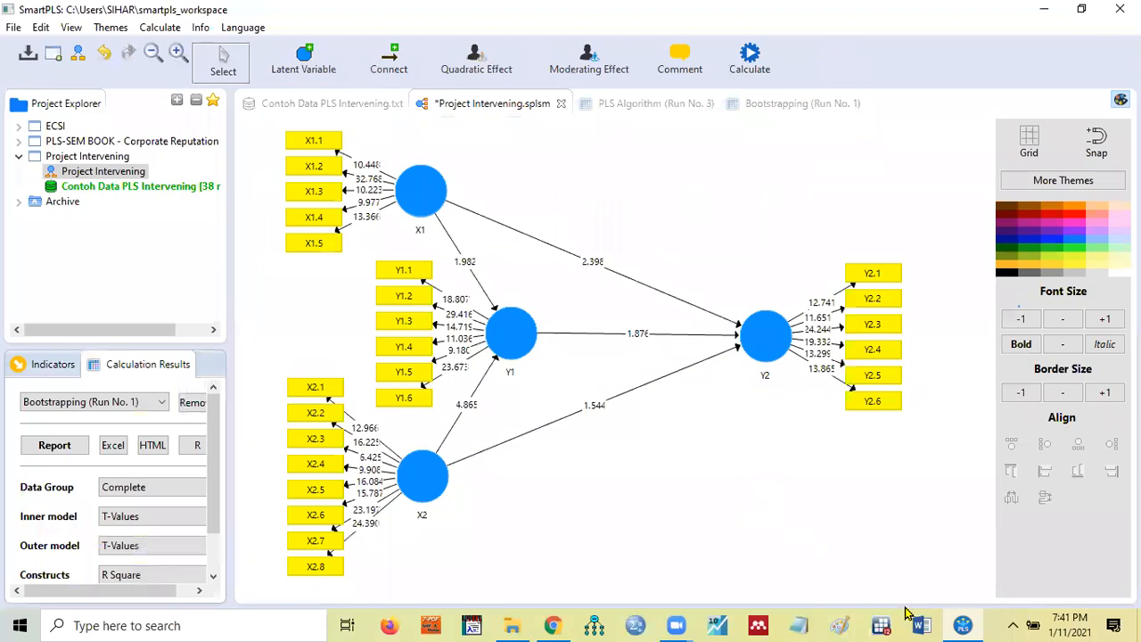
# Switch to Paint, paste a screenshot of the bootstrapped path diagram and shift it up and to the left on the canvas.
pyautogui.click(841, 623)
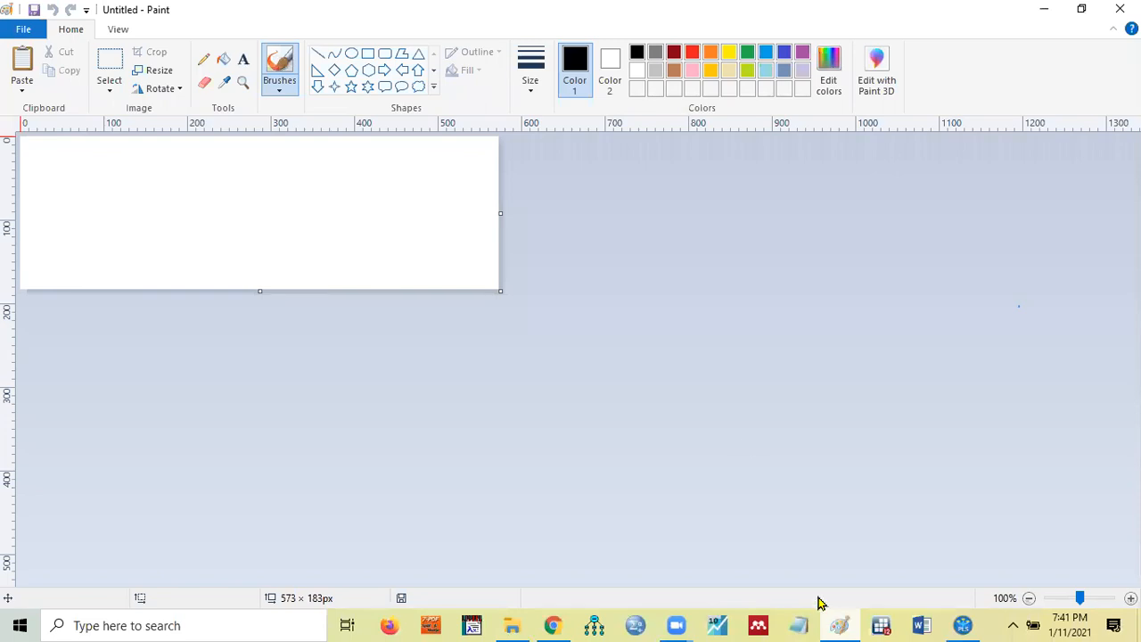
pyautogui.hotkey('ctrl', 'v')
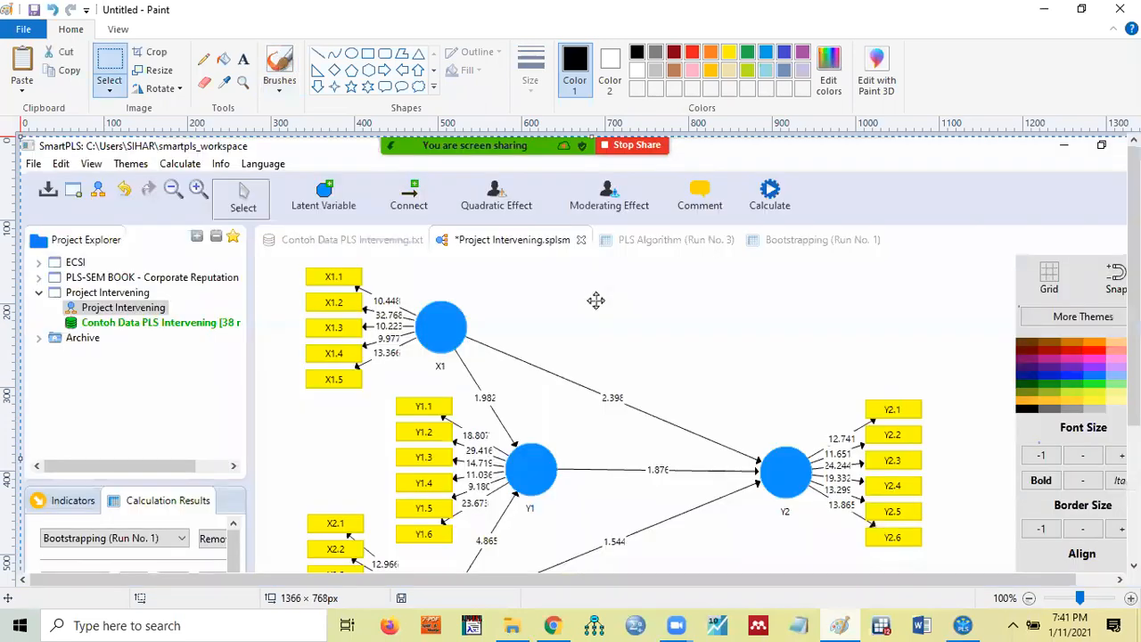
pyautogui.moveTo(691, 419)
pyautogui.mouseDown()
pyautogui.moveTo(597, 300)
pyautogui.moveTo(599, 290)
pyautogui.moveTo(627, 296)
pyautogui.mouseUp()
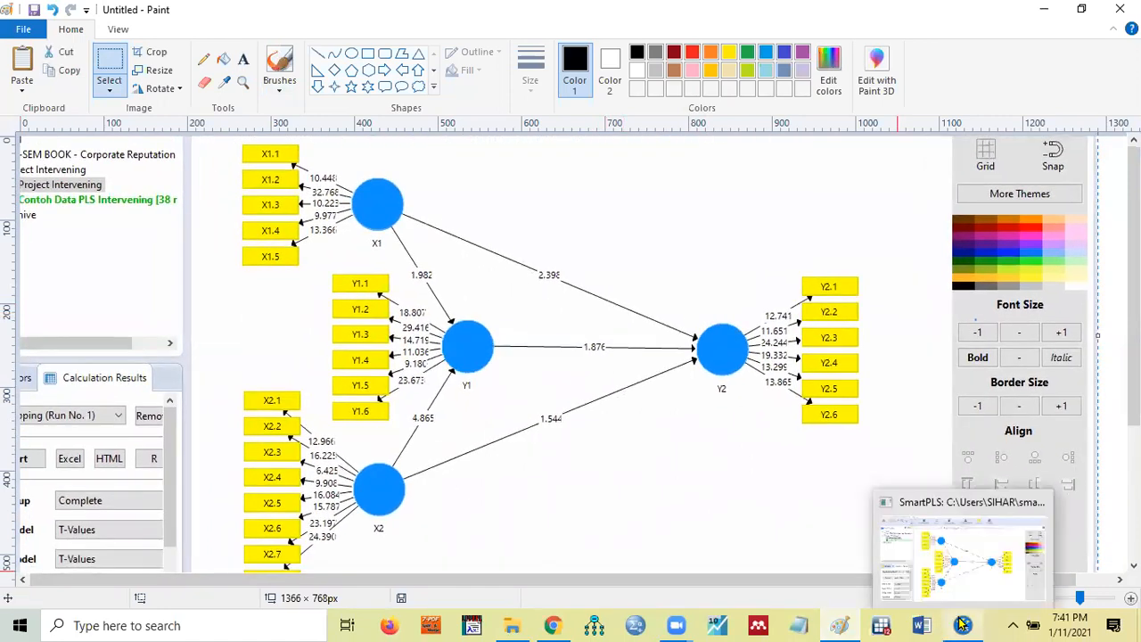
# Zoom the SmartPLS path diagram out two levels and paste a fresh screenshot of it into Paint.
pyautogui.click(961, 563)
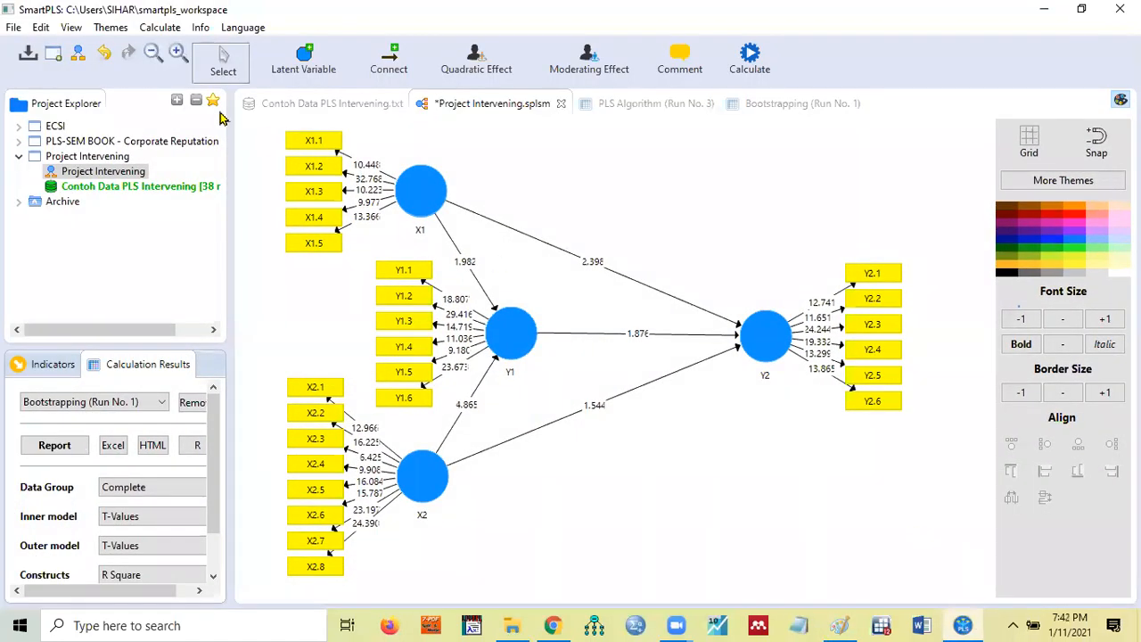
pyautogui.click(153, 55)
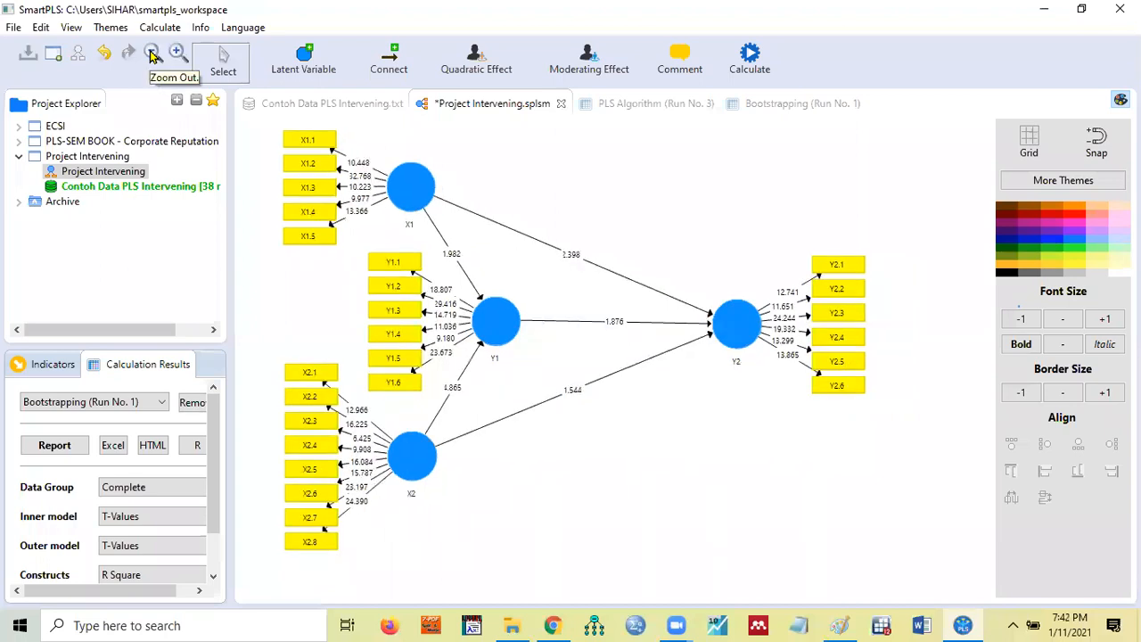
pyautogui.click(152, 55)
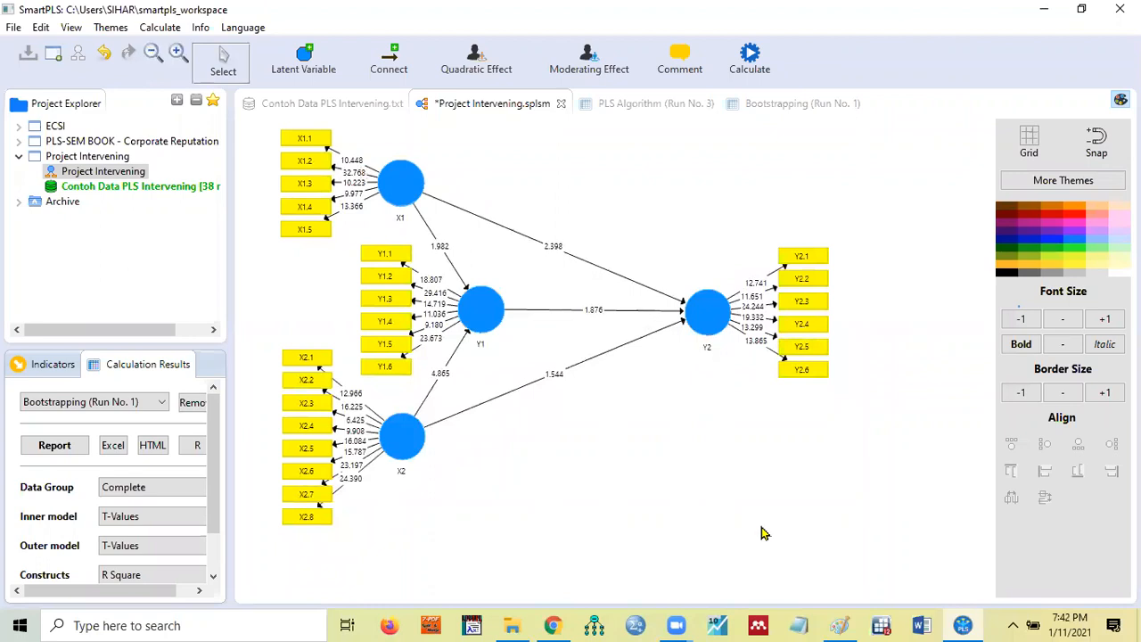
pyautogui.click(838, 624)
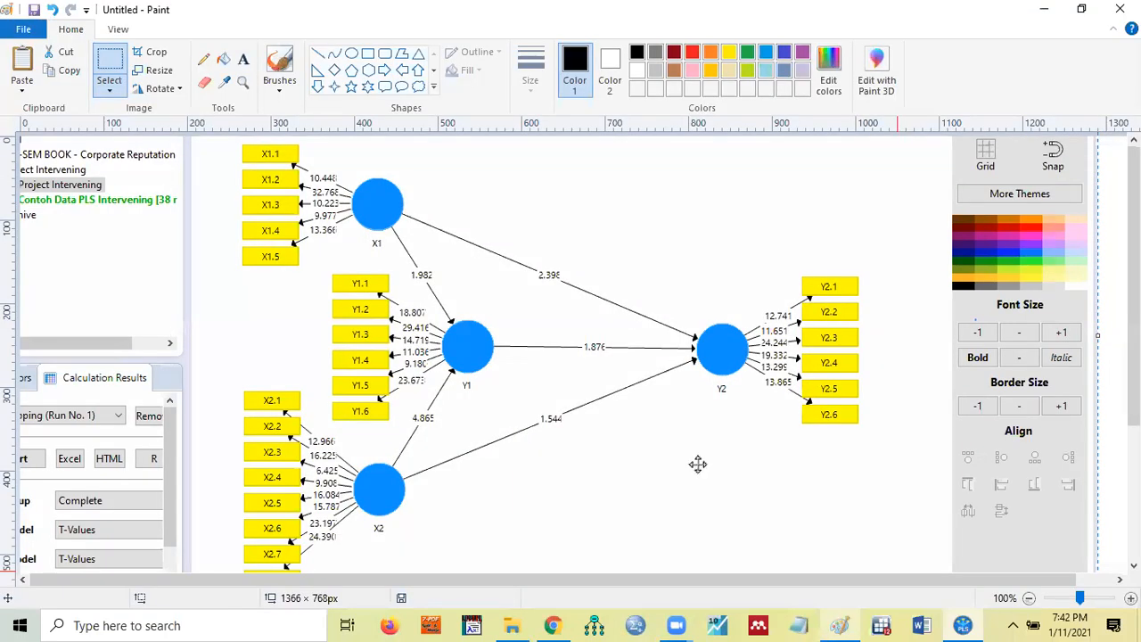
pyautogui.hotkey('ctrl', 'v')
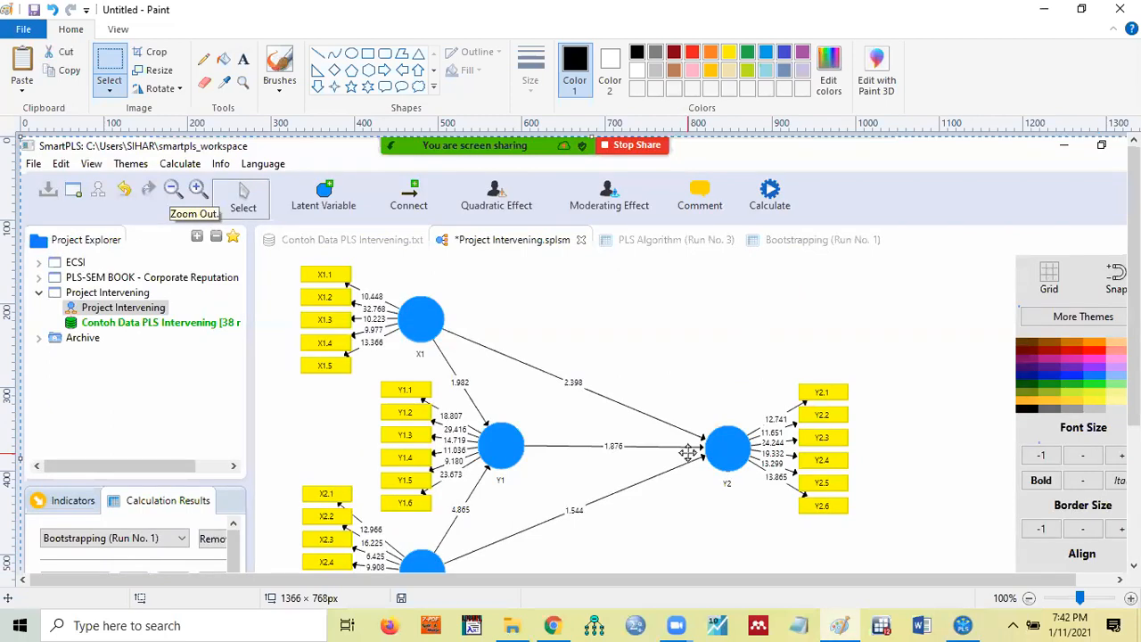
pyautogui.scroll(-3, 683, 344)
pyautogui.moveTo(573, 304); pyautogui.dragTo(571, 307)
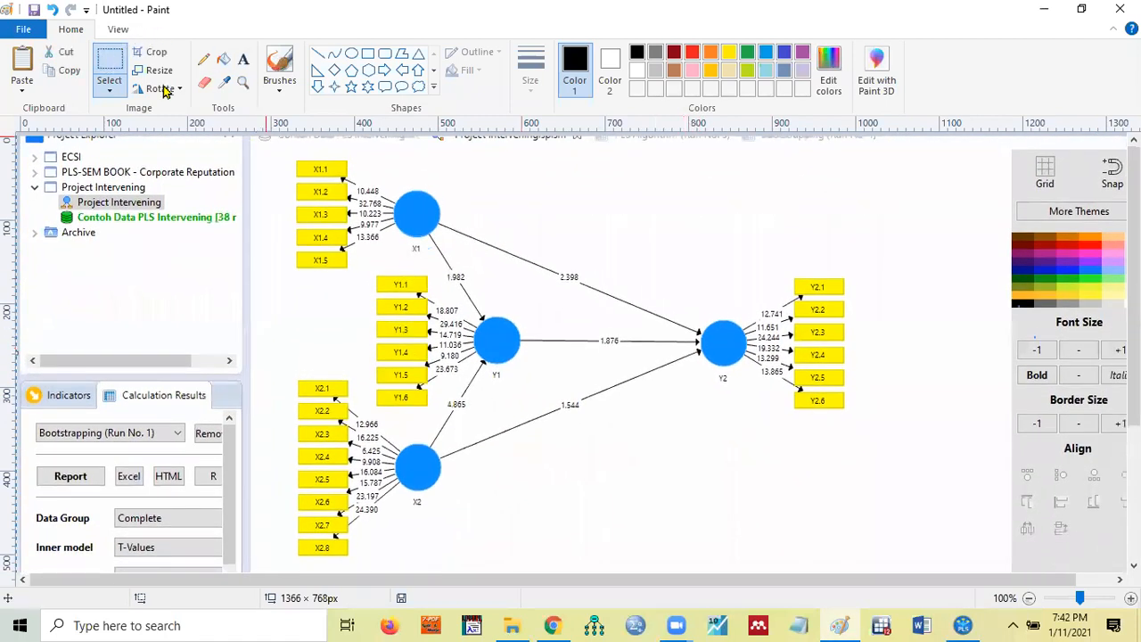
pyautogui.click(285, 154)
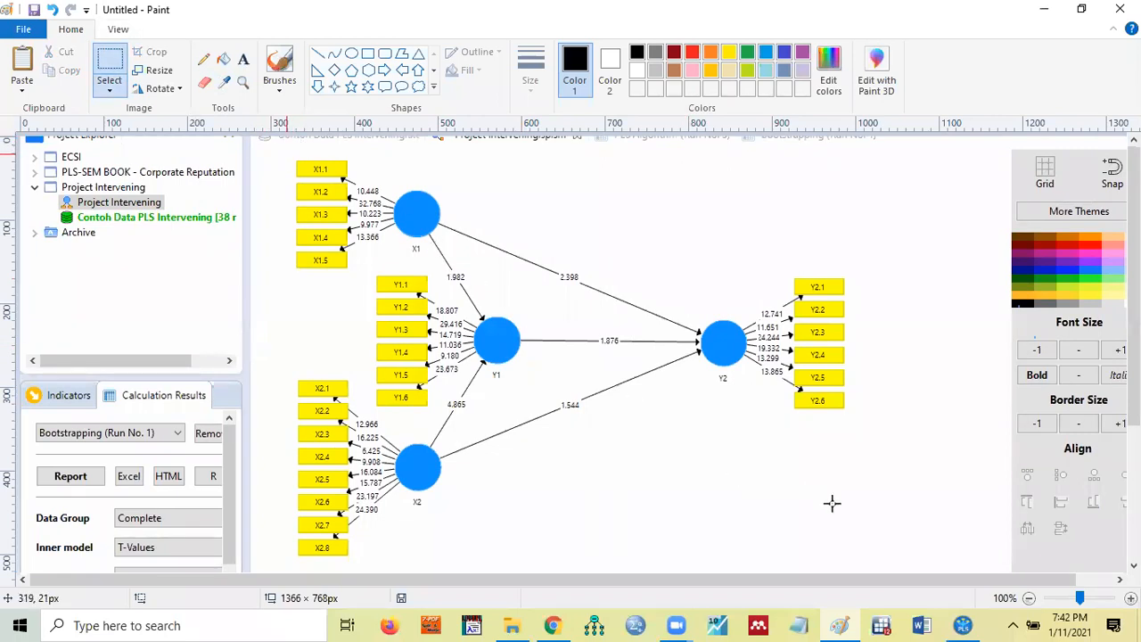
# Select the path diagram area of the pasted screenshot, about 673 × 486 px, and cut it from the canvas.
pyautogui.moveTo(287, 154); pyautogui.dragTo(751, 486)
pyautogui.moveTo(846, 557); pyautogui.dragTo(849, 561)
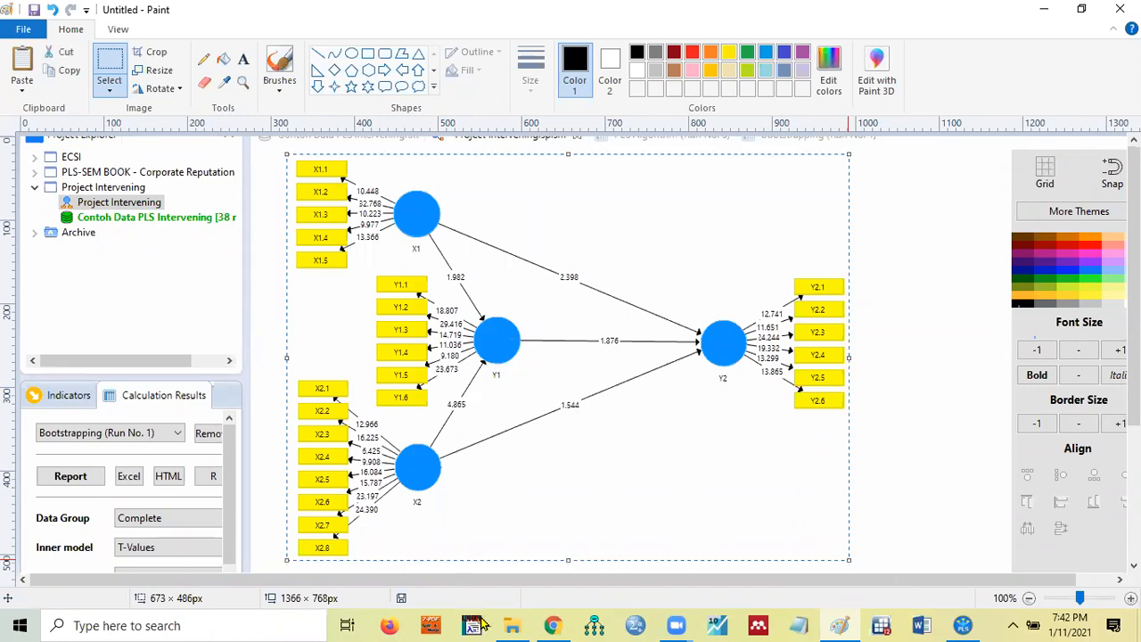
pyautogui.hotkey('ctrl', 'x')
# Switch to File Explorer and open the folder 4. Metode Penelitian within DATA 1 Kampus, 2. Materi Ngajar, 12. Materi Ngajar 2020.
pyautogui.click(513, 624)
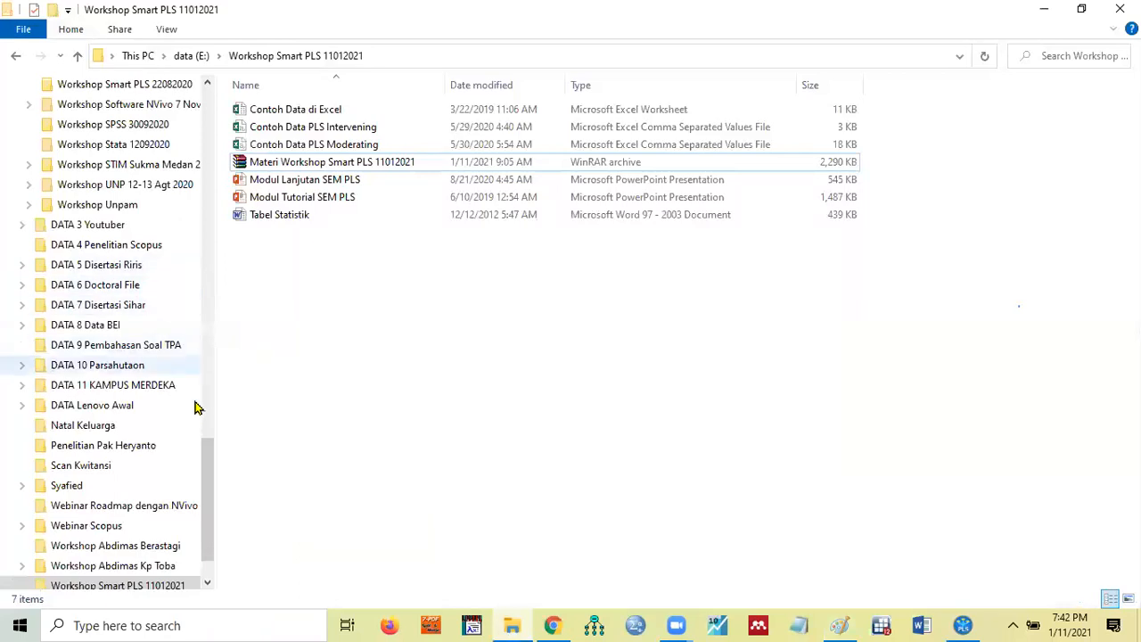
pyautogui.moveTo(203, 436); pyautogui.dragTo(203, 115)
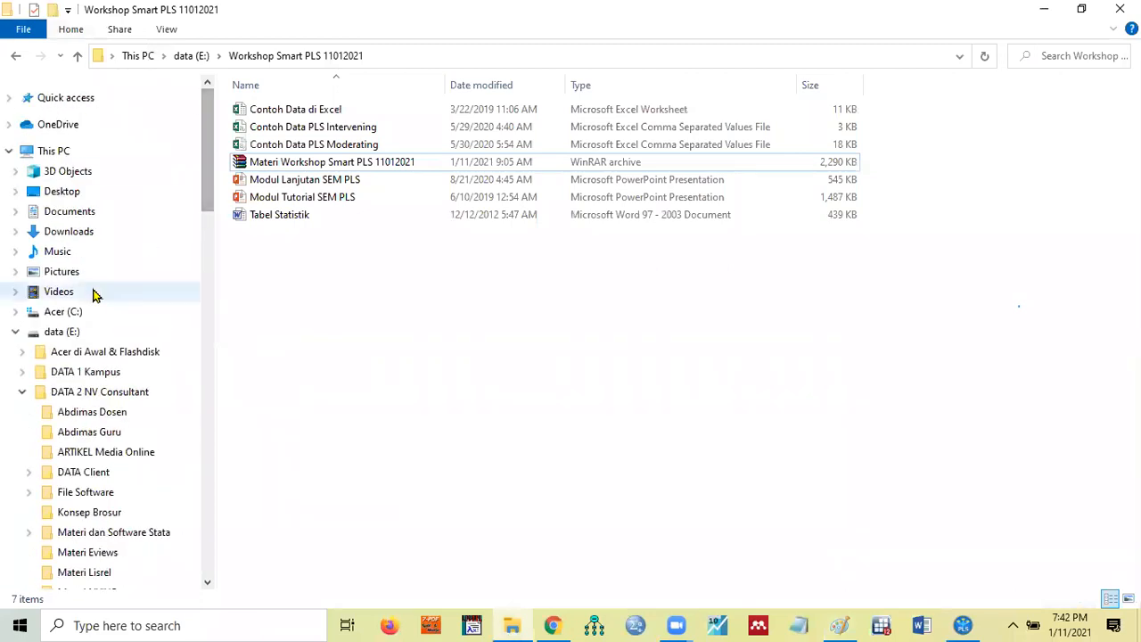
pyautogui.click(96, 377)
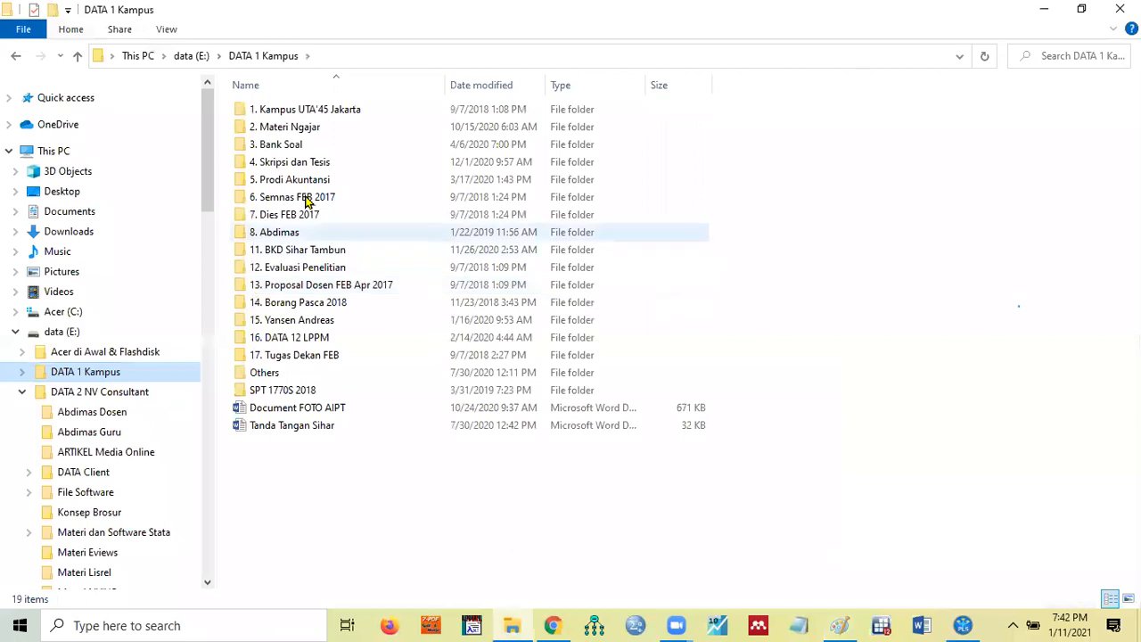
pyautogui.doubleClick(305, 130)
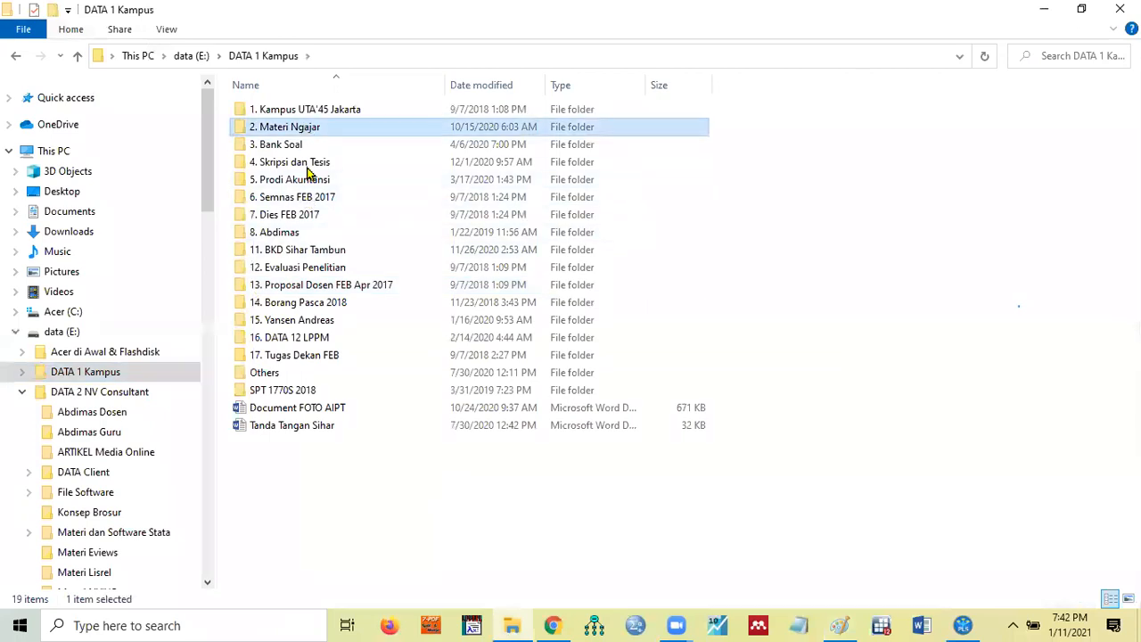
pyautogui.doubleClick(330, 286)
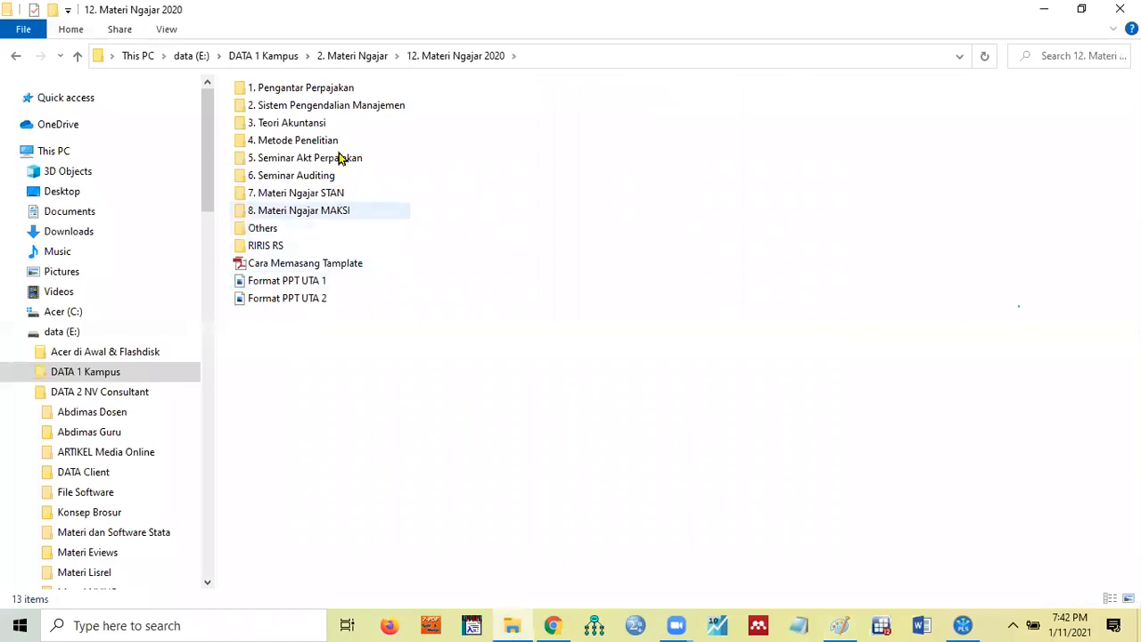
pyautogui.click(323, 142)
pyautogui.press('Return')
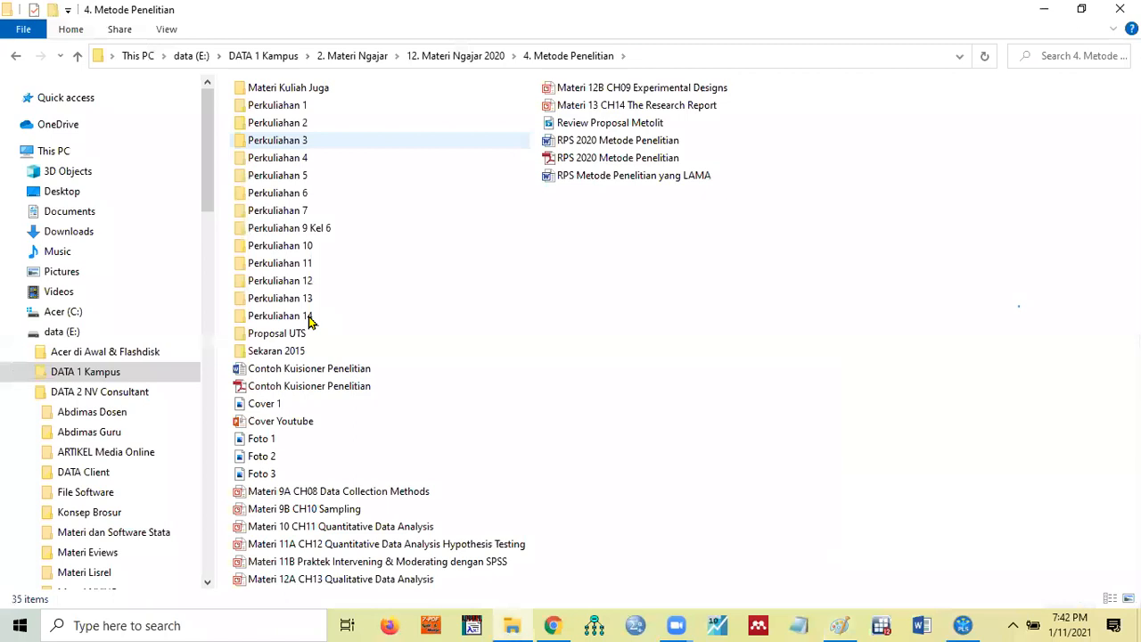
# Open the Presensi document from the Perkuliahan 14 folder in Word and dismiss the Office activation wizard.
pyautogui.press('Down')
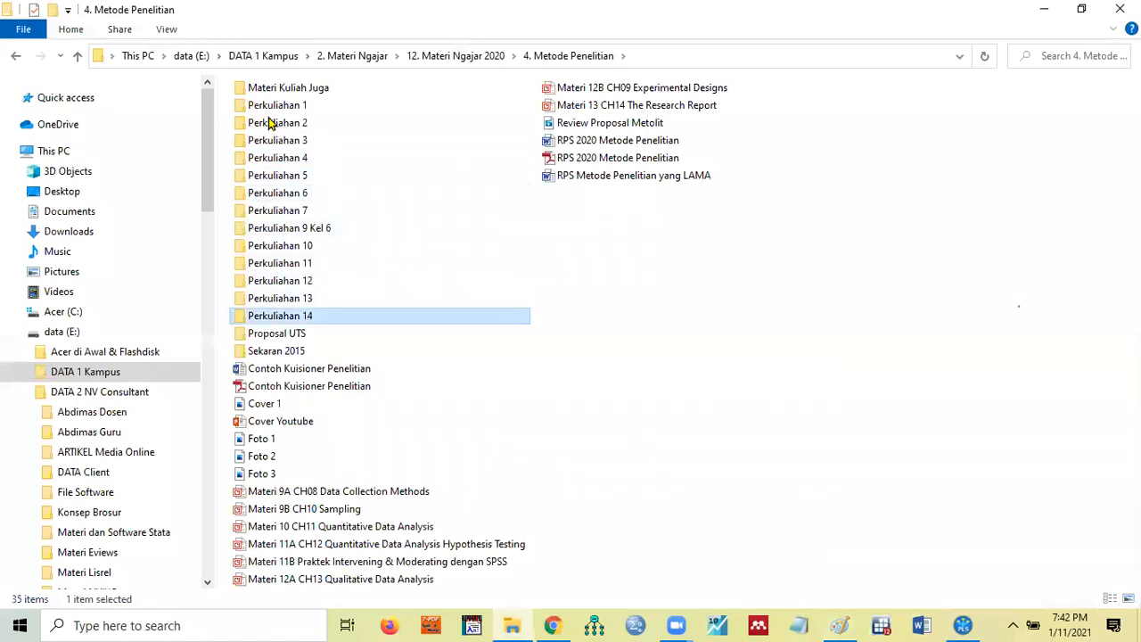
pyautogui.press('Return')
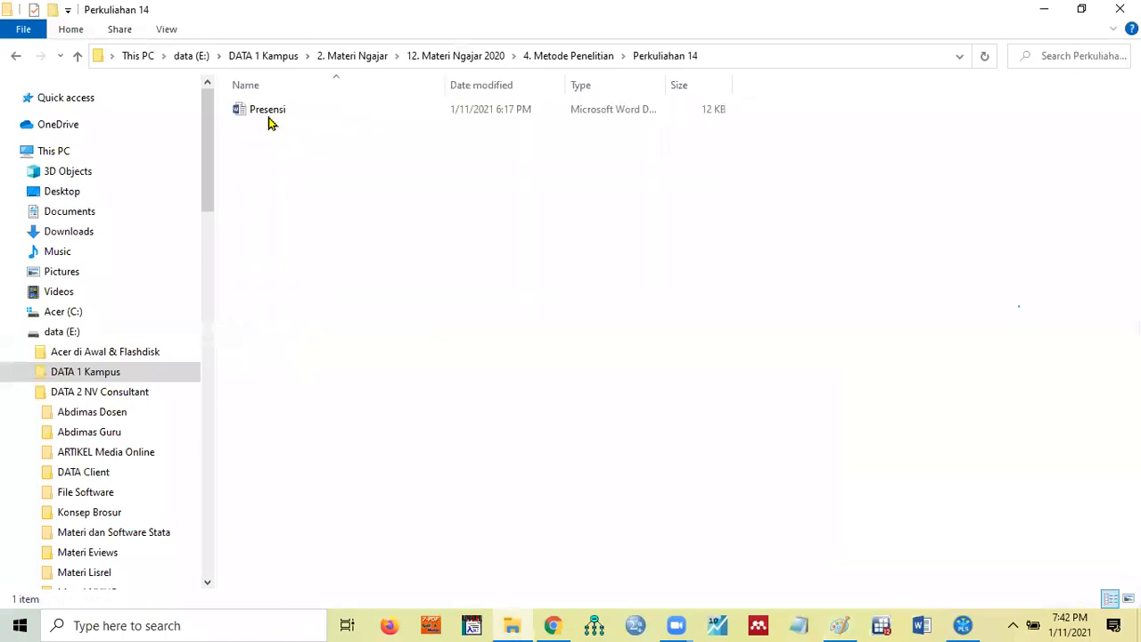
pyautogui.click(269, 117)
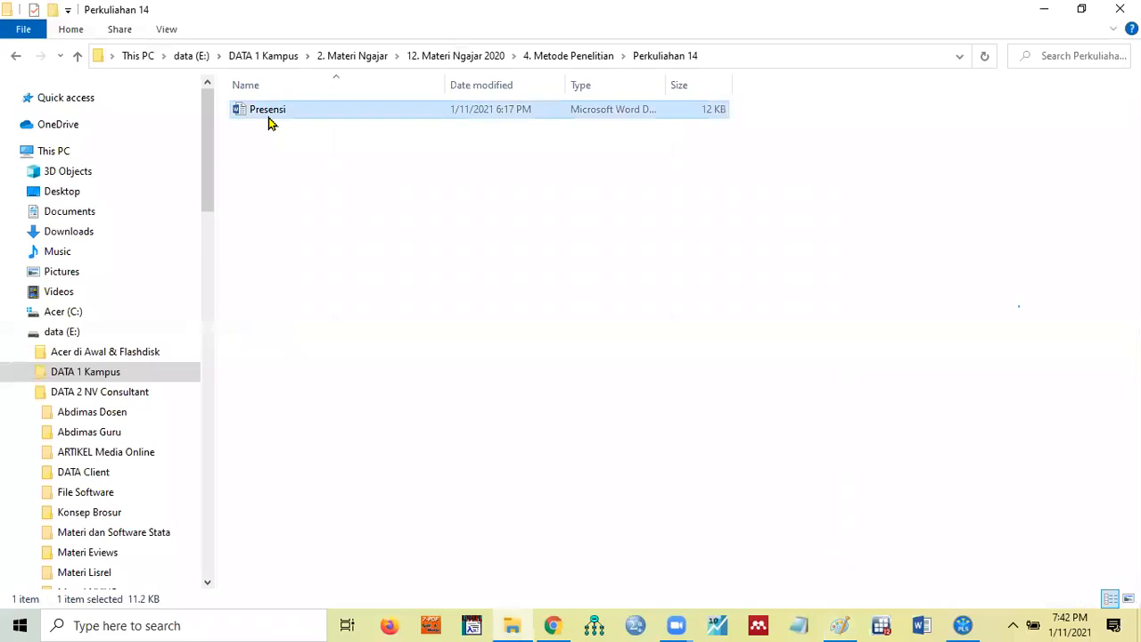
pyautogui.doubleClick(272, 123)
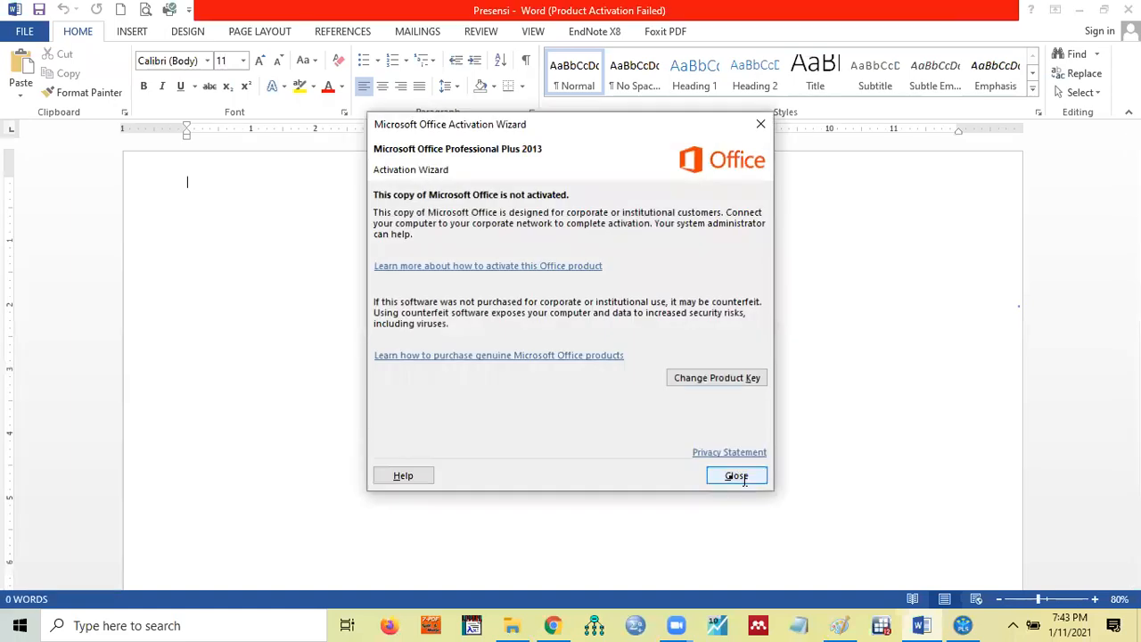
pyautogui.click(737, 477)
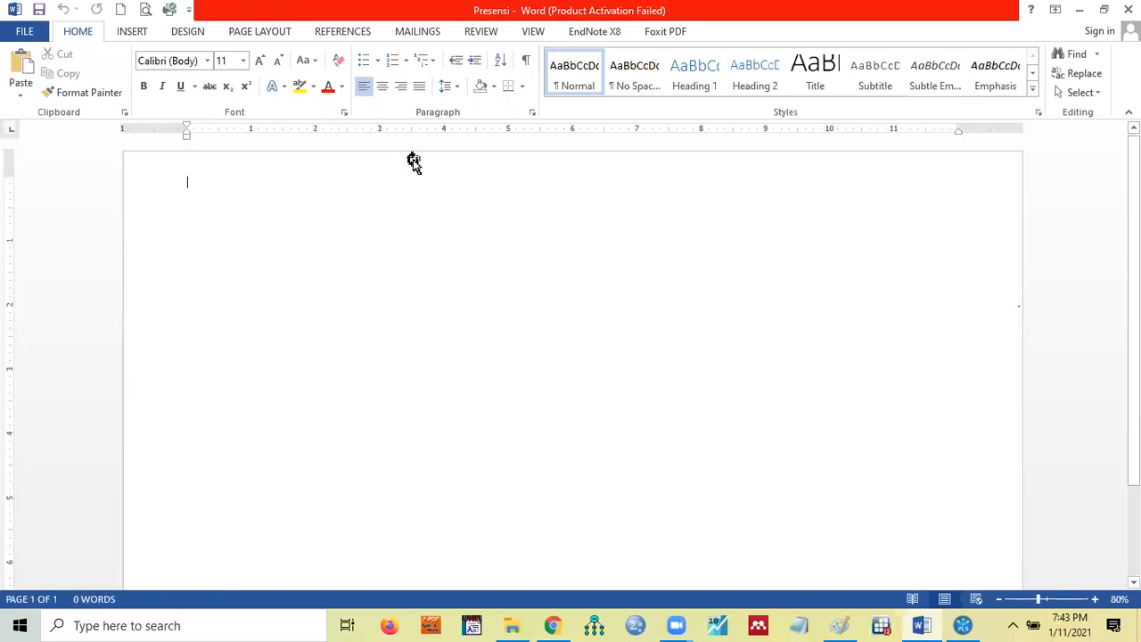
# Paste the cut path diagram into the empty document and centre it horizontally.
pyautogui.hotkey('ctrl', 'v')
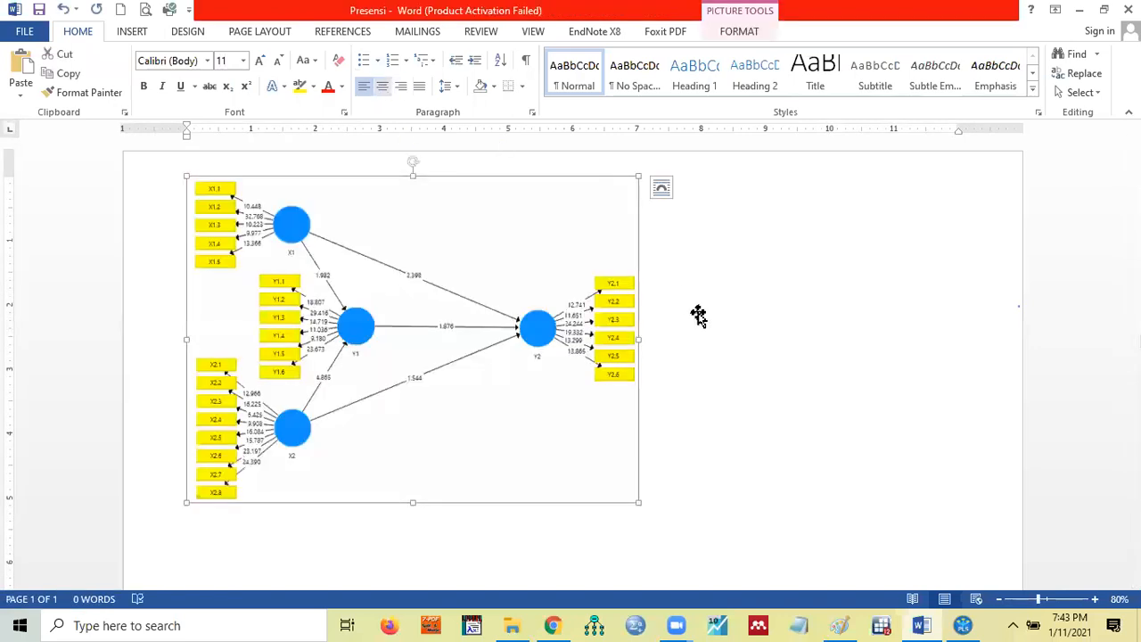
pyautogui.hotkey('ctrl', 'e')
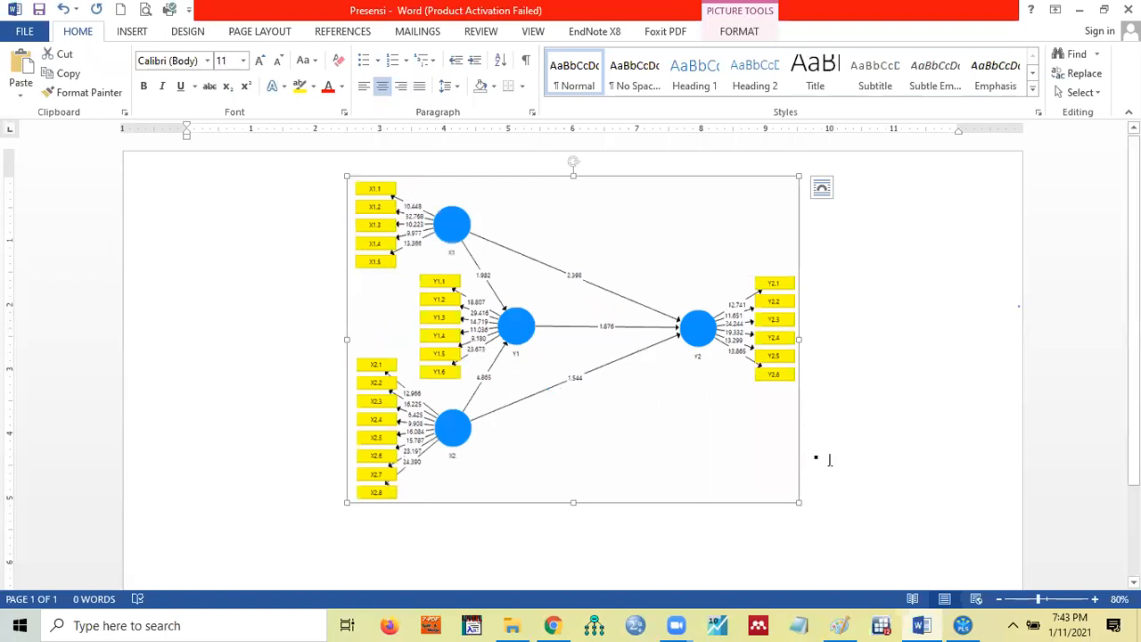
pyautogui.click(829, 460)
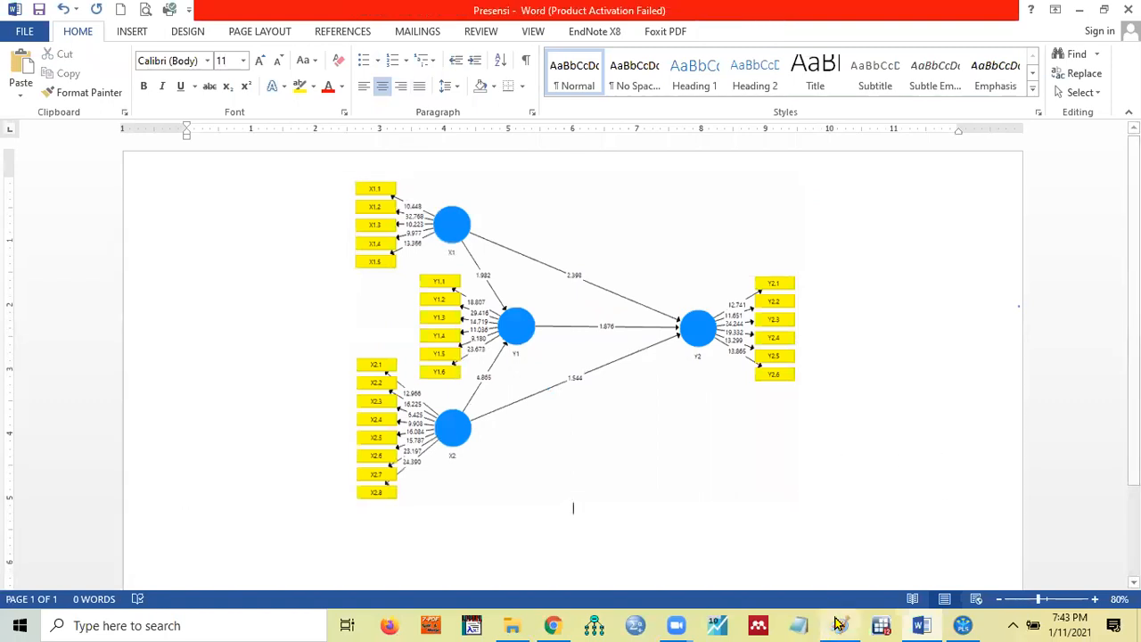
# Switch to SmartPLS and exit it without saving the changes to the intervening model.
pyautogui.click(963, 625)
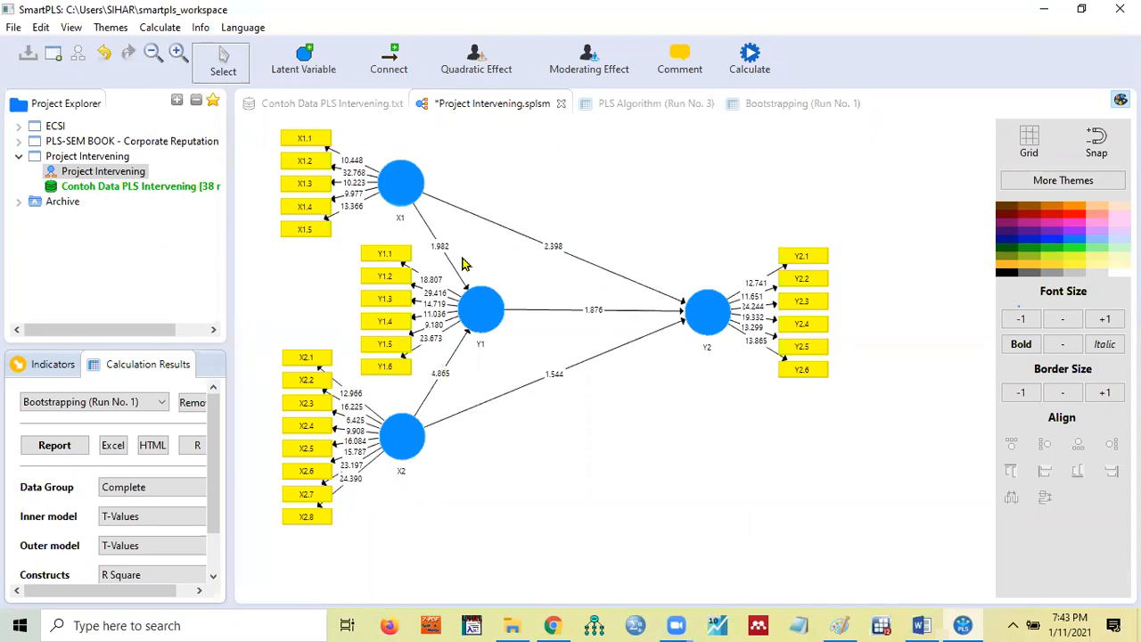
pyautogui.click(179, 55)
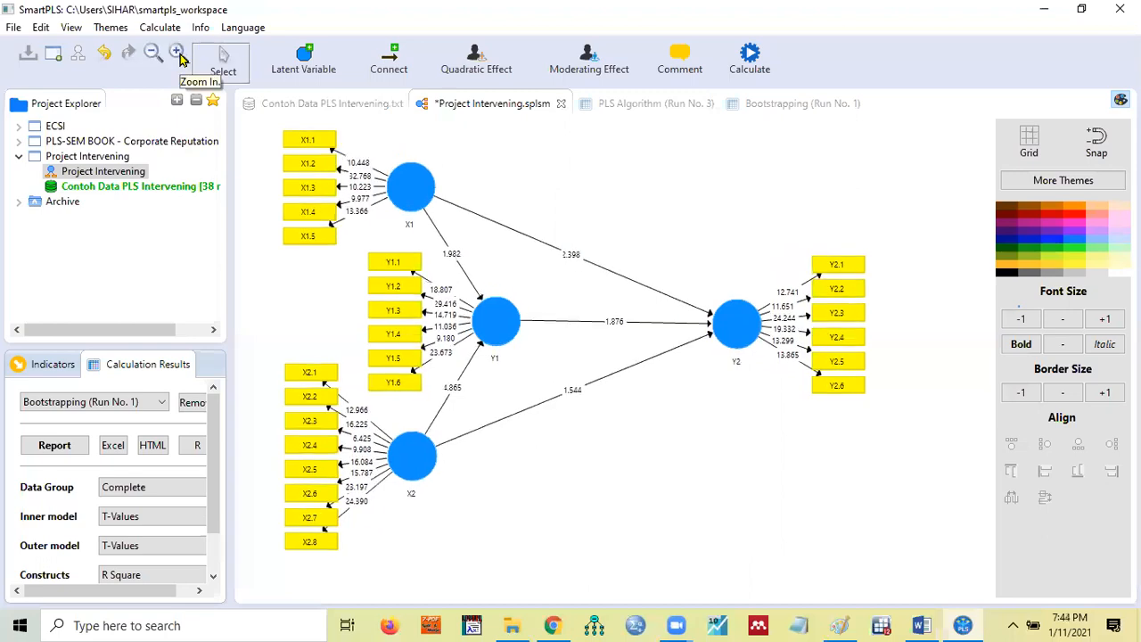
pyautogui.click(178, 55)
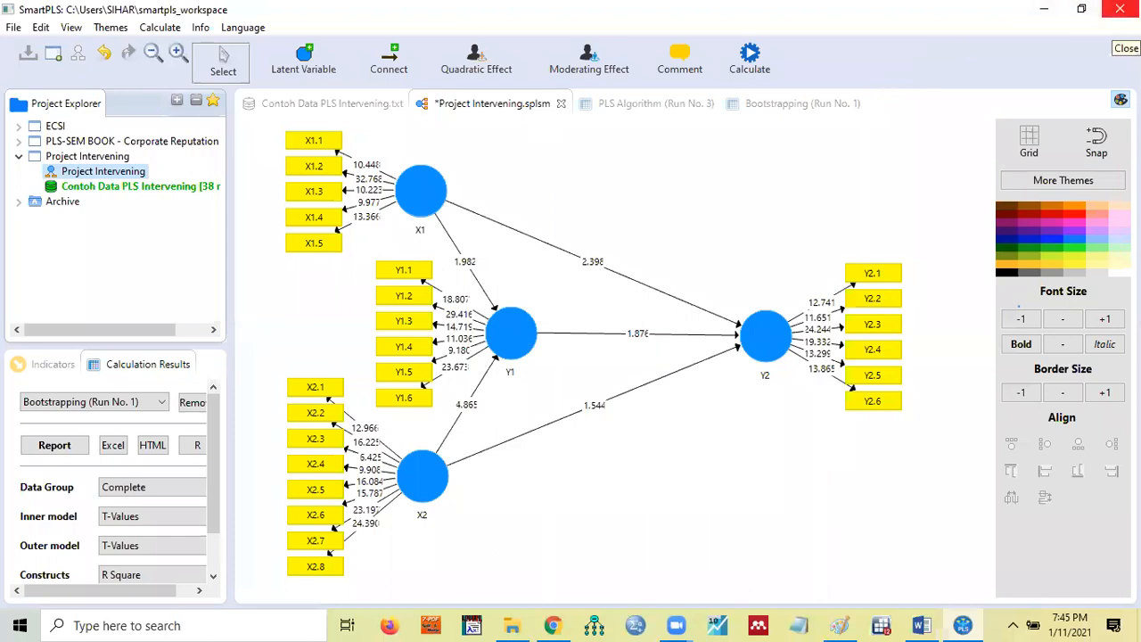
pyautogui.click(1120, 9)
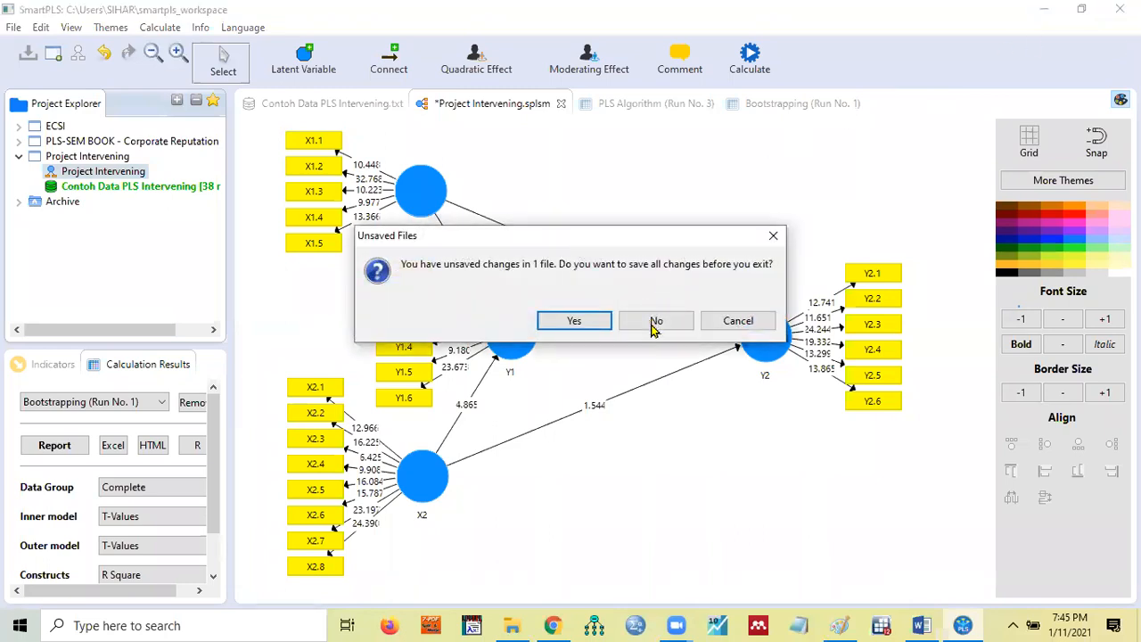
pyautogui.click(654, 331)
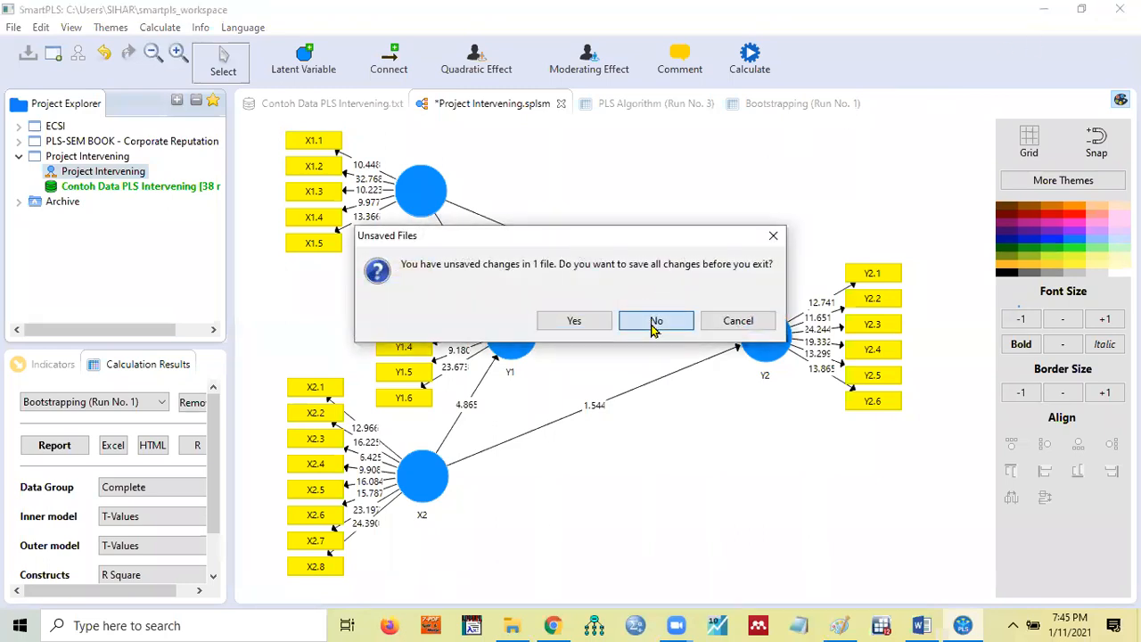
pyautogui.click(654, 331)
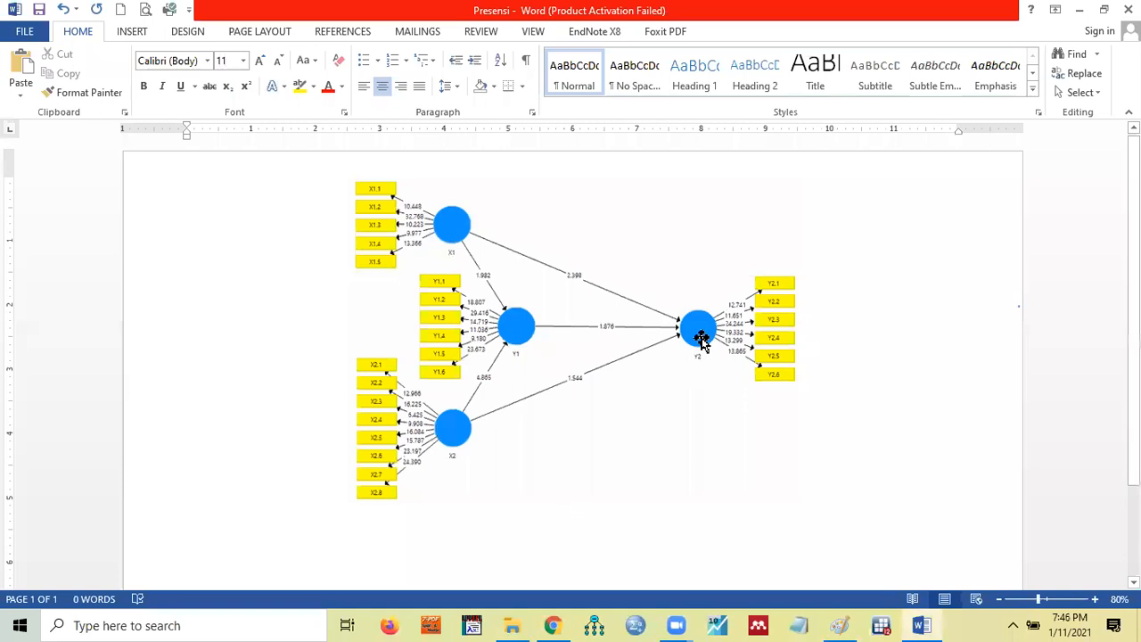
# Delete the pasted path diagram from the Presensi document and minimize the Word and File Explorer windows.
pyautogui.click(703, 341)
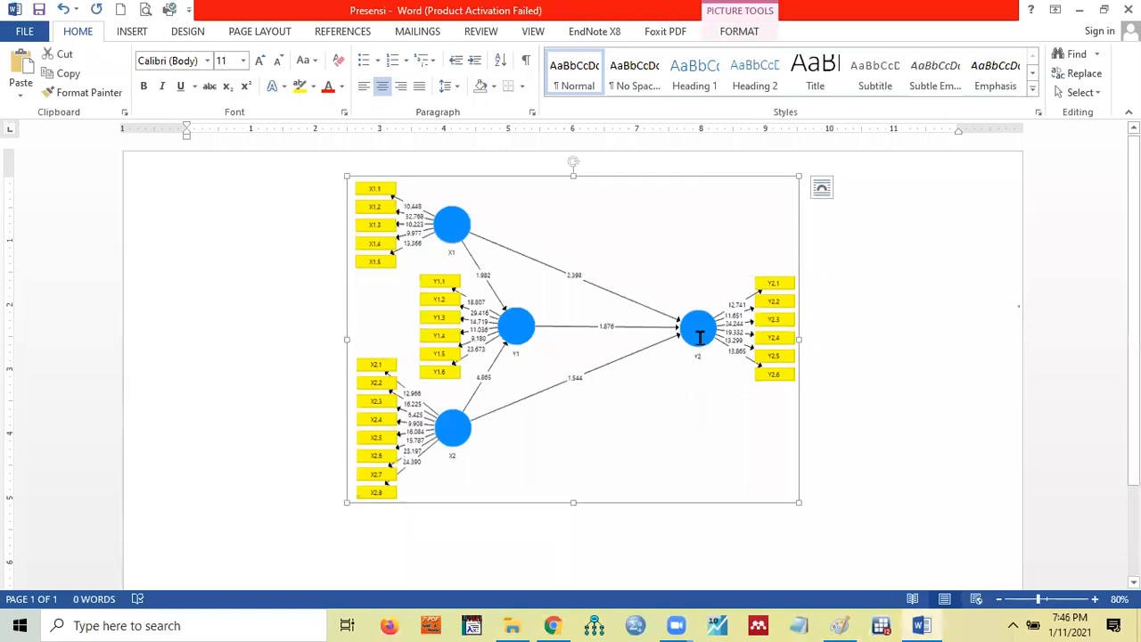
pyautogui.press('Delete')
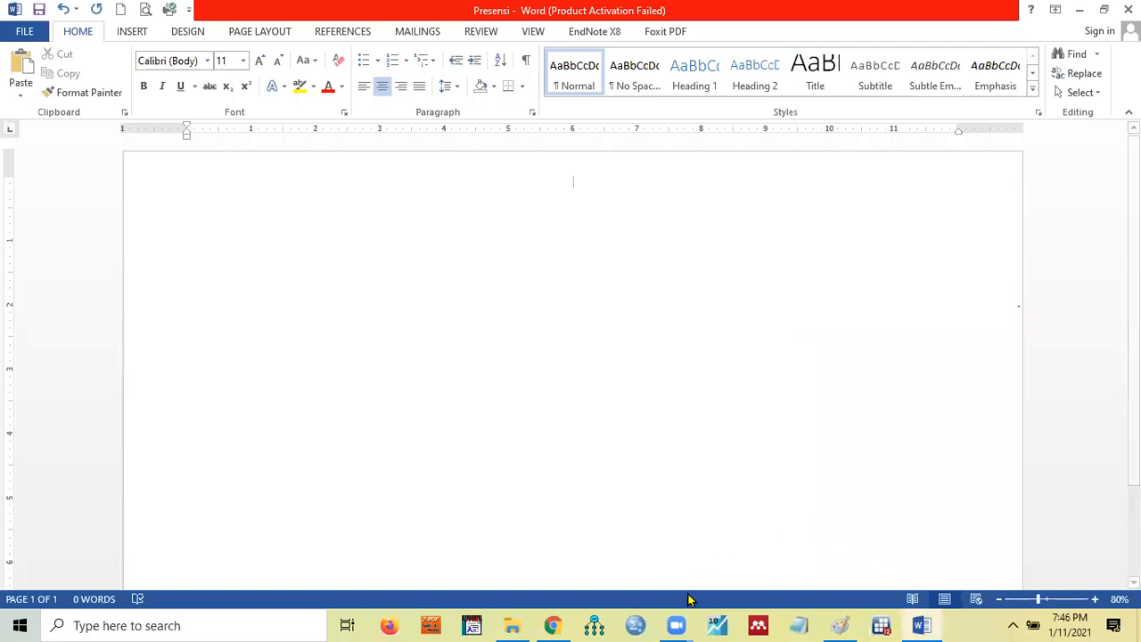
pyautogui.click(675, 625)
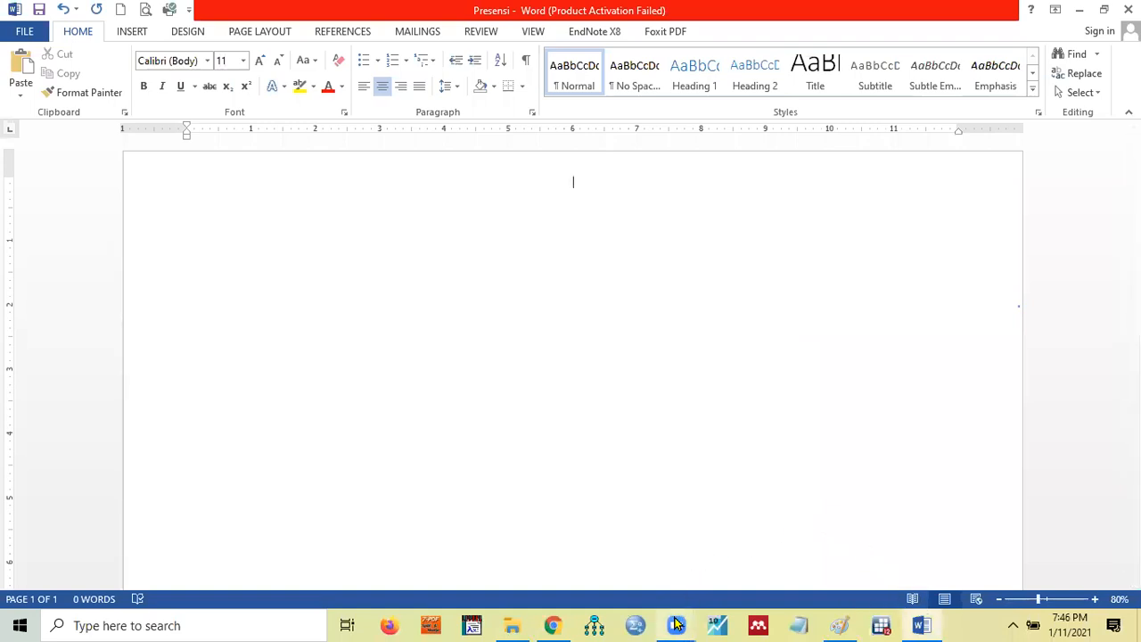
pyautogui.click(1083, 14)
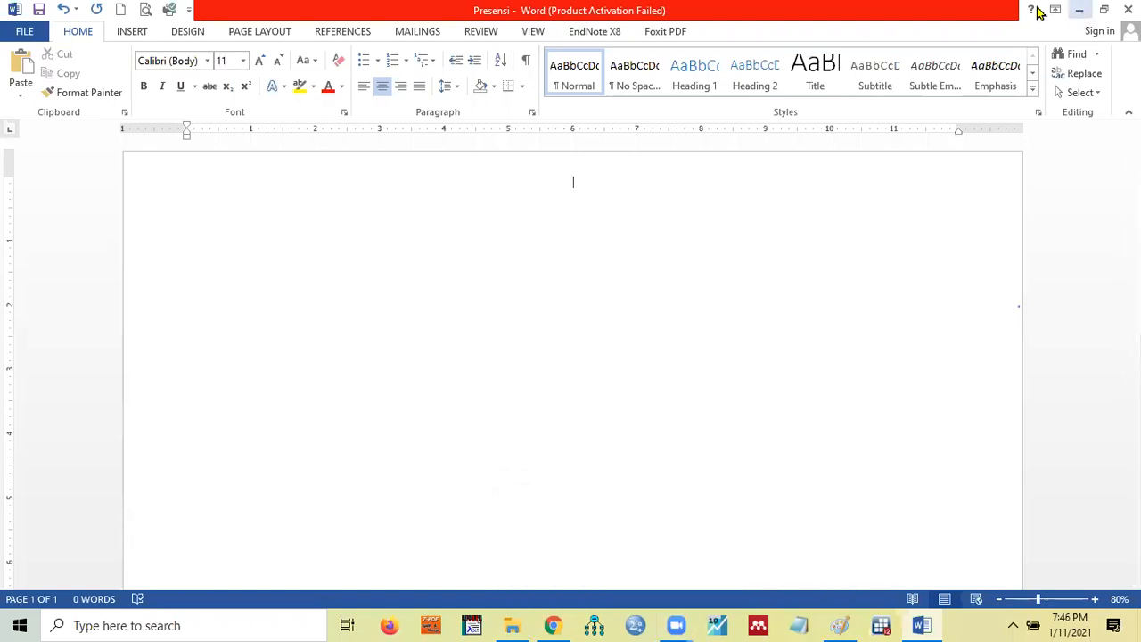
pyautogui.click(1039, 11)
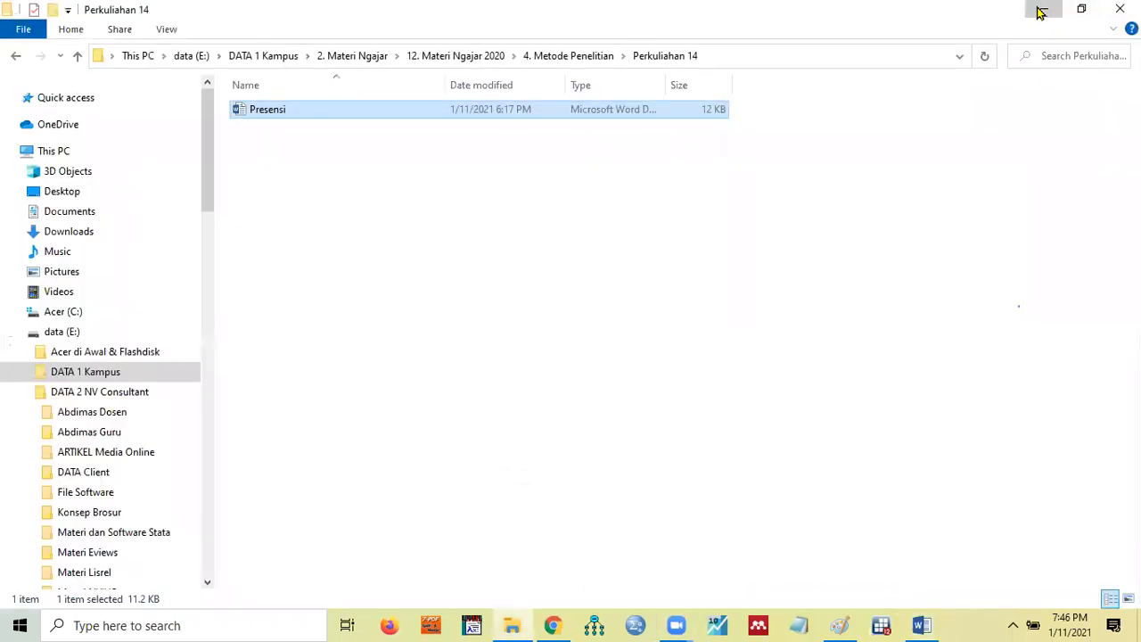
# Launch SmartPLS 3 from the desktop and create a new project named Project Moderating.
pyautogui.press('super+d')
pyautogui.doubleClick(343, 412)
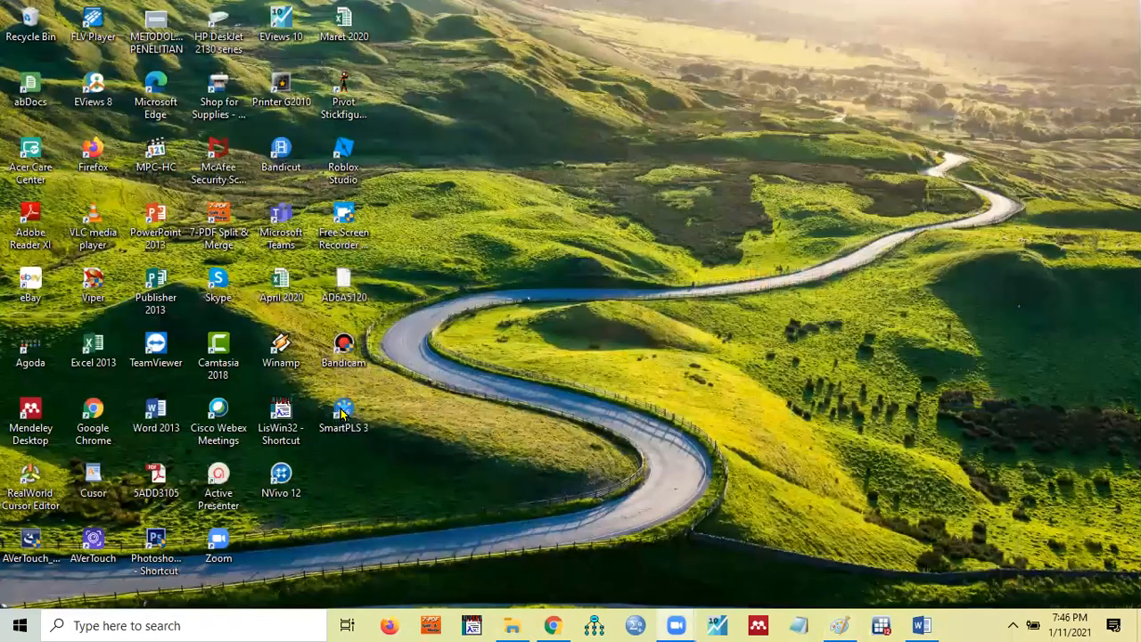
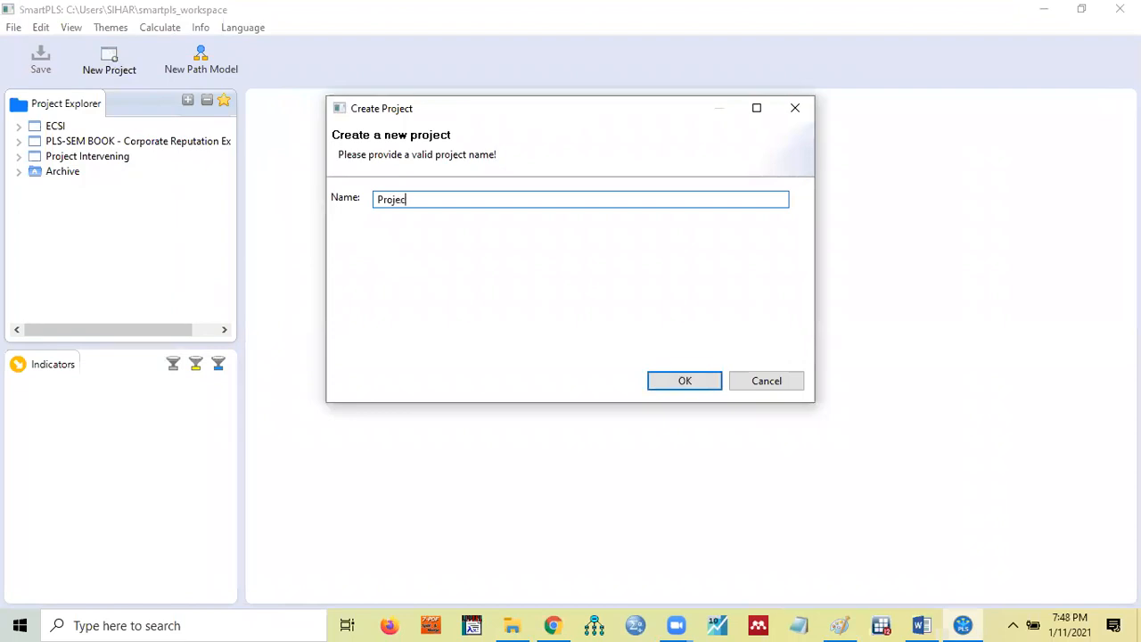
pyautogui.write('ating')
pyautogui.click(670, 390)
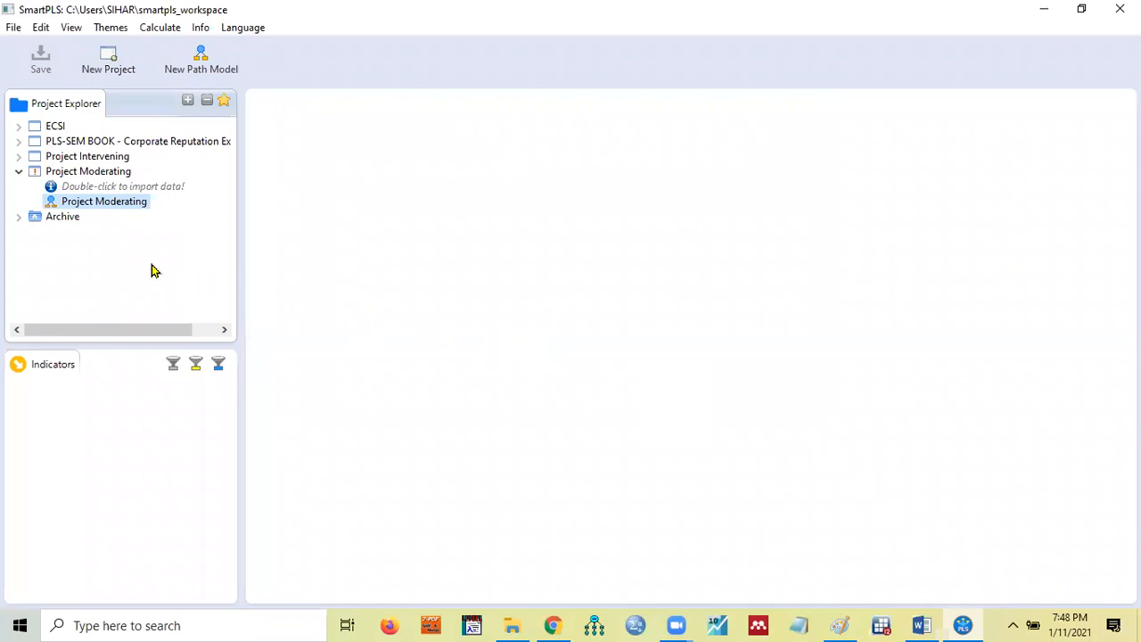
# Import the data file Contoh Data PLS Moderating into the new project under its own name and open the Project Moderating path model.
pyautogui.rightClick(115, 189)
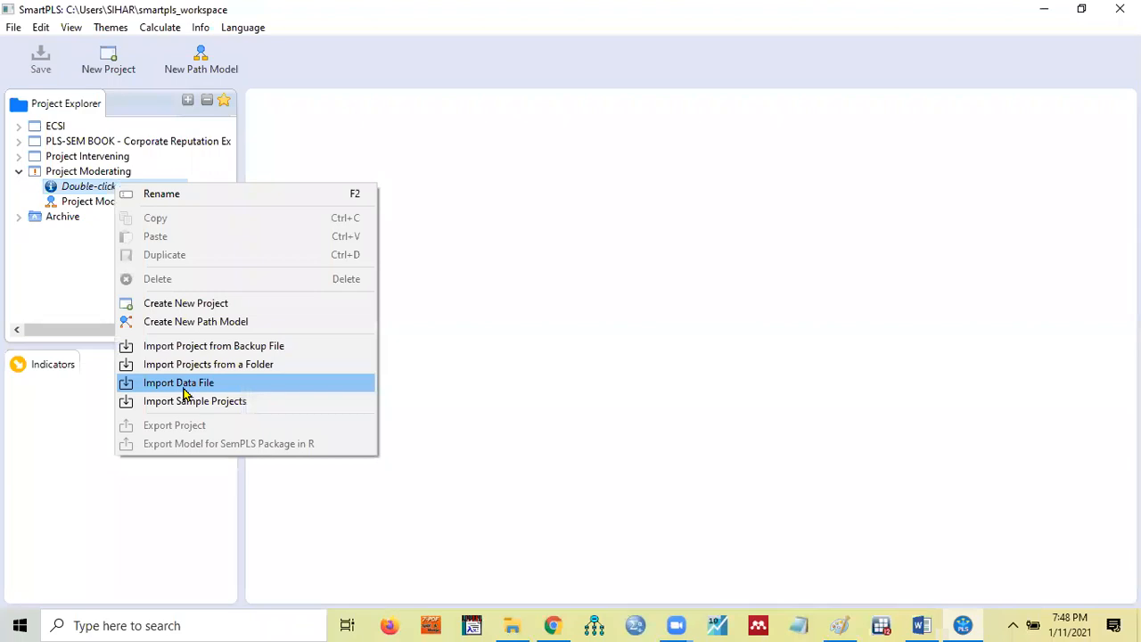
pyautogui.click(186, 394)
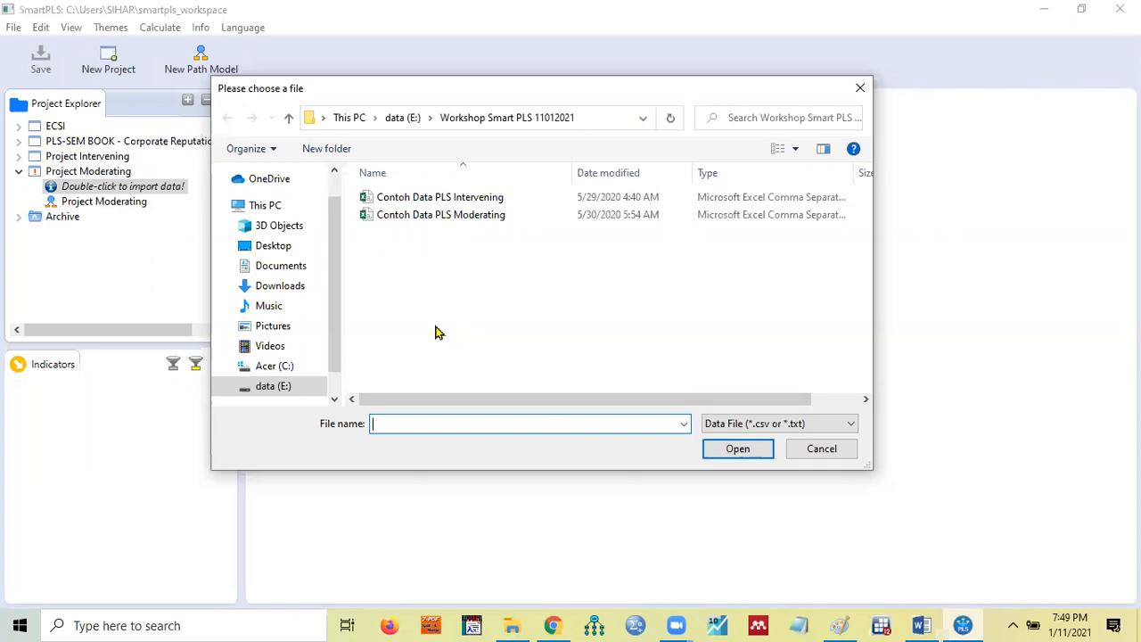
pyautogui.click(454, 219)
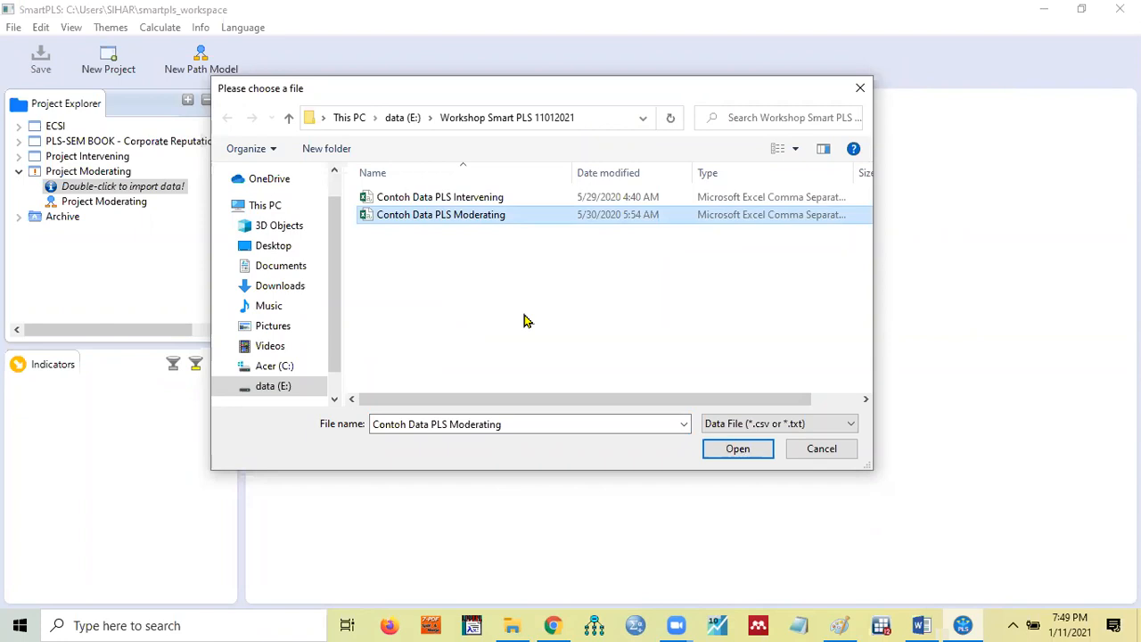
pyautogui.click(740, 450)
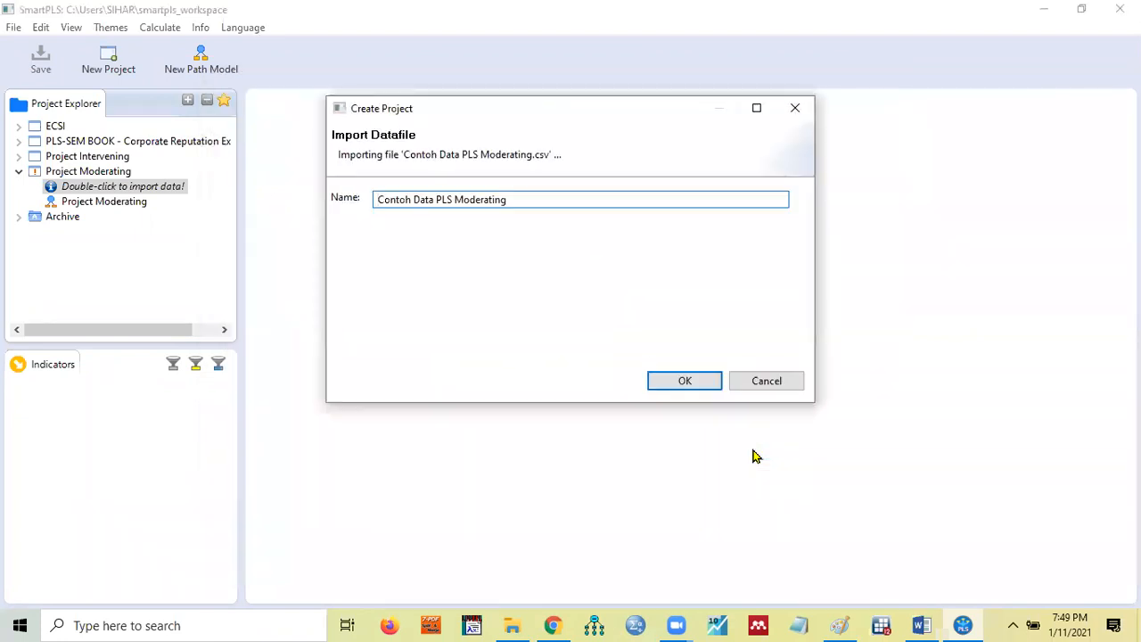
pyautogui.click(675, 381)
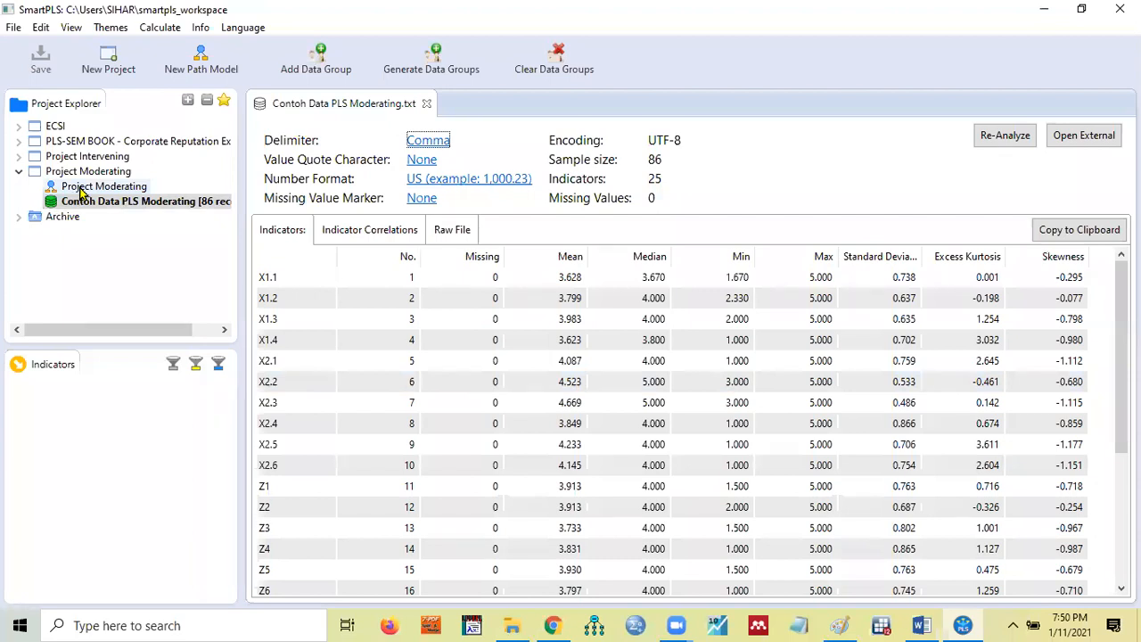
pyautogui.click(89, 186)
pyautogui.doubleClick(81, 190)
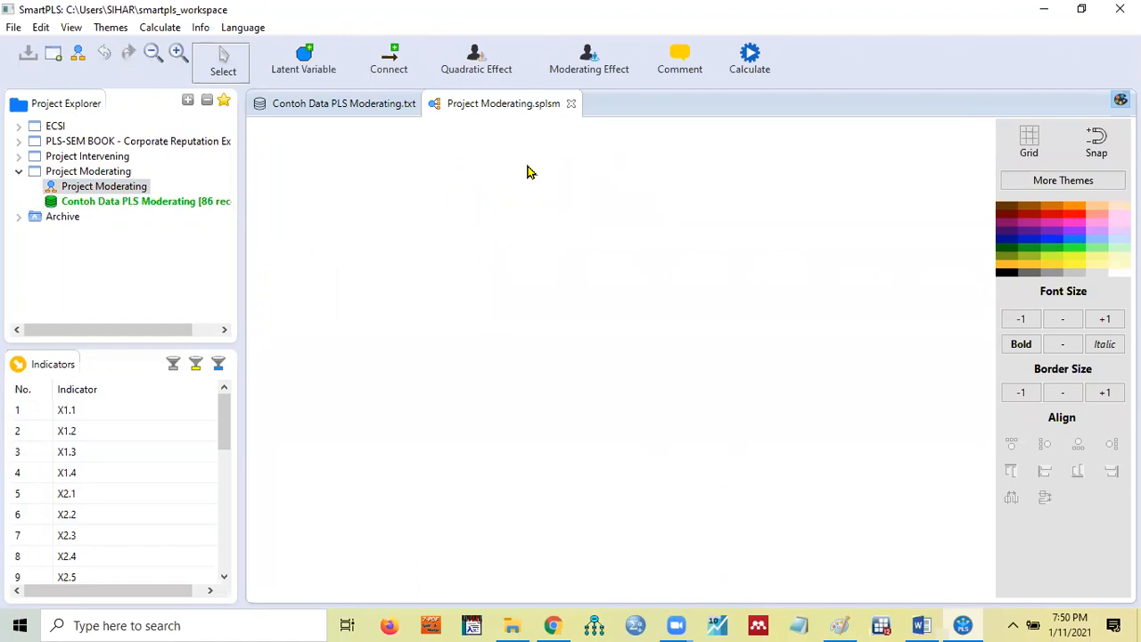
# Widen the modelling canvas and create a latent variable in its upper-left area from indicators X1.1 to X1.4.
pyautogui.moveTo(240, 285); pyautogui.dragTo(208, 284)
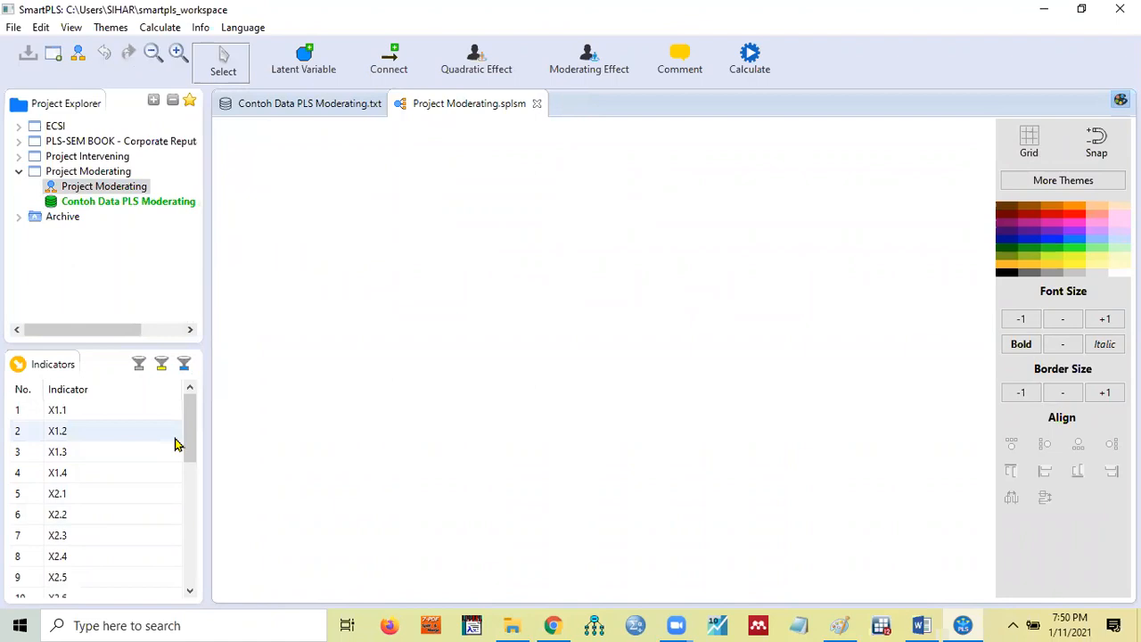
pyautogui.moveTo(187, 436); pyautogui.dragTo(206, 408)
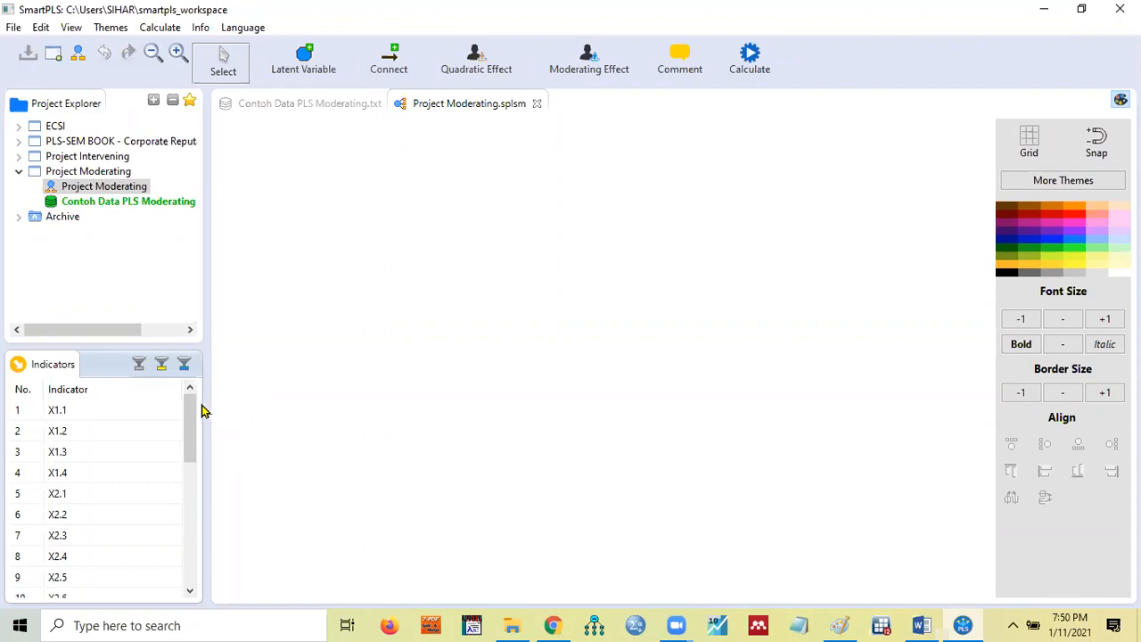
pyautogui.click(71, 413)
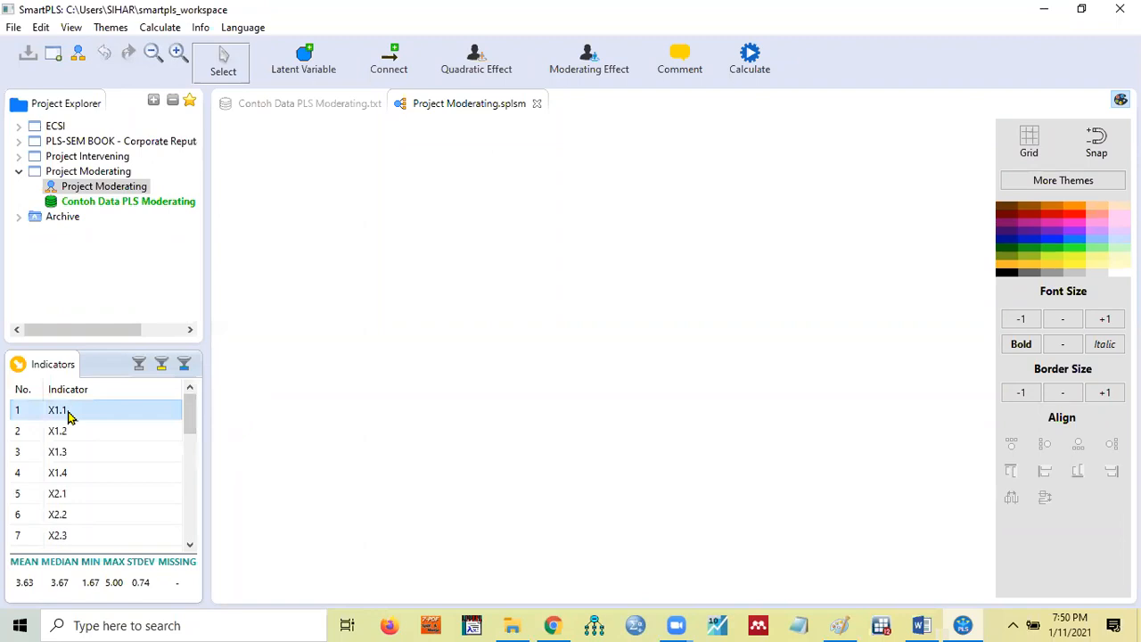
pyautogui.hotkey('shift', 'Down')
pyautogui.hotkey('shift', 'Down')
pyautogui.hotkey('shift', 'Down')
pyautogui.hotkey('shift', 'Down')
pyautogui.hotkey('shift', 'Up')
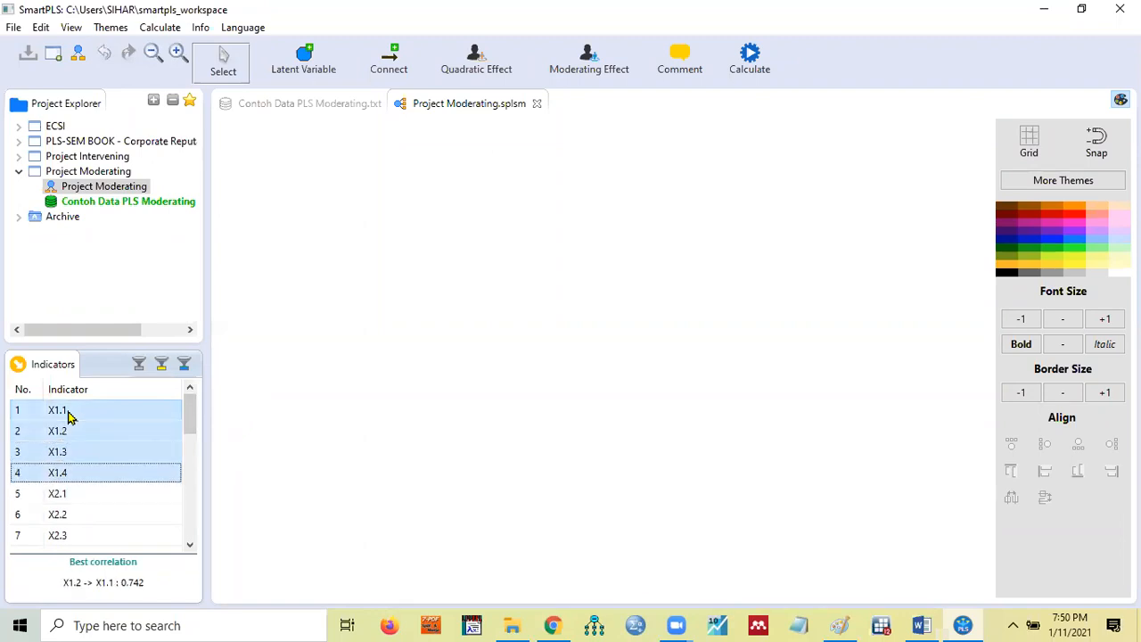
pyautogui.moveTo(71, 415); pyautogui.dragTo(329, 225)
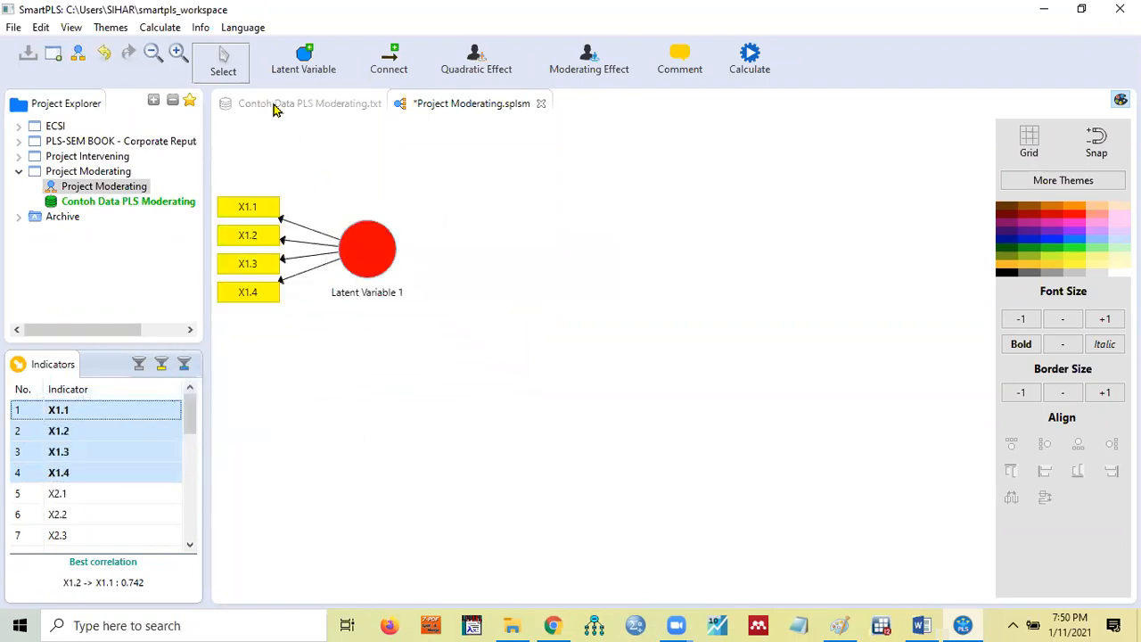
# Move the new latent variable with its indicators slightly down and inward, and rename it X1.
pyautogui.click(151, 53)
pyautogui.click(152, 54)
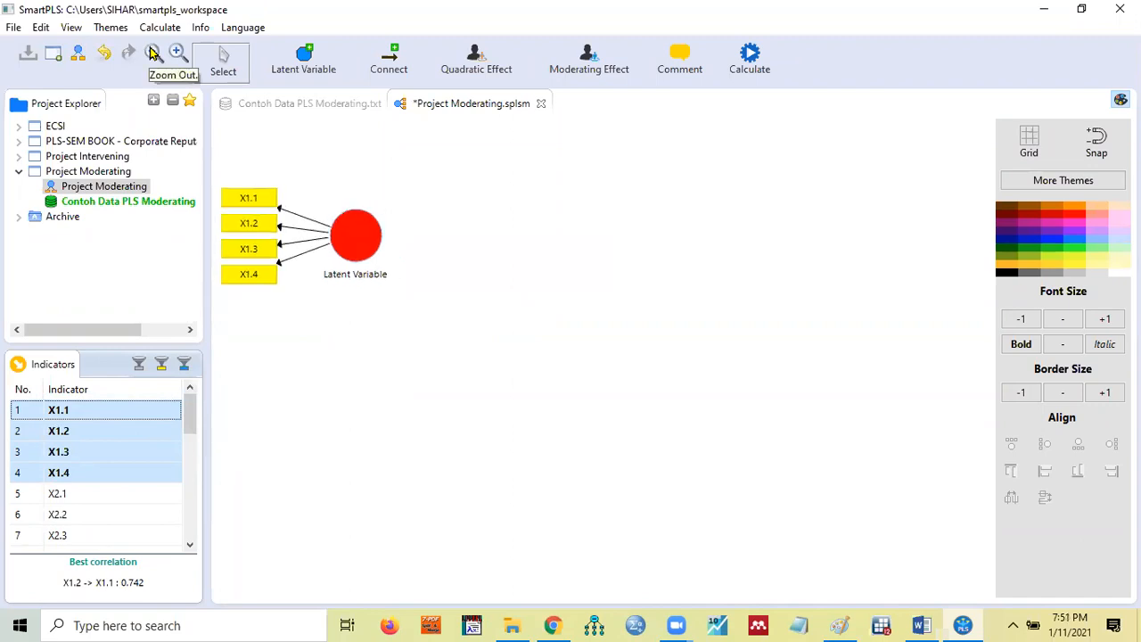
pyautogui.click(152, 53)
pyautogui.click(353, 230)
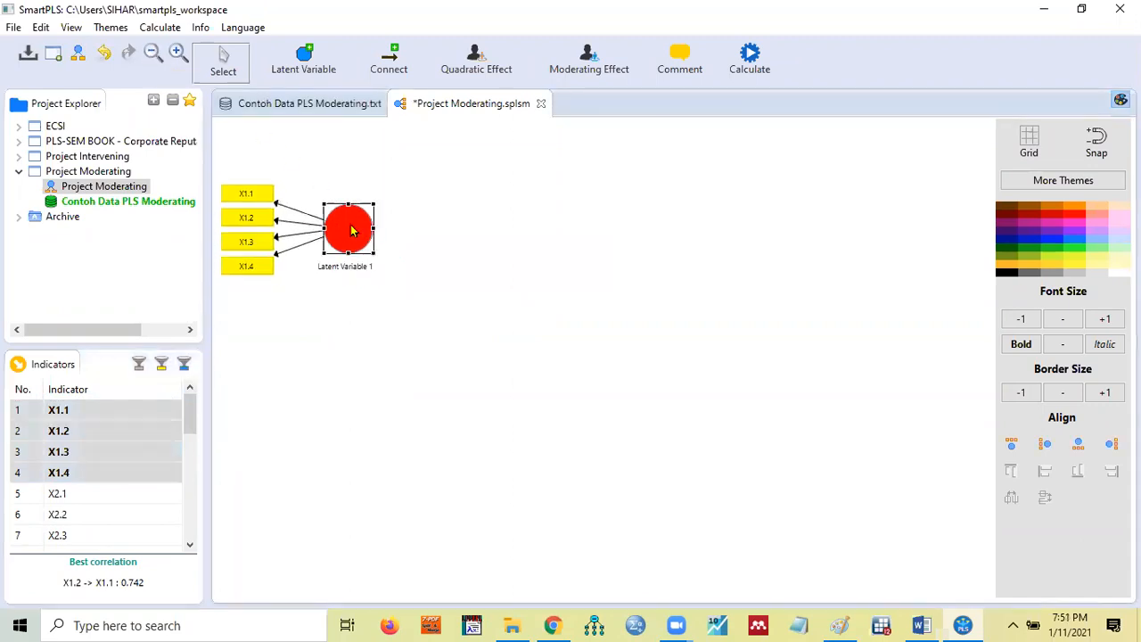
pyautogui.moveTo(349, 229); pyautogui.dragTo(362, 252)
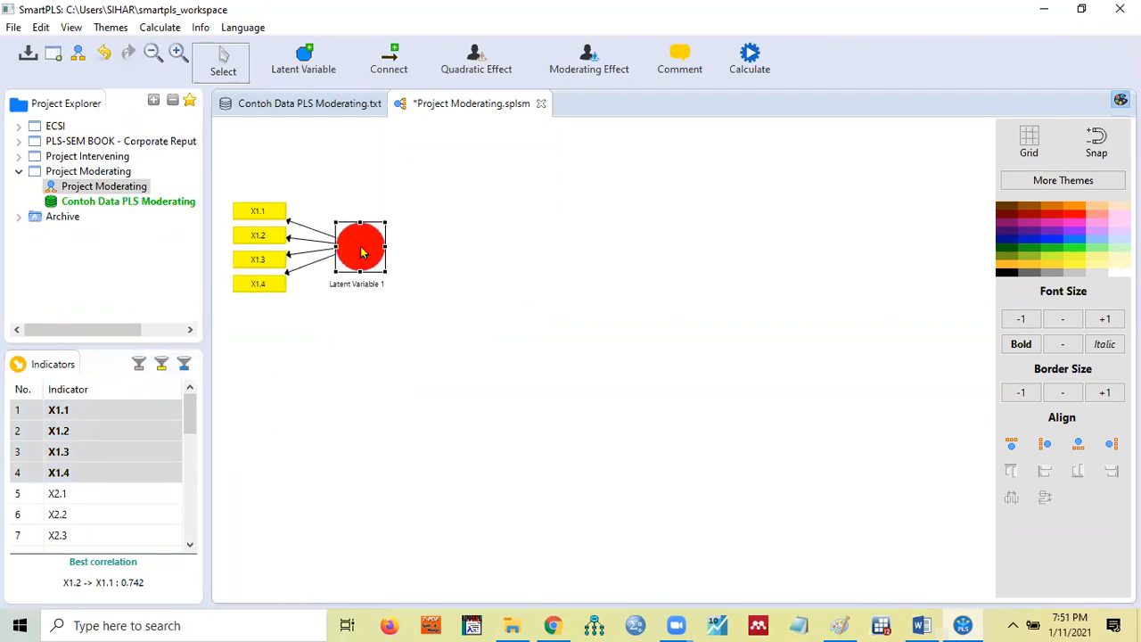
pyautogui.rightClick(361, 252)
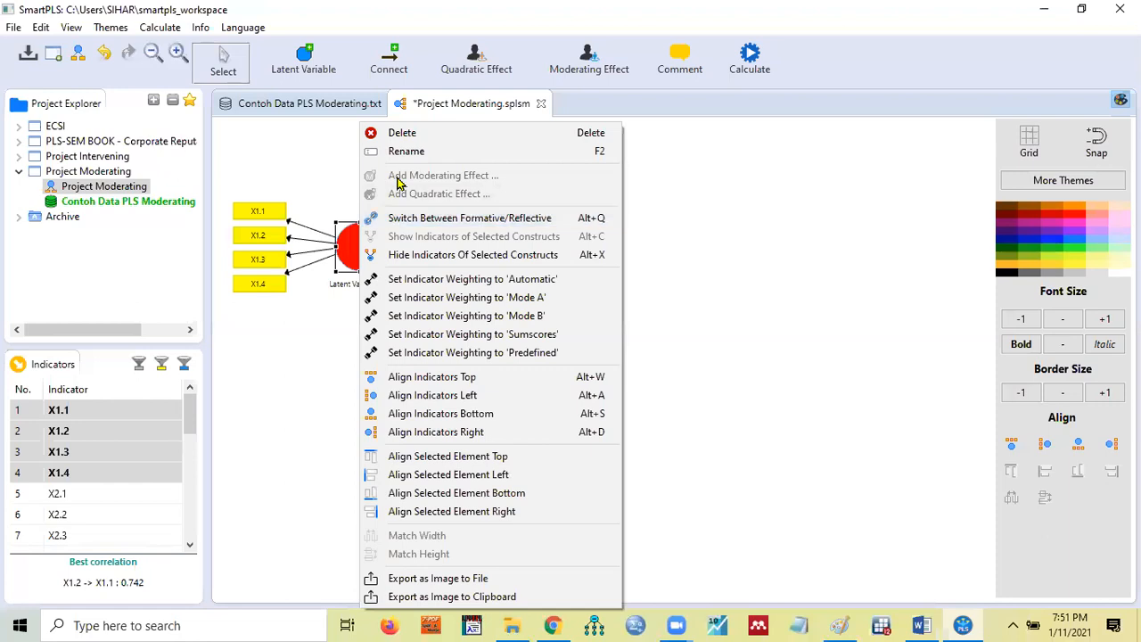
pyautogui.click(412, 153)
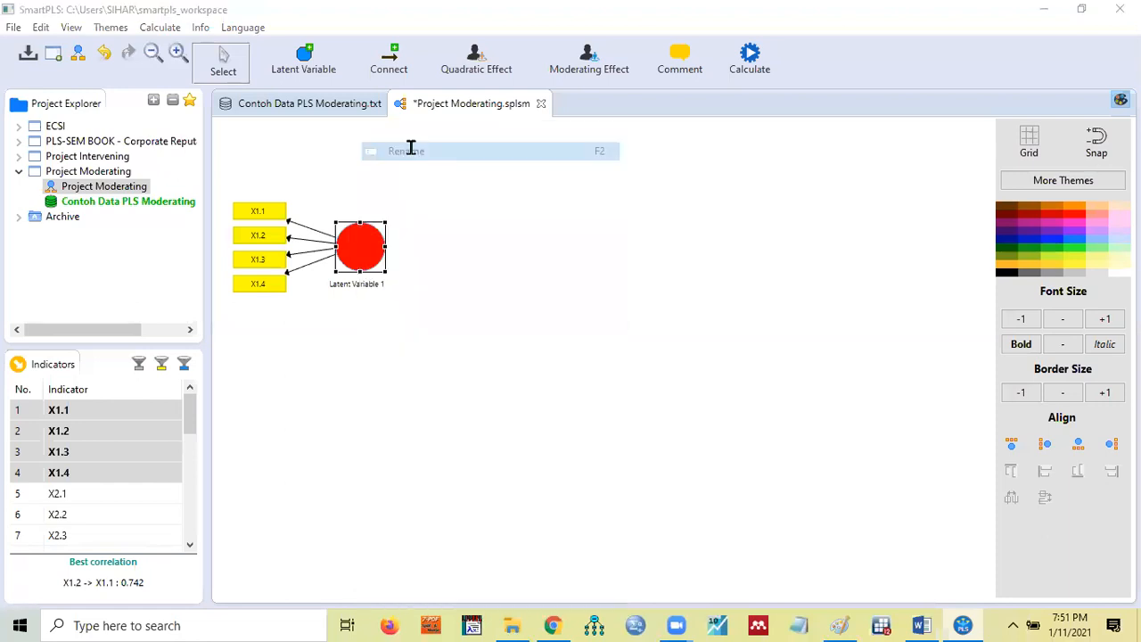
pyautogui.write('X1')
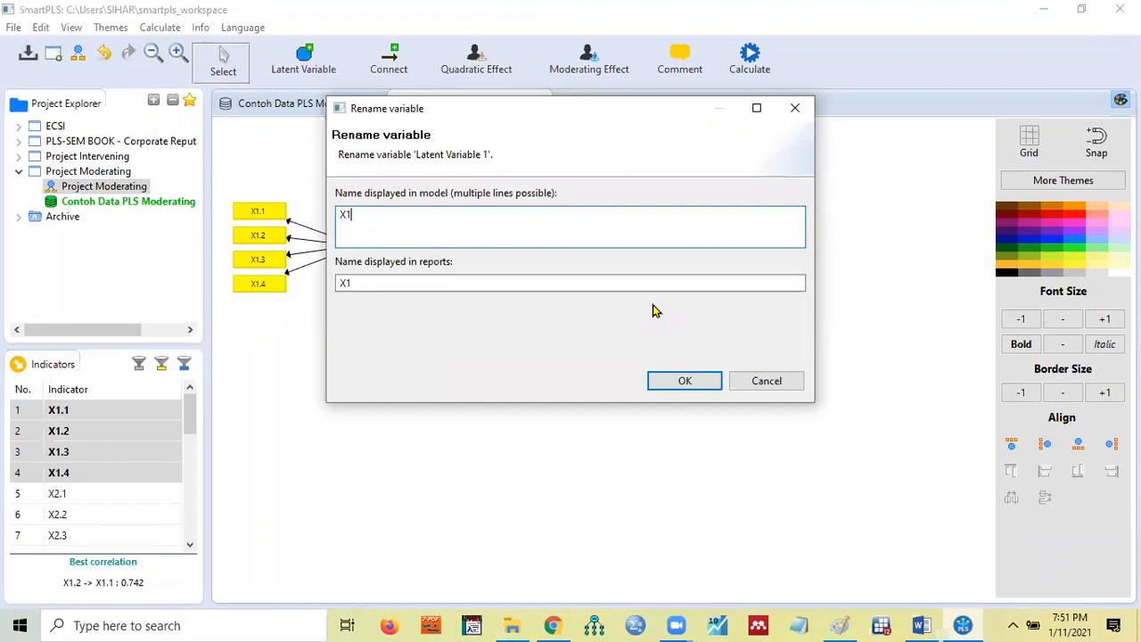
pyautogui.click(678, 383)
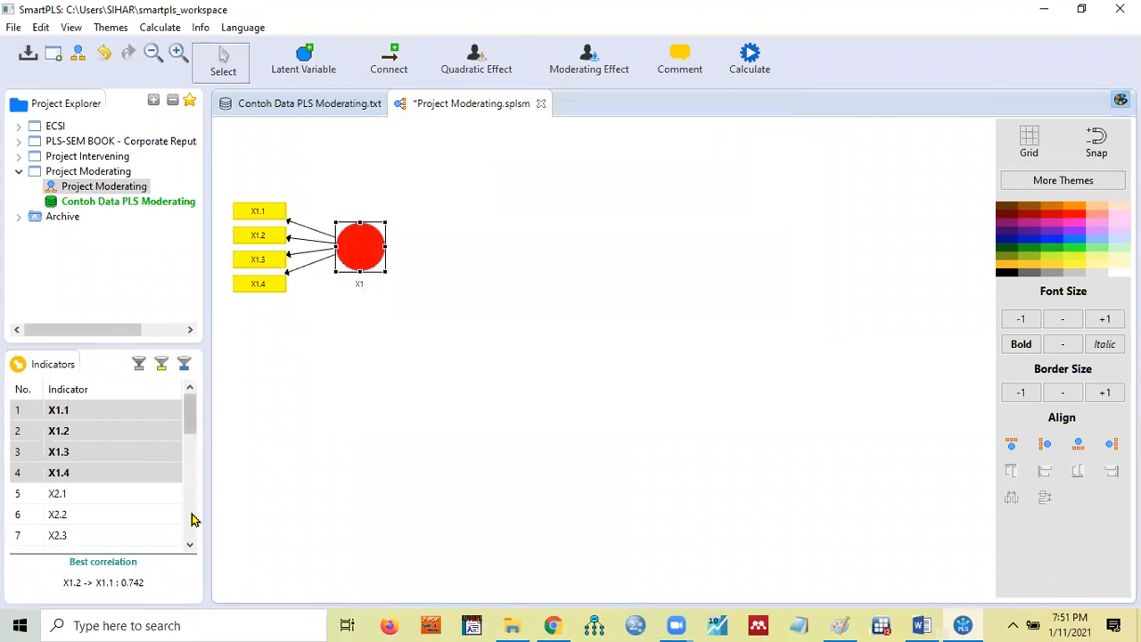
# Create a second latent variable below X1 from indicators X2.1 to X2.6.
pyautogui.click(190, 546)
pyautogui.click(190, 546)
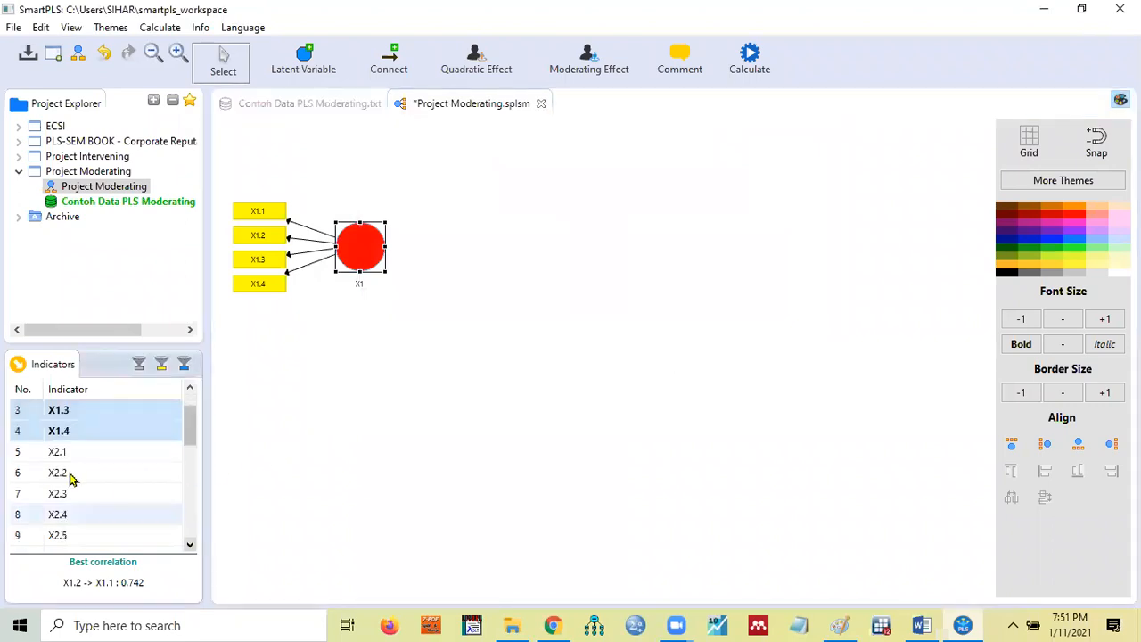
pyautogui.click(54, 453)
pyautogui.hotkey('shift', 'Down')
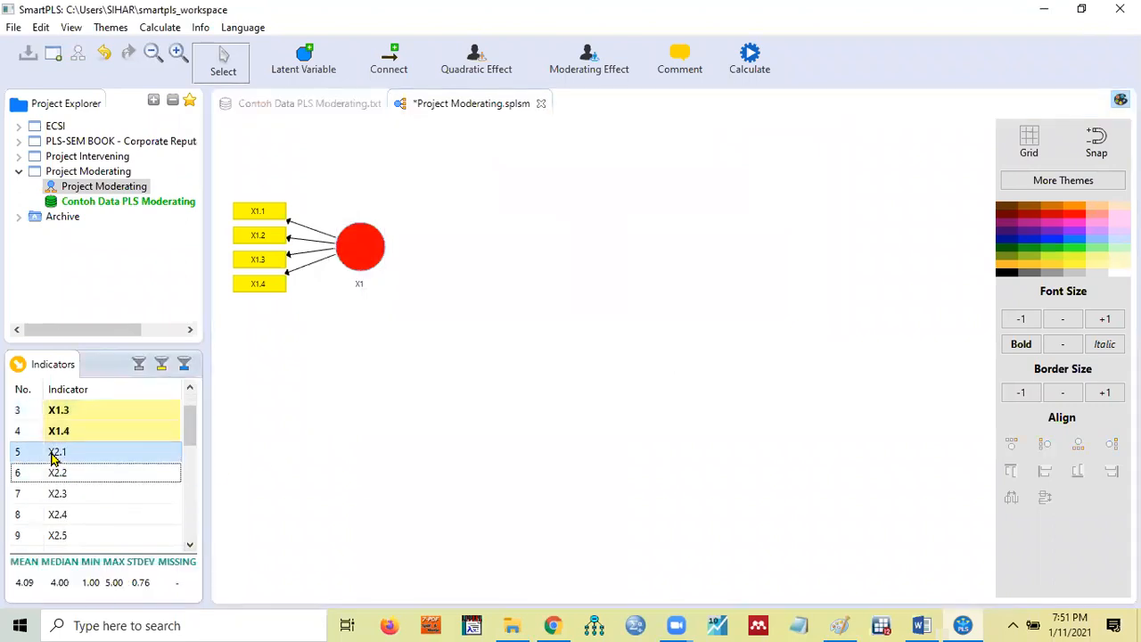
pyautogui.hotkey('shift', 'Down')
pyautogui.press('Up')
pyautogui.press('Up')
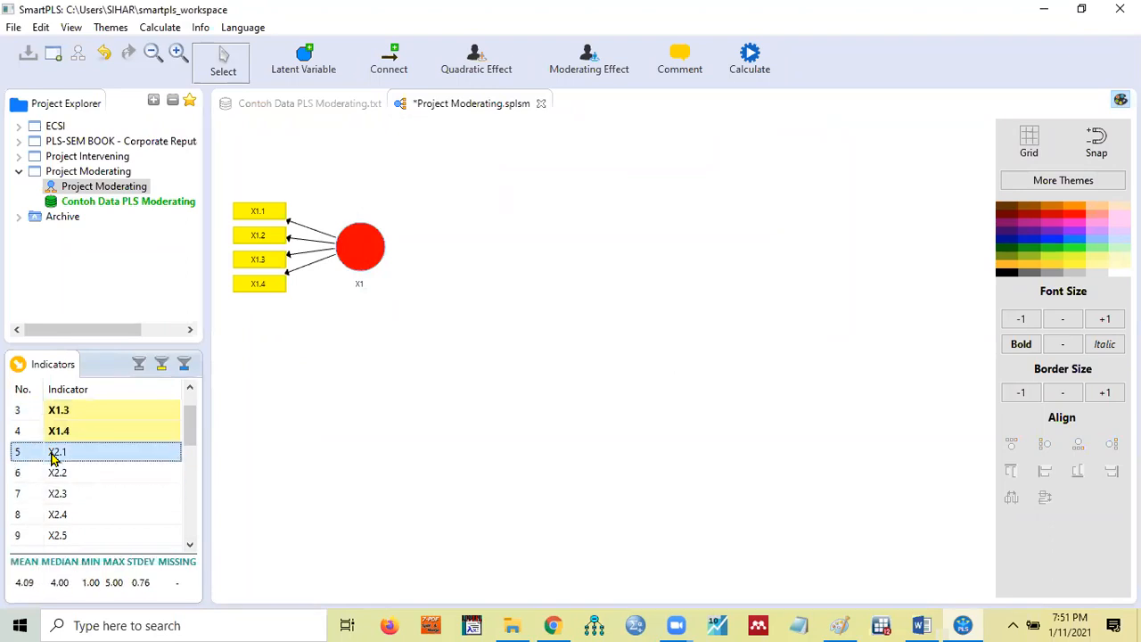
pyautogui.hotkey('shift', 'Down')
pyautogui.hotkey('shift', 'Down')
pyautogui.hotkey('shift', 'Down')
pyautogui.hotkey('shift', 'Down')
pyautogui.hotkey('shift', 'Down')
pyautogui.hotkey('shift', 'Down')
pyautogui.hotkey('shift', 'Down')
pyautogui.hotkey('shift', 'Up')
pyautogui.hotkey('shift', 'Up')
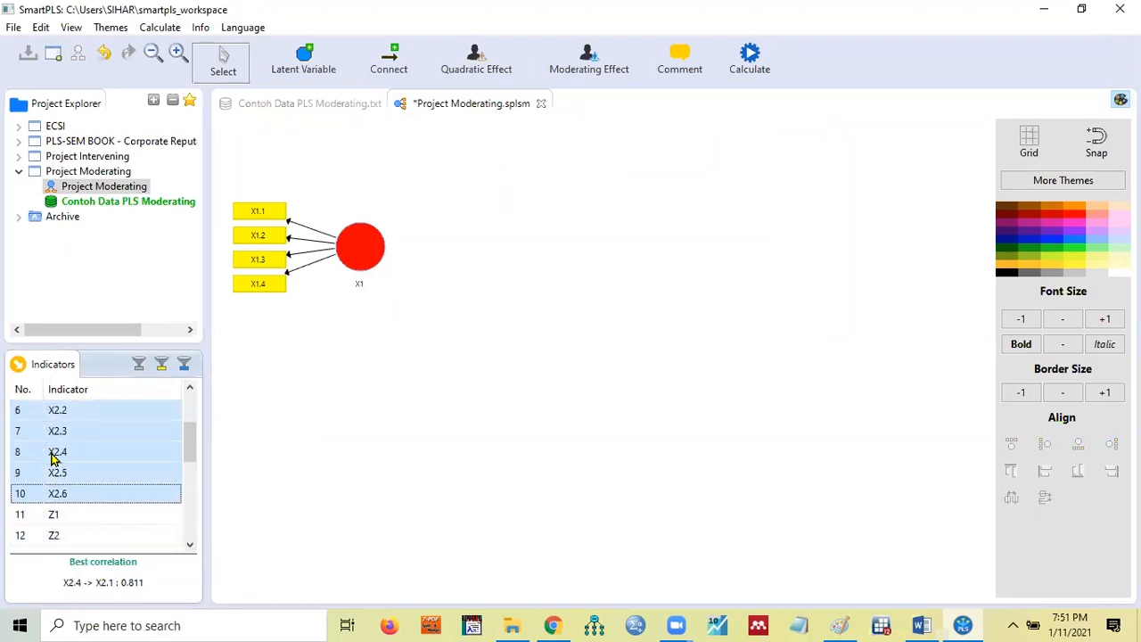
pyautogui.moveTo(52, 456); pyautogui.dragTo(362, 450)
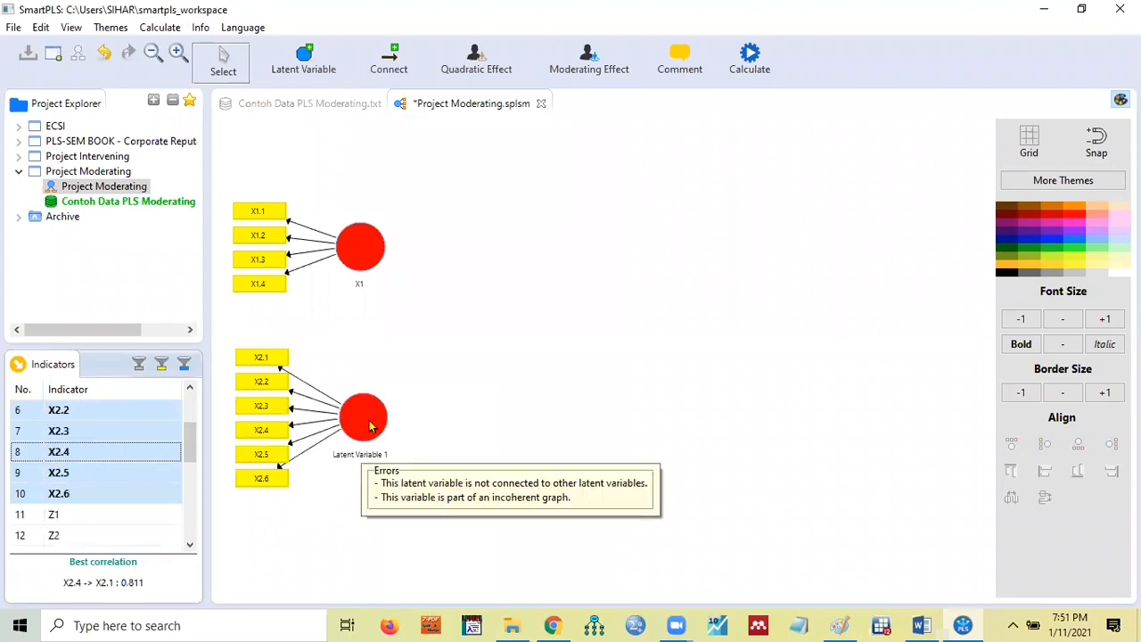
# Rename the latent variable holding the X2.1 to X2.6 indicators as X2.
pyautogui.rightClick(370, 426)
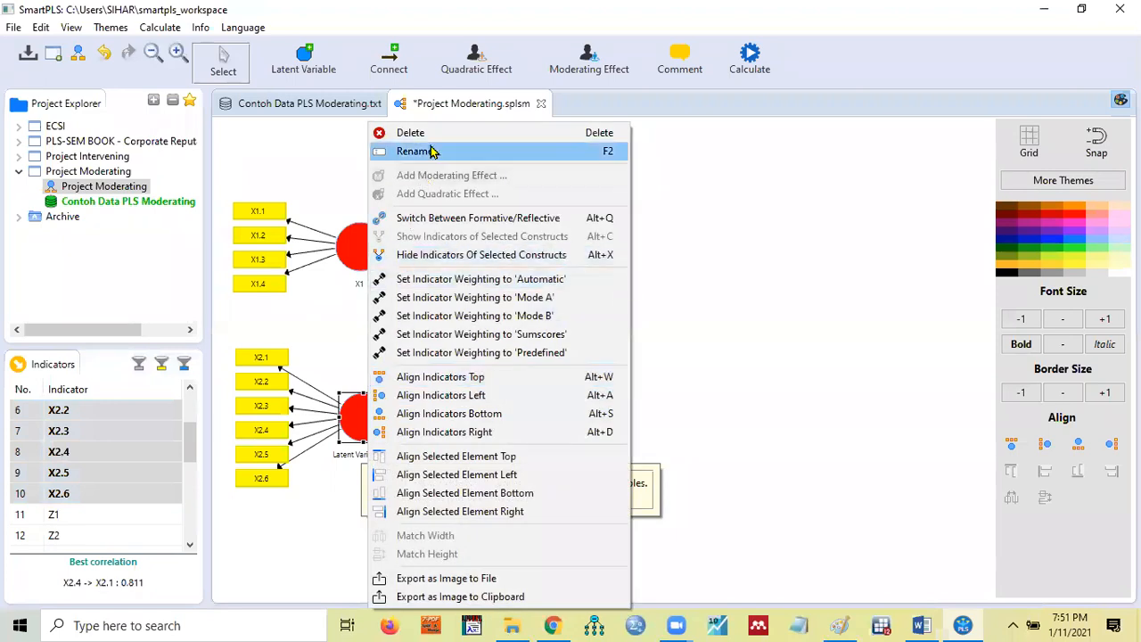
pyautogui.click(414, 151)
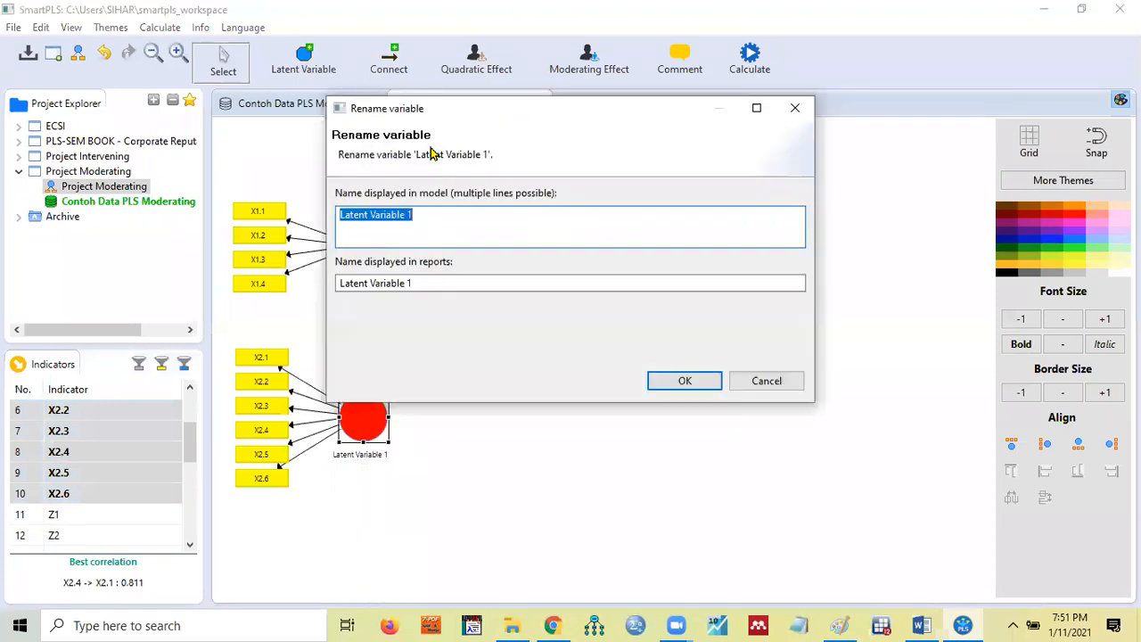
pyautogui.write('X2')
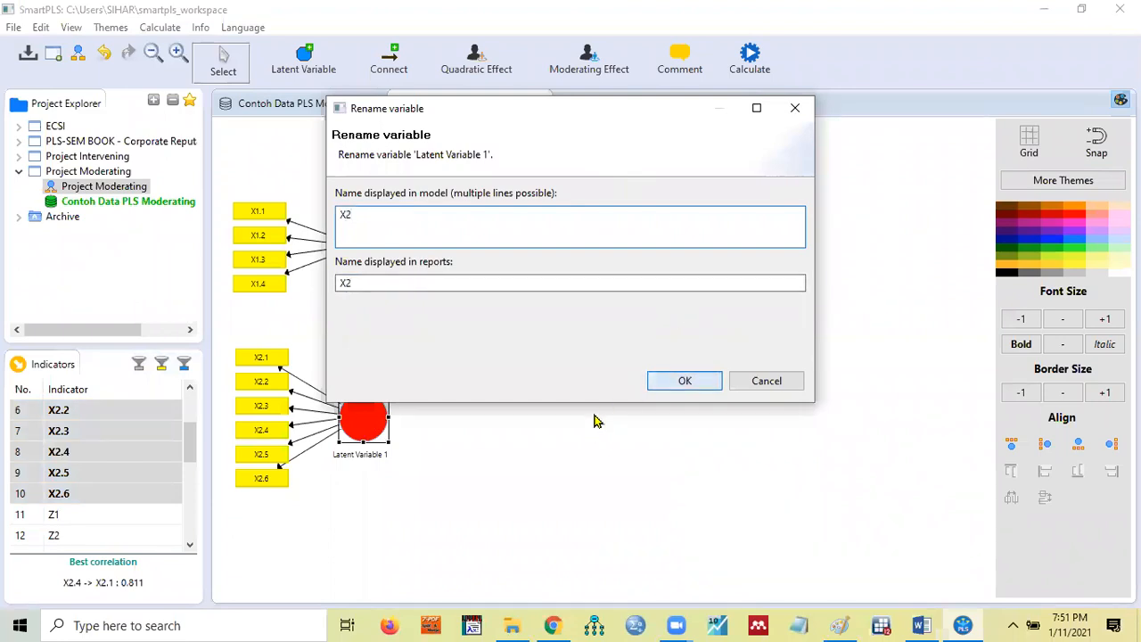
pyautogui.press('Return')
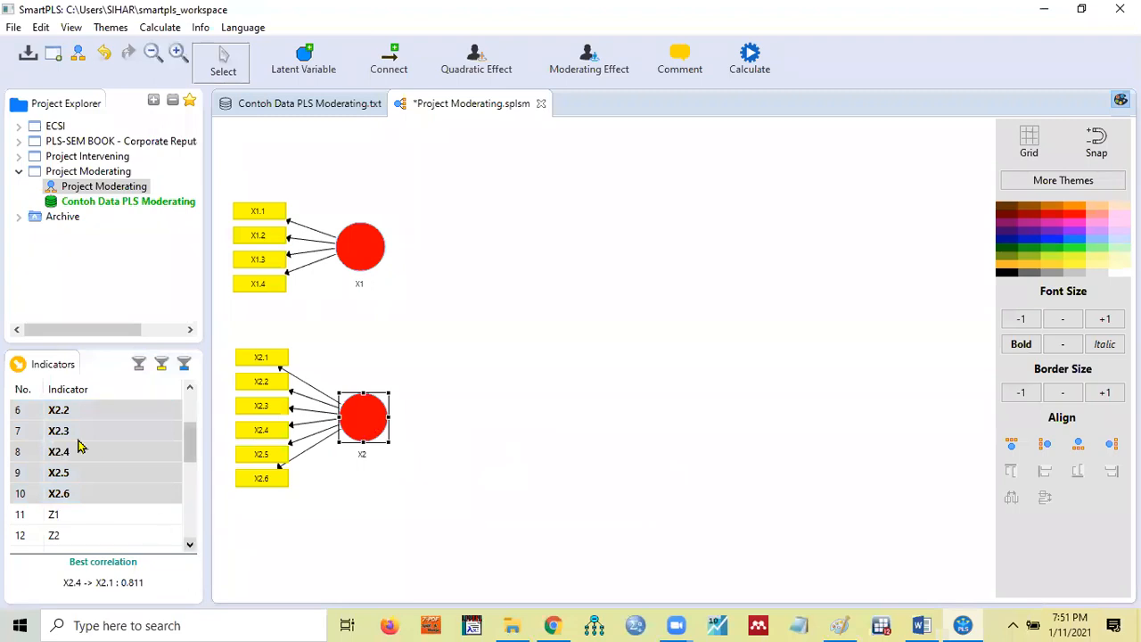
# Create a latent variable to the right of X1 from indicators Z1 to Z11.
pyautogui.scroll(-1, 77, 451)
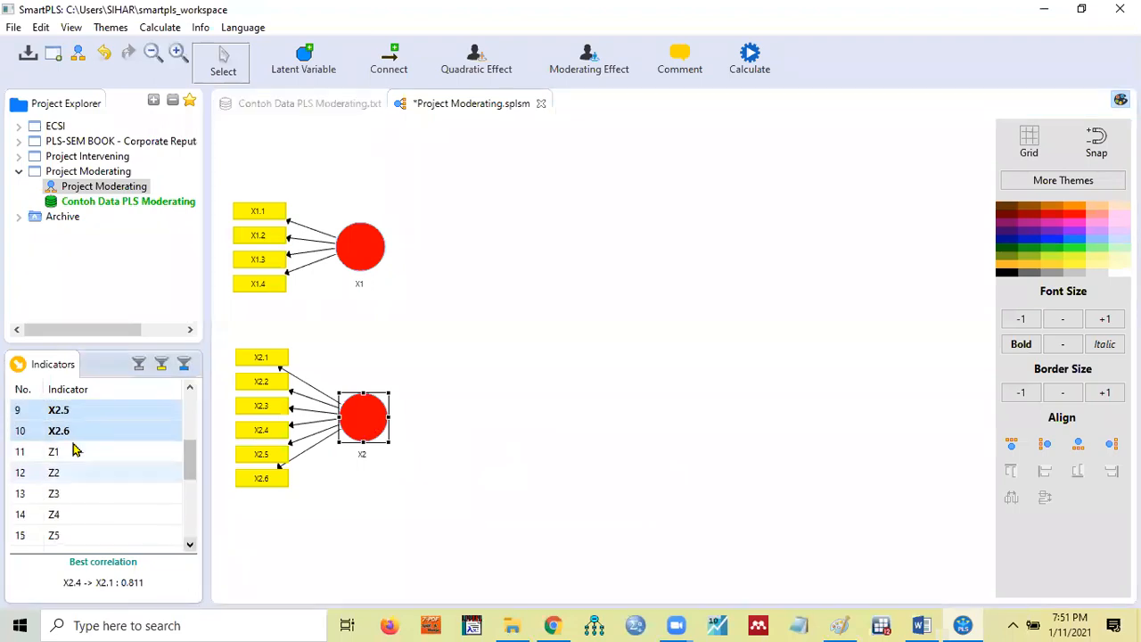
pyautogui.click(77, 450)
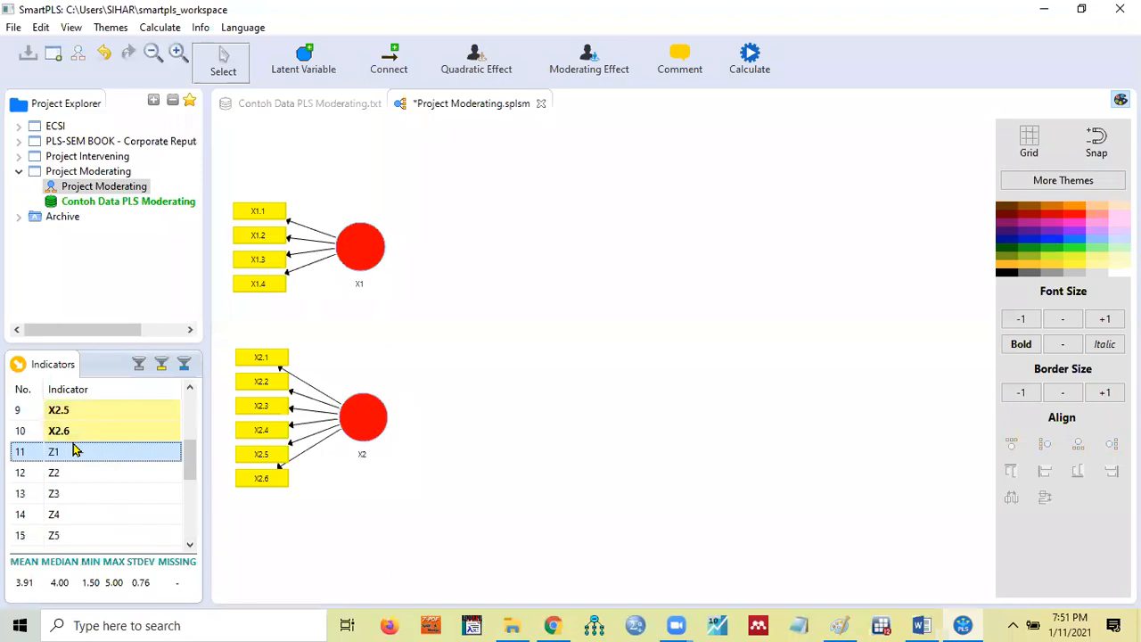
pyautogui.hotkey('shift', 'Down')
pyautogui.hotkey('shift', 'Down')
pyautogui.hotkey('shift', 'Down')
pyautogui.hotkey('shift', 'Down')
pyautogui.hotkey('shift', 'Down')
pyautogui.hotkey('shift', 'Down')
pyautogui.hotkey('shift', 'Down')
pyautogui.hotkey('shift', 'Down')
pyautogui.hotkey('shift', 'Down')
pyautogui.hotkey('shift', 'Down')
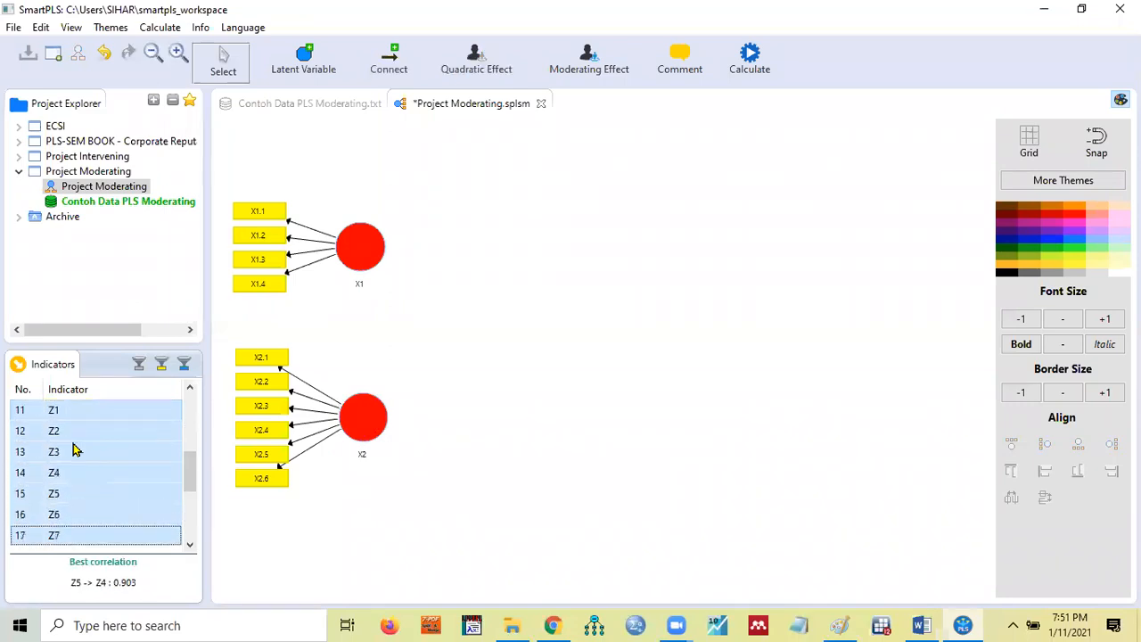
pyautogui.hotkey('shift', 'Down')
pyautogui.hotkey('shift', 'Down')
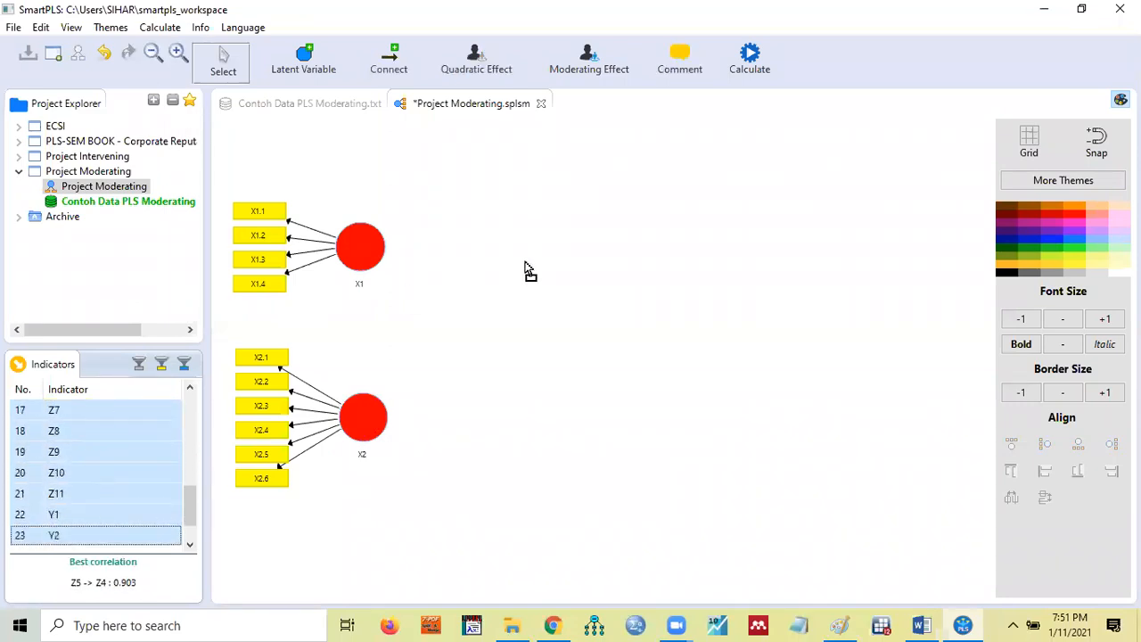
pyautogui.hotkey('shift', 'Up')
pyautogui.hotkey('shift', 'Up')
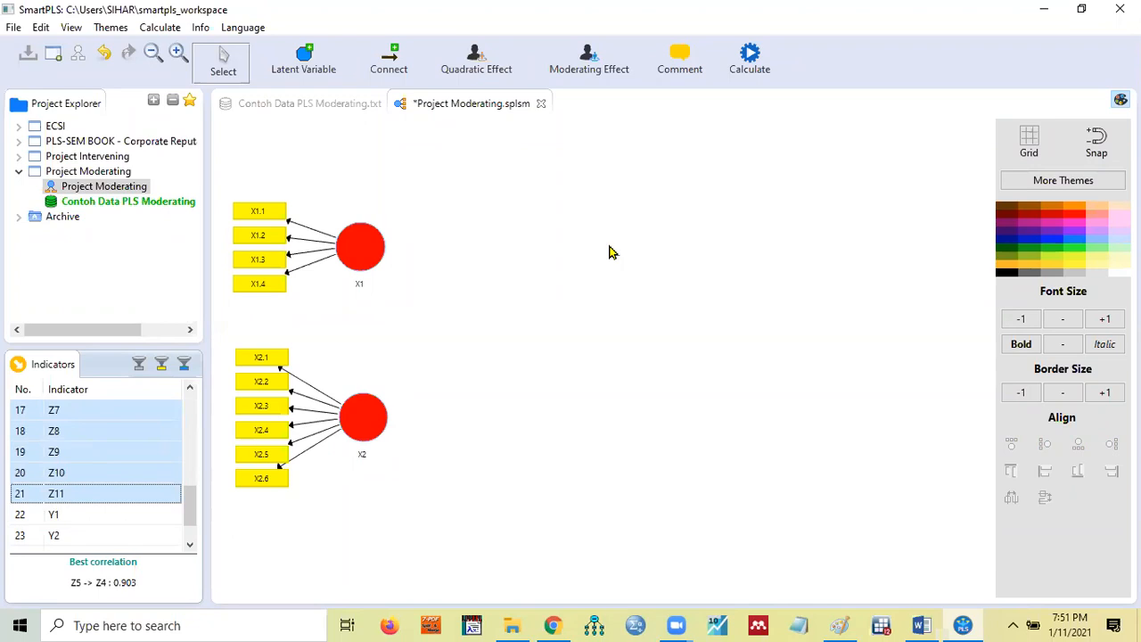
pyautogui.moveTo(580, 257); pyautogui.dragTo(581, 257)
# Rename the latent variable holding the Z indicators as Z1 and align its indicators above it.
pyautogui.rightClick(580, 258)
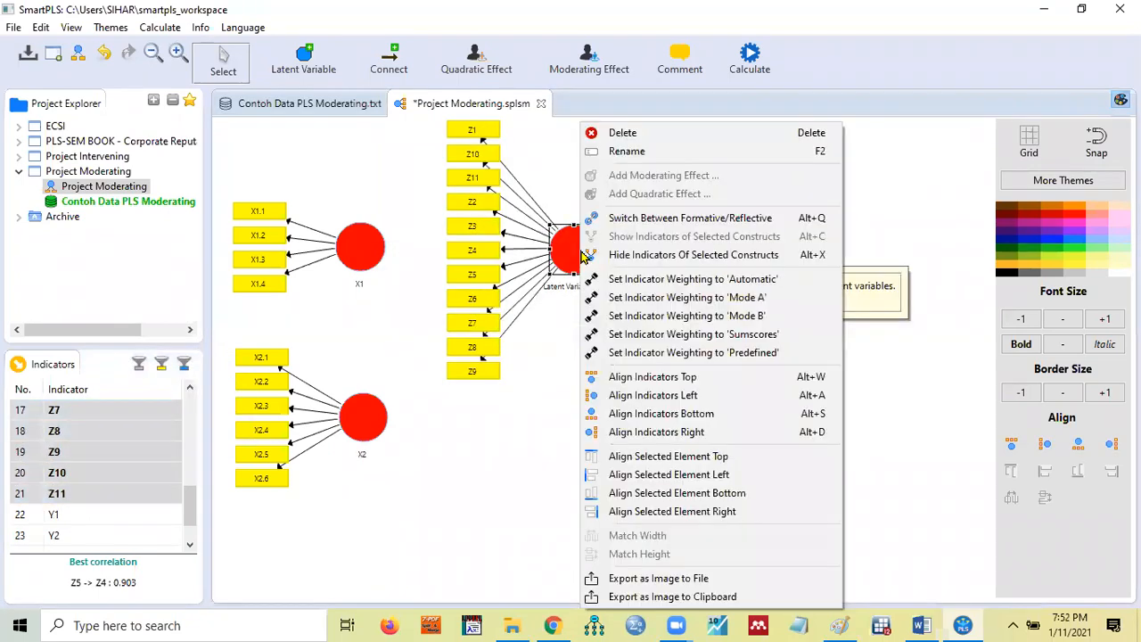
pyautogui.click(626, 152)
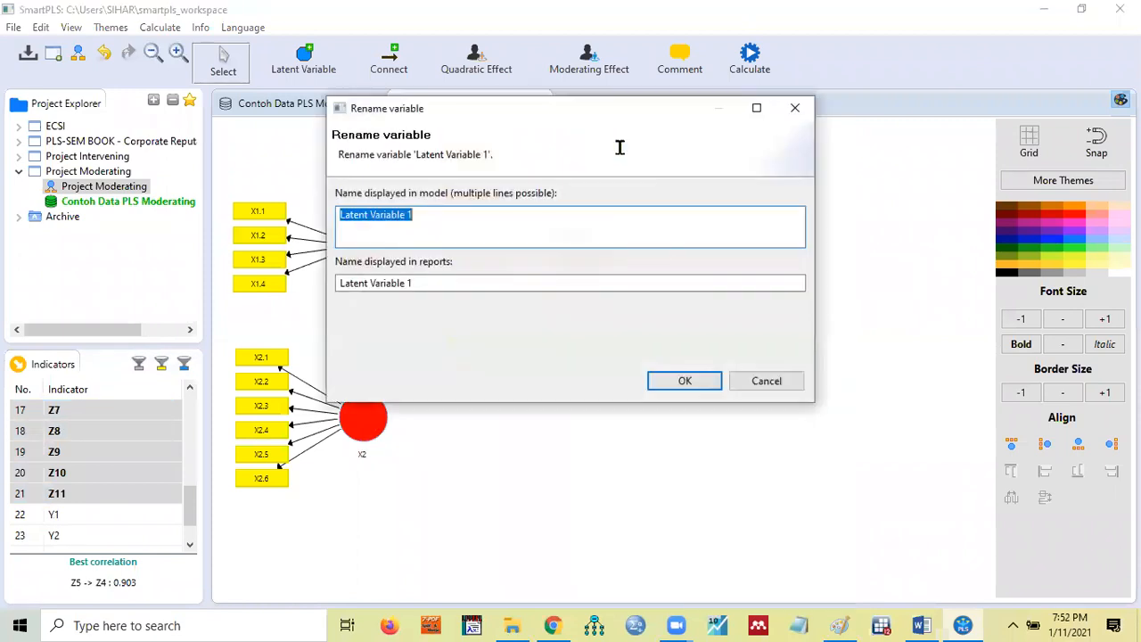
pyautogui.write('Z1')
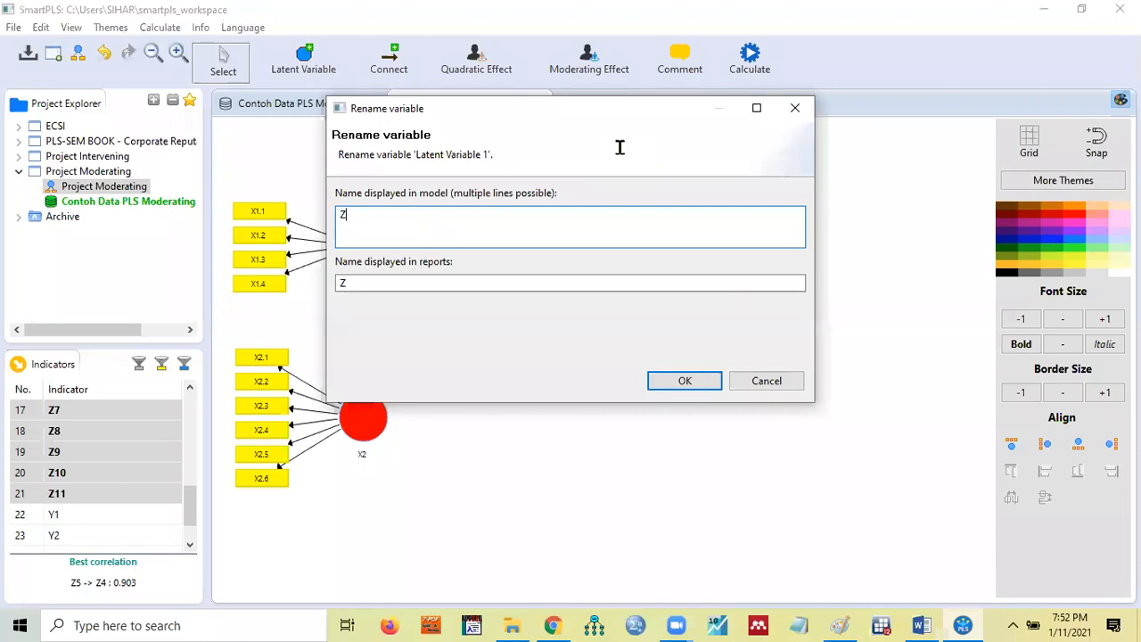
pyautogui.click(687, 382)
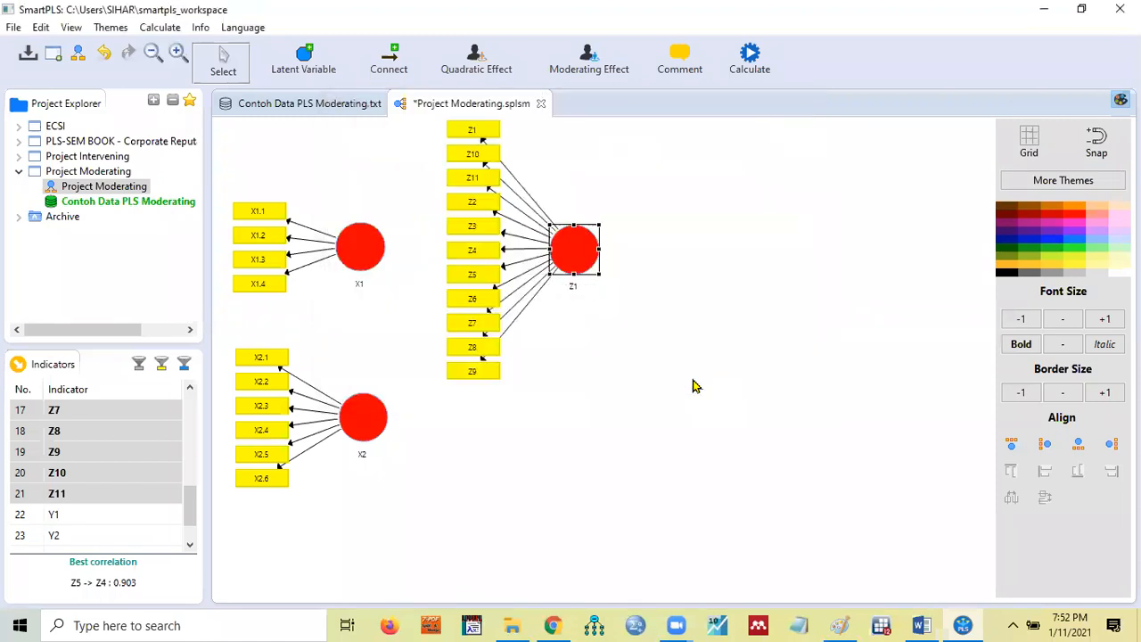
pyautogui.rightClick(572, 254)
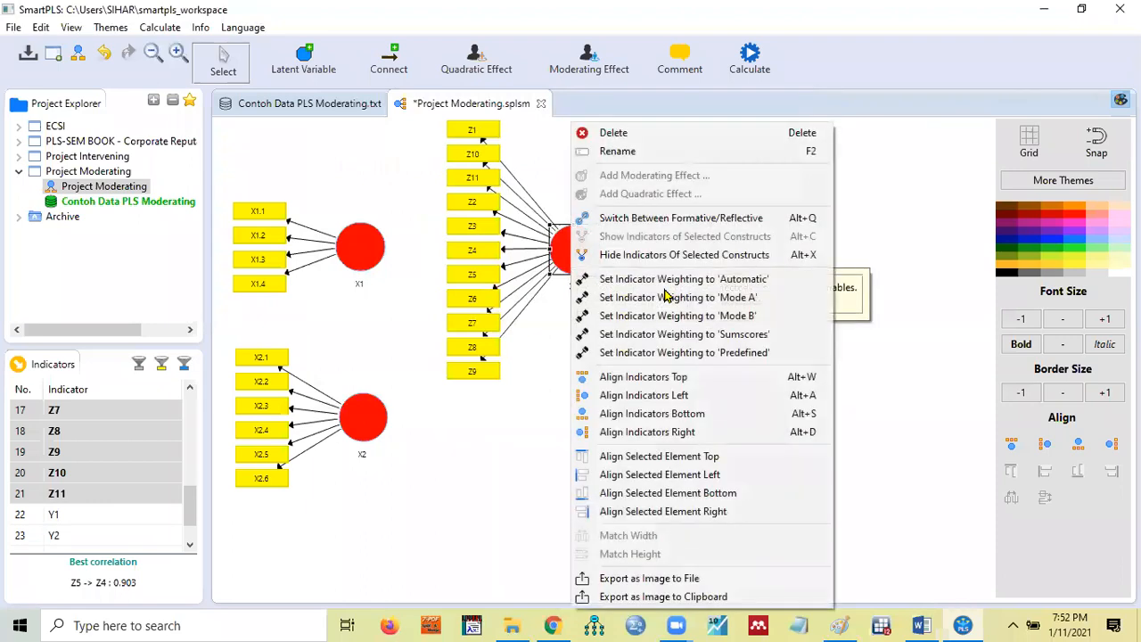
pyautogui.click(625, 382)
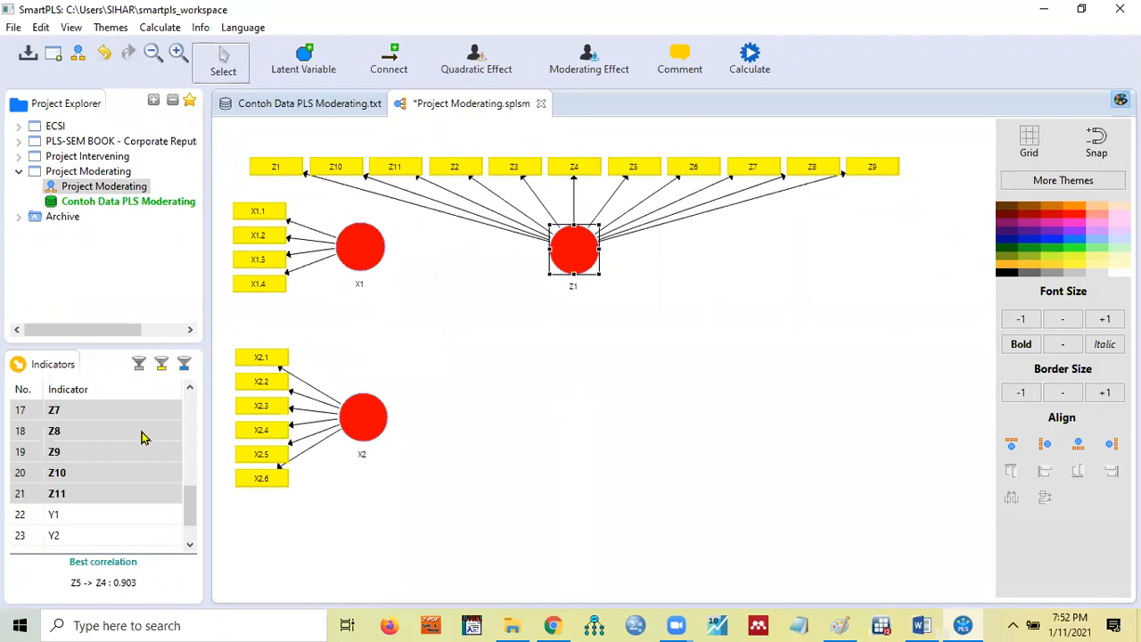
# Create a latent variable below Z1 from indicators Y1 to Y4.
pyautogui.click(78, 515)
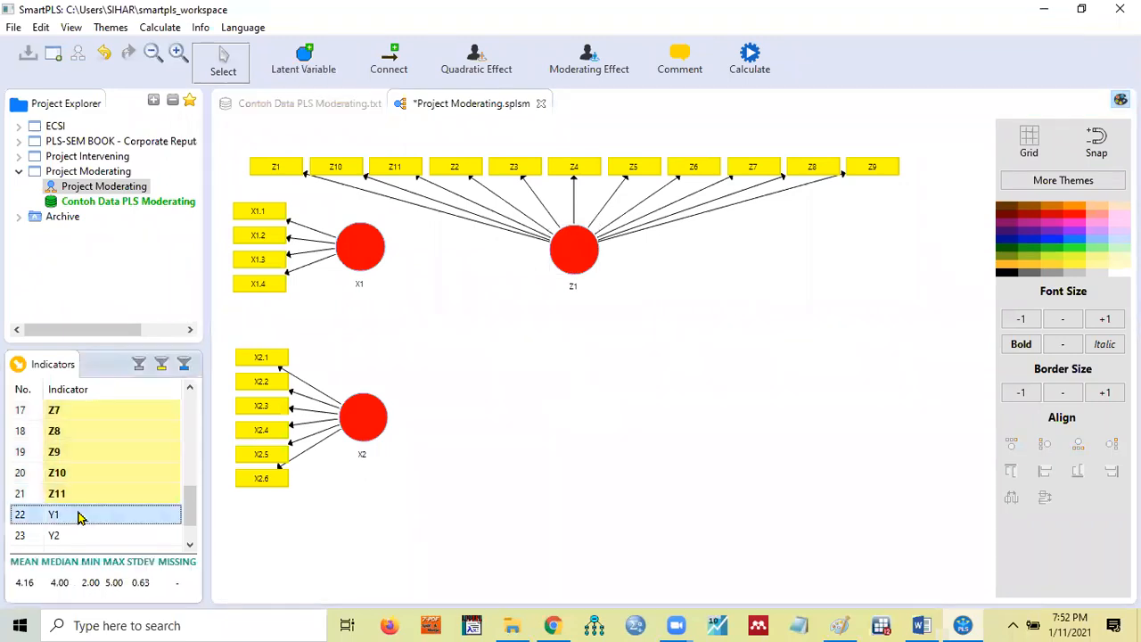
pyautogui.hotkey('shift', 'Down')
pyautogui.hotkey('shift', 'Down')
pyautogui.hotkey('shift', 'Down')
pyautogui.moveTo(78, 515); pyautogui.dragTo(691, 367)
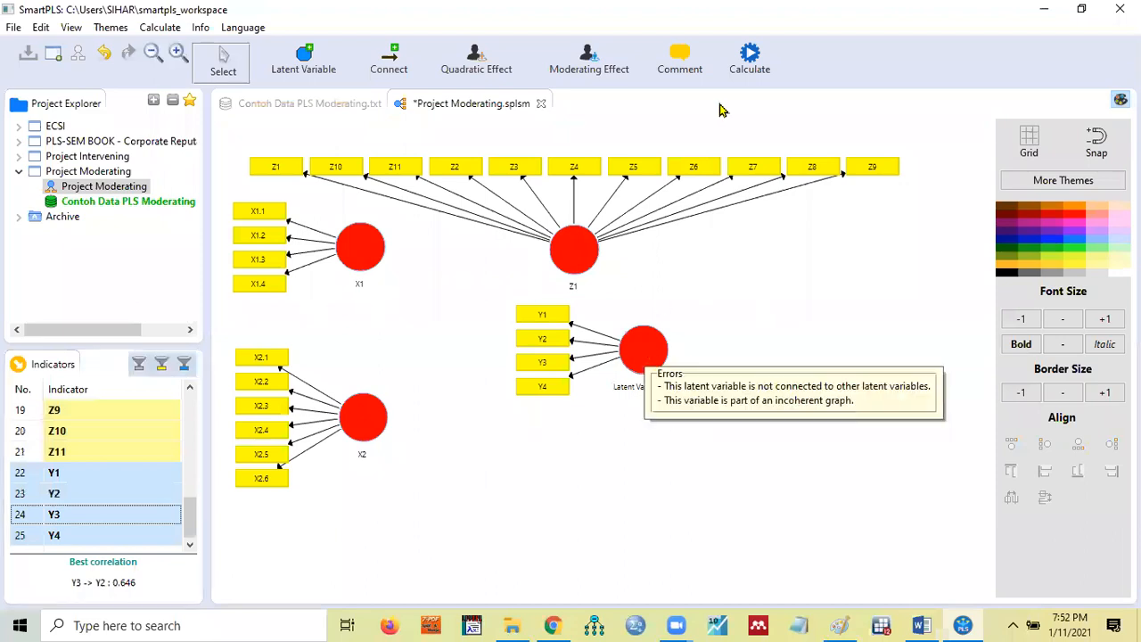
# Rename the latent variable holding the Y1 to Y4 indicators as Y and align its indicators to its right.
pyautogui.rightClick(645, 347)
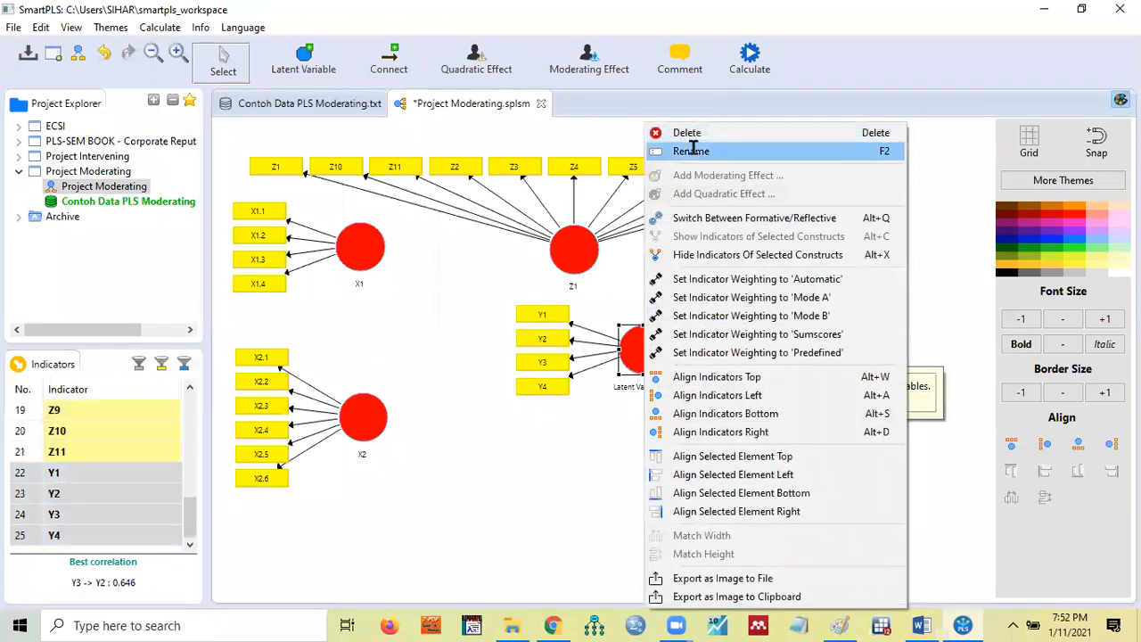
pyautogui.click(691, 151)
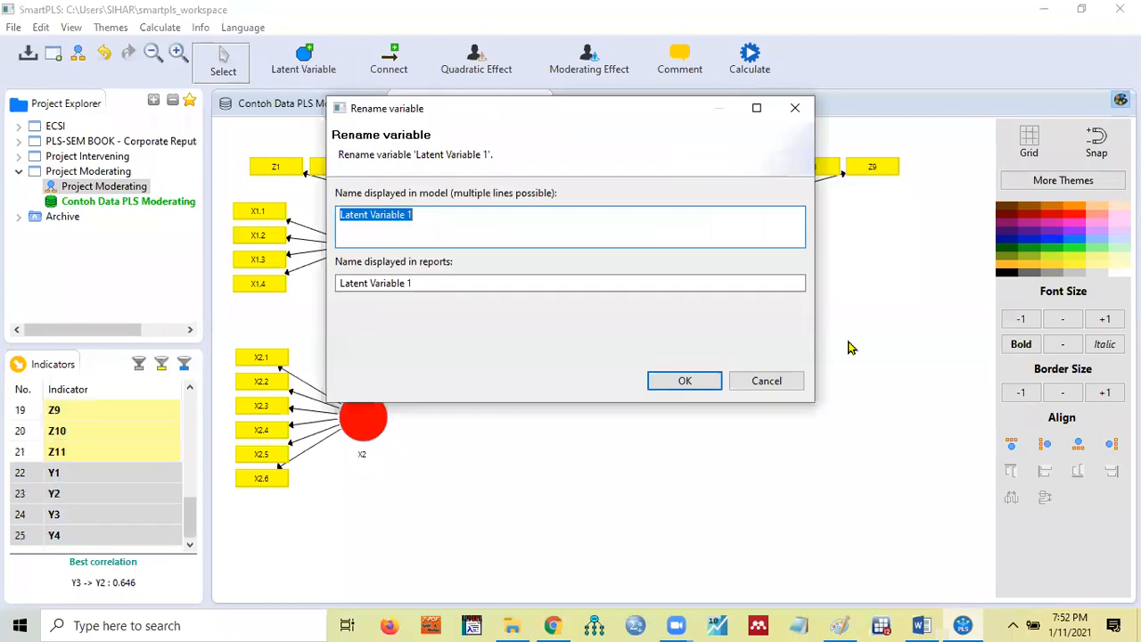
pyautogui.write('Y')
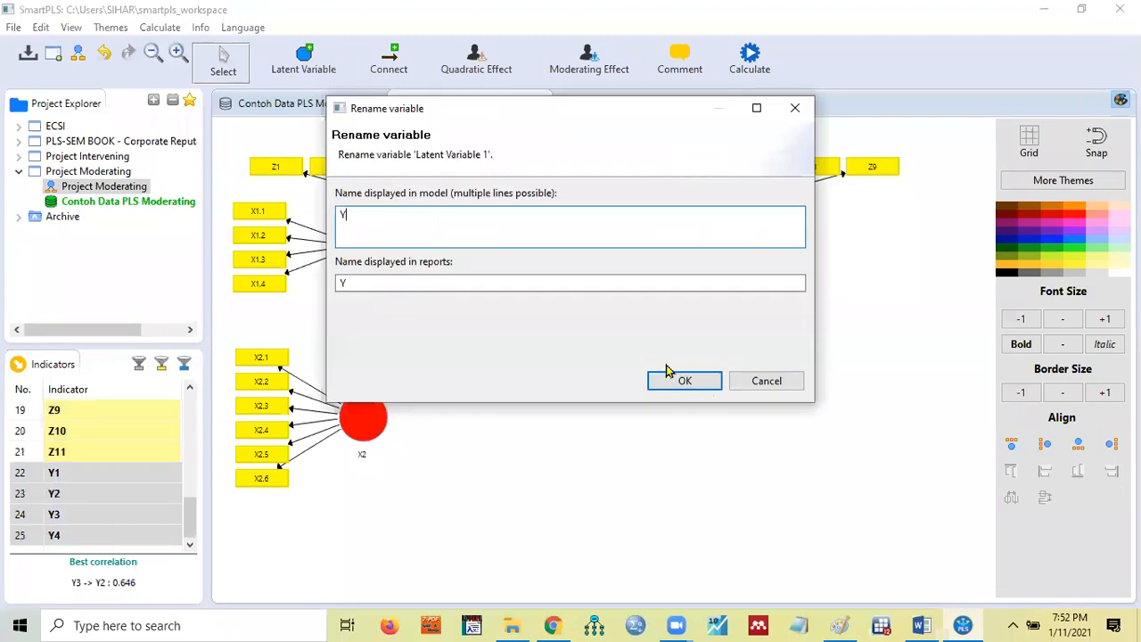
pyautogui.click(663, 379)
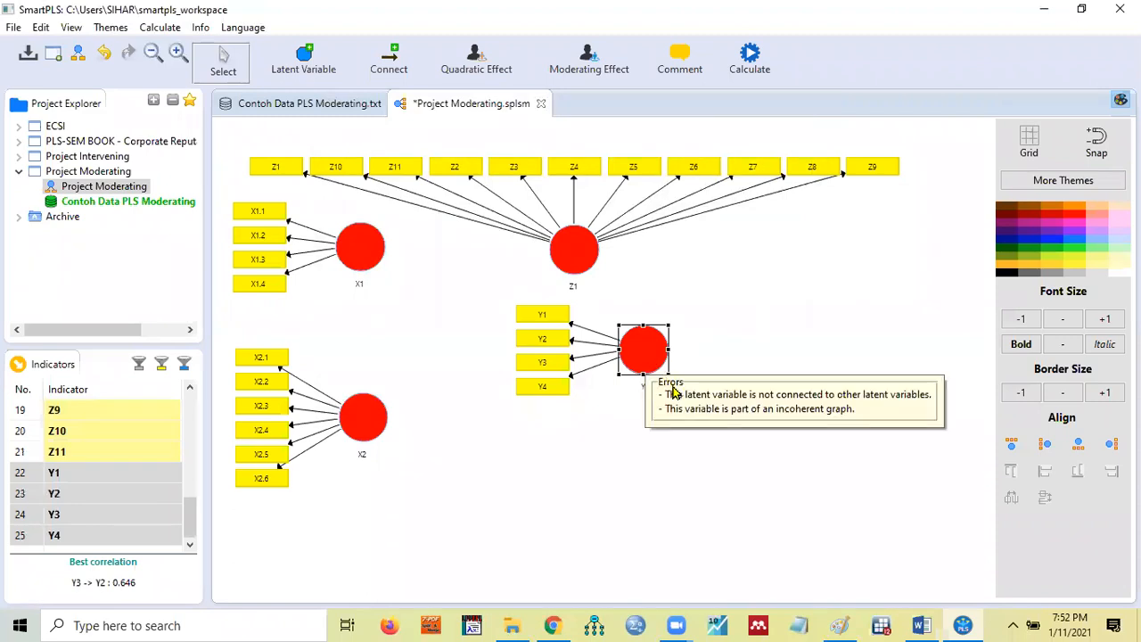
pyautogui.rightClick(683, 419)
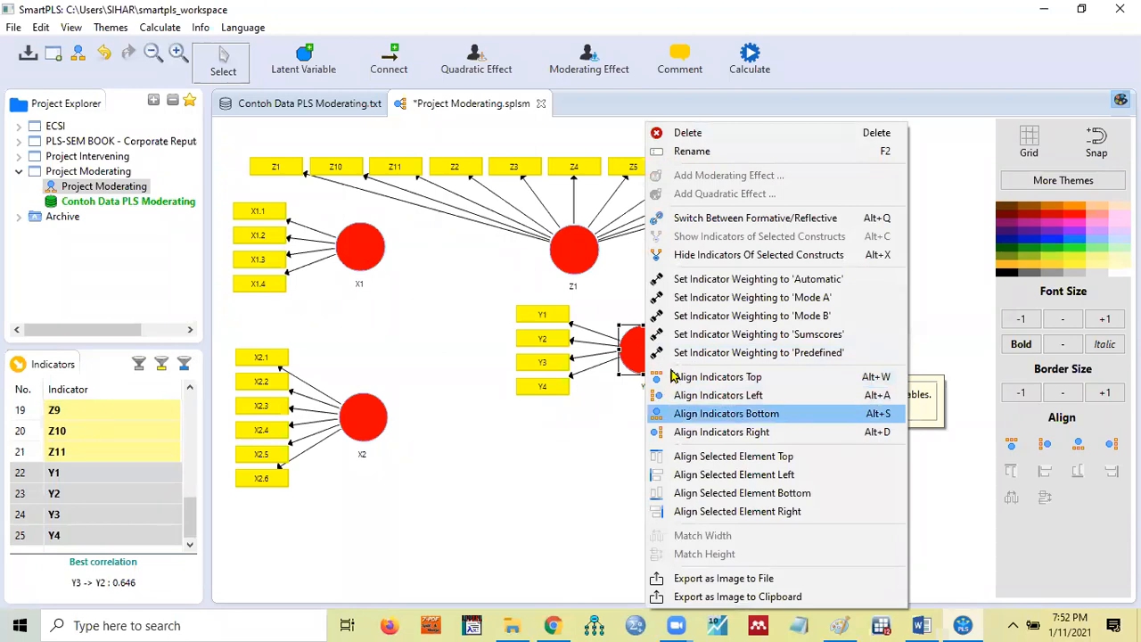
pyautogui.press('Return')
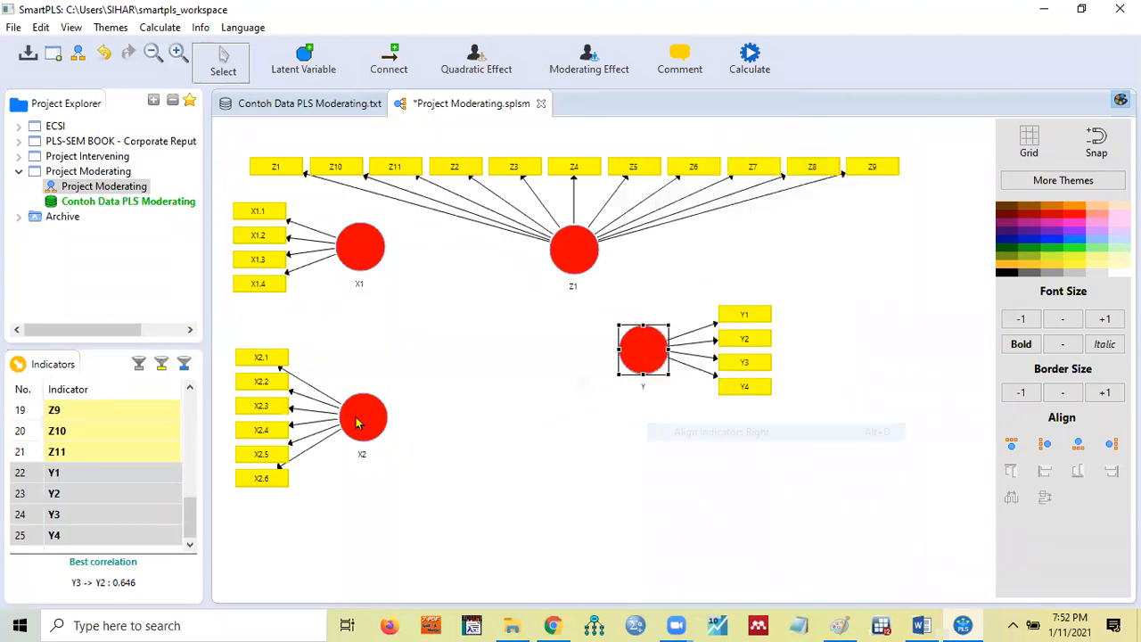
# Spread out the model by moving Y farther right and down, X2 lower, and X1 slightly right and down.
pyautogui.moveTo(643, 349); pyautogui.dragTo(675, 372)
pyautogui.moveTo(356, 417); pyautogui.dragTo(358, 491)
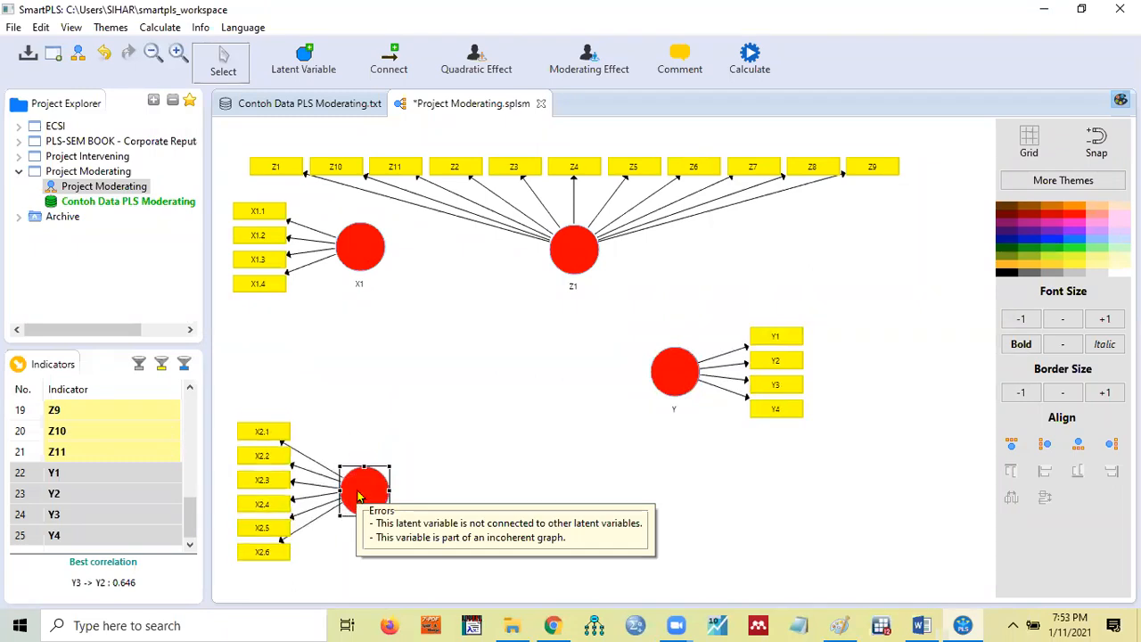
pyautogui.click(429, 455)
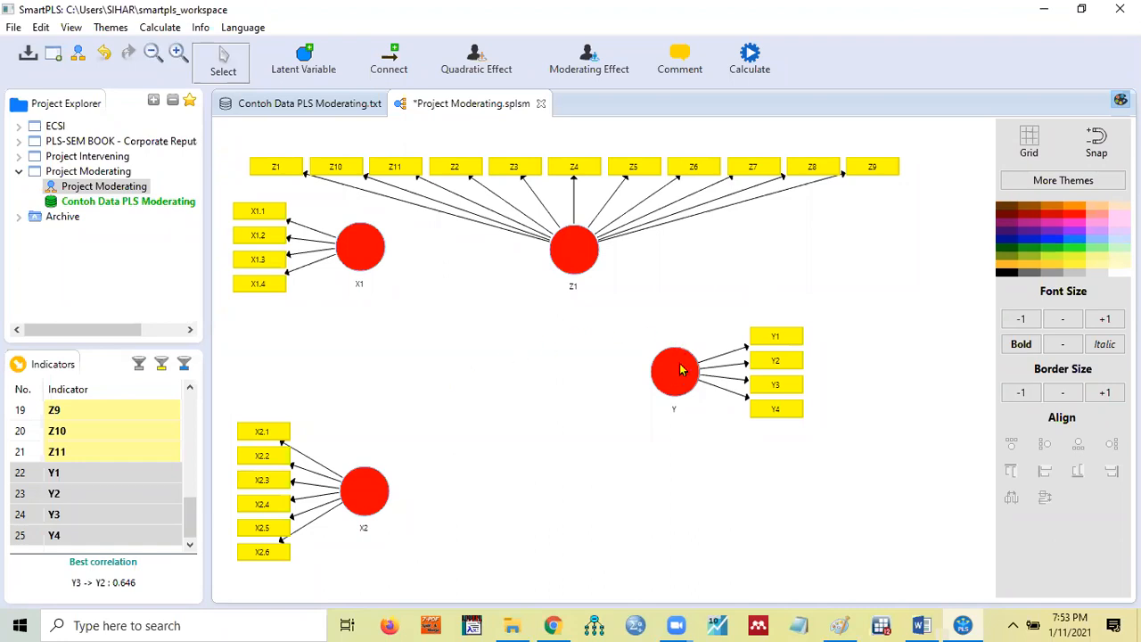
pyautogui.moveTo(680, 374); pyautogui.dragTo(737, 383)
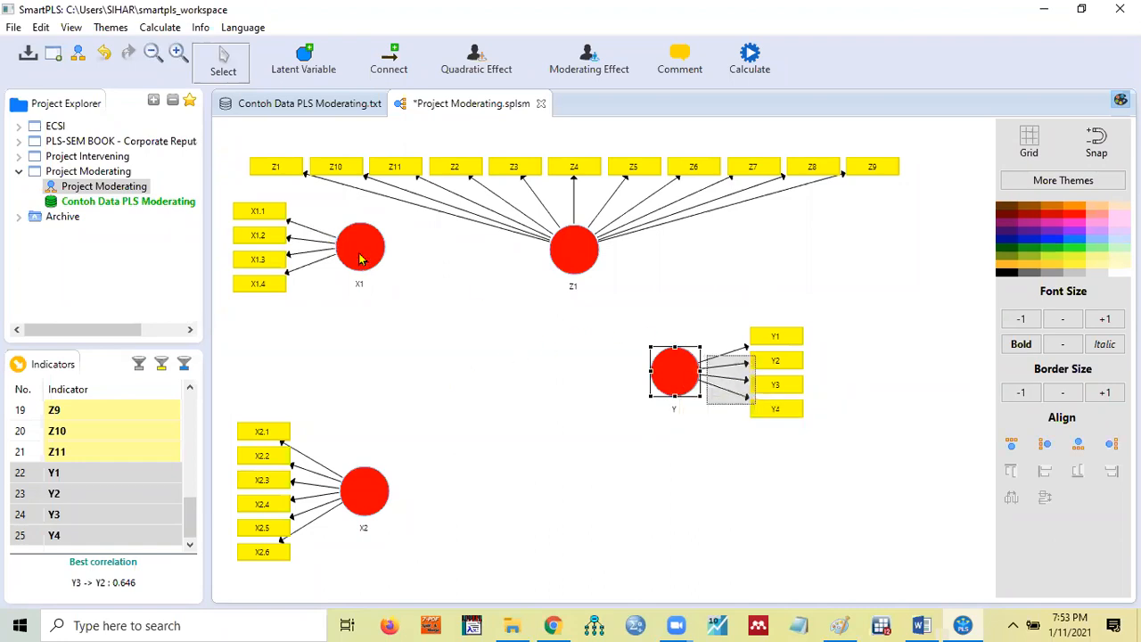
pyautogui.moveTo(375, 269); pyautogui.dragTo(387, 284)
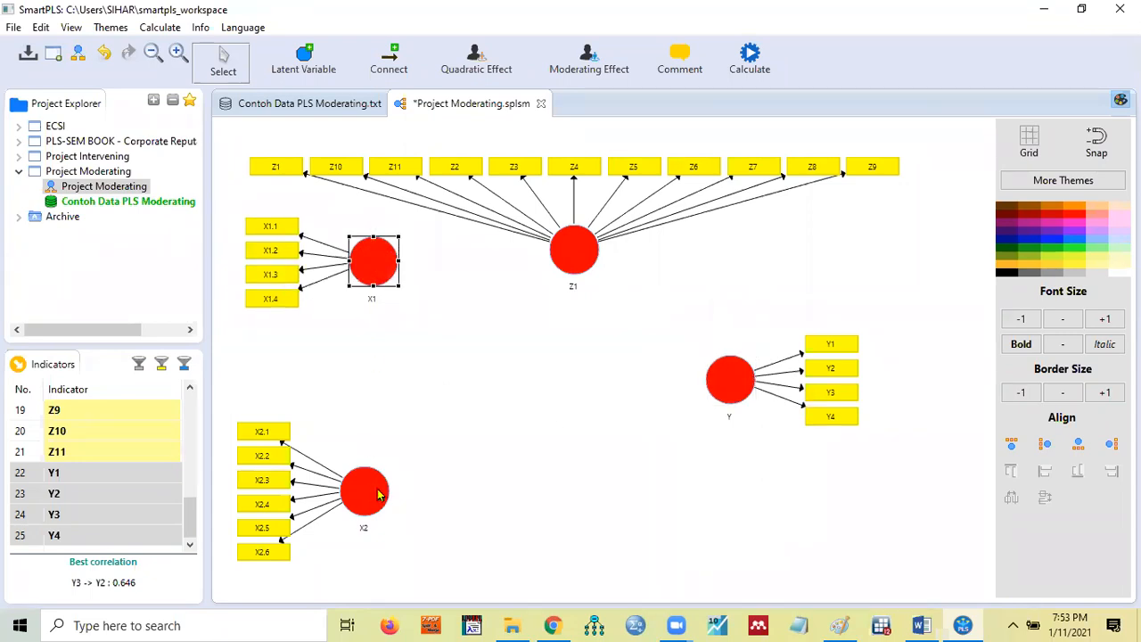
pyautogui.moveTo(382, 494); pyautogui.dragTo(393, 491)
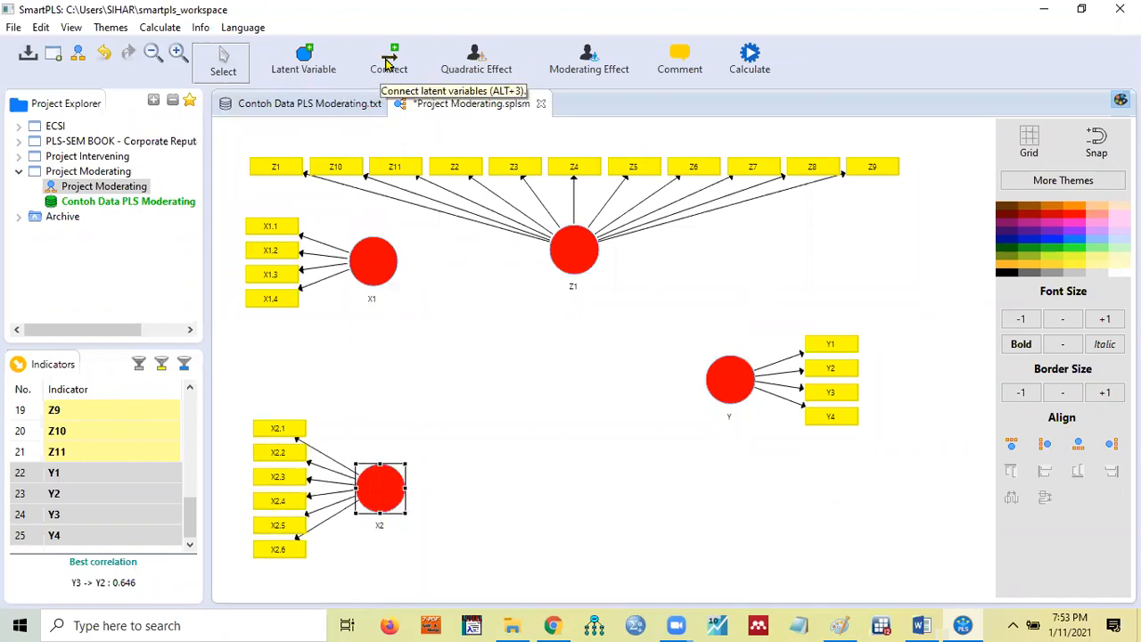
# Connect the latent variables X1, X2 and Z1 each to Y with a path pointing to Y.
pyautogui.hotkey('alt', '3')
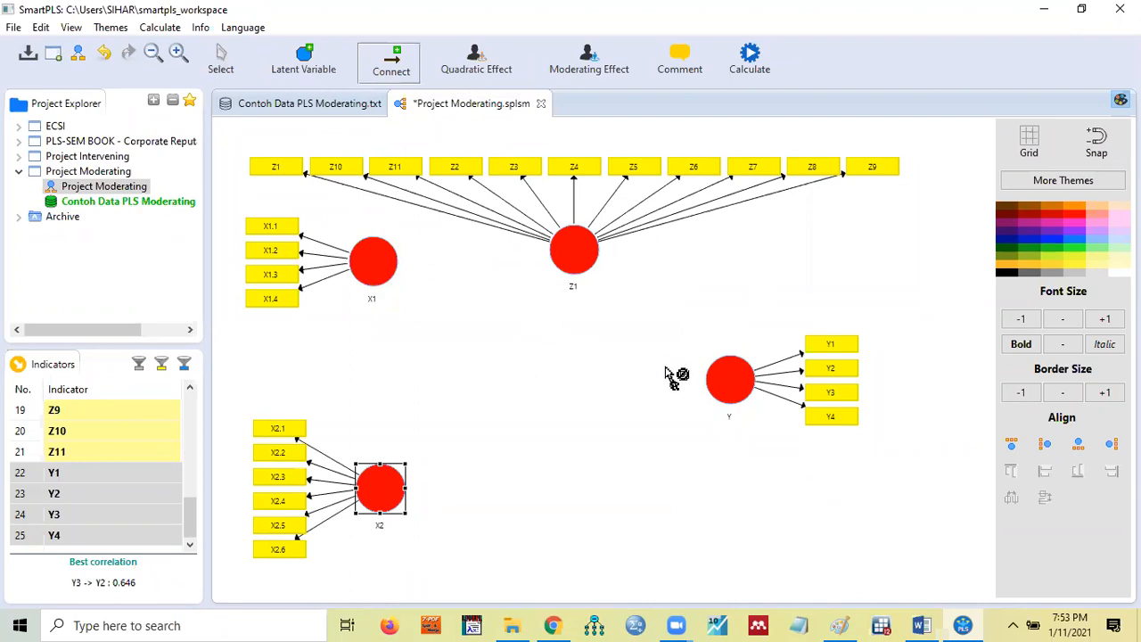
pyautogui.click(726, 384)
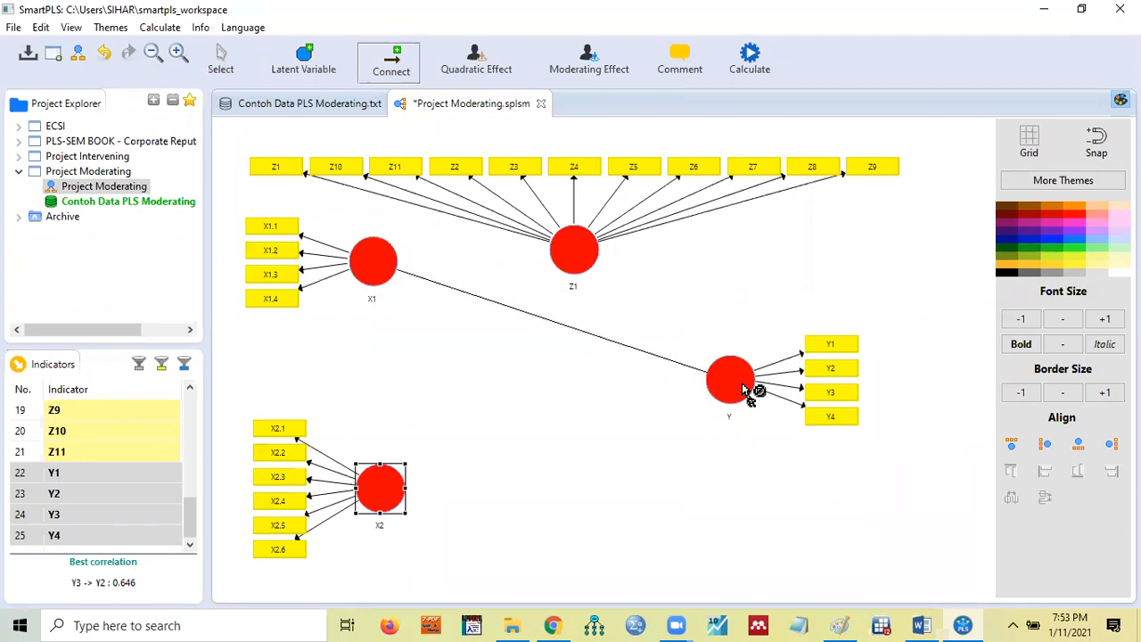
pyautogui.click(380, 486)
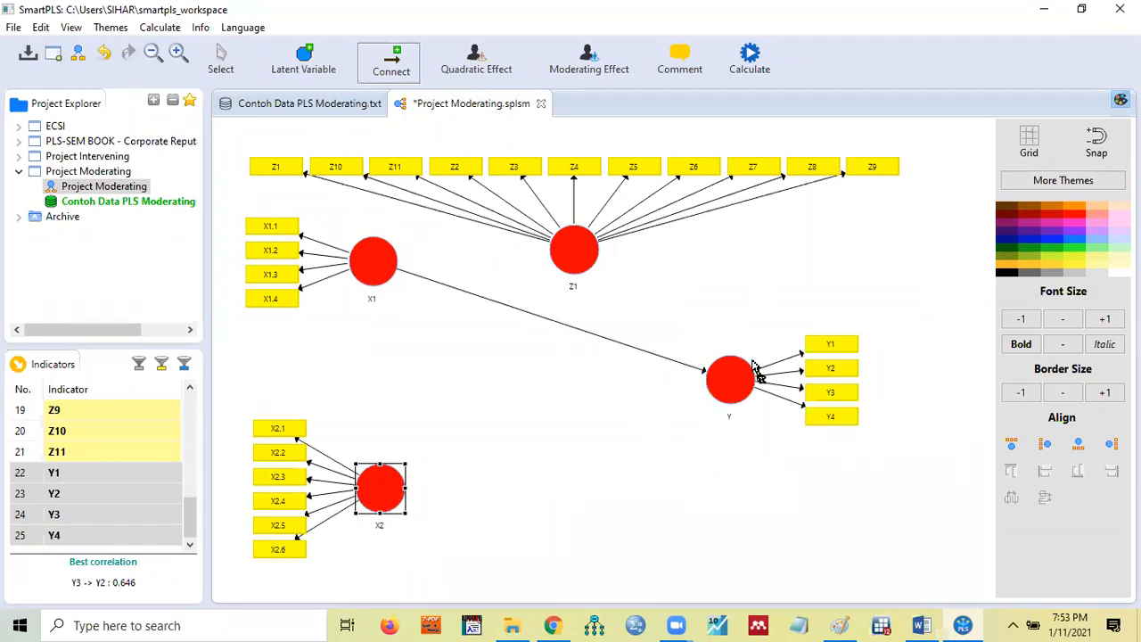
pyautogui.click(731, 388)
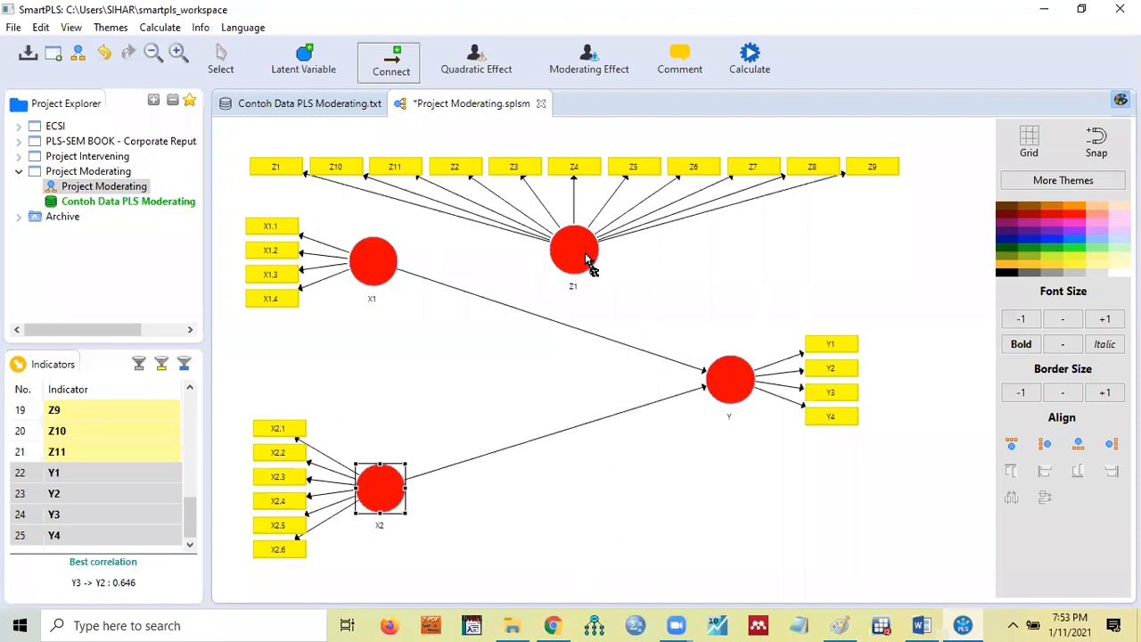
pyautogui.click(588, 258)
pyautogui.click(727, 390)
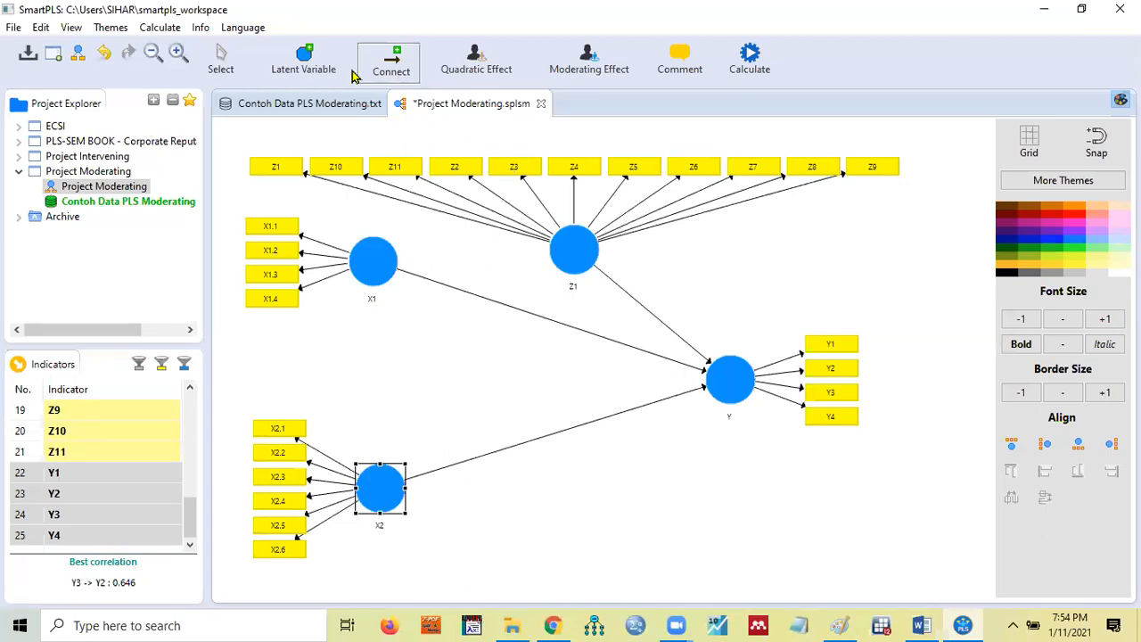
pyautogui.click(222, 63)
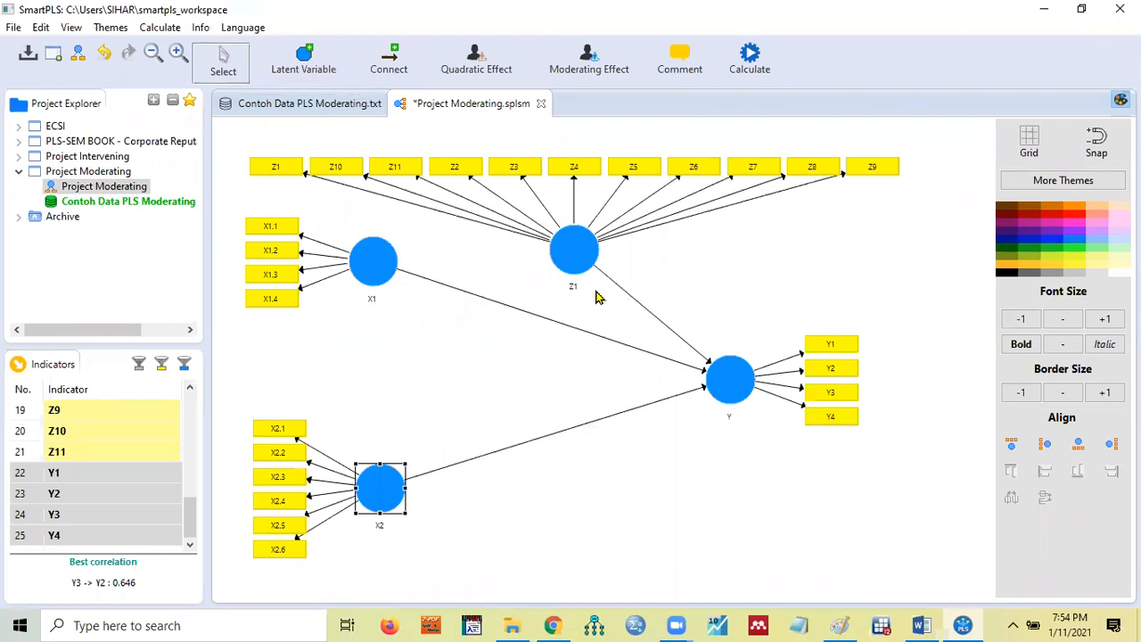
pyautogui.rightClick(731, 383)
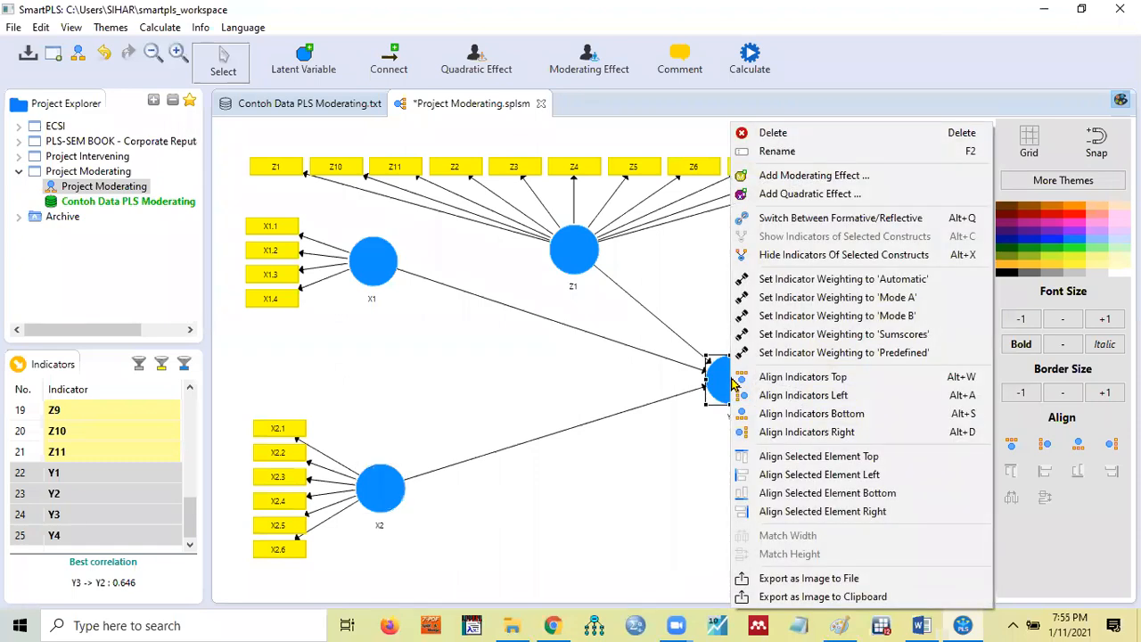
pyautogui.click(786, 176)
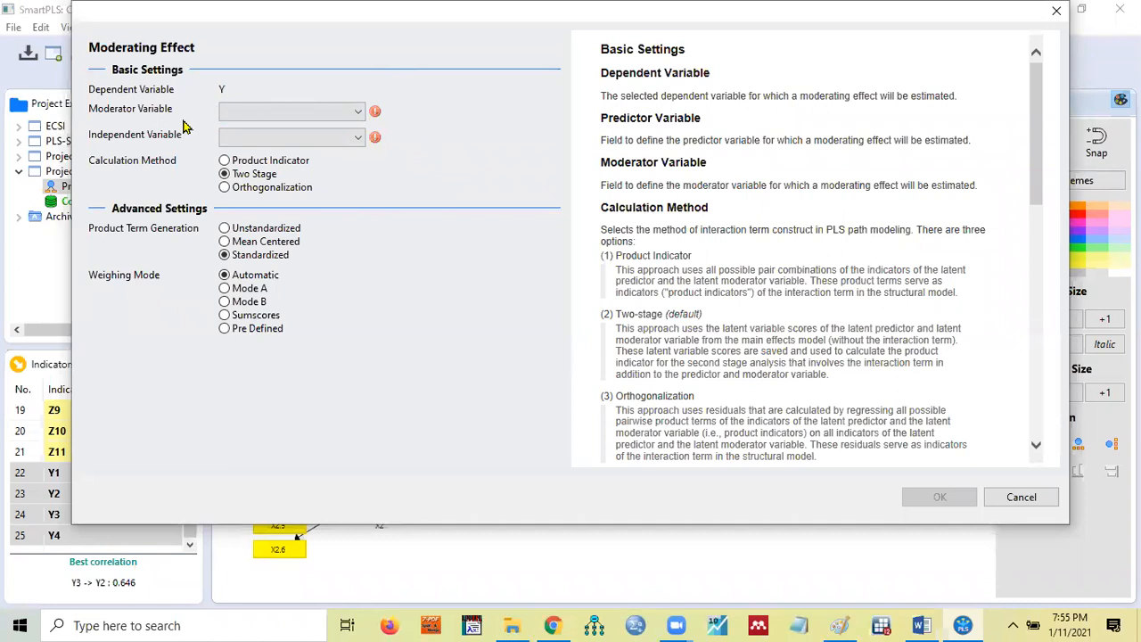
pyautogui.click(357, 116)
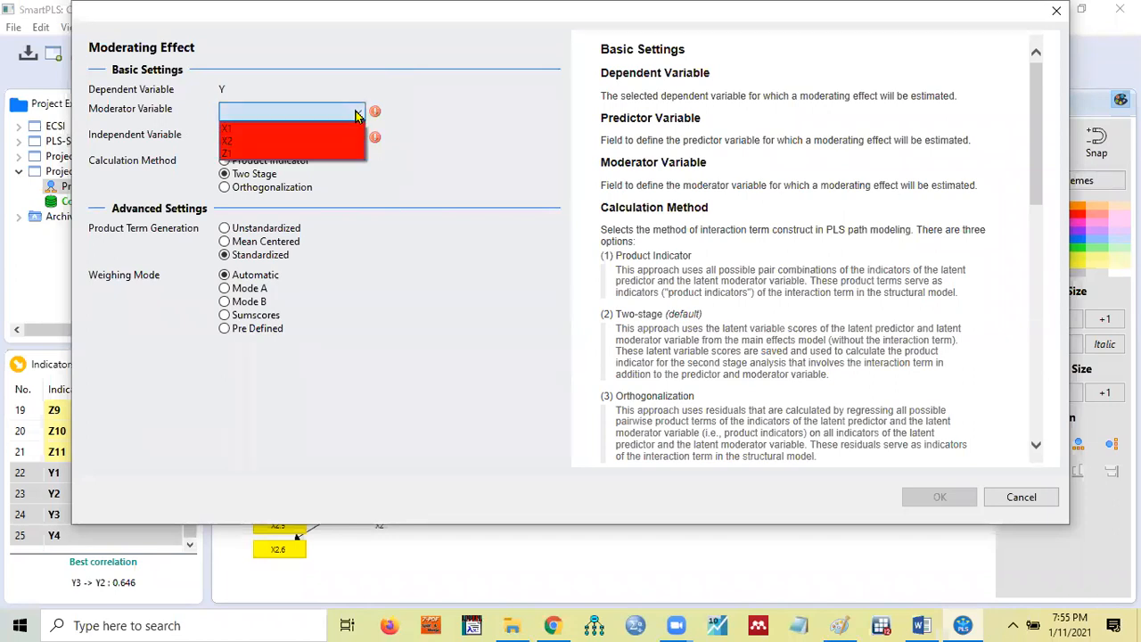
pyautogui.click(315, 155)
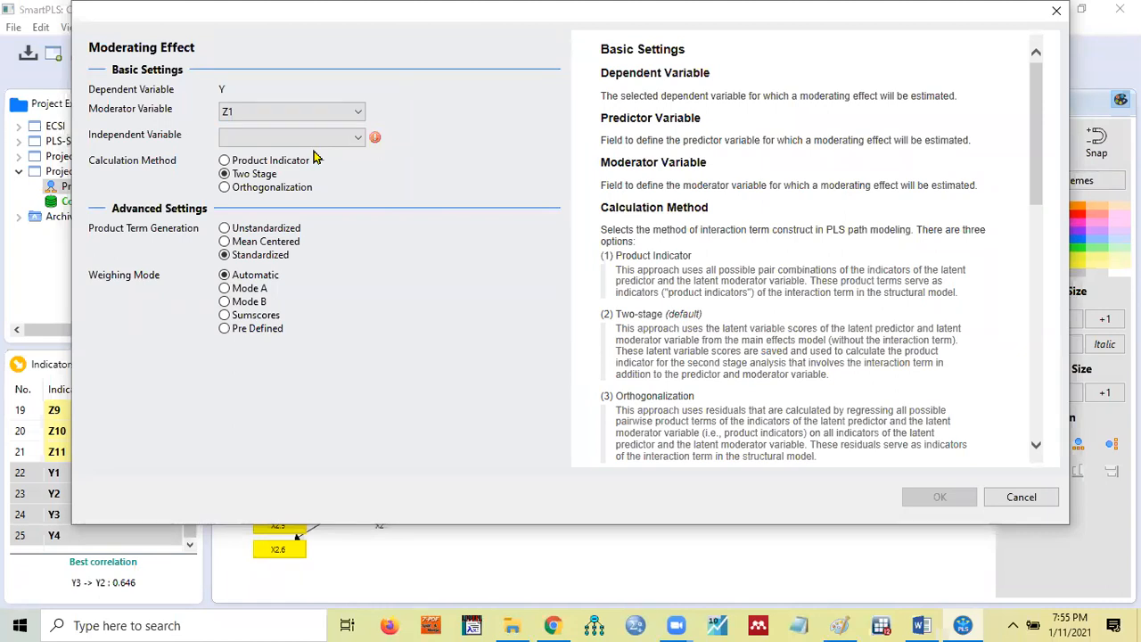
pyautogui.click(359, 140)
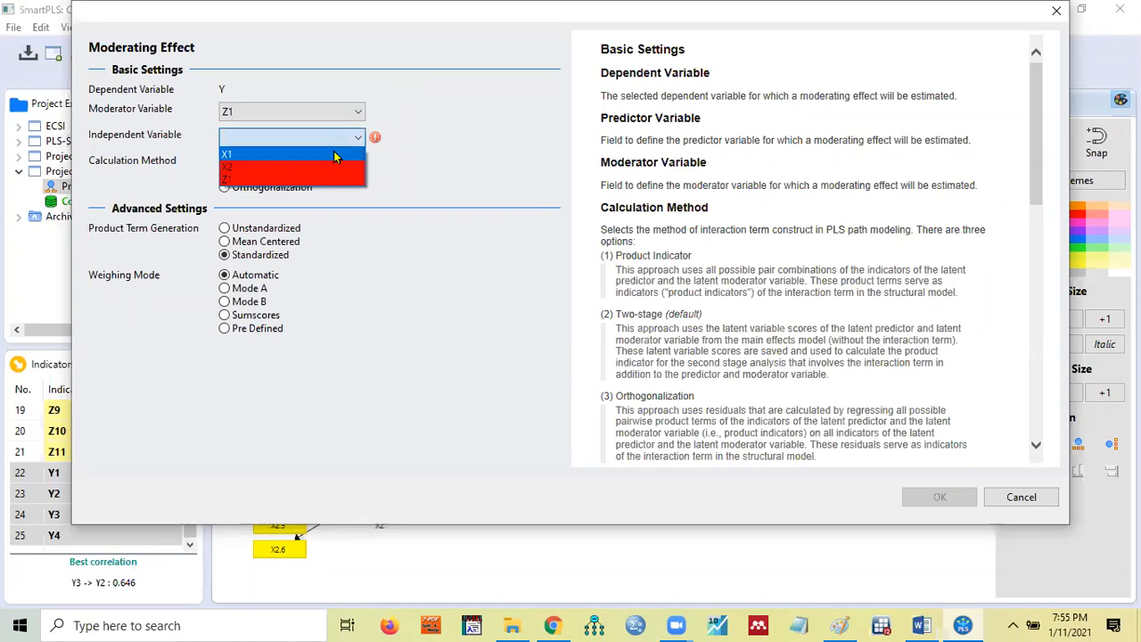
pyautogui.click(331, 154)
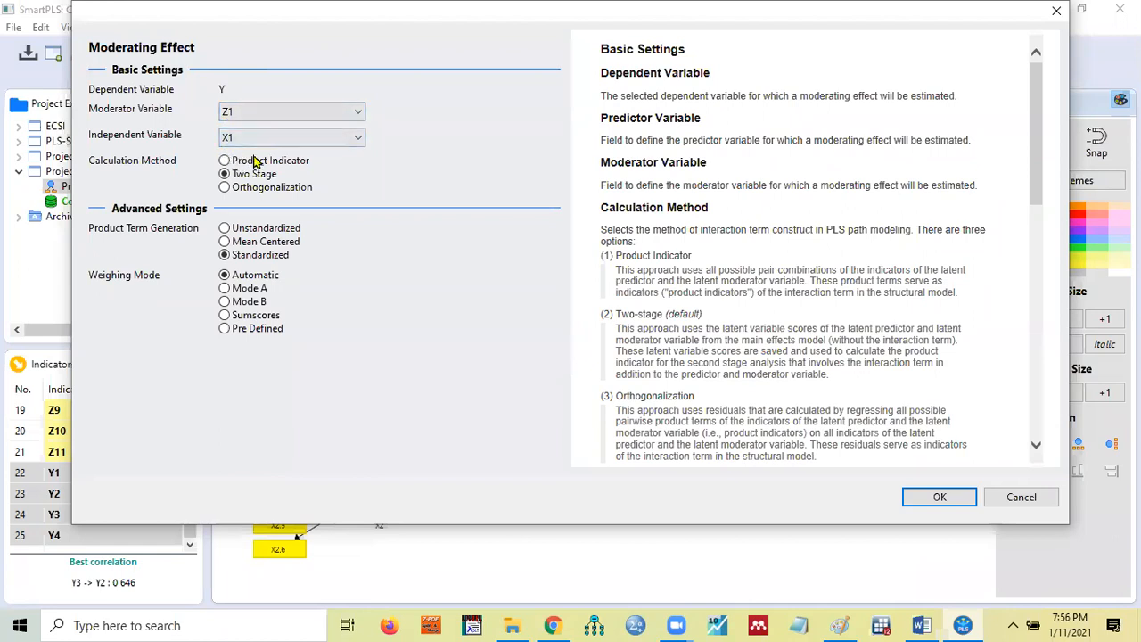
pyautogui.click(1019, 497)
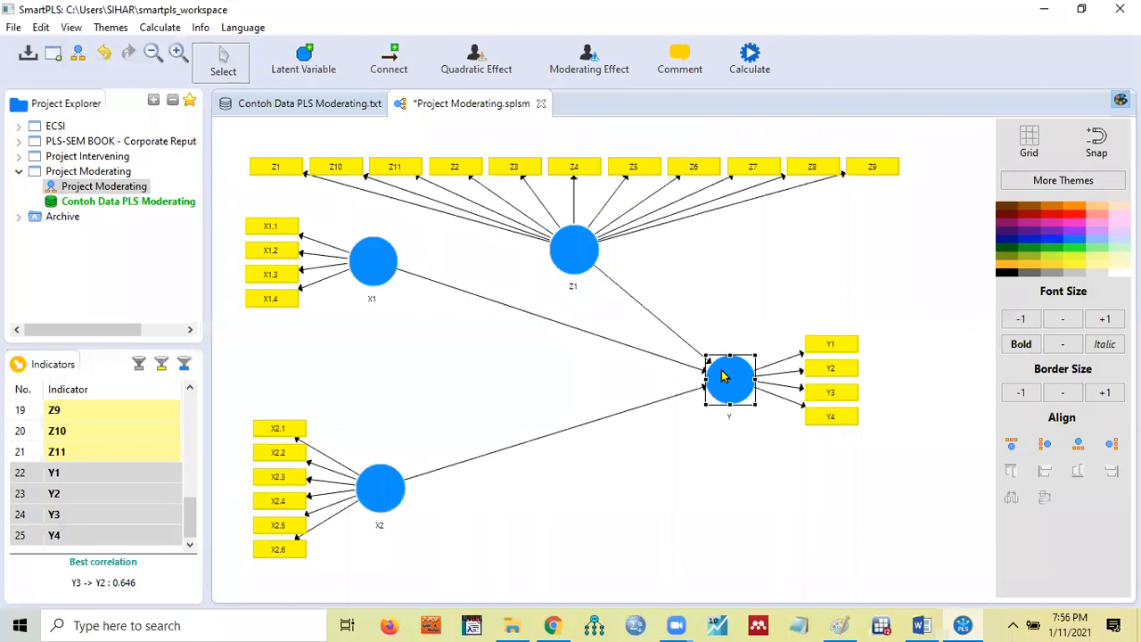
pyautogui.rightClick(725, 378)
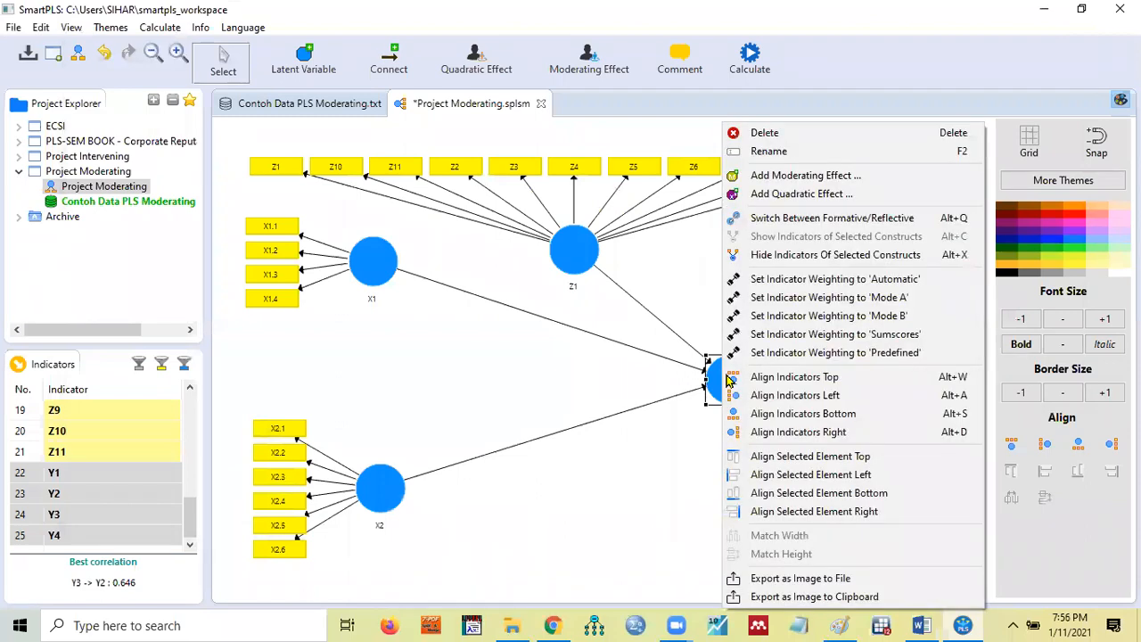
pyautogui.click(727, 376)
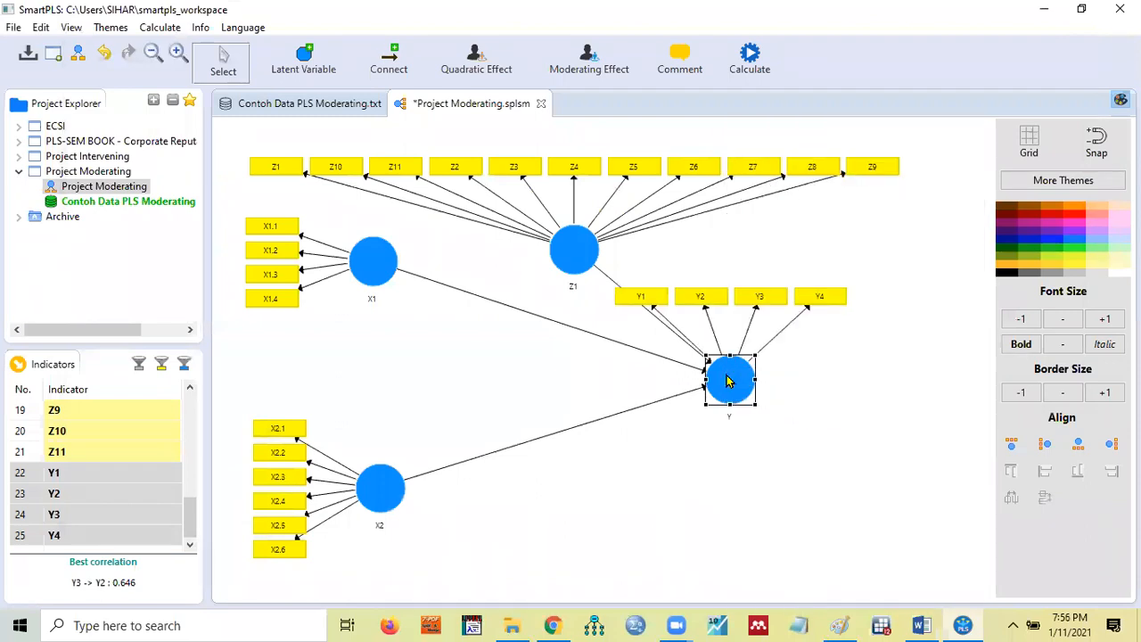
pyautogui.rightClick(726, 381)
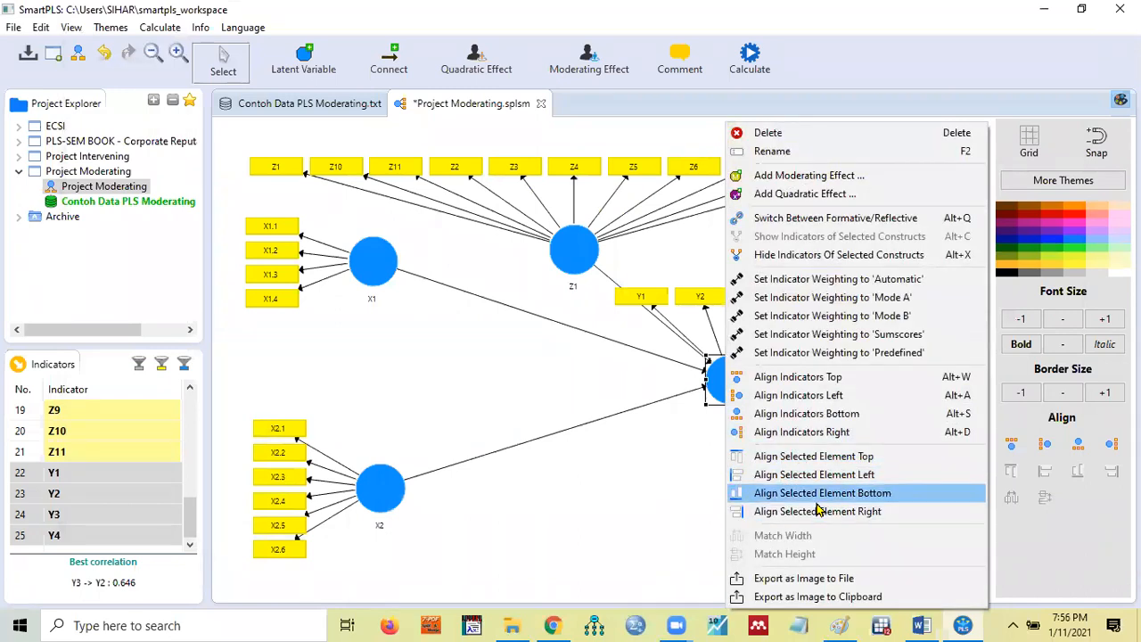
pyautogui.click(824, 433)
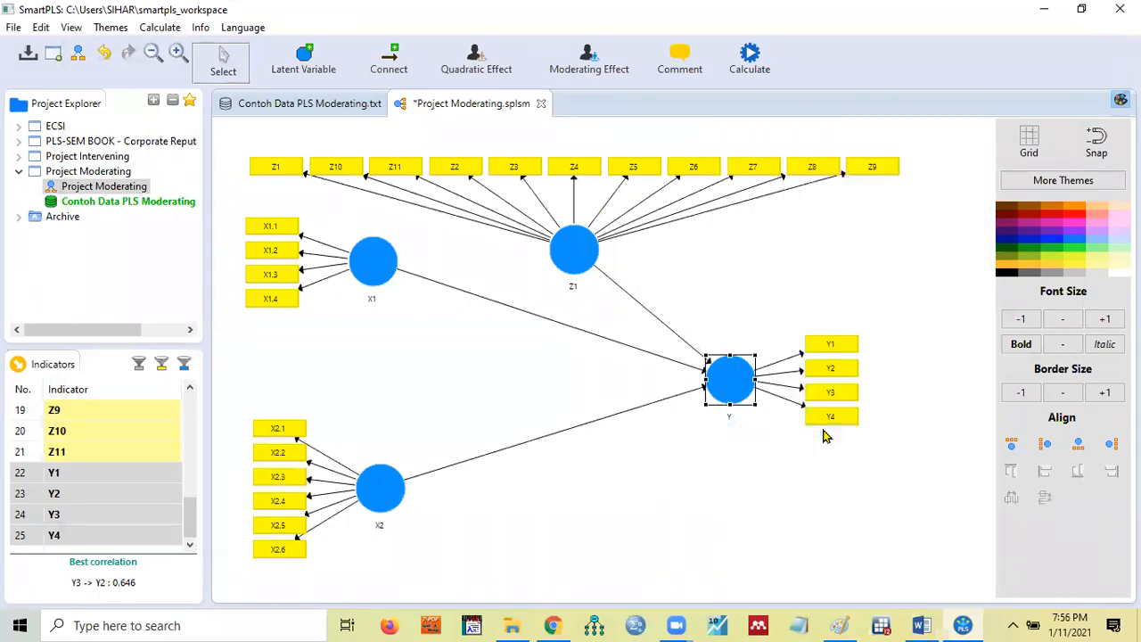
# Add a moderating effect on Y with moderator Z1 and independent variable X1, and place it between X1 and X2.
pyautogui.rightClick(728, 366)
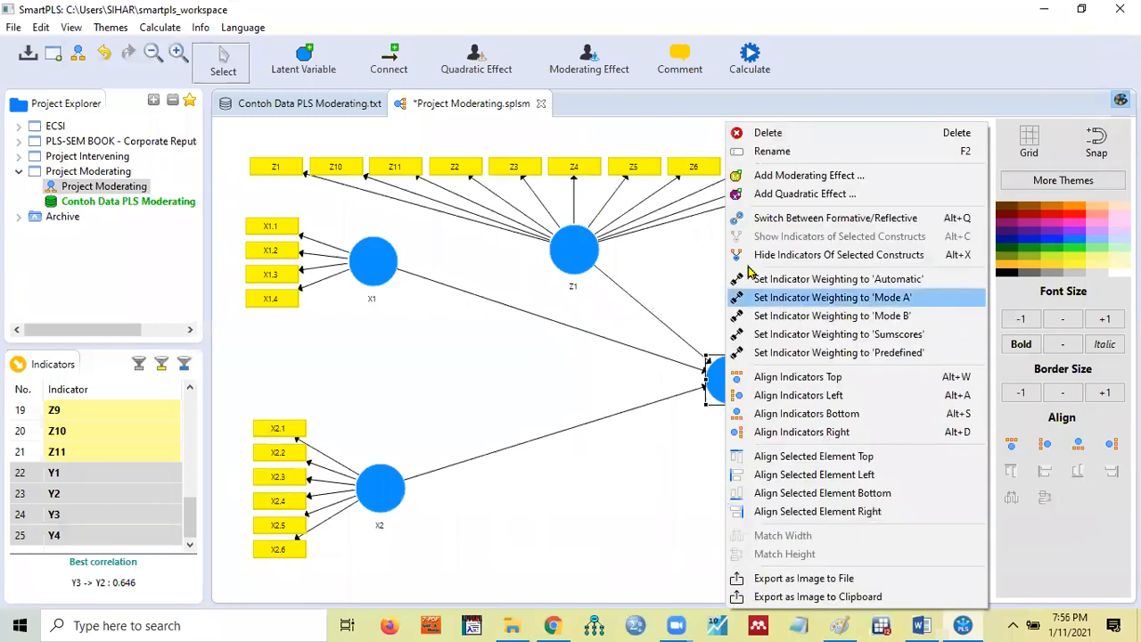
pyautogui.click(766, 183)
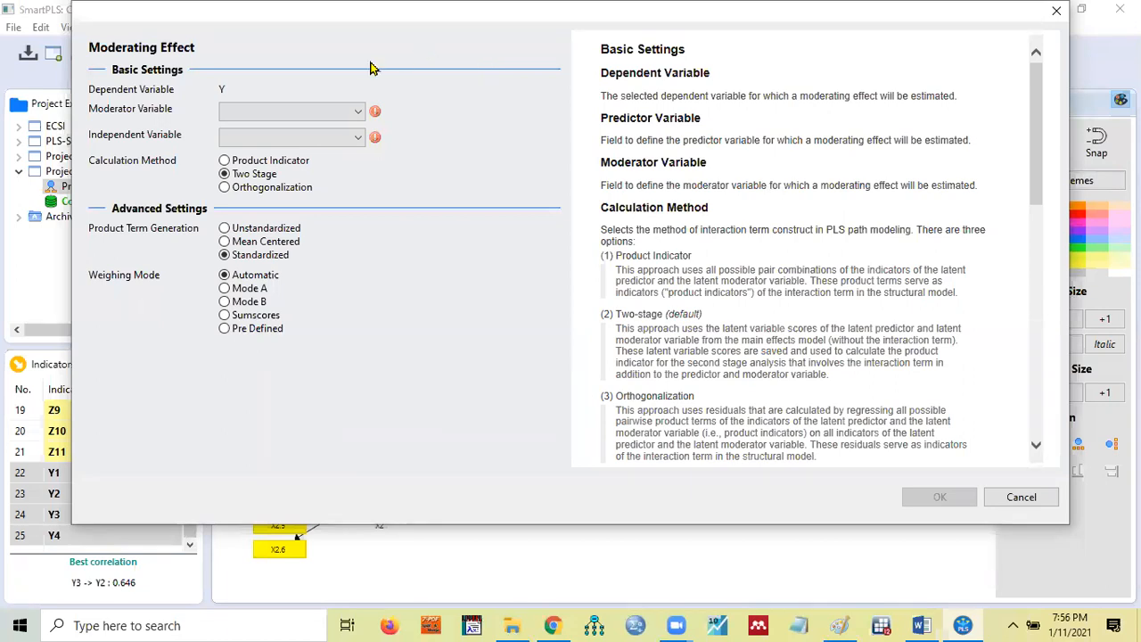
pyautogui.click(358, 119)
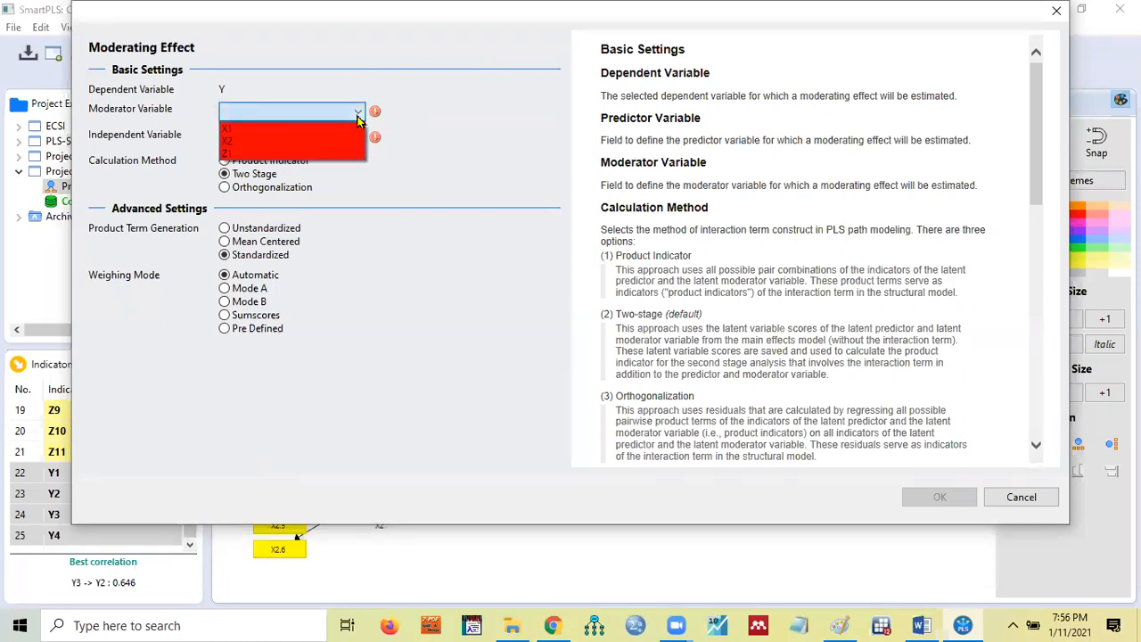
pyautogui.click(275, 155)
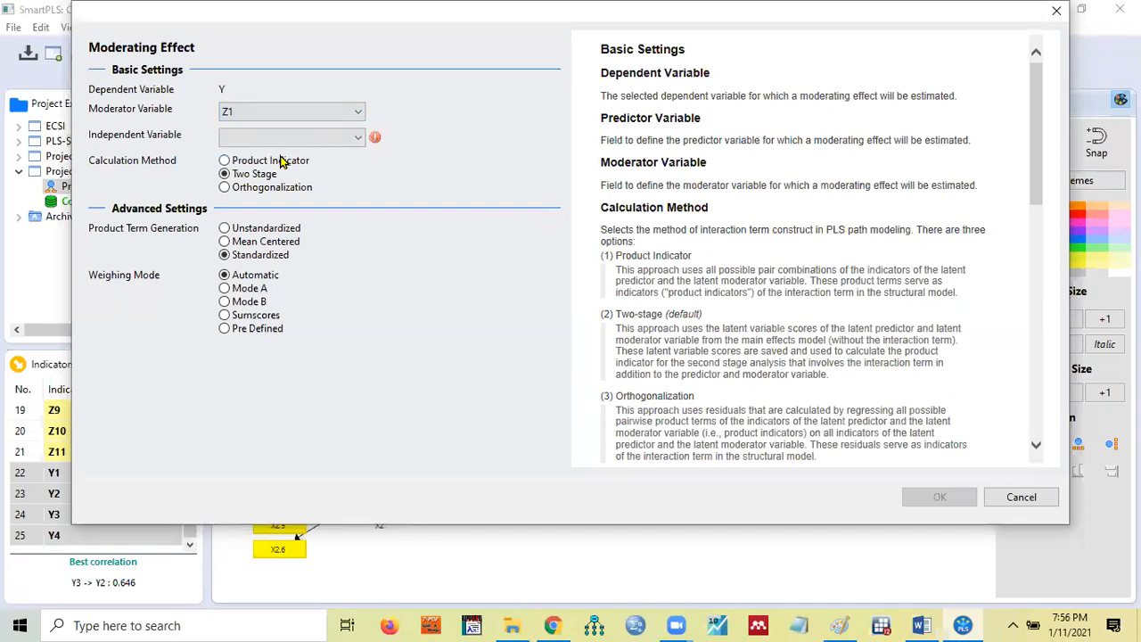
pyautogui.click(360, 142)
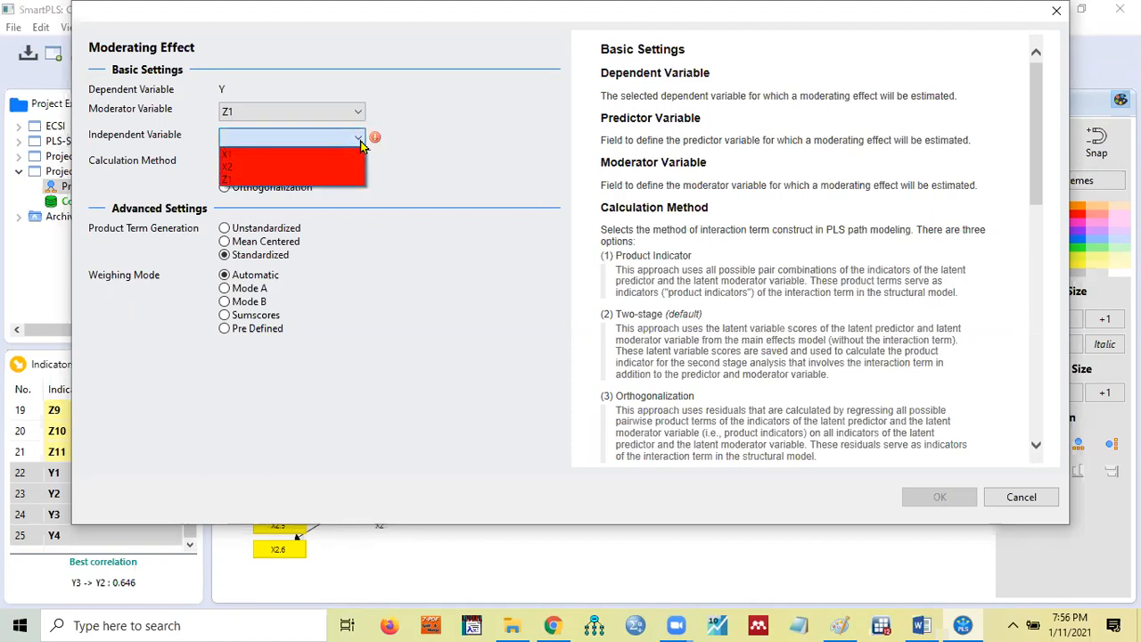
pyautogui.click(297, 159)
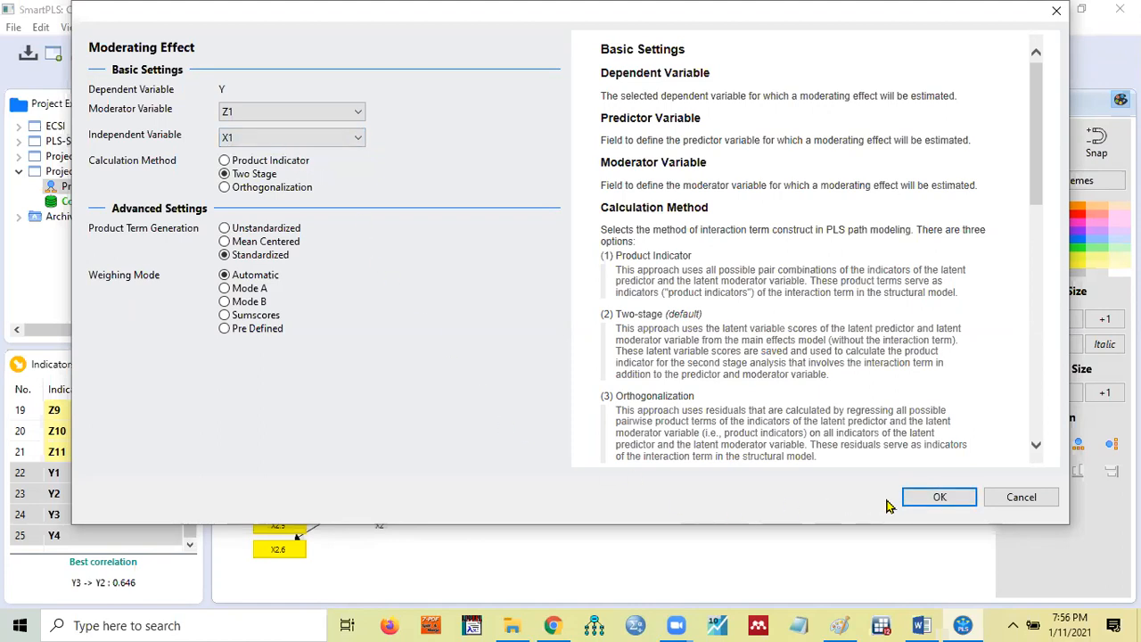
pyautogui.click(942, 498)
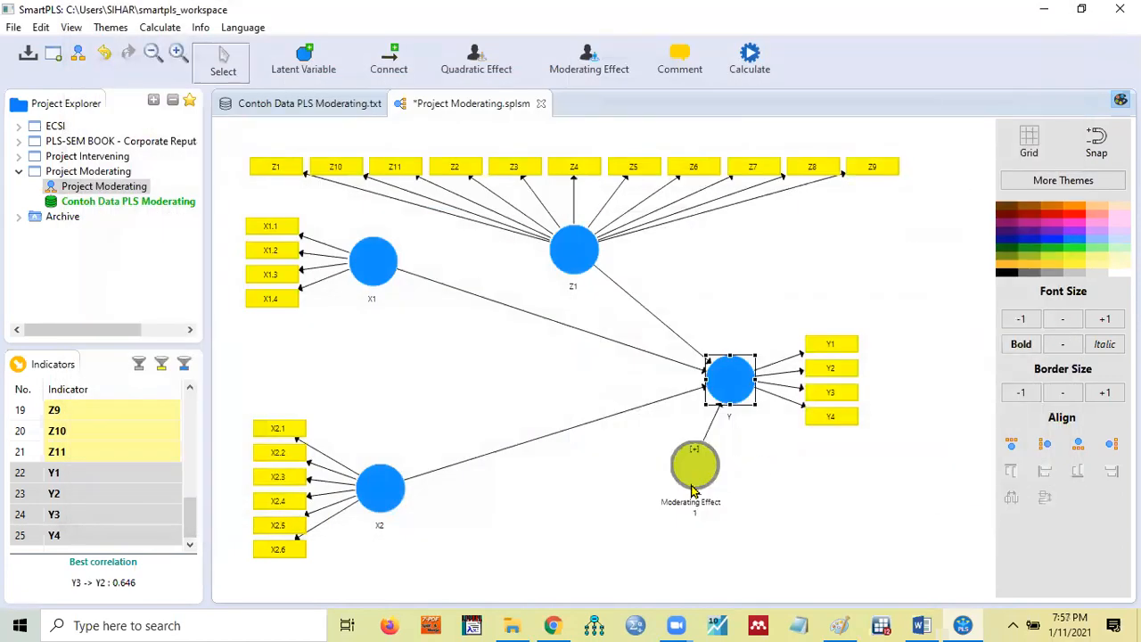
pyautogui.moveTo(696, 488)
pyautogui.moveTo(694, 466); pyautogui.dragTo(450, 346)
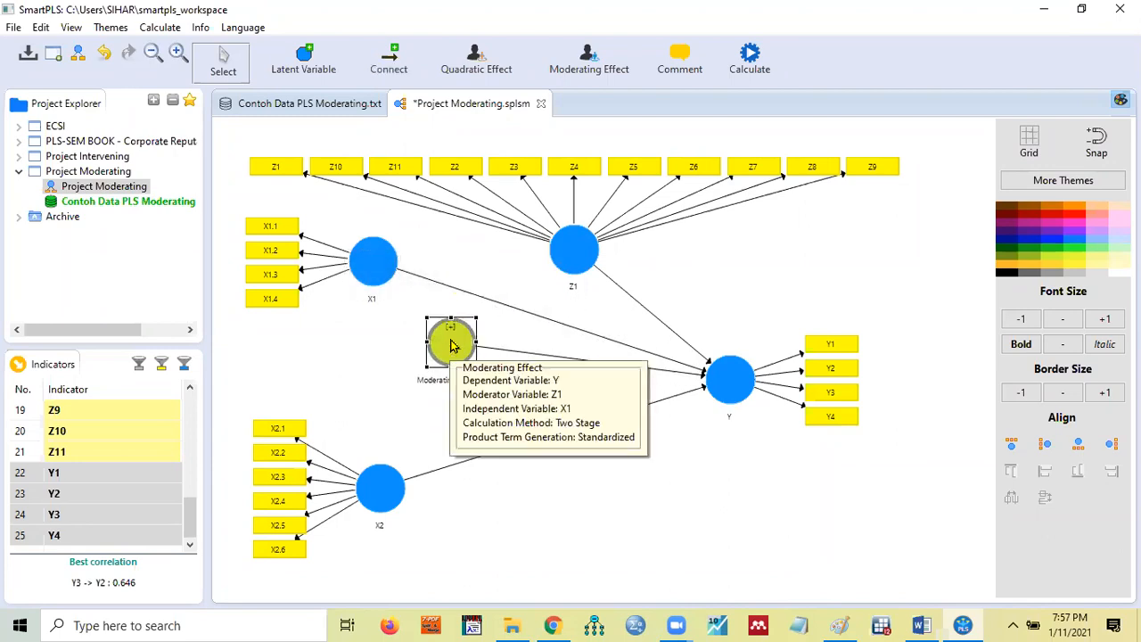
# Add a second moderating effect on Y with moderator Z1 and independent variable X2, and place it below the path from X2 to Y.
pyautogui.rightClick(733, 384)
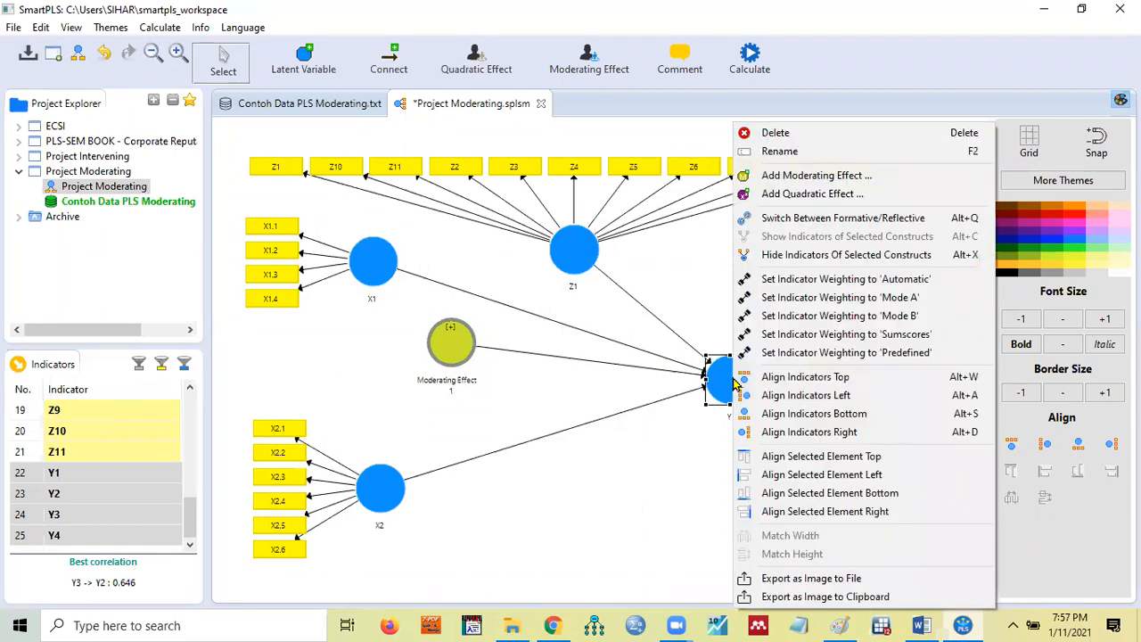
pyautogui.click(805, 178)
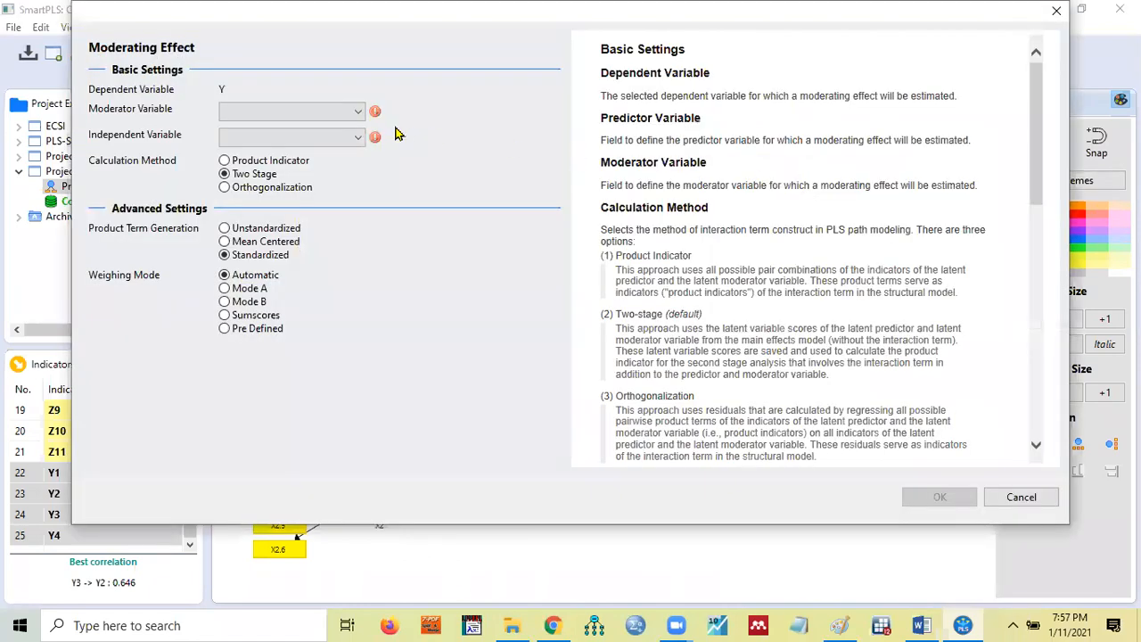
pyautogui.click(359, 112)
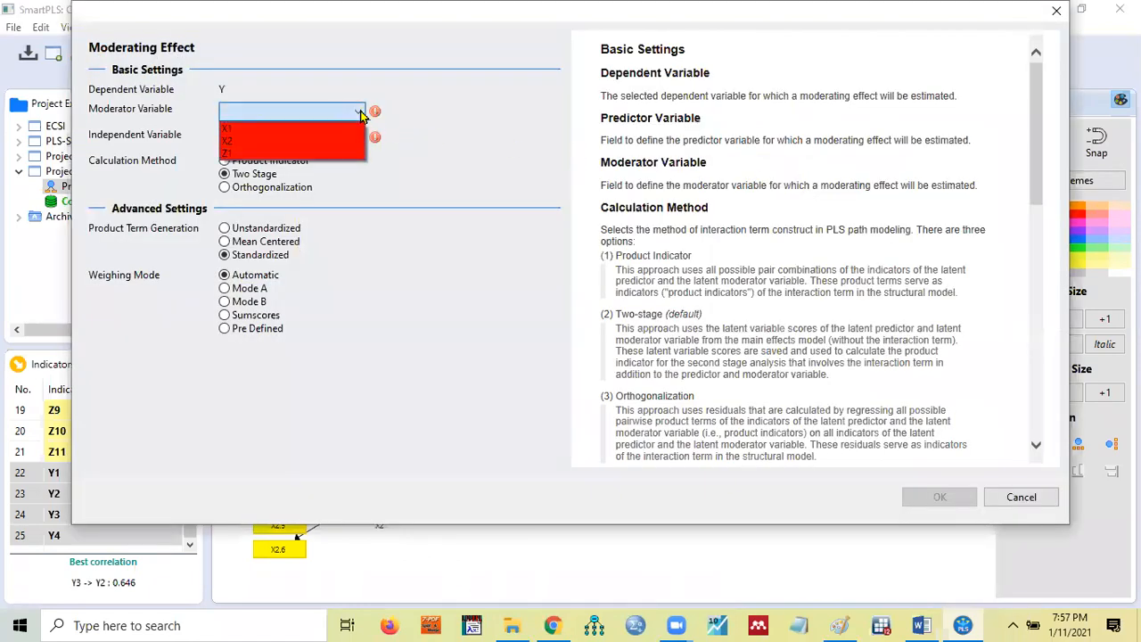
pyautogui.click(284, 155)
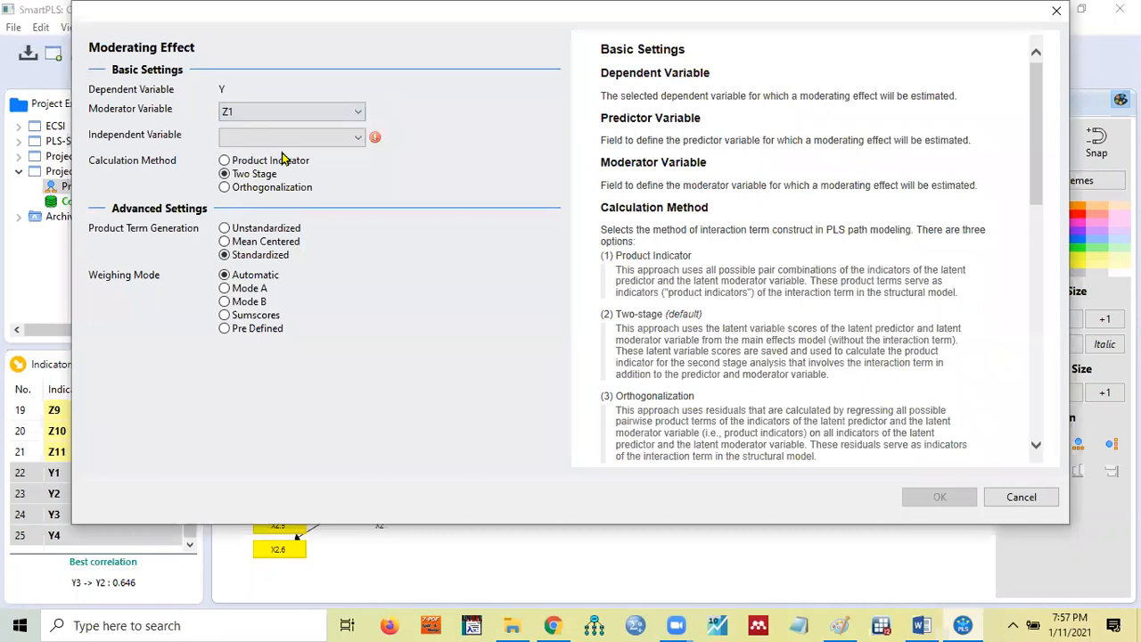
pyautogui.click(360, 138)
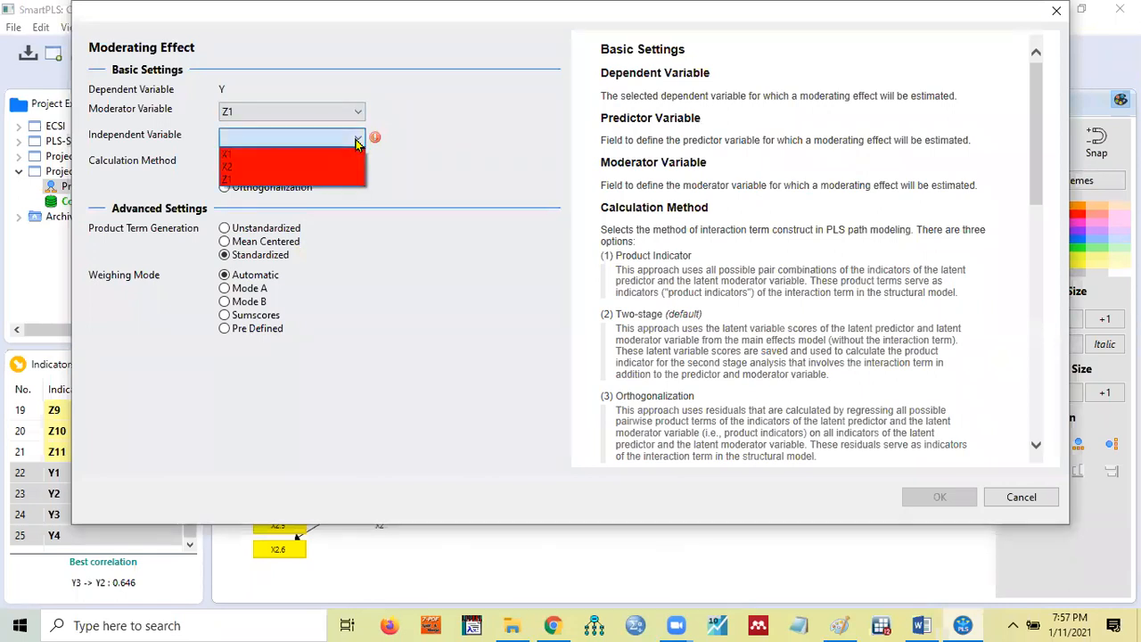
pyautogui.click(298, 167)
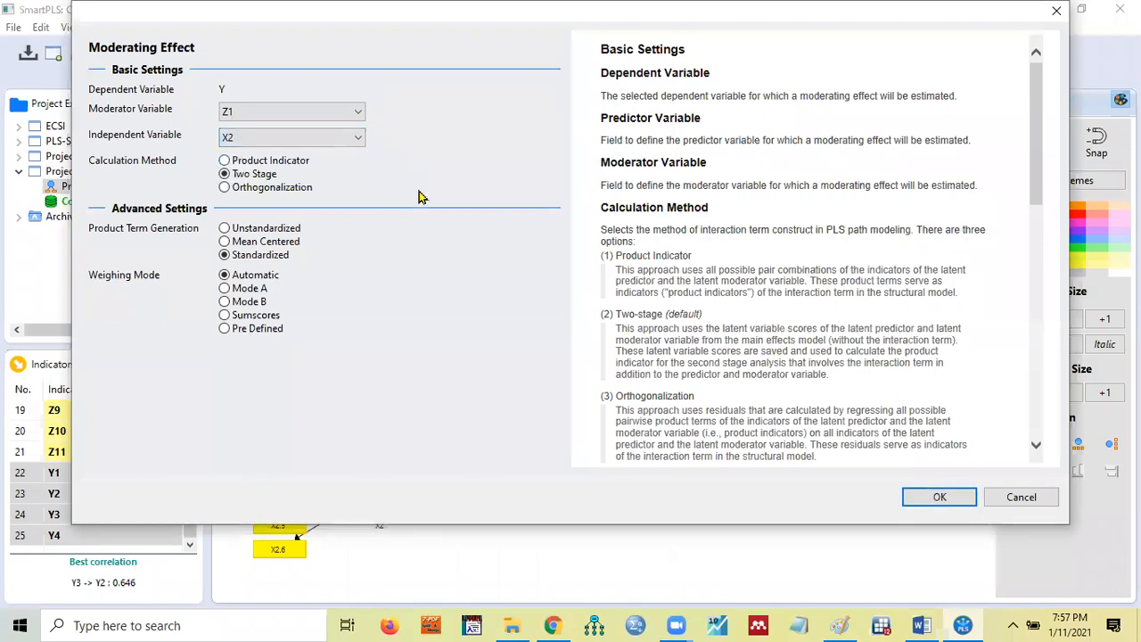
pyautogui.click(941, 497)
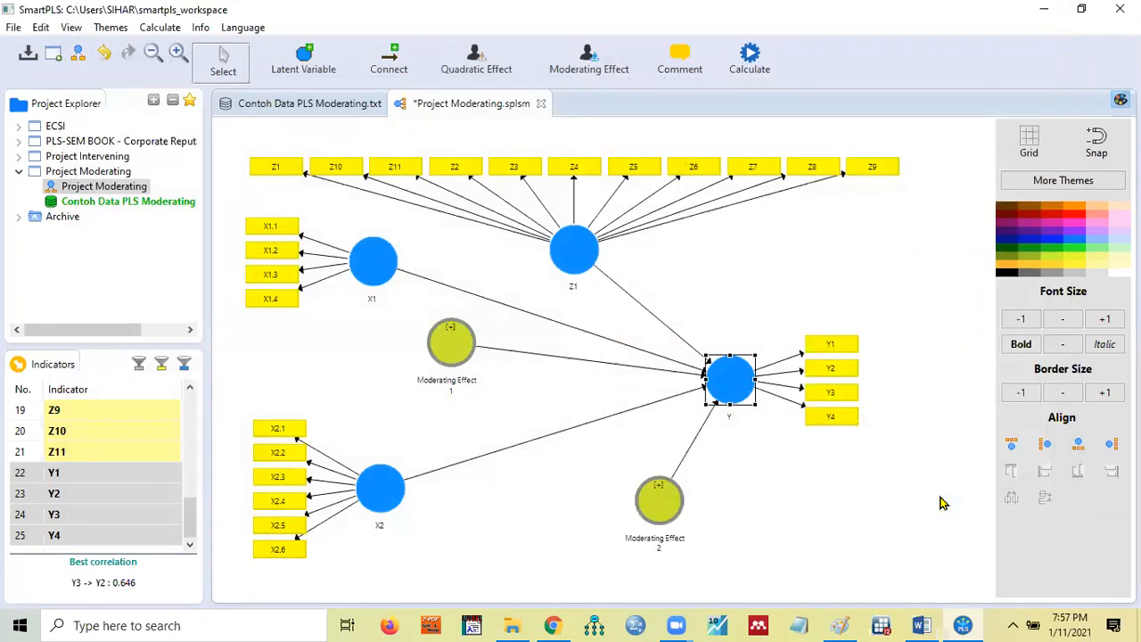
pyautogui.moveTo(668, 515)
pyautogui.moveTo(669, 516); pyautogui.dragTo(571, 504)
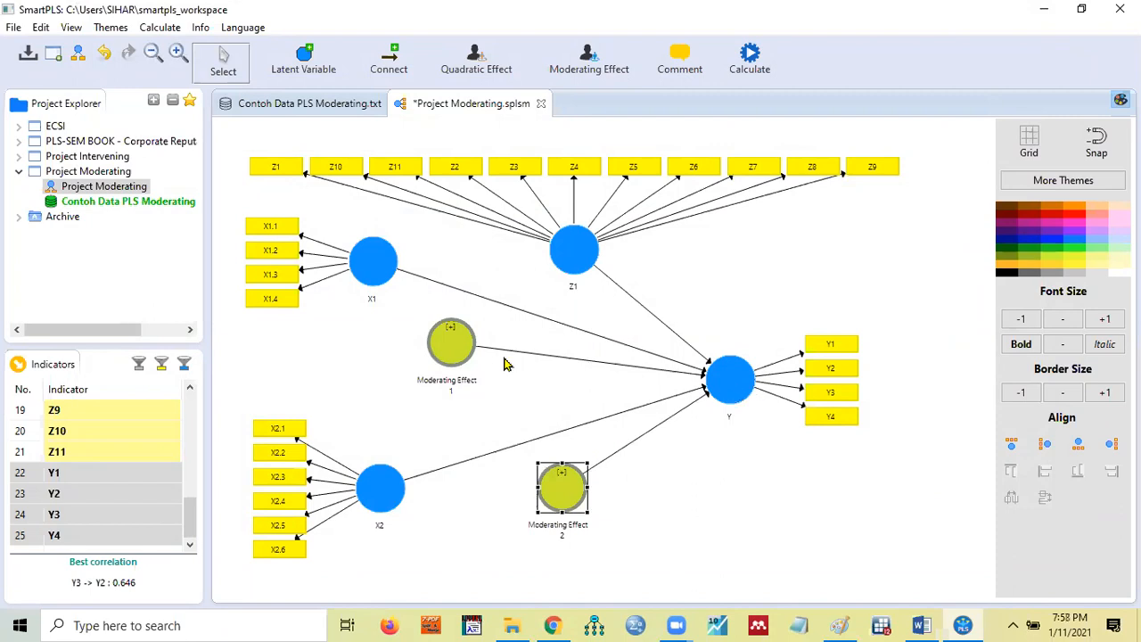
# Rename the moderating effect for X1 as "Moderasi Z1 atas Pengaruh X1" and shift it slightly up and left.
pyautogui.rightClick(456, 350)
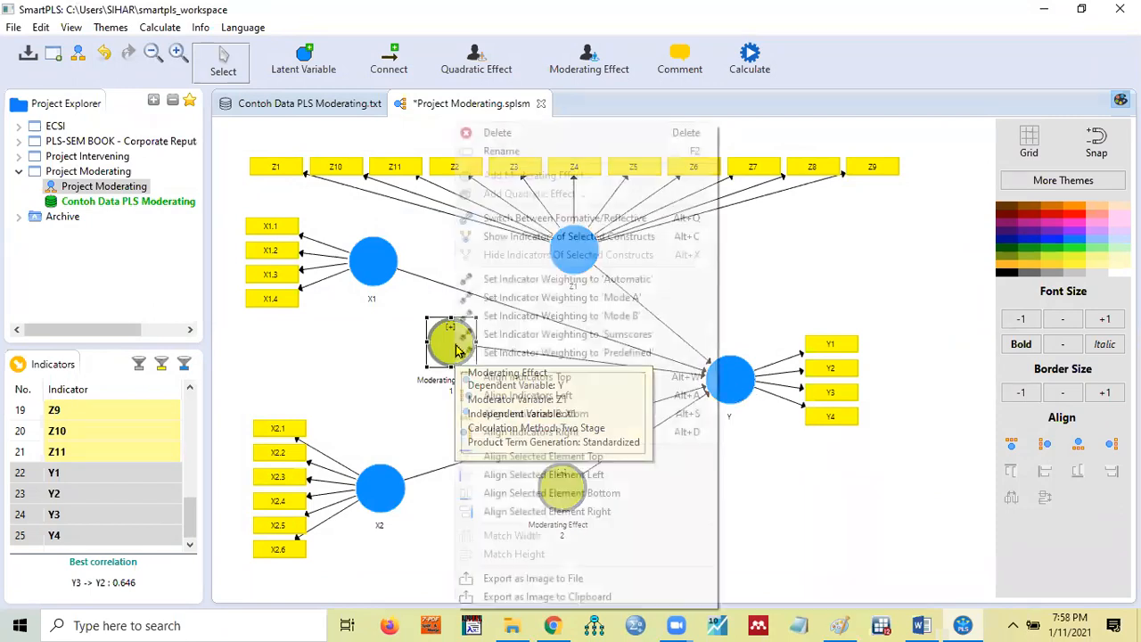
pyautogui.click(496, 218)
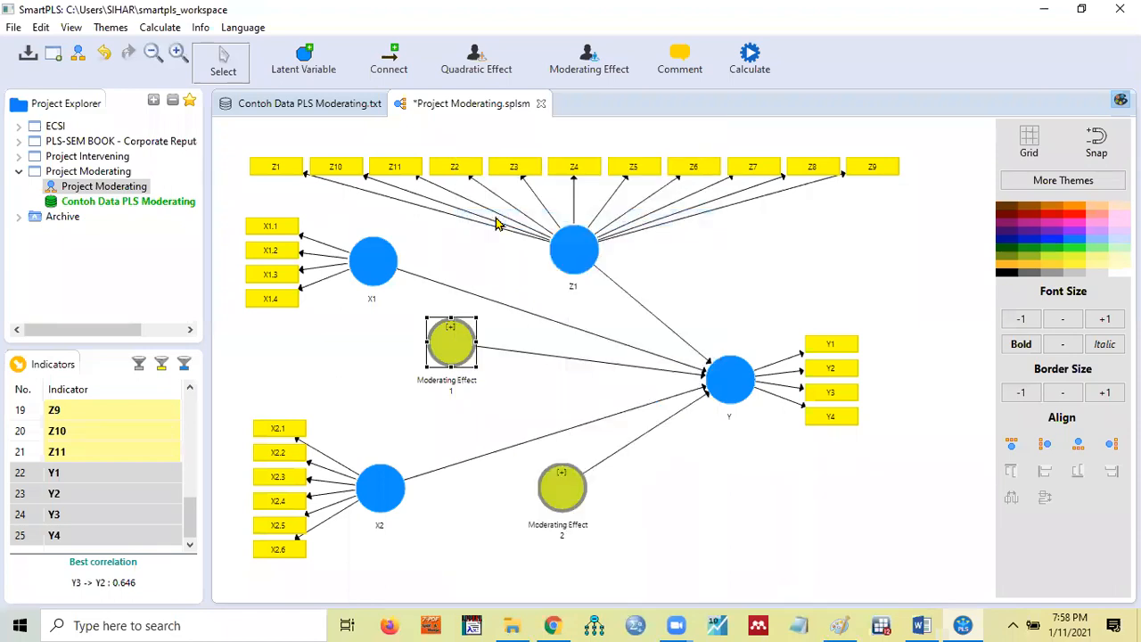
pyautogui.moveTo(456, 338)
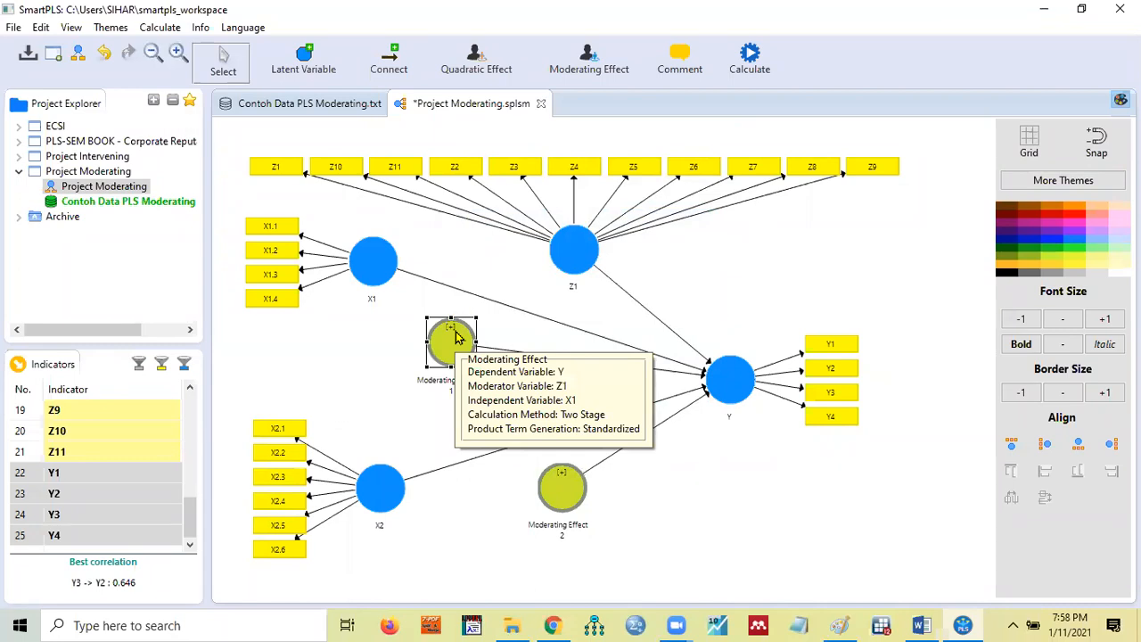
pyautogui.rightClick(456, 337)
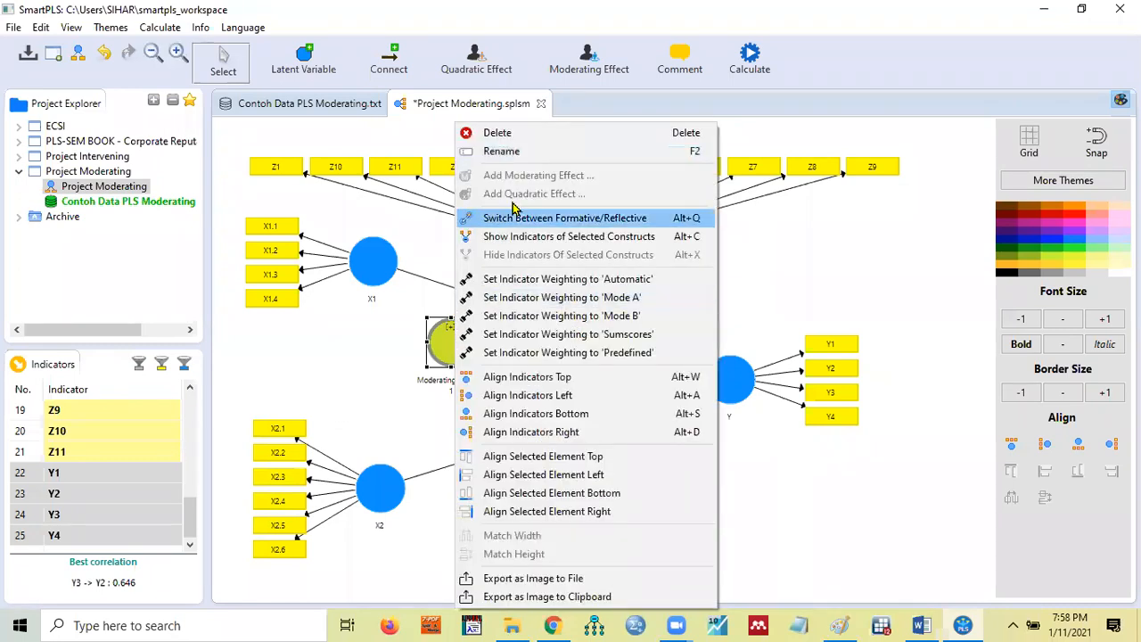
pyautogui.click(513, 153)
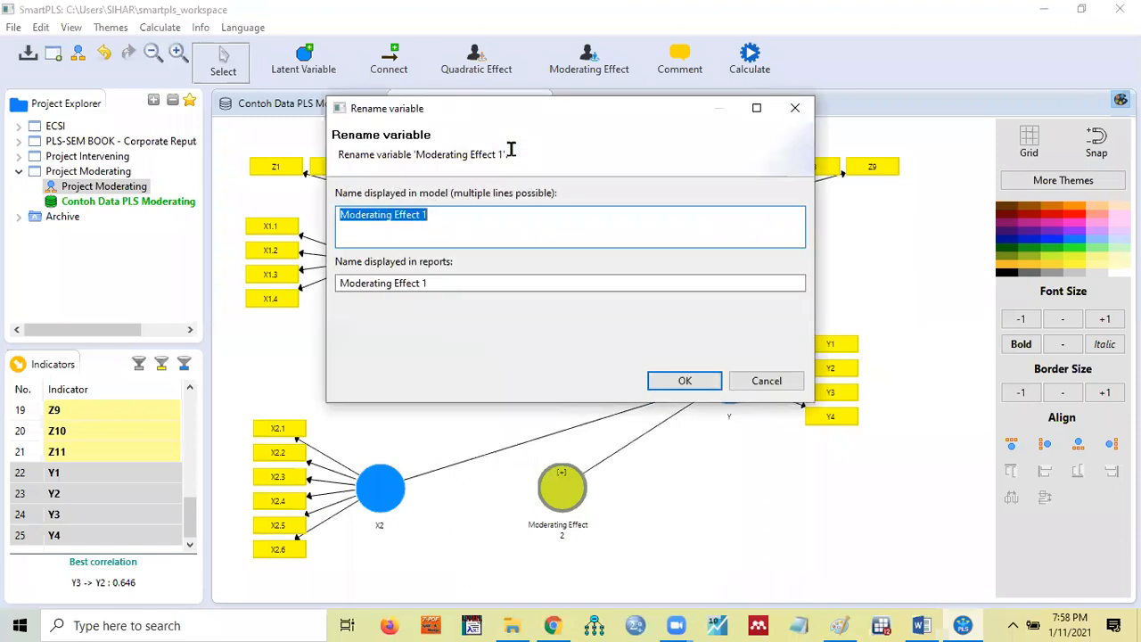
pyautogui.press('Left')
pyautogui.press('Right')
pyautogui.press('Right')
pyautogui.press('Right')
pyautogui.press('Right')
pyautogui.press('Right')
pyautogui.press('Right')
pyautogui.press('Right')
pyautogui.press('Right')
pyautogui.press('Right')
pyautogui.press('Right')
pyautogui.press('Right')
pyautogui.press('Right')
pyautogui.press('Right')
pyautogui.press('Right')
pyautogui.press('Right')
pyautogui.press('Right')
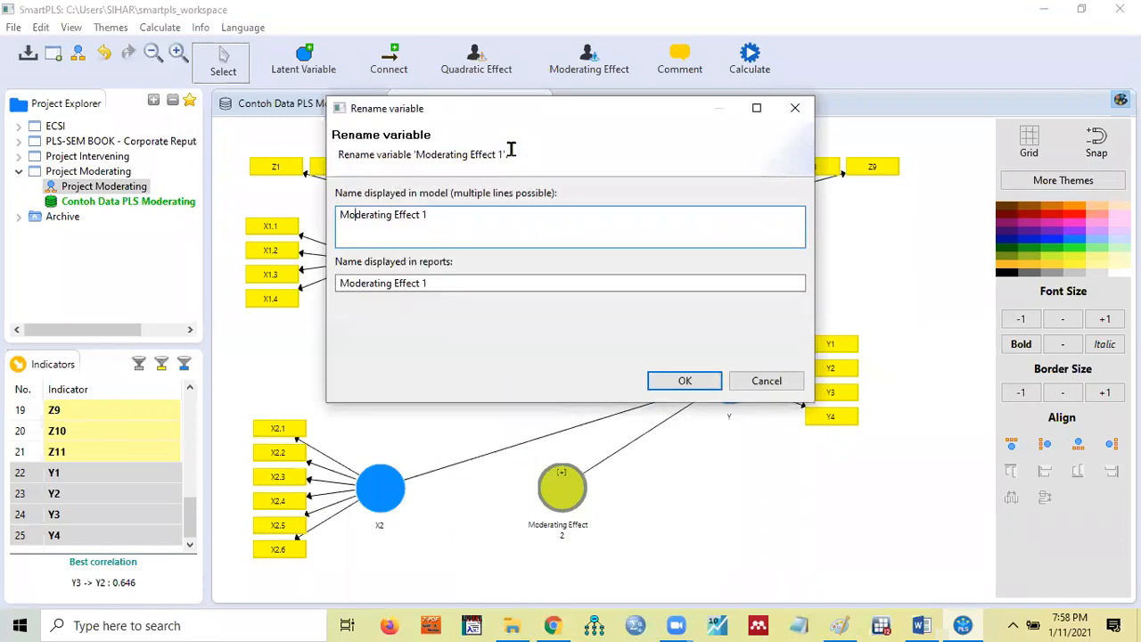
pyautogui.press('Right')
pyautogui.press('BackSpace')
pyautogui.press('BackSpace')
pyautogui.press('BackSpace')
pyautogui.press('BackSpace')
pyautogui.press('BackSpace')
pyautogui.press('BackSpace')
pyautogui.press('BackSpace')
pyautogui.press('BackSpace')
pyautogui.press('BackSpace')
pyautogui.press('BackSpace')
pyautogui.press('BackSpace')
pyautogui.press('BackSpace')
pyautogui.press('BackSpace')
pyautogui.write('si')
pyautogui.write(' Xy')
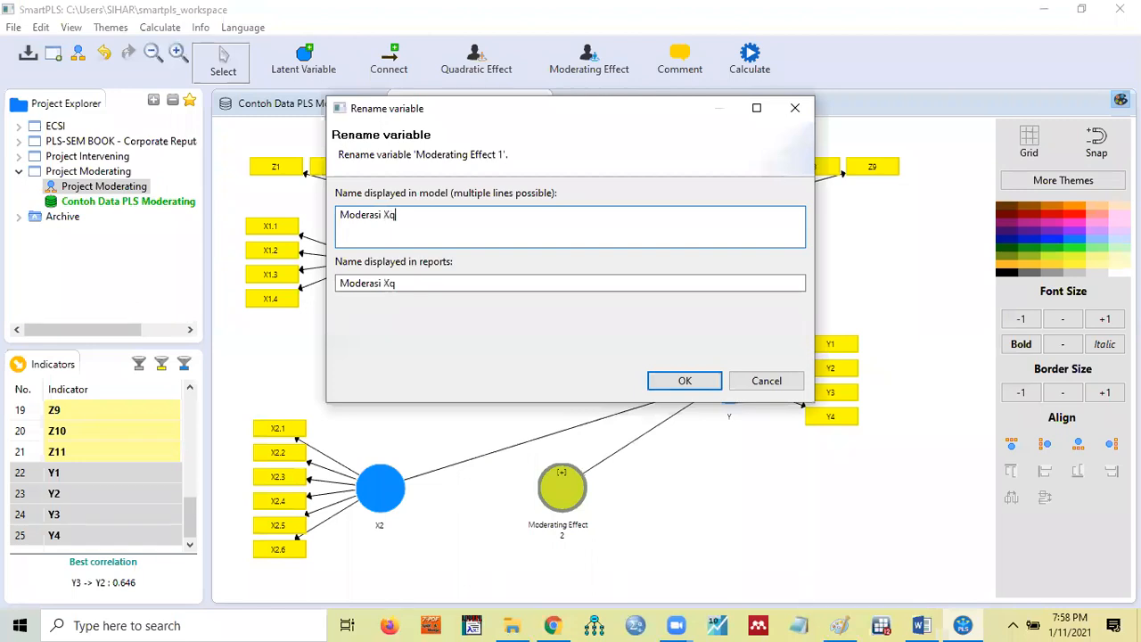
pyautogui.press('BackSpace')
pyautogui.write('1 atas Pengaruh')
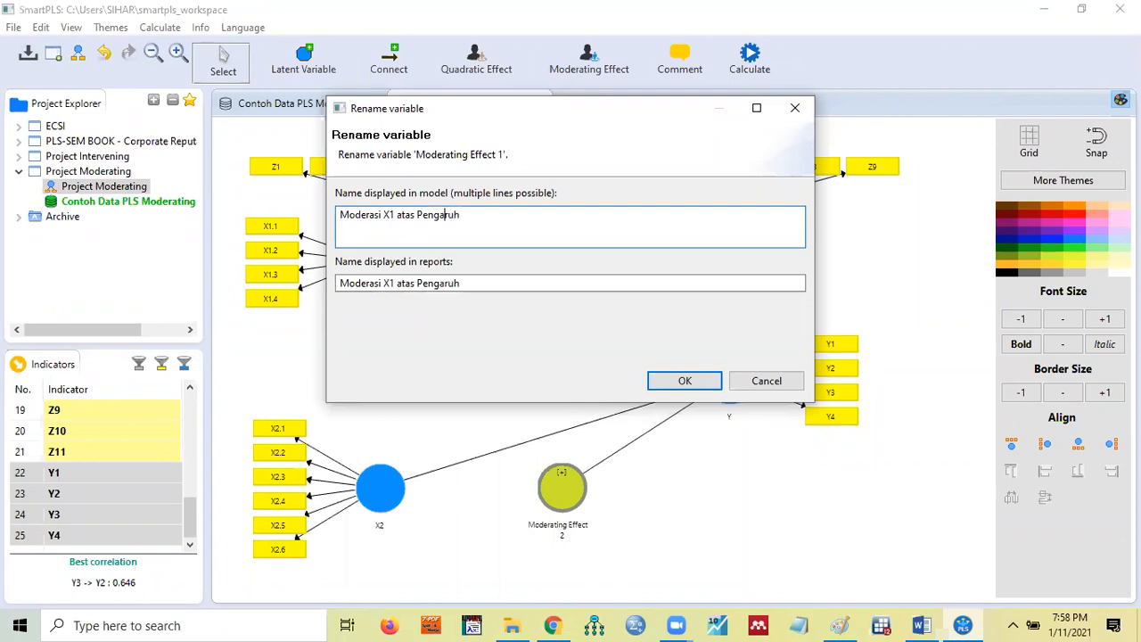
pyautogui.press('BackSpace')
pyautogui.press('BackSpace')
pyautogui.press('BackSpace')
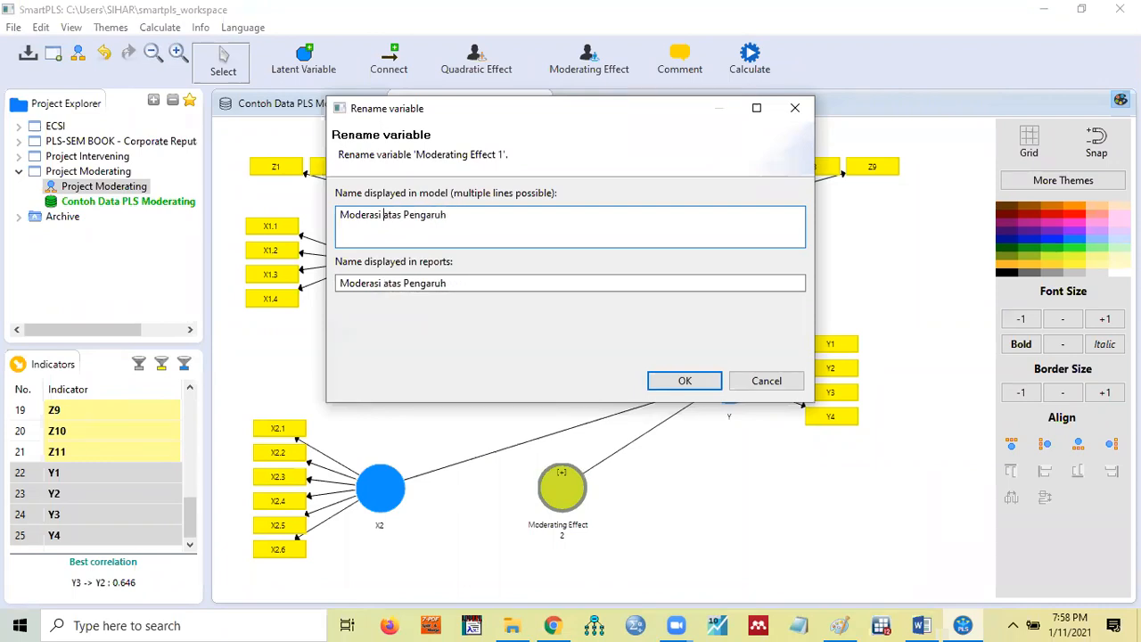
pyautogui.write('Z11')
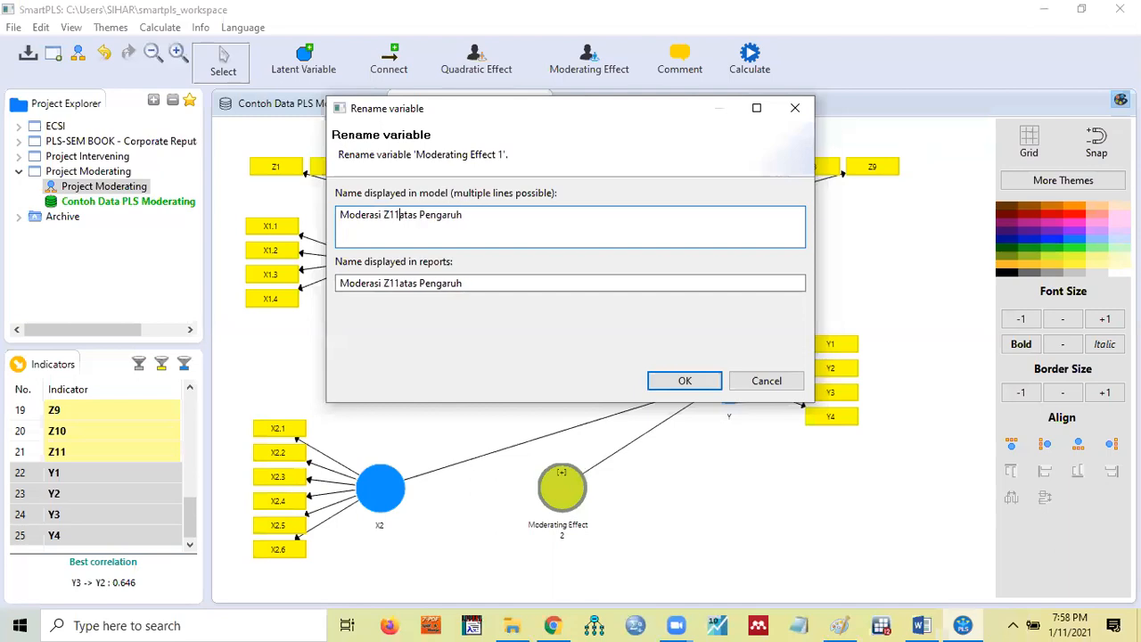
pyautogui.press('BackSpace')
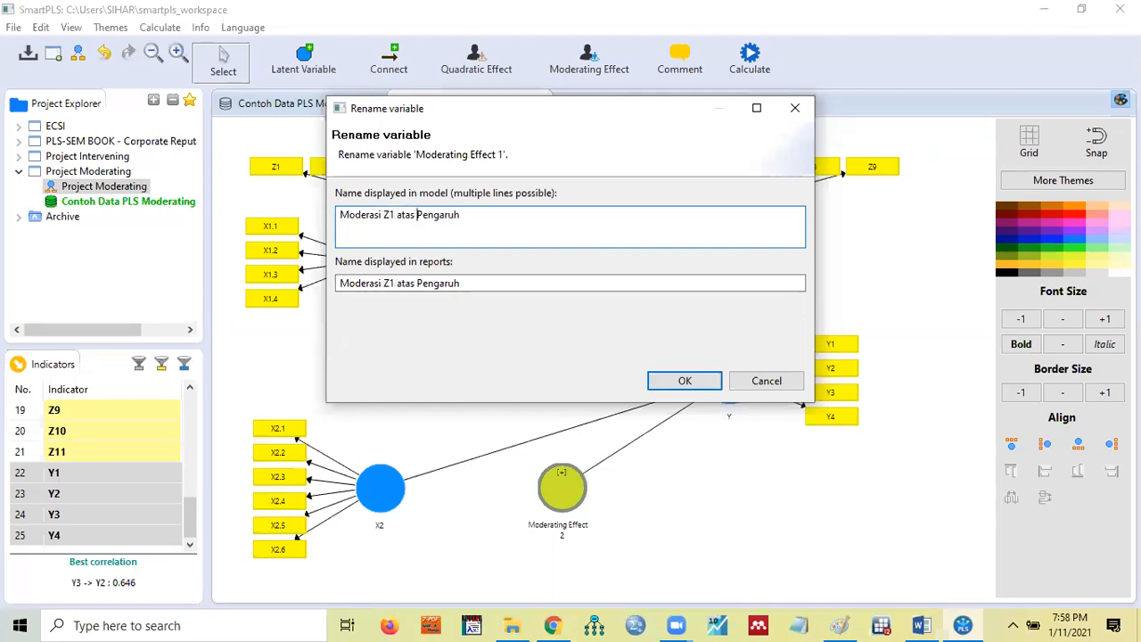
pyautogui.press('End')
pyautogui.write('X1')
pyautogui.click(694, 382)
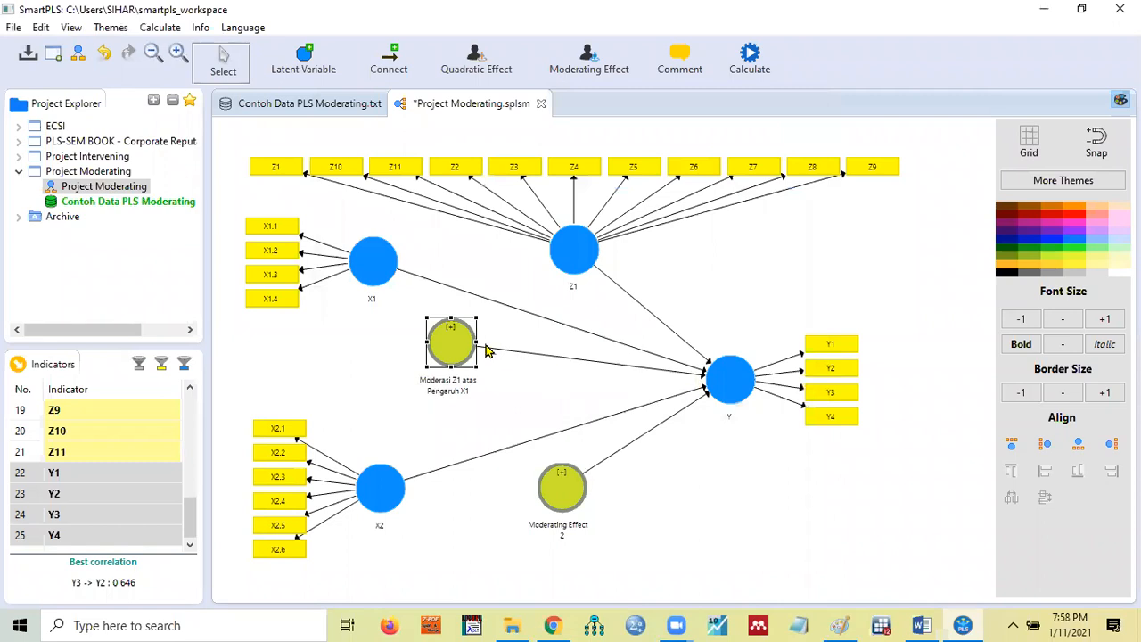
pyautogui.moveTo(453, 340)
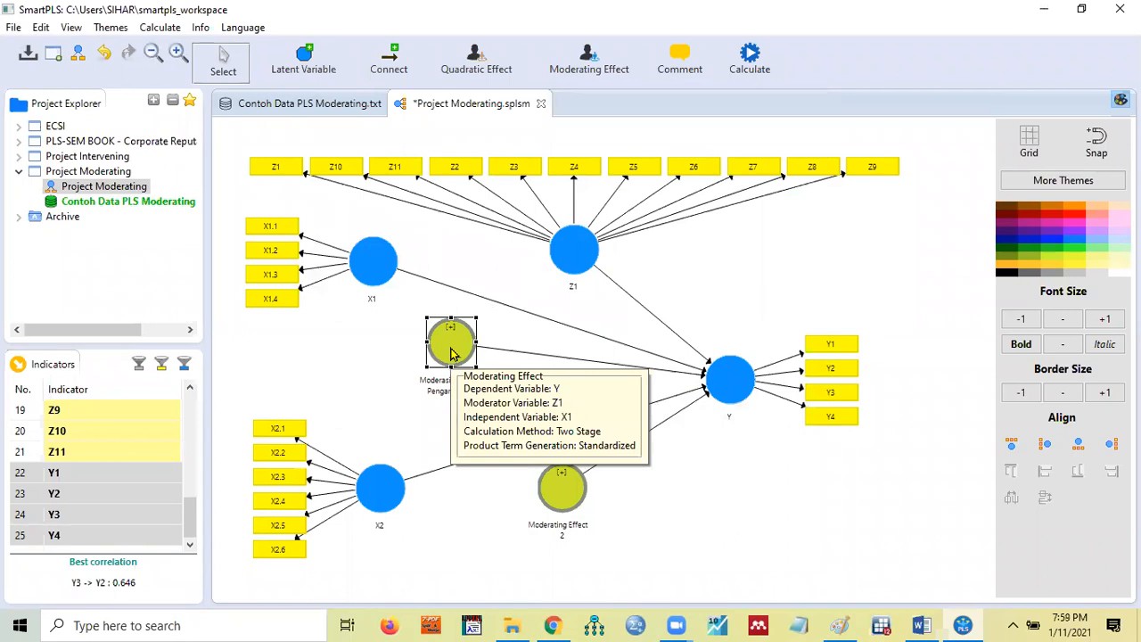
pyautogui.moveTo(451, 352); pyautogui.dragTo(444, 336)
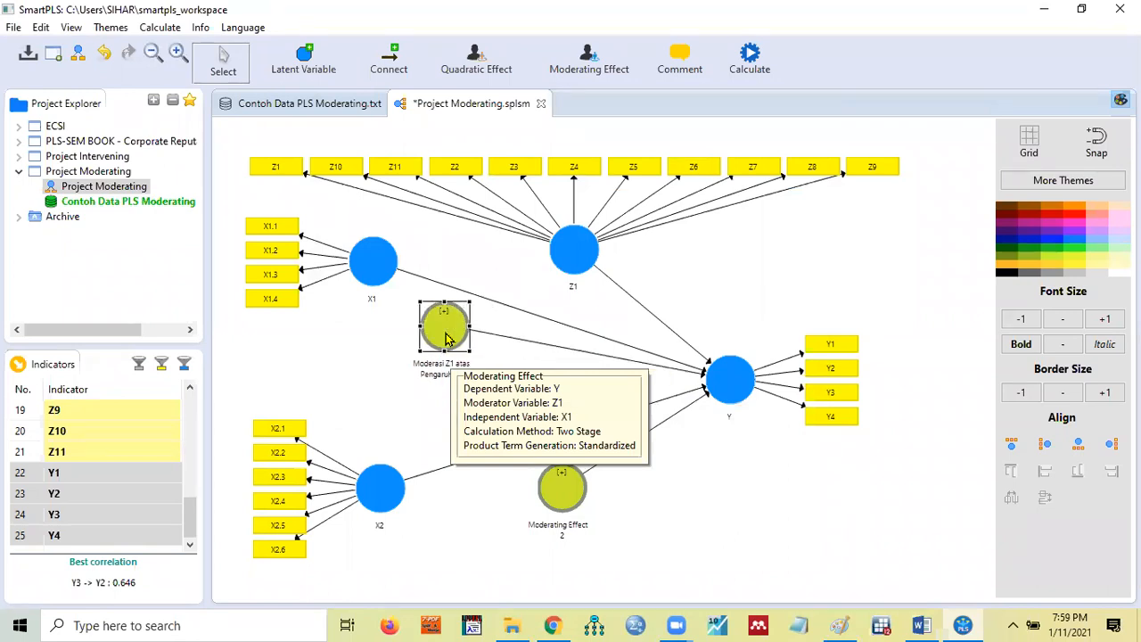
# Rename the moderating effect for X2 as "Moderasi Z1 atas Pengaruh X2".
pyautogui.rightClick(572, 505)
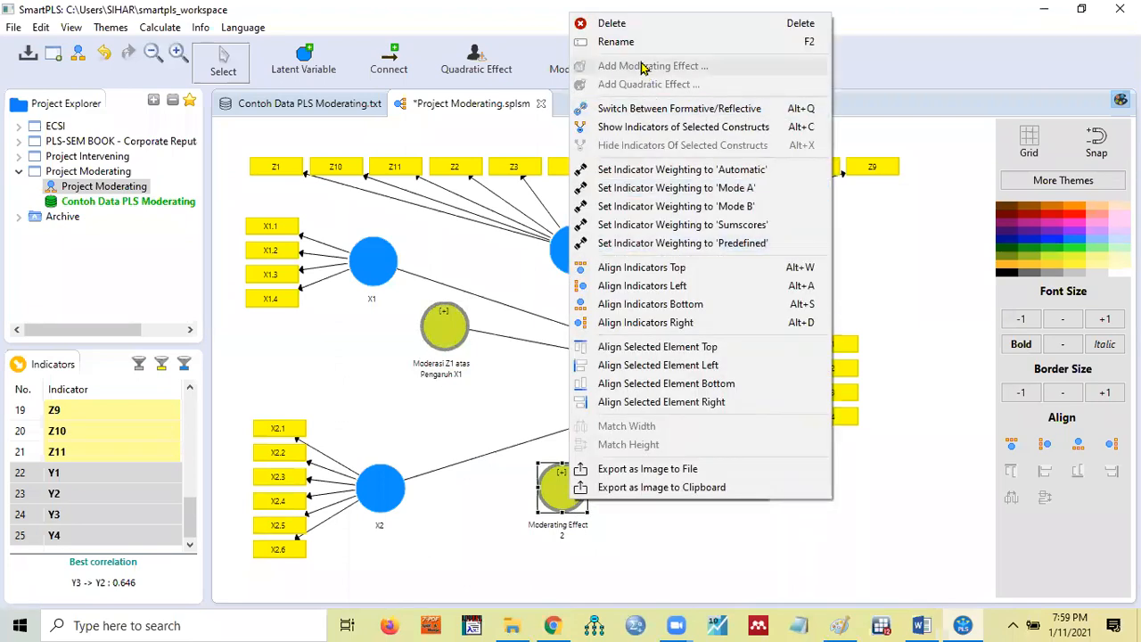
pyautogui.click(624, 42)
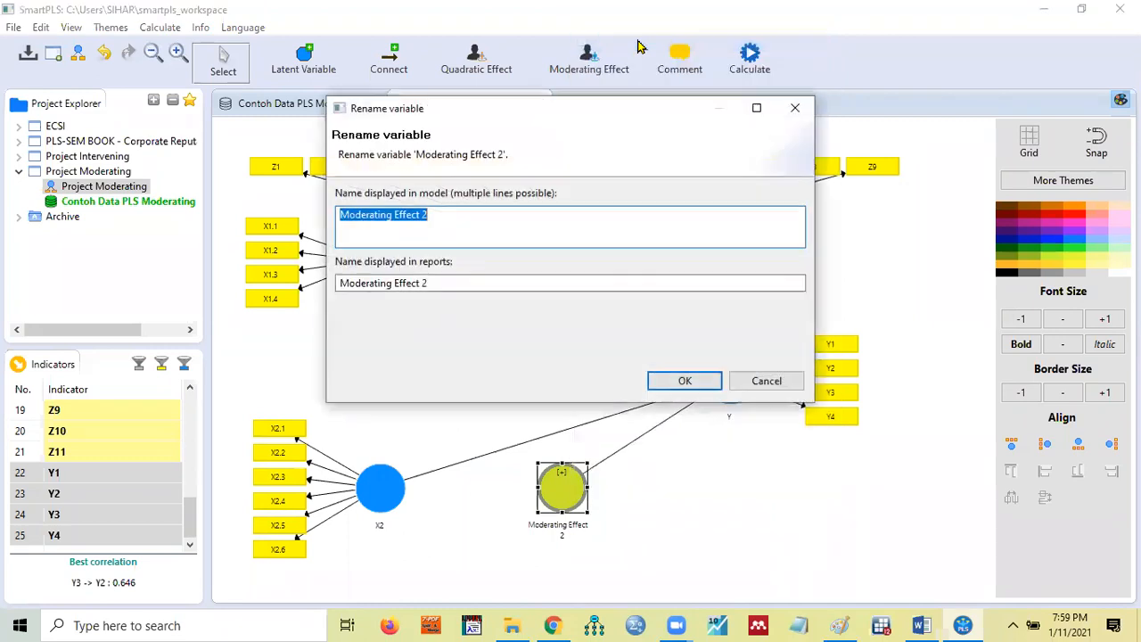
pyautogui.write('Mode')
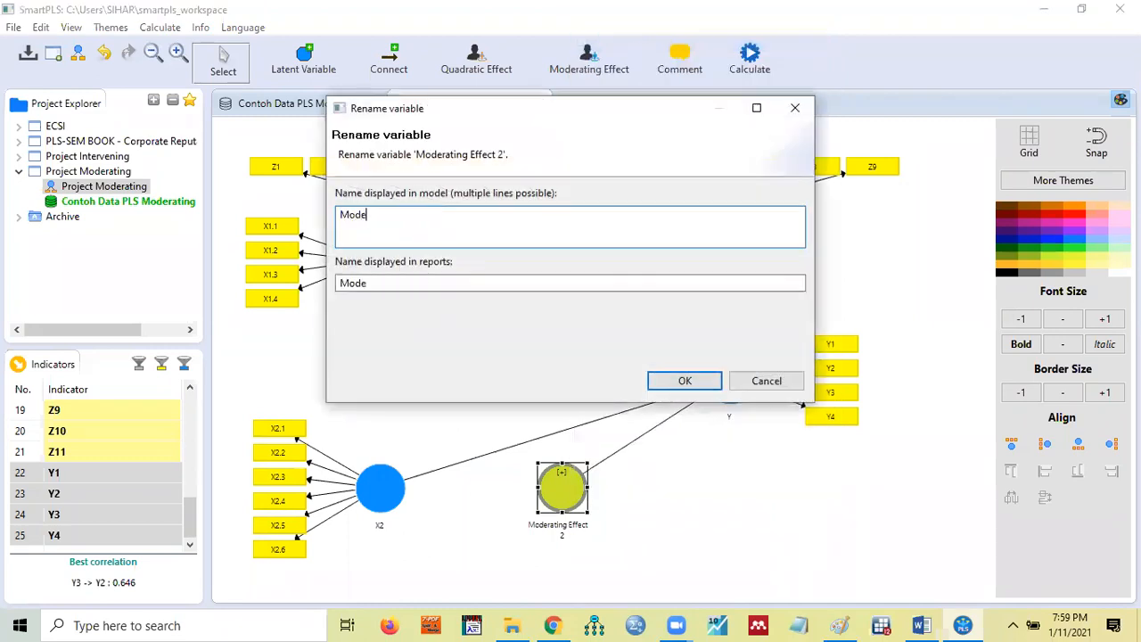
pyautogui.write('rasi Z1 atas Peng')
pyautogui.press('BackSpace')
pyautogui.write('ngaruh Z')
pyautogui.press('BackSpace')
pyautogui.write('X2')
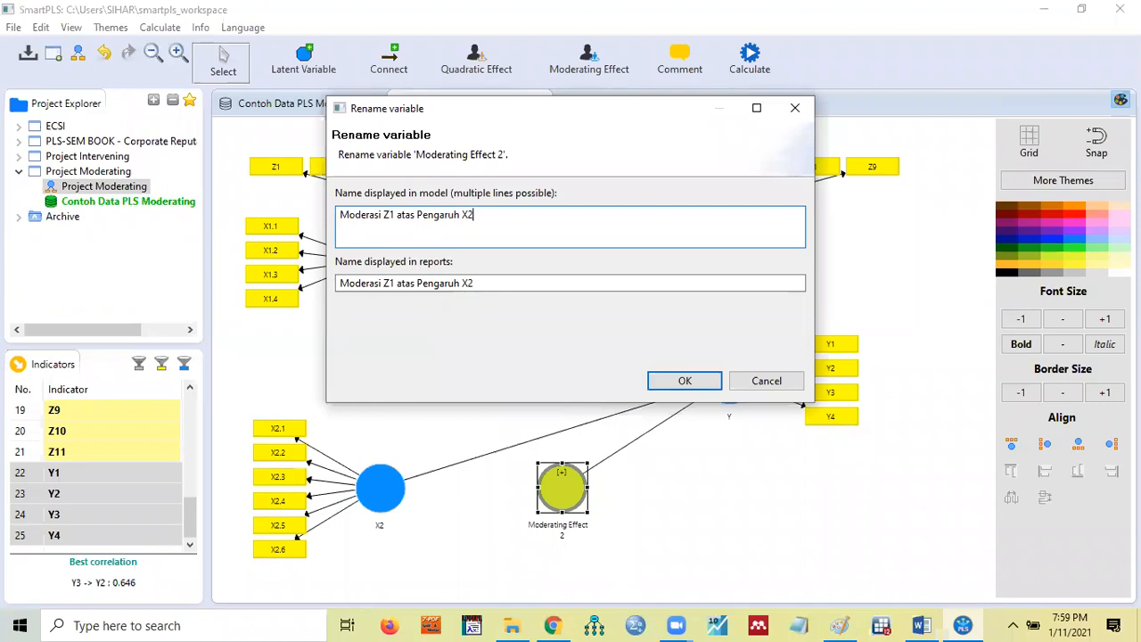
pyautogui.click(677, 382)
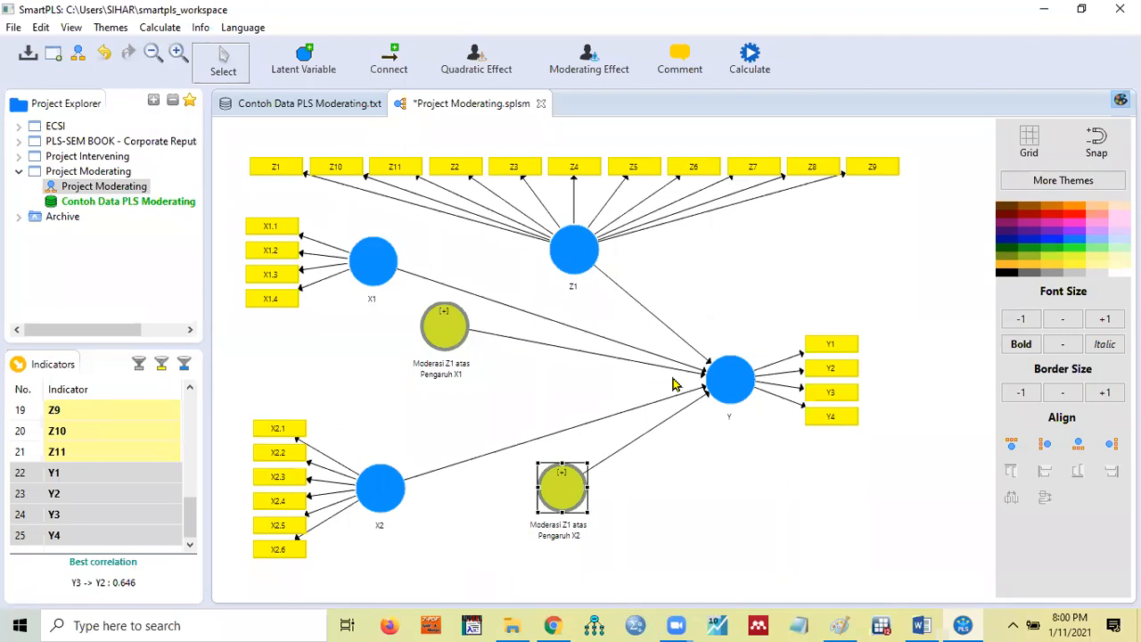
# Run the PLS Algorithm on the moderating model with the path weighting scheme, 300 maximum iterations and stop criterion 7, opening the full report.
pyautogui.click(170, 28)
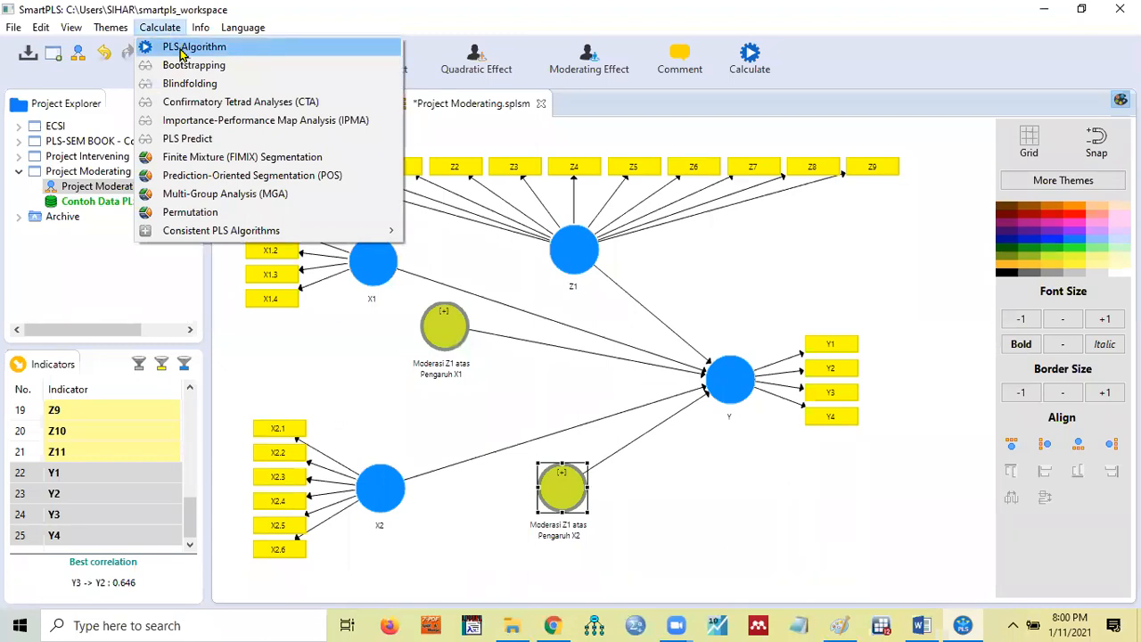
pyautogui.click(181, 50)
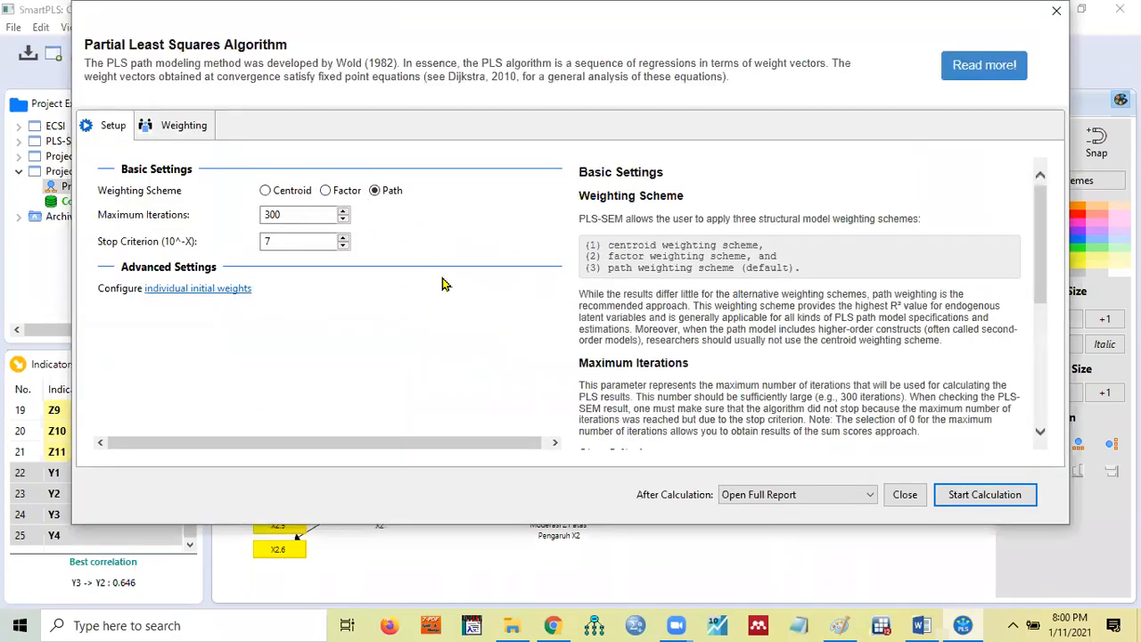
pyautogui.click(975, 497)
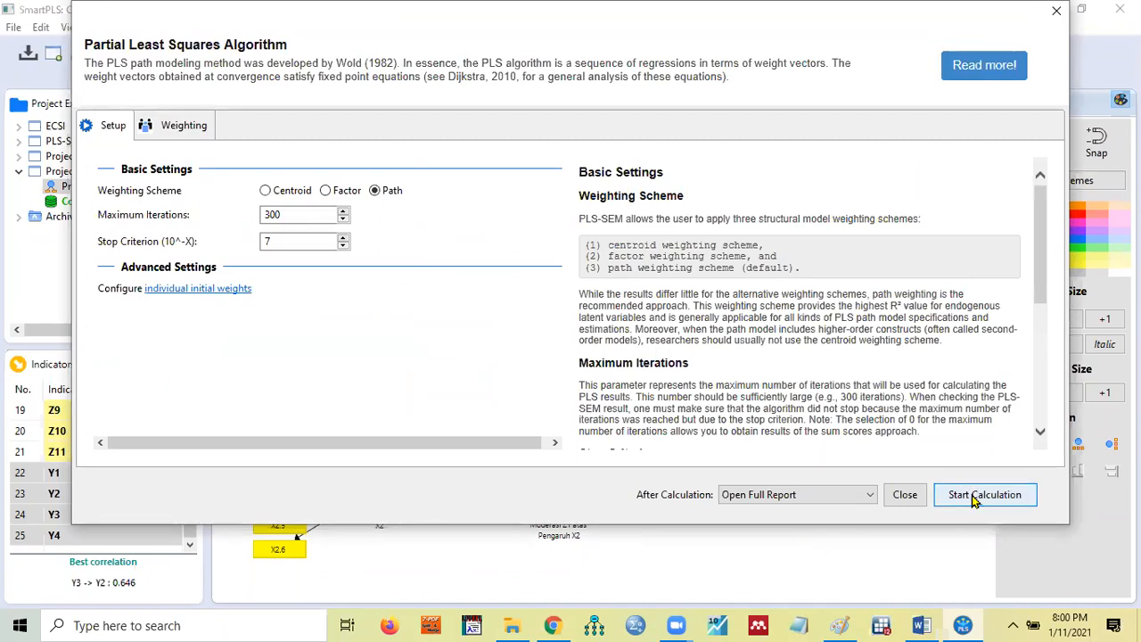
pyautogui.click(974, 497)
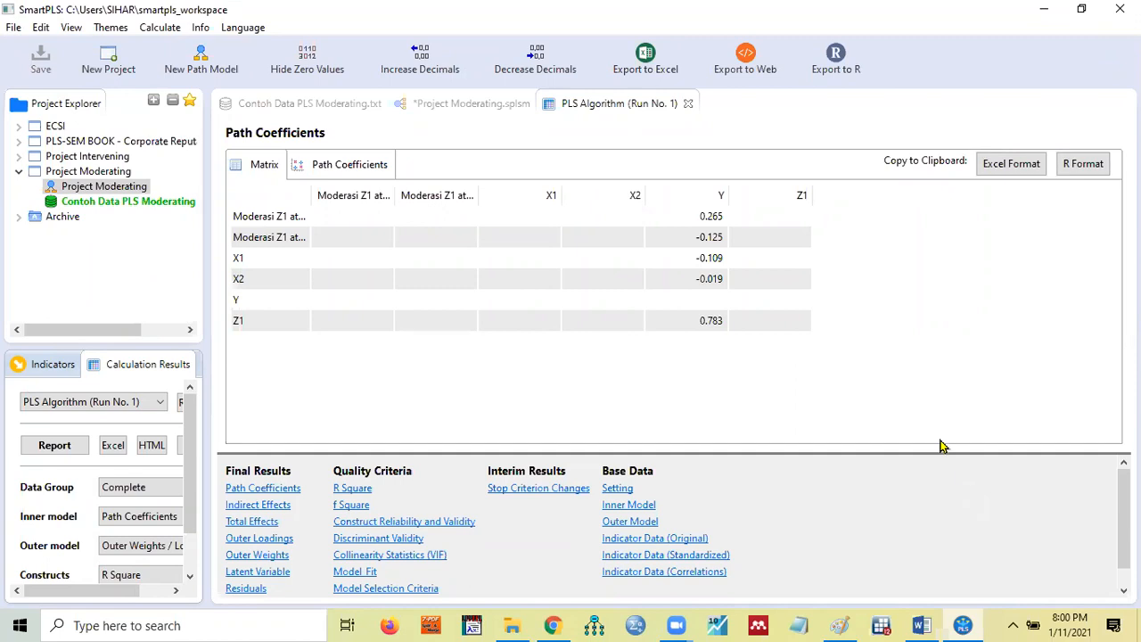
# Review the PLS path coefficients in the model and report, then the Construct Reliability and Validity table and Y's R Square in the diagram.
pyautogui.click(475, 107)
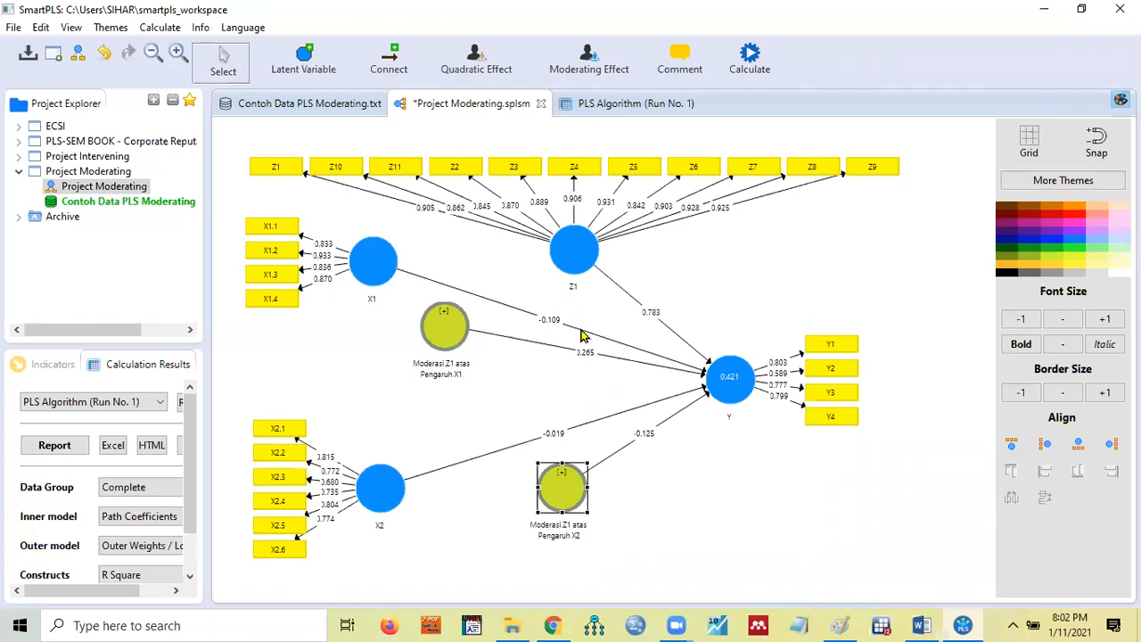
pyautogui.click(643, 110)
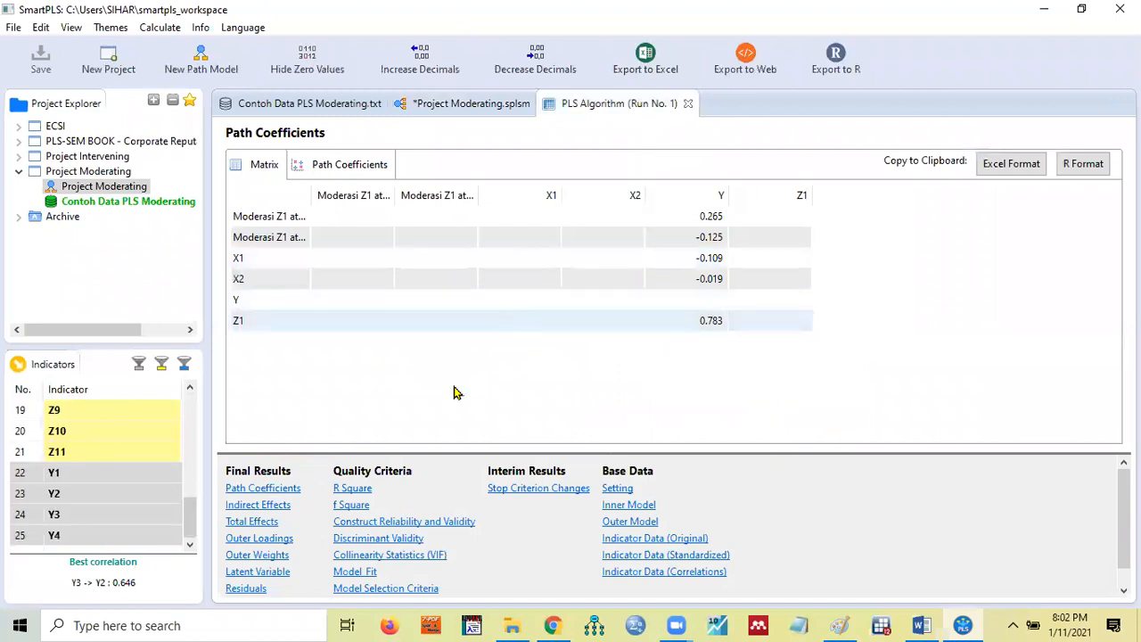
pyautogui.click(389, 526)
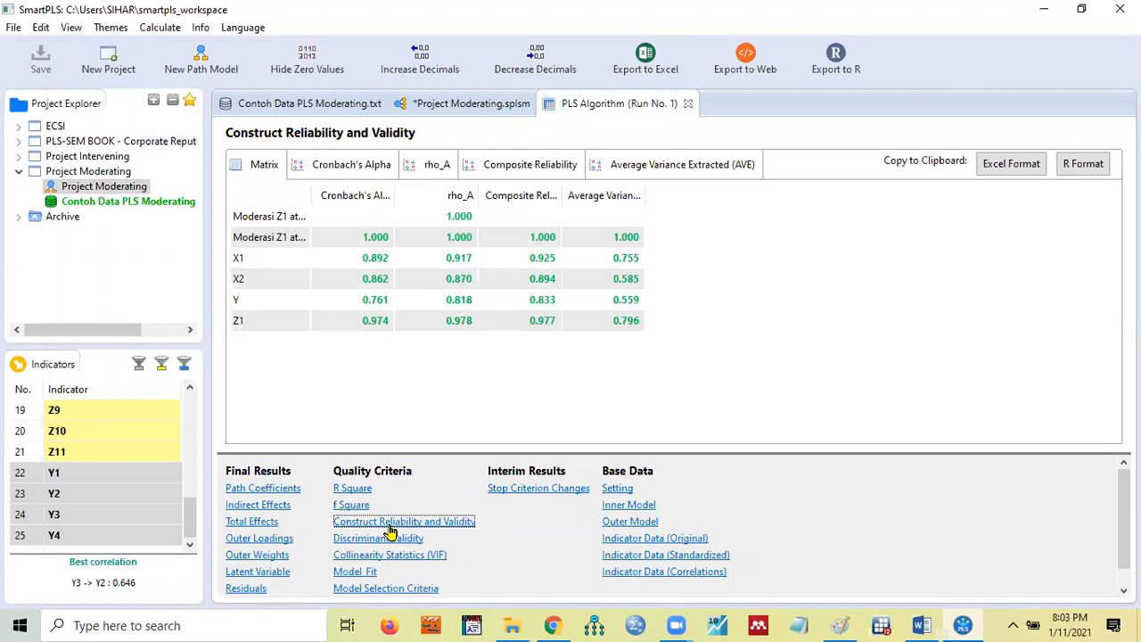
pyautogui.click(470, 105)
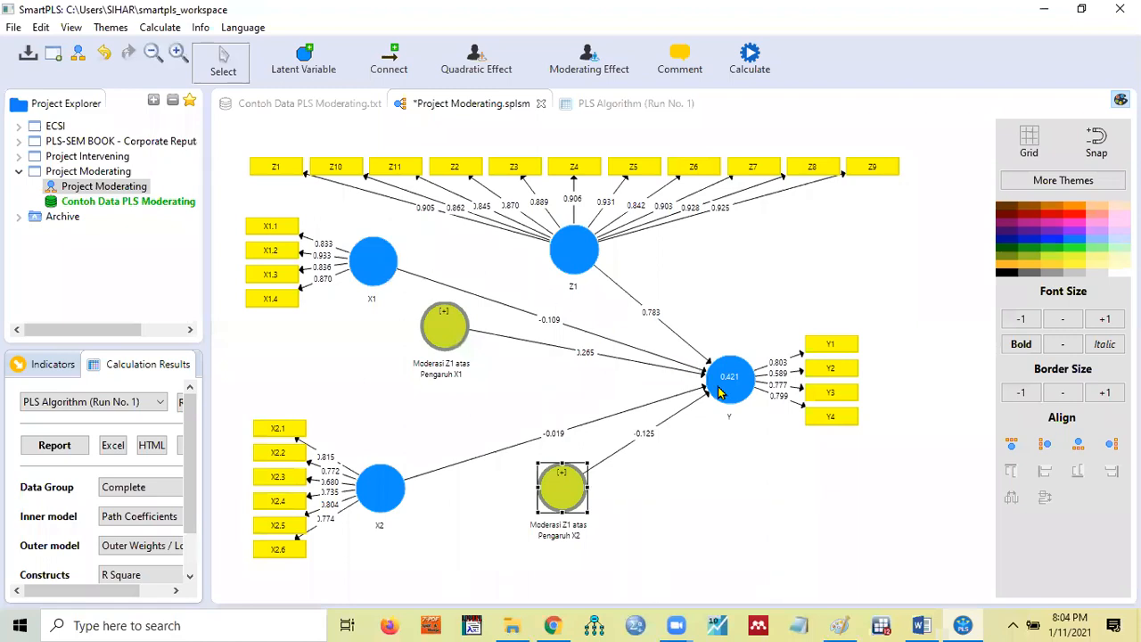
pyautogui.moveTo(720, 392)
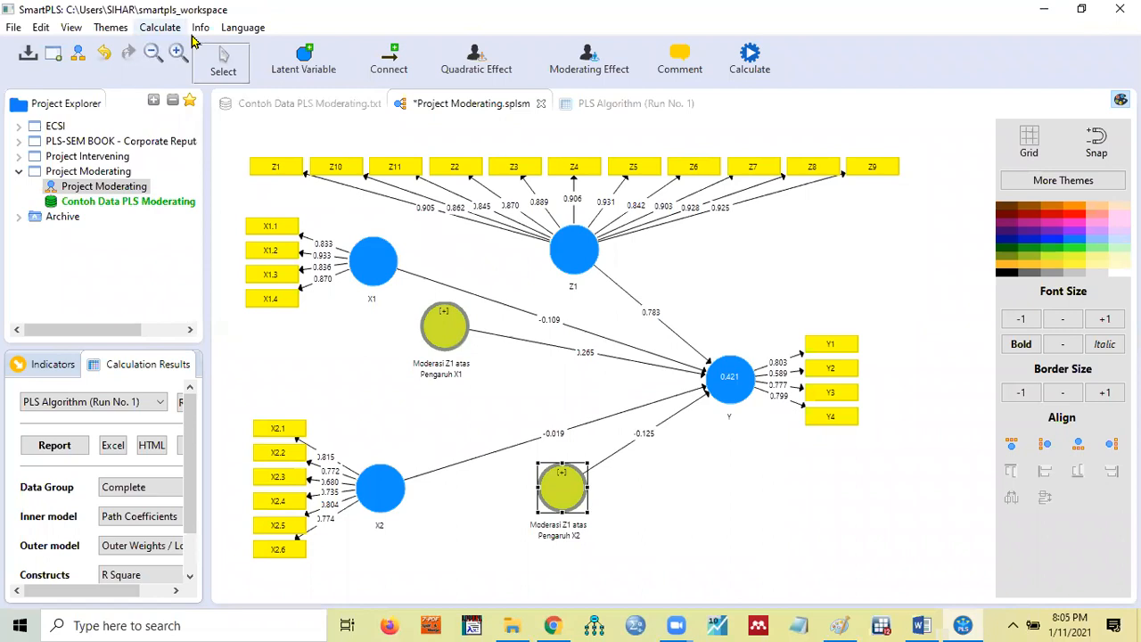
# Run basic Bootstrapping with 500 subsamples, bias-corrected and accelerated confidence intervals, a two-tailed test and 0.05 significance, opening the full report.
pyautogui.click(160, 27)
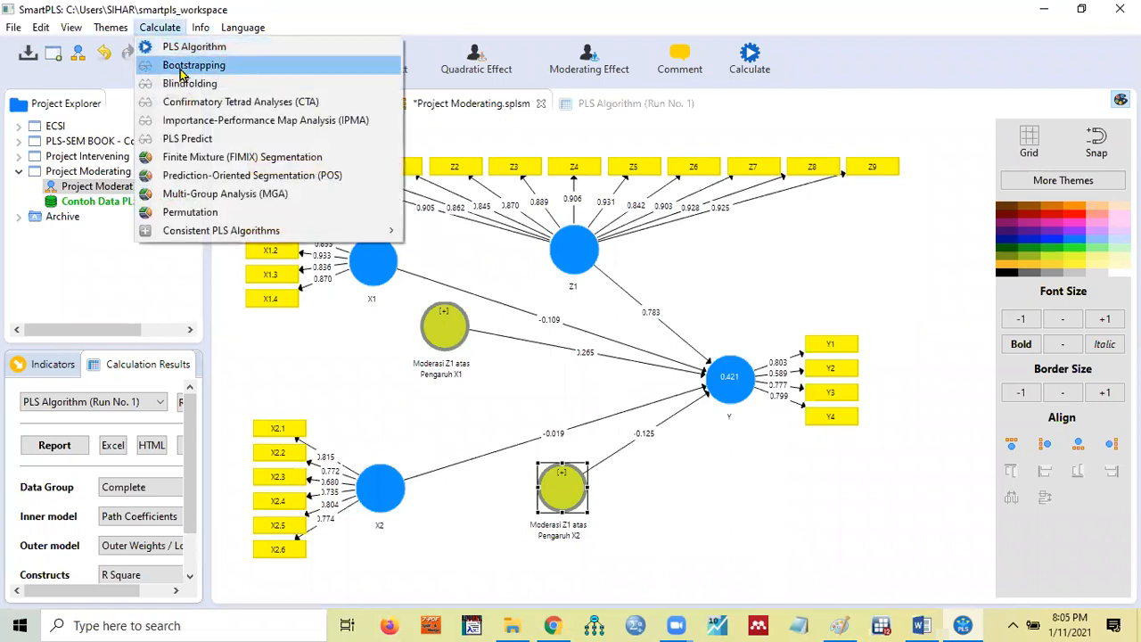
pyautogui.click(182, 67)
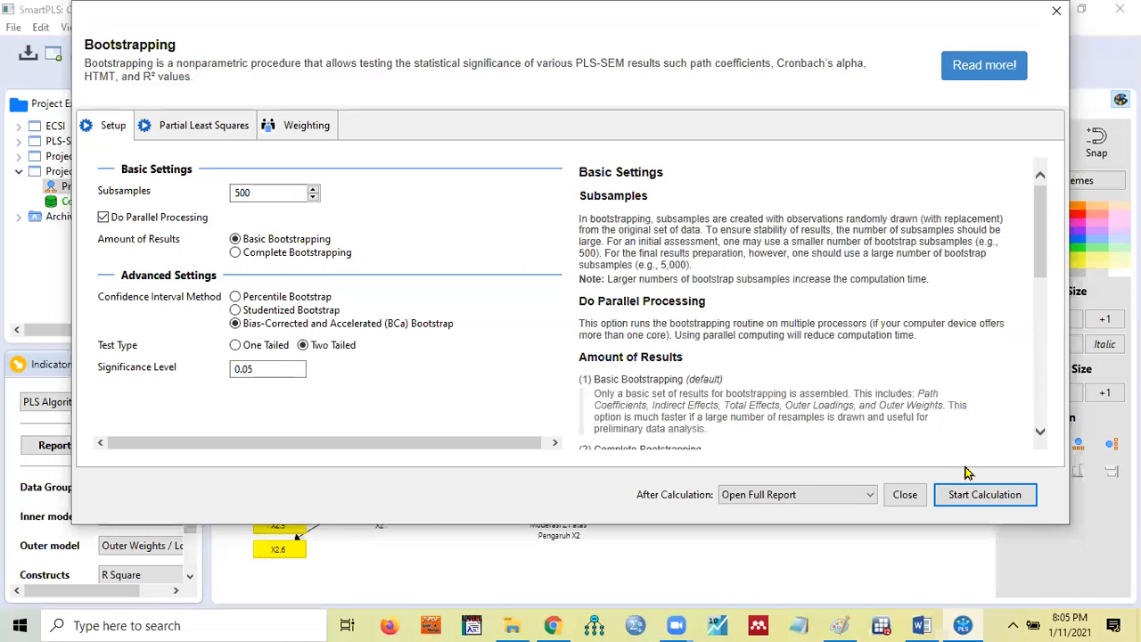
pyautogui.click(964, 502)
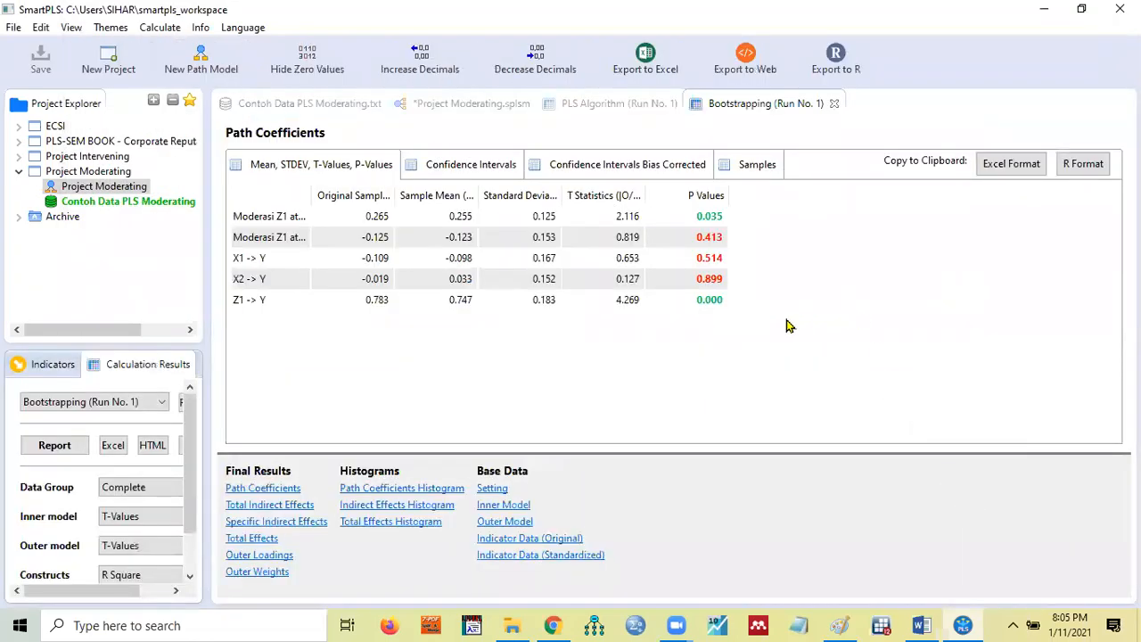
# Widen the path name column of the bootstrapping coefficients to read the full names, and examine the t-values in the model diagram.
pyautogui.moveTo(310, 196); pyautogui.dragTo(416, 199)
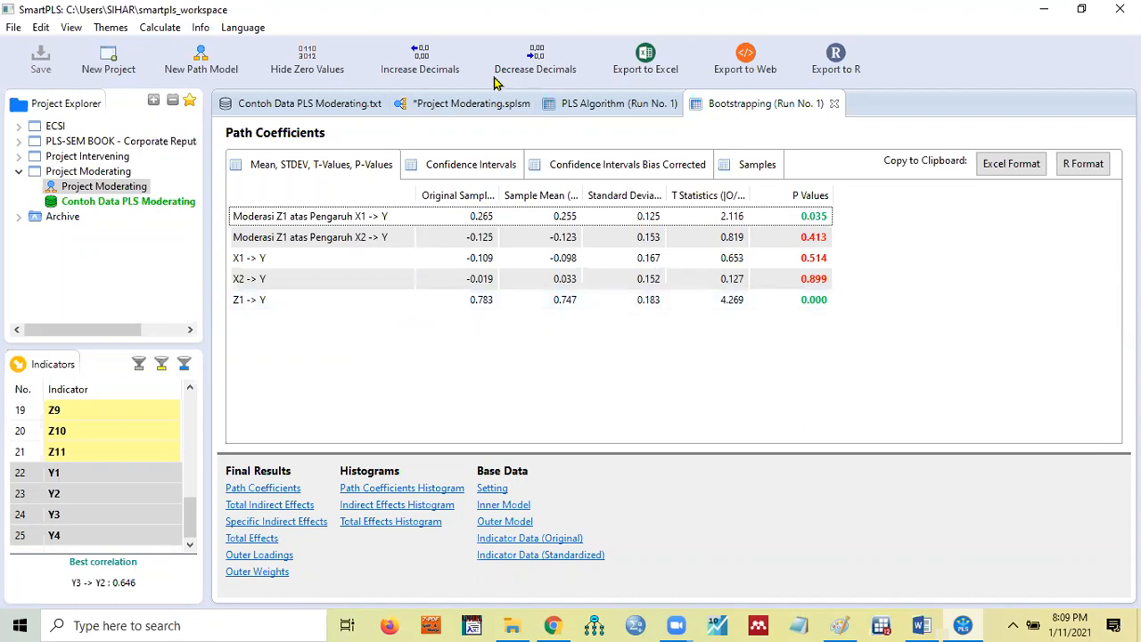
pyautogui.click(466, 105)
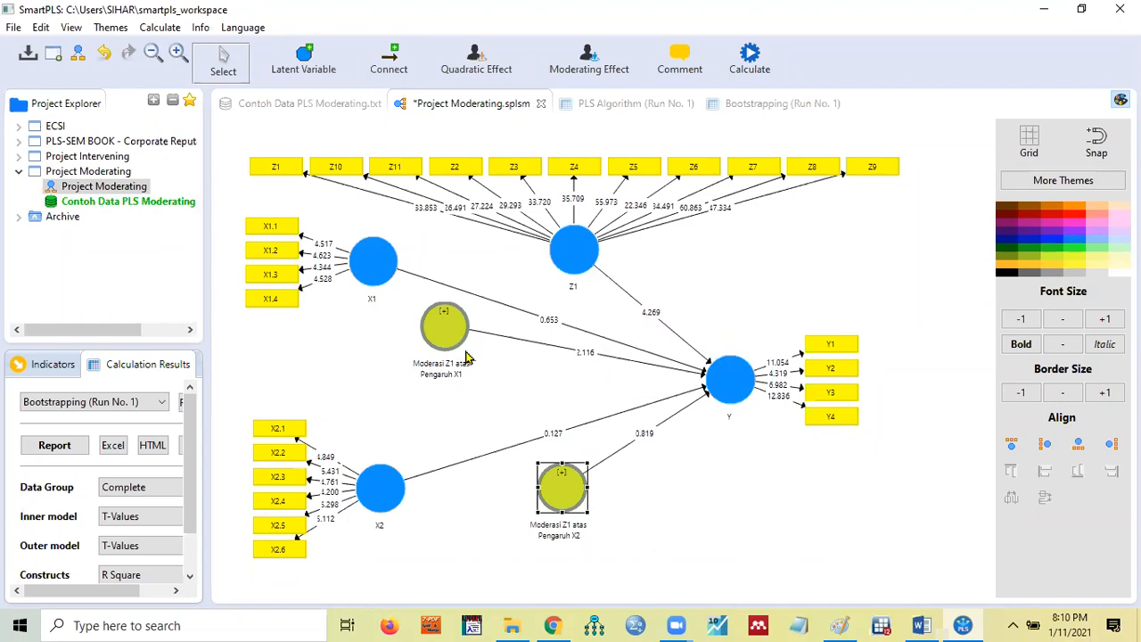
pyautogui.moveTo(464, 382)
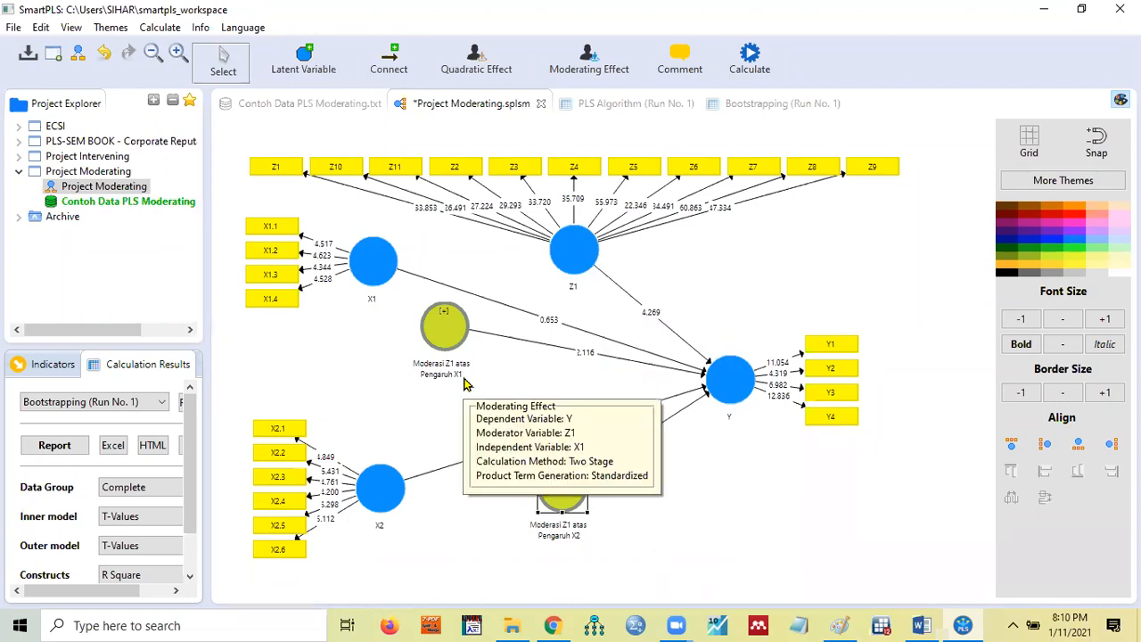